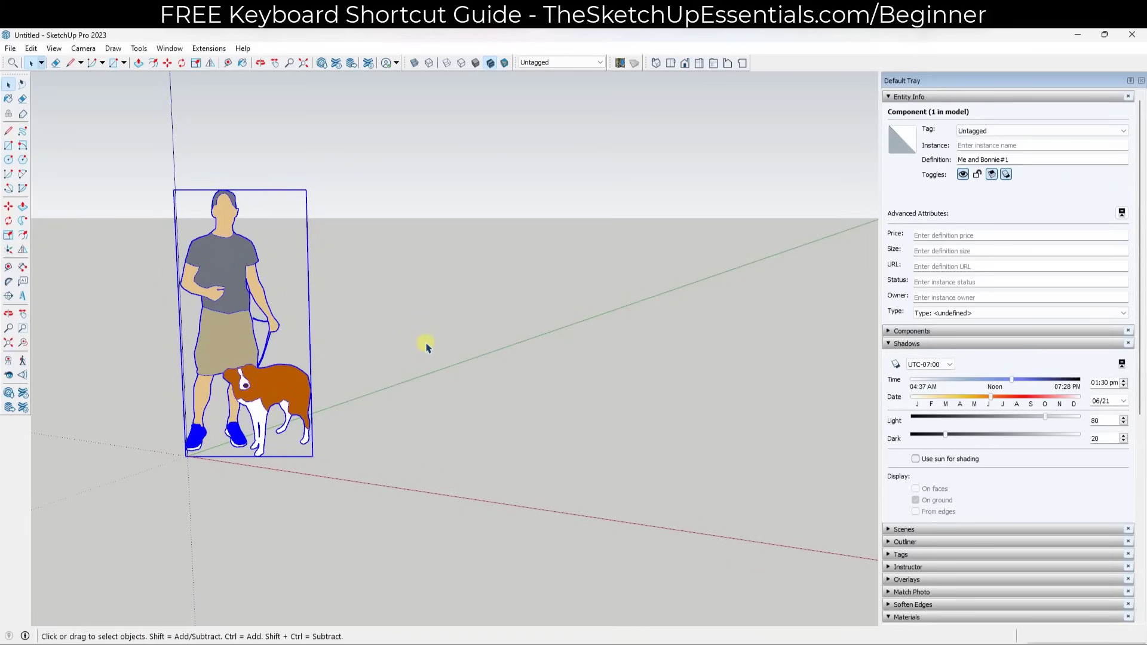
# Step: Draw a 5' by 5' rectangle on the ground beside the standing figure
pyautogui.moveTo(458, 367)
pyautogui.mouseDown(button='middle')
pyautogui.moveTo(466, 346)
pyautogui.moveTo(460, 366)
pyautogui.mouseUp(button='middle')
pyautogui.scroll(-2, 349, 377)
pyautogui.moveTo(366, 375); pyautogui.dragTo(422, 430, button='middle')
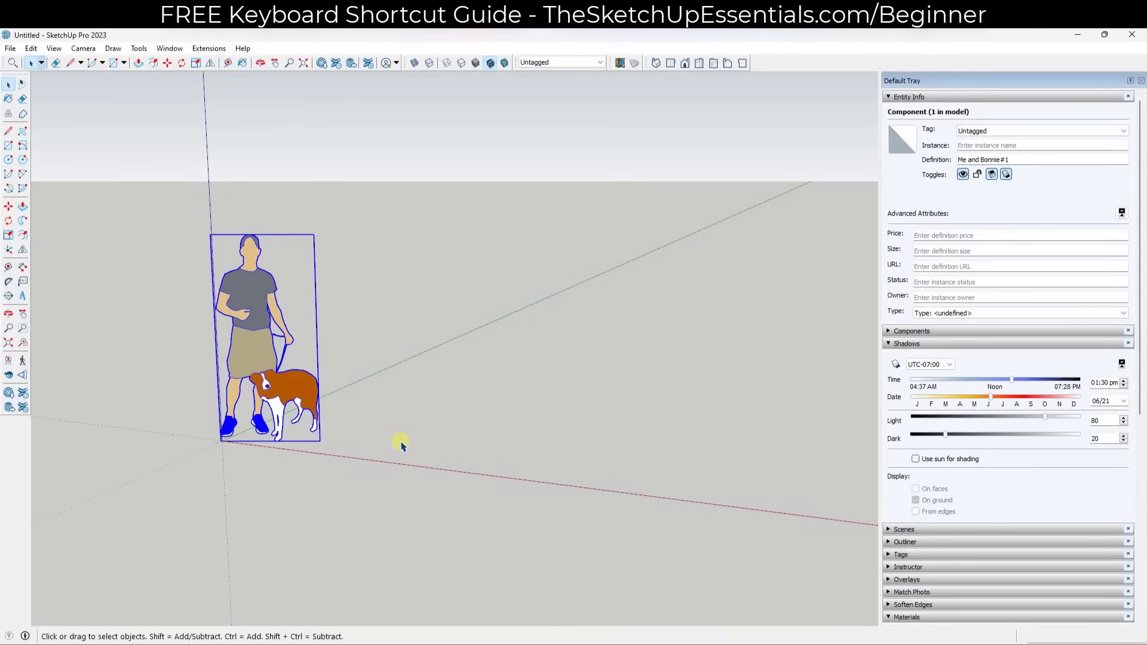
pyautogui.press('r')
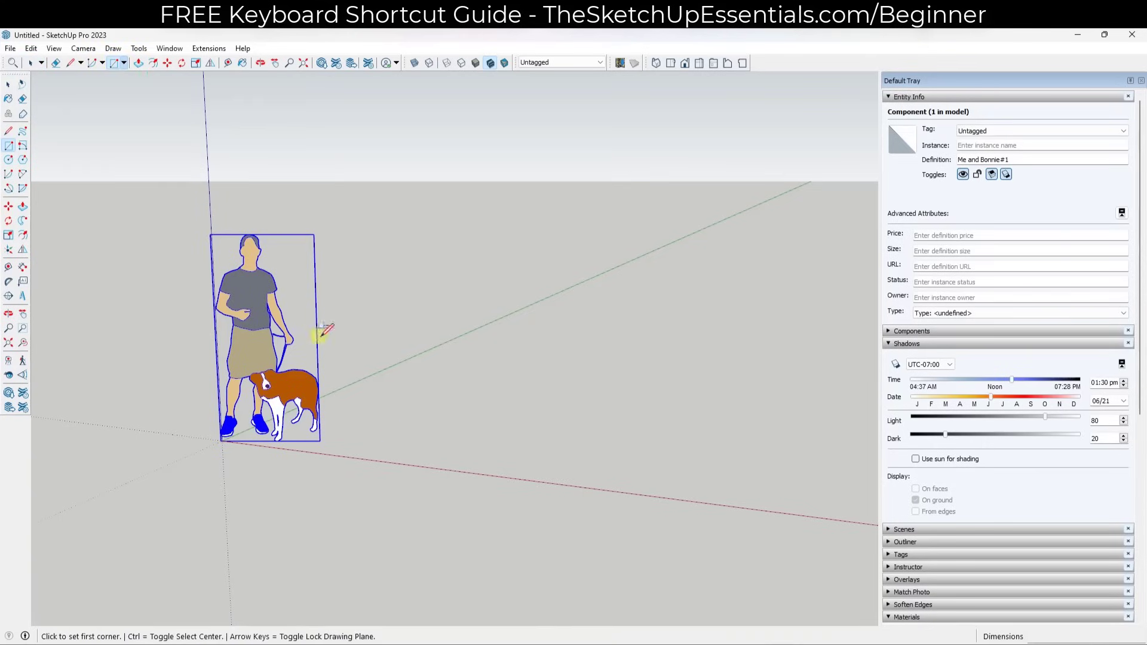
pyautogui.click(362, 445)
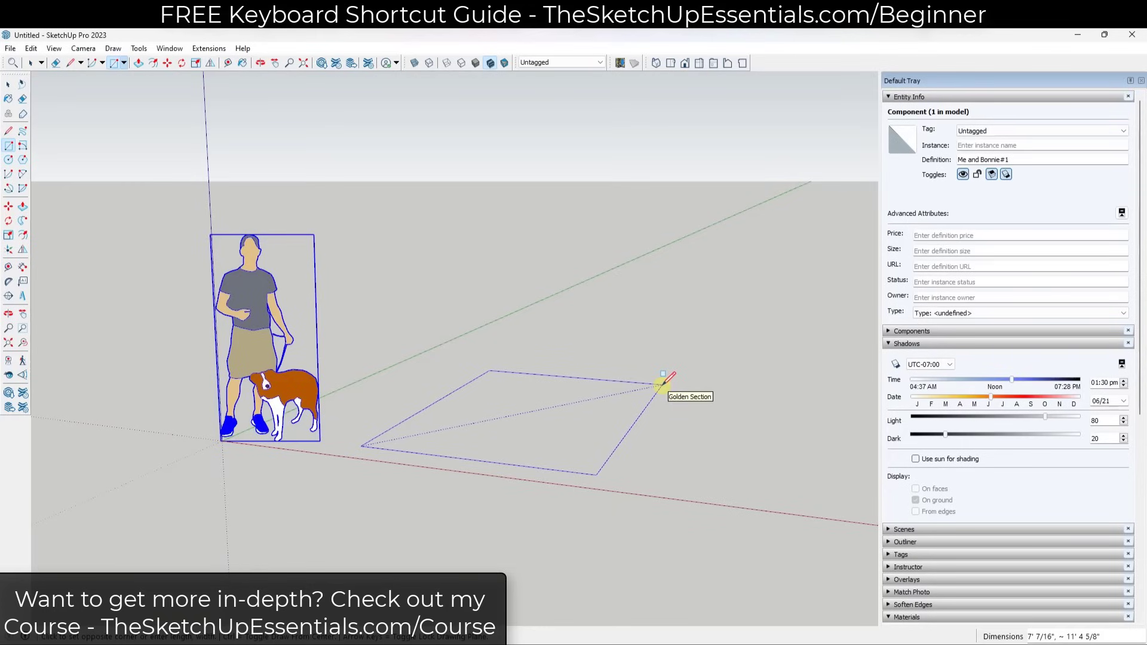
pyautogui.write("5'")
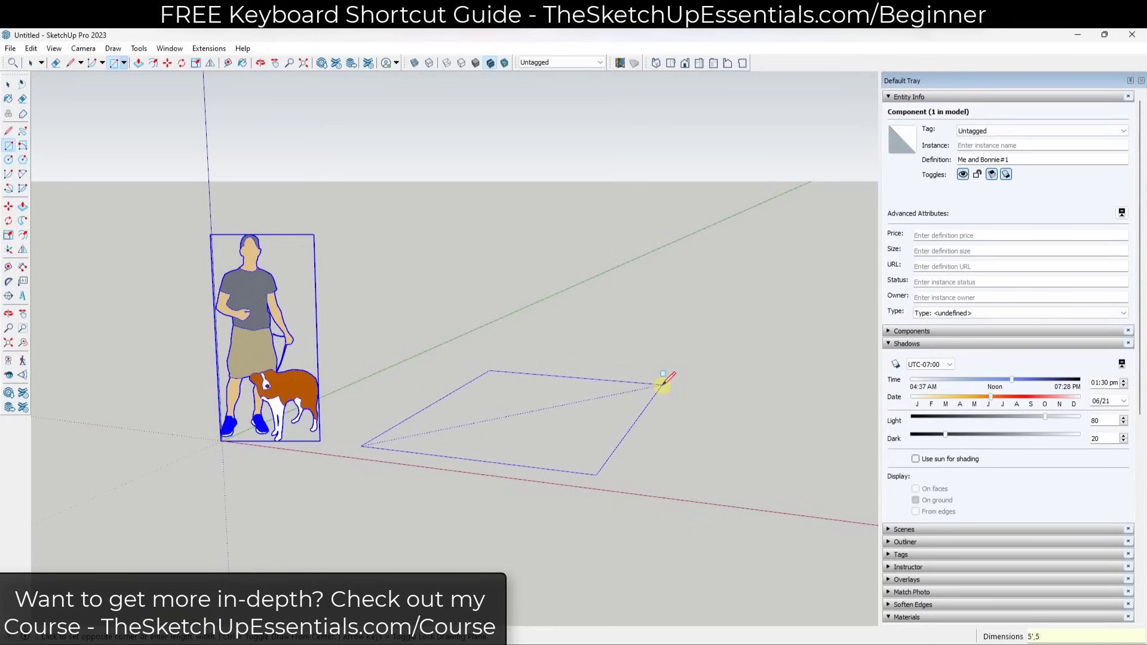
pyautogui.write(',5')
pyautogui.press('Return')
pyautogui.moveTo(502, 415); pyautogui.dragTo(420, 457, button='middle')
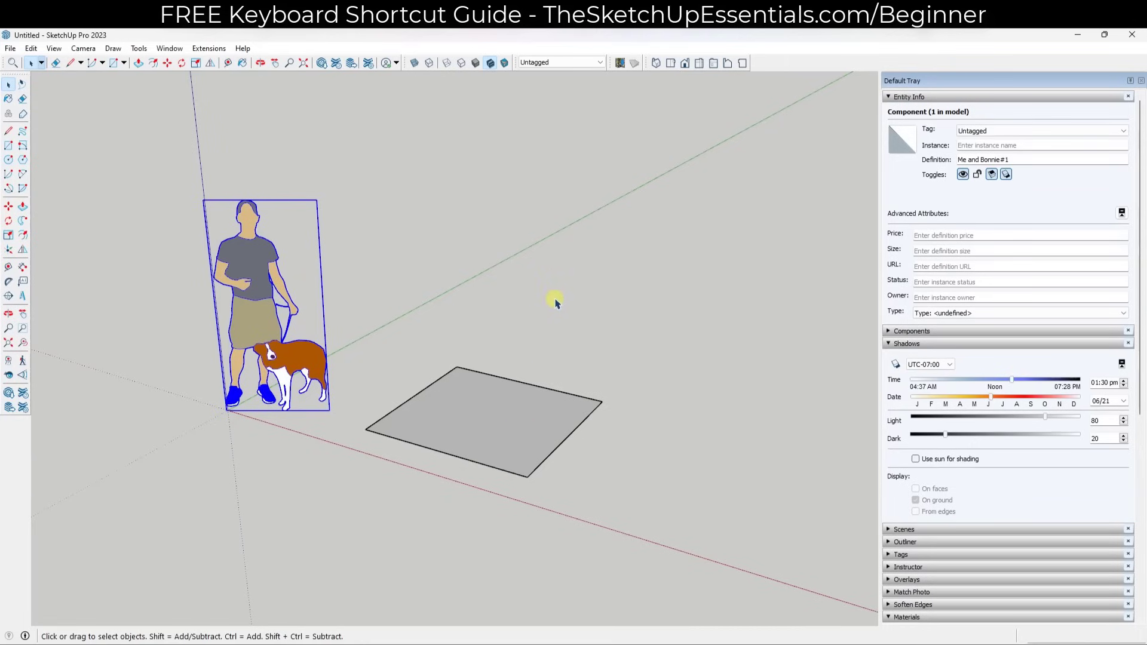
# Step: Draw 5' lines up from the square's back corner and across, then down to the adjacent corner, forming a vertical back face
pyautogui.moveTo(578, 432); pyautogui.dragTo(578, 417, button='middle')
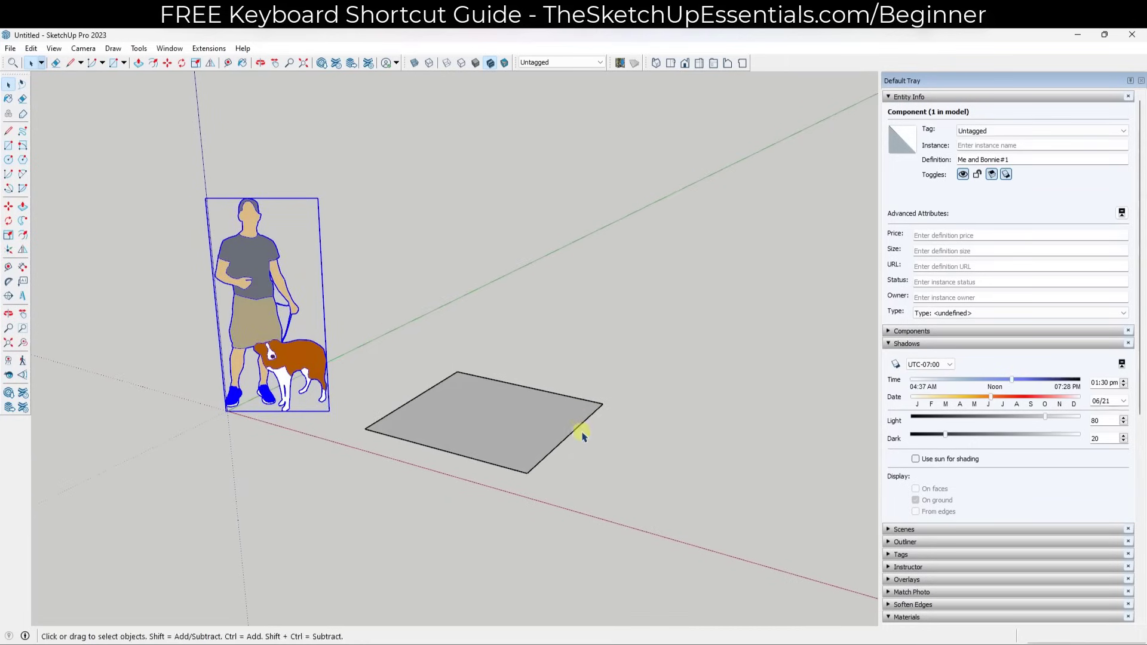
pyautogui.scroll(1, 583, 434)
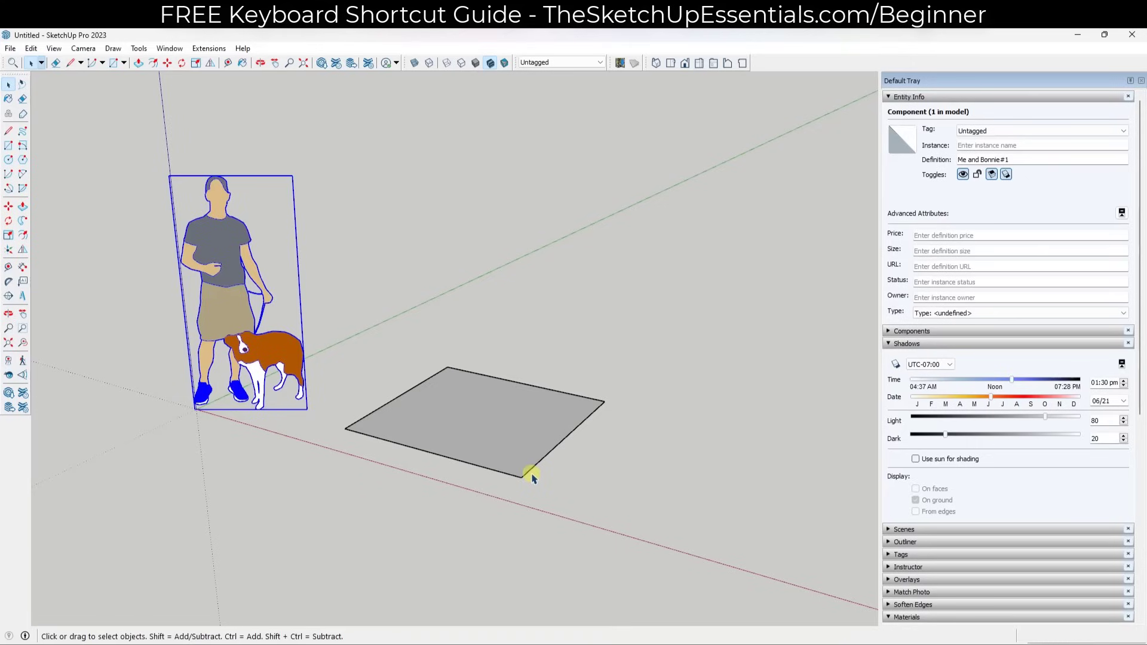
pyautogui.press('l')
pyautogui.click(448, 367)
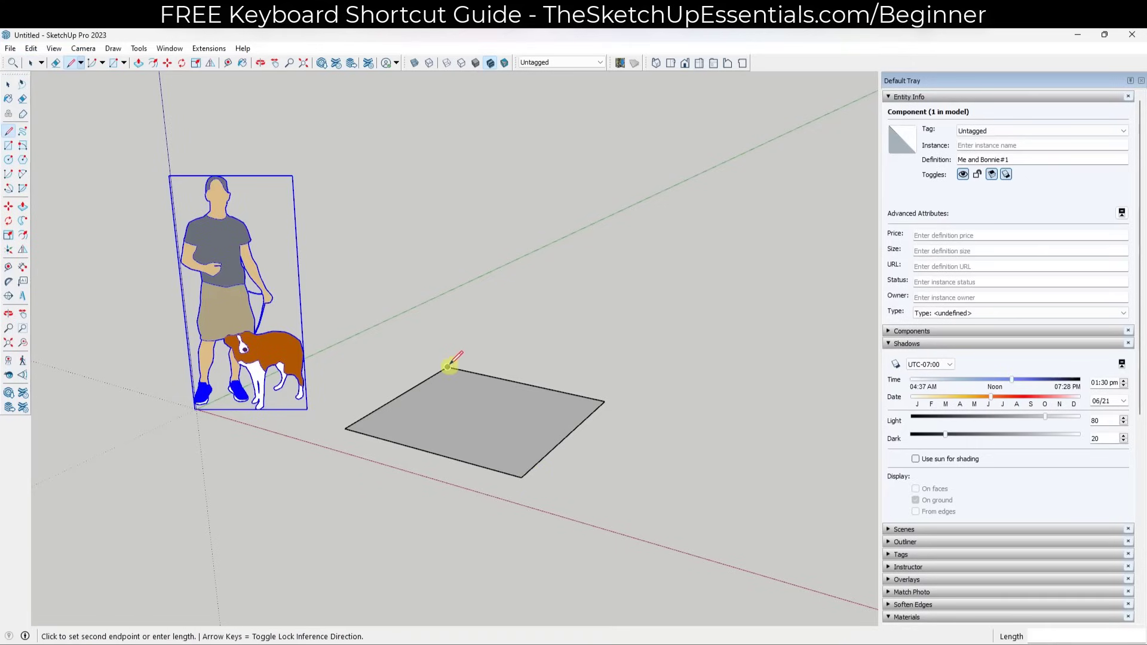
pyautogui.write('5')
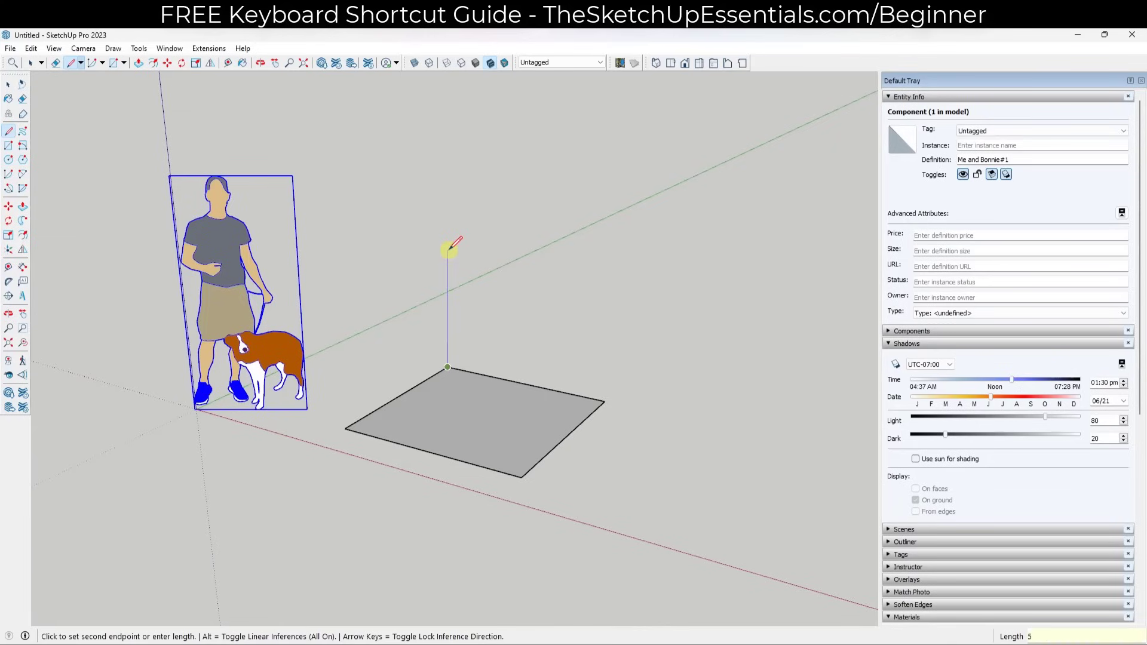
pyautogui.press('Return')
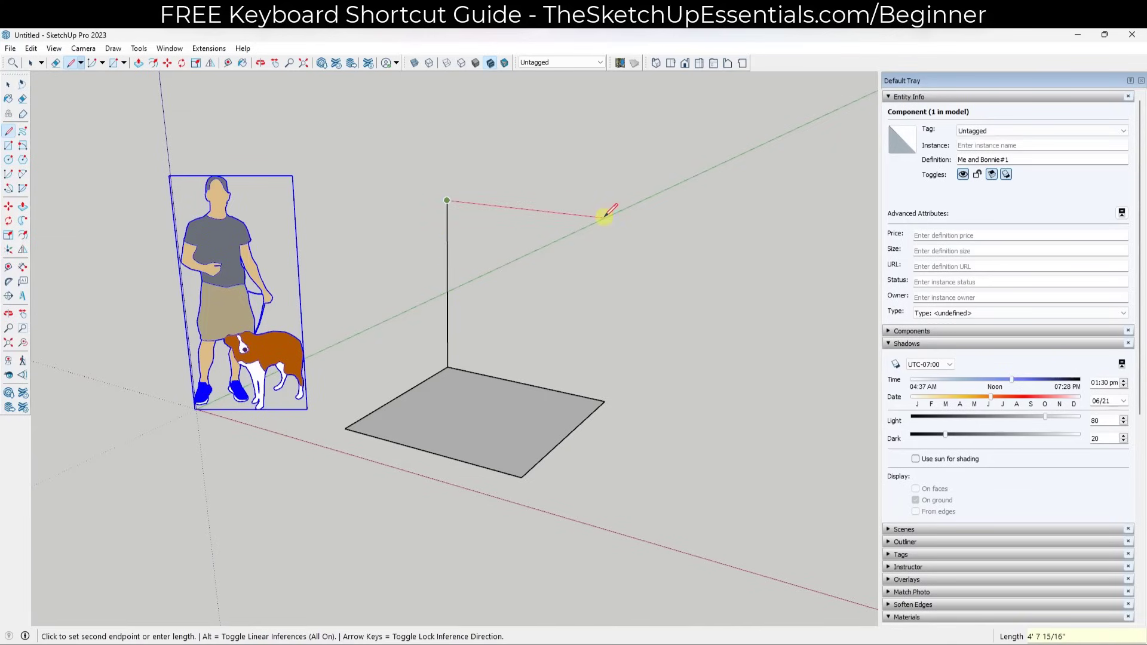
pyautogui.write('5')
pyautogui.press('Return')
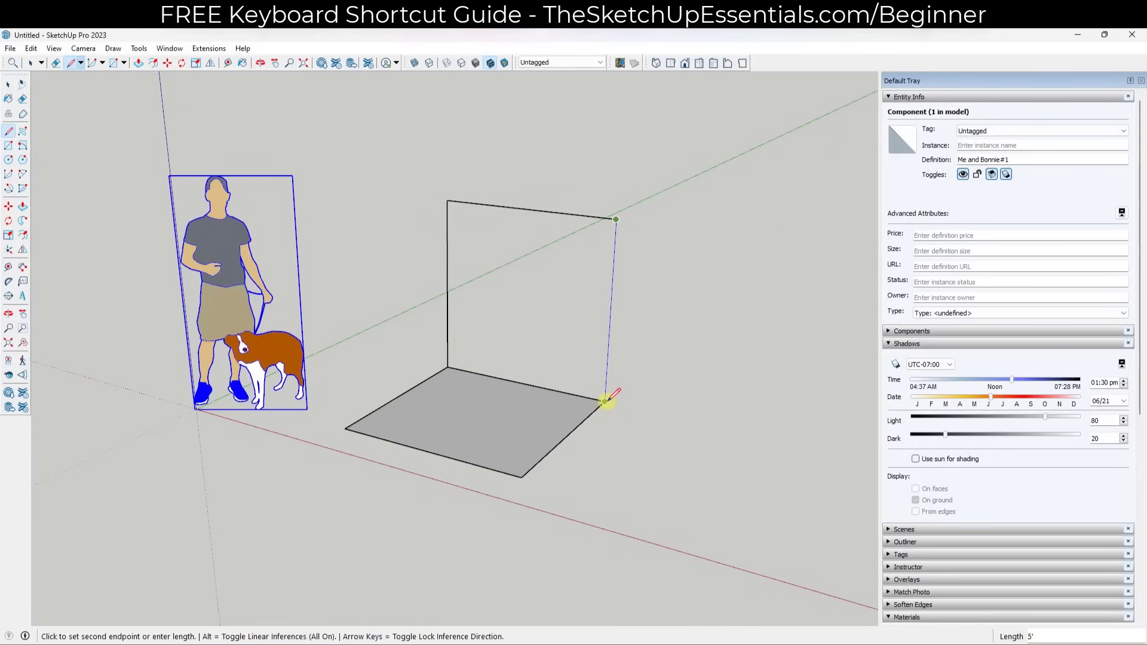
pyautogui.click(605, 401)
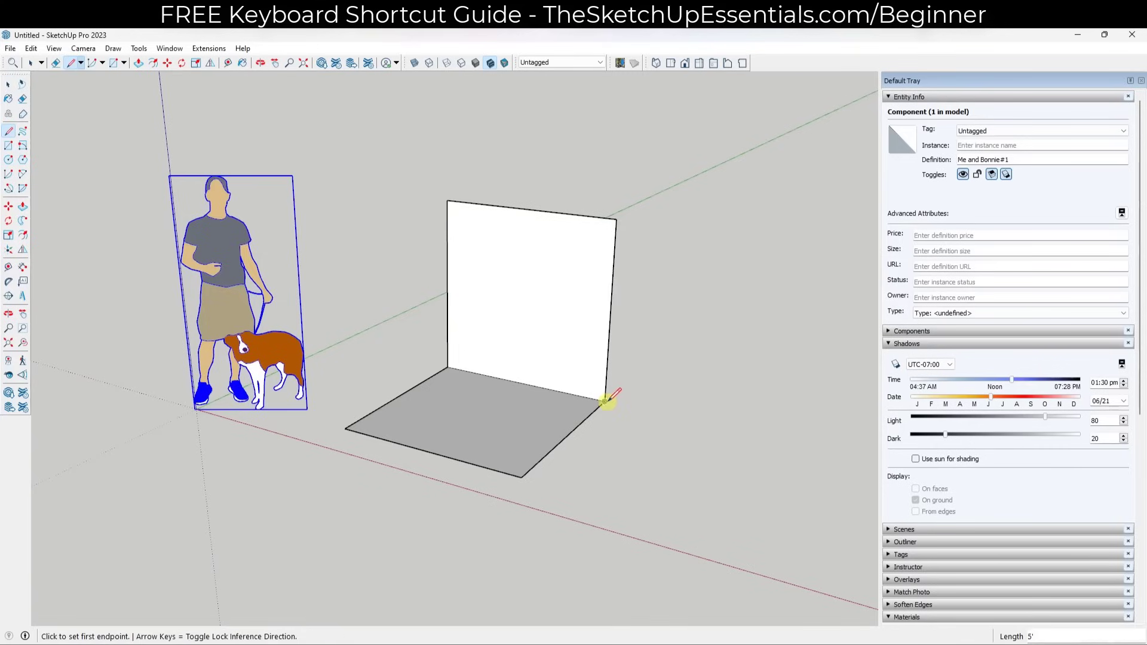
# Step: Draw lines between the corners to close the remaining sides and top of the box, then select its front face
pyautogui.click(447, 200)
pyautogui.click(345, 429)
pyautogui.click(345, 428)
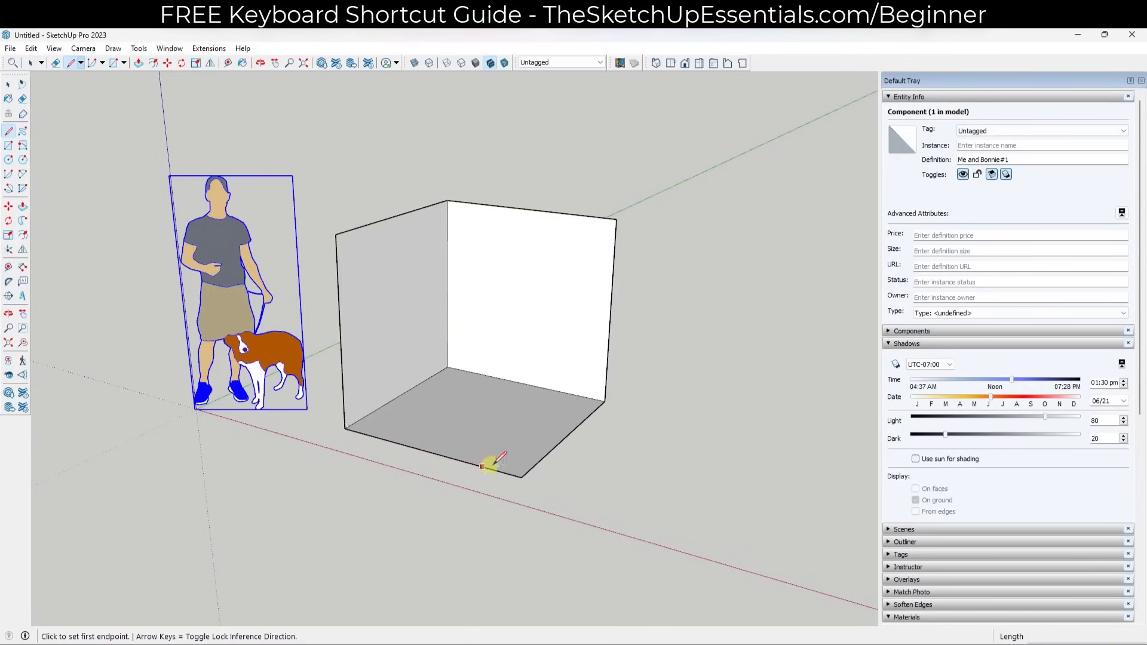
pyautogui.click(522, 477)
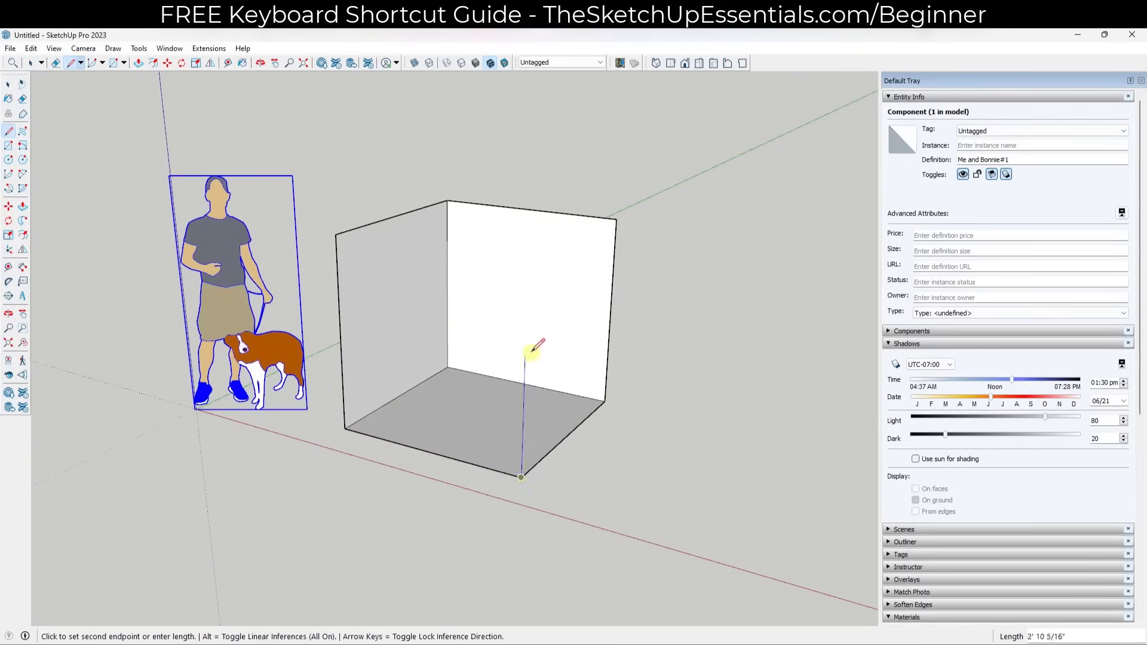
pyautogui.click(614, 220)
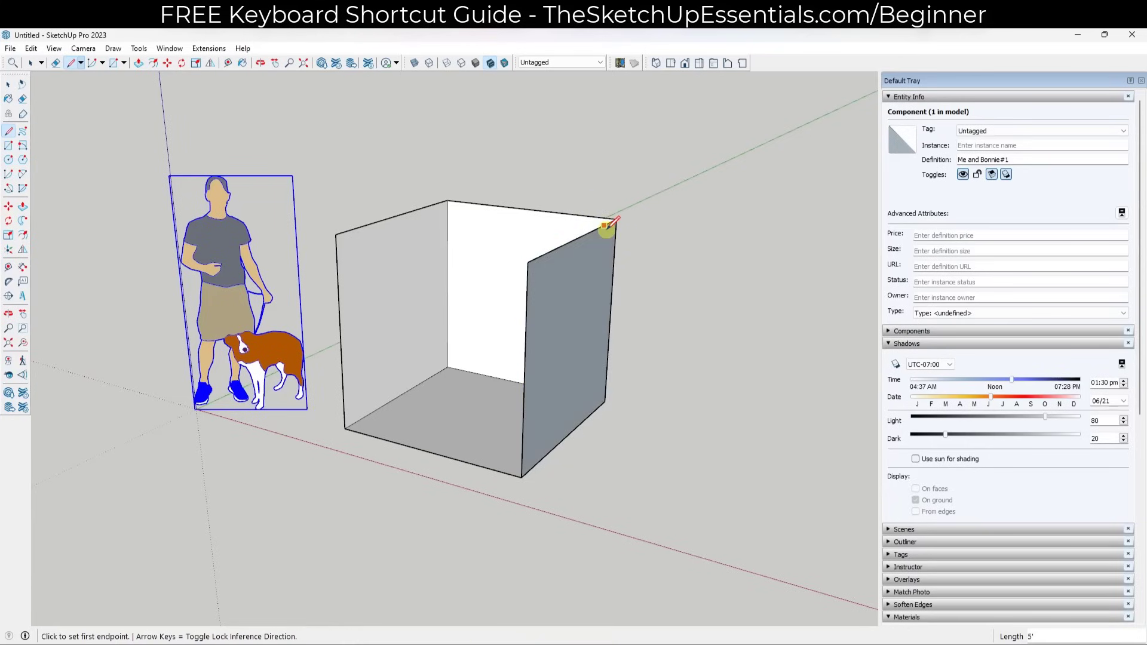
pyautogui.click(527, 261)
pyautogui.click(336, 235)
pyautogui.press('space')
pyautogui.click(487, 302)
pyautogui.press('o')
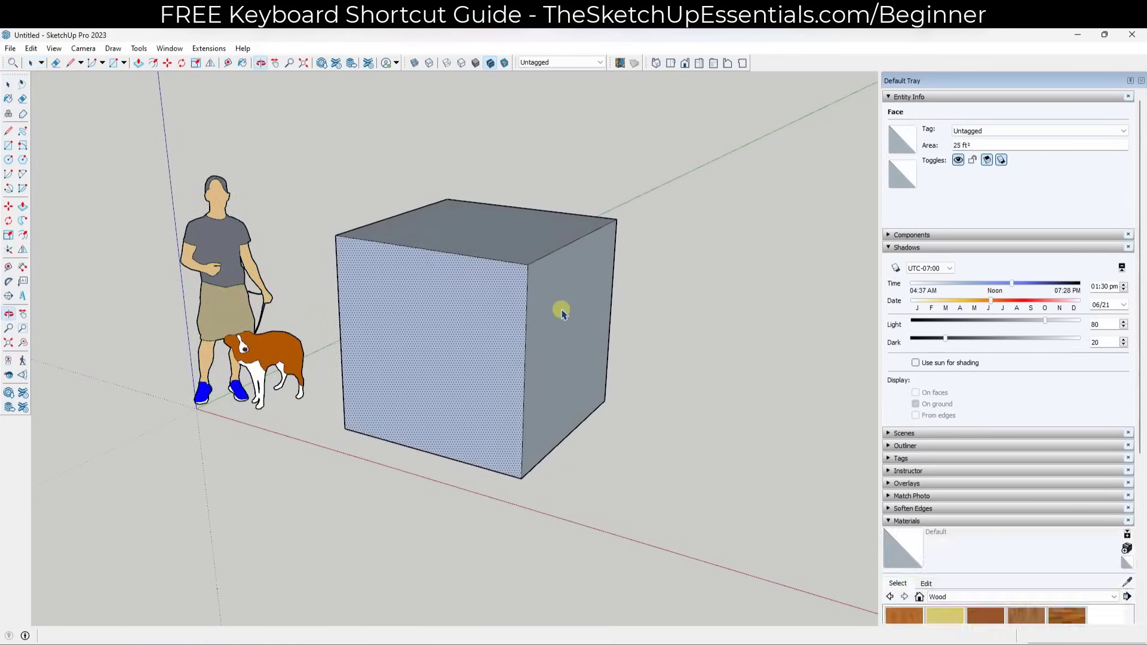
# Step: Undo all the lines drawn above the base so that only the flat square remains
pyautogui.hotkey('ctrl', 'z')
pyautogui.hotkey('ctrl', 'z')
pyautogui.hotkey('ctrl', 'z')
pyautogui.hotkey('ctrl', 'z')
pyautogui.hotkey('ctrl', 'z')
pyautogui.hotkey('ctrl', 'z')
pyautogui.hotkey('ctrl', 'z')
pyautogui.hotkey('ctrl', 'z')
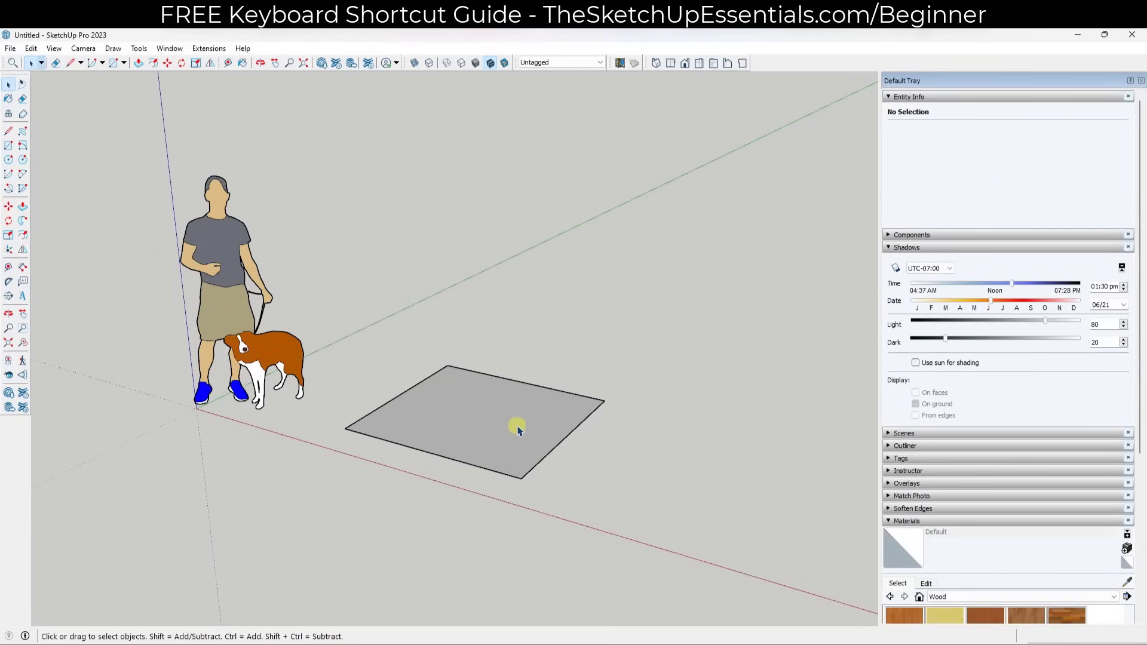
# Step: Push/Pull the square face up 5' to form a cube
pyautogui.scroll(1, 508, 424)
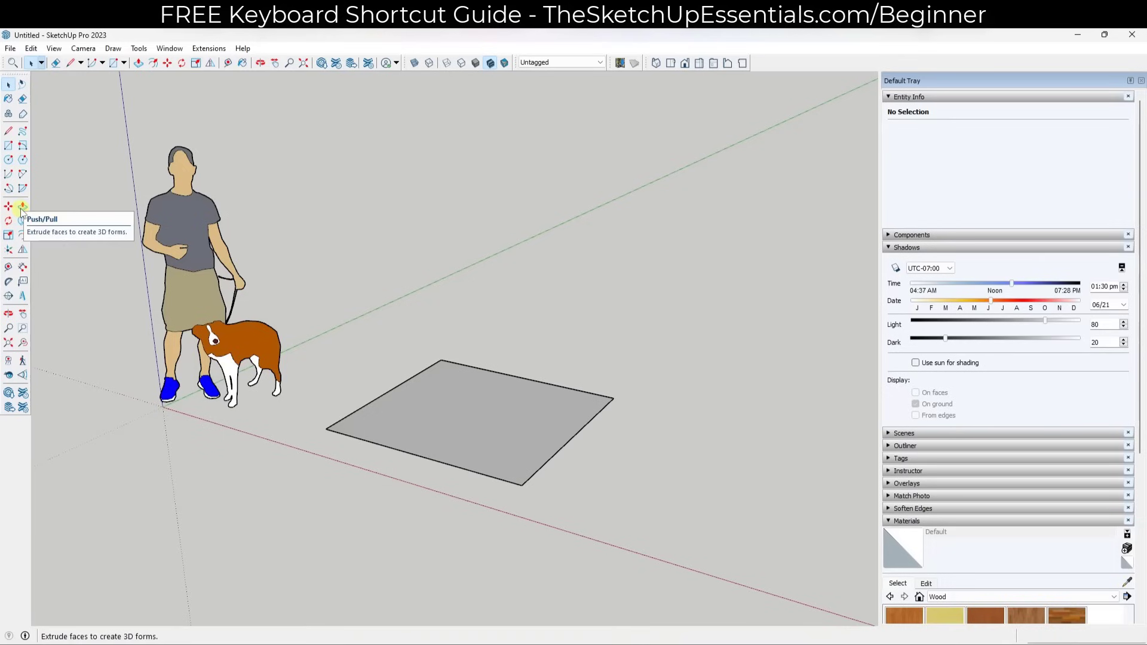
pyautogui.press('p')
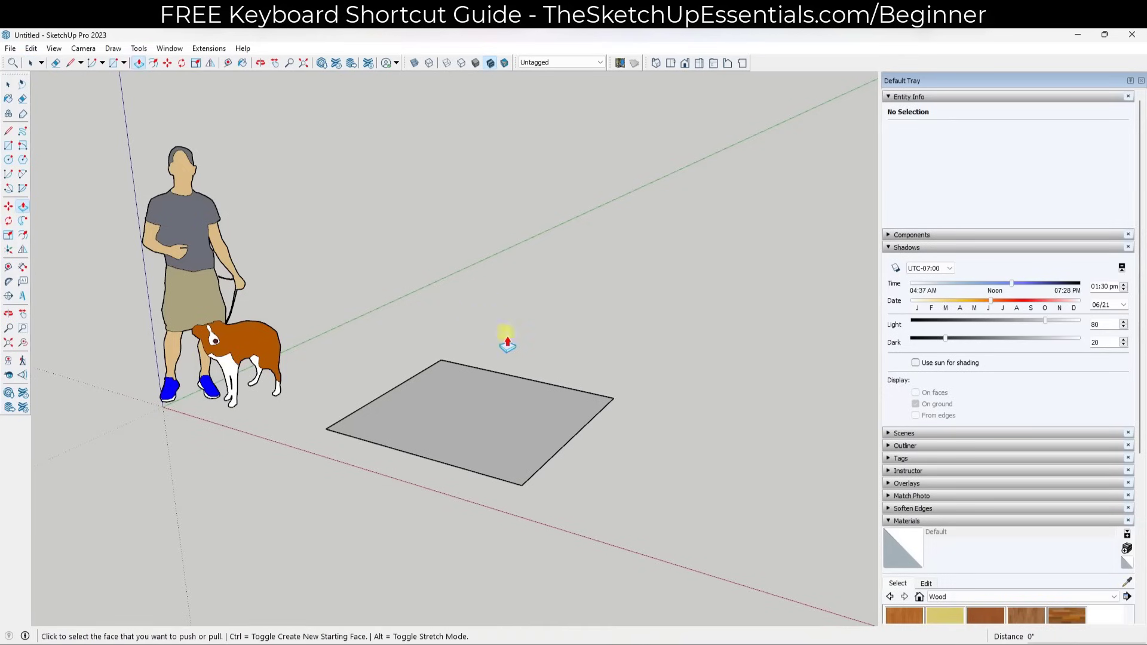
pyautogui.click(503, 427)
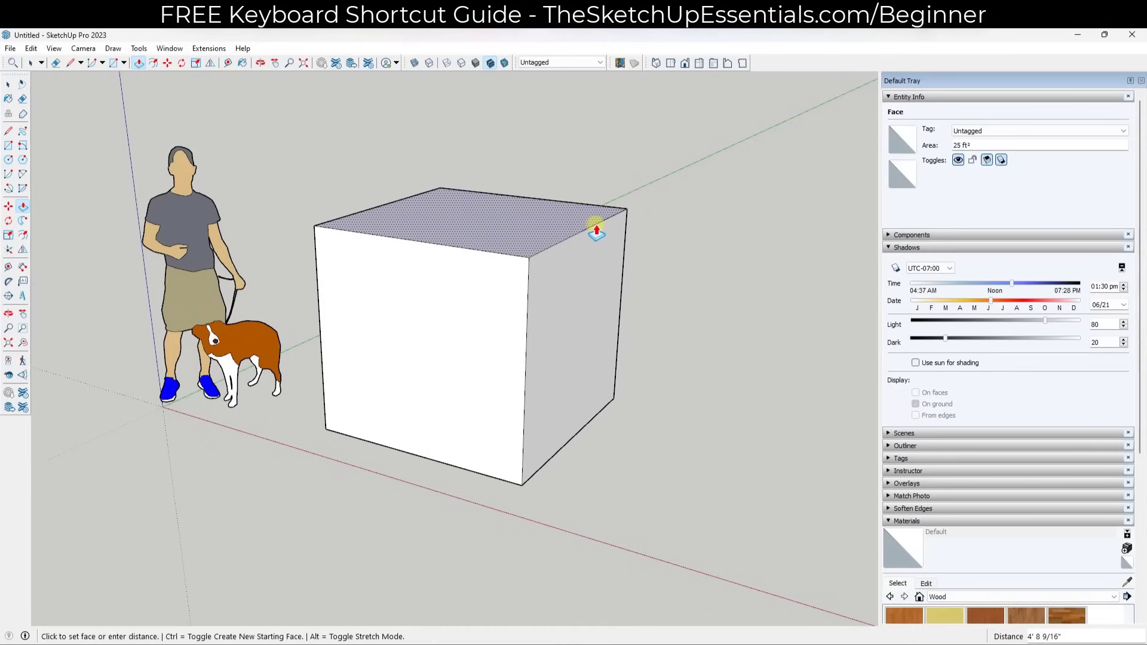
pyautogui.click(659, 236)
pyautogui.press('space')
pyautogui.moveTo(730, 377); pyautogui.dragTo(611, 355, button='middle')
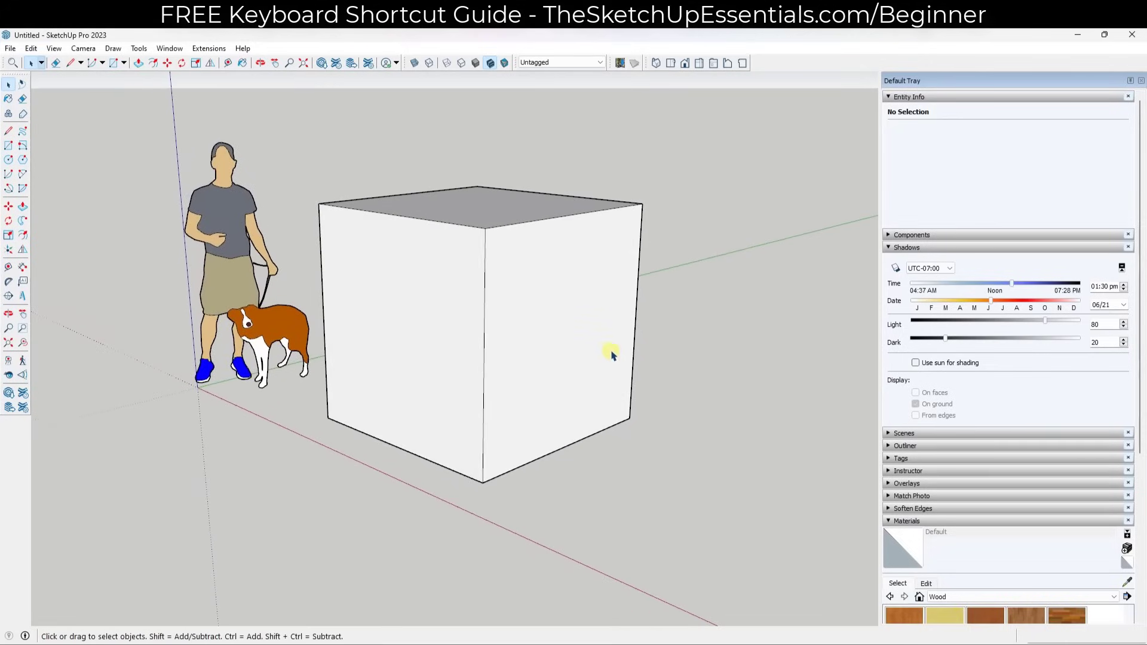
# Step: Draw a circle with a radius of about 1' 4 1/2" on the ground beside the cube
pyautogui.scroll(-3, 435, 322)
pyautogui.moveTo(435, 323); pyautogui.dragTo(585, 426, button='middle')
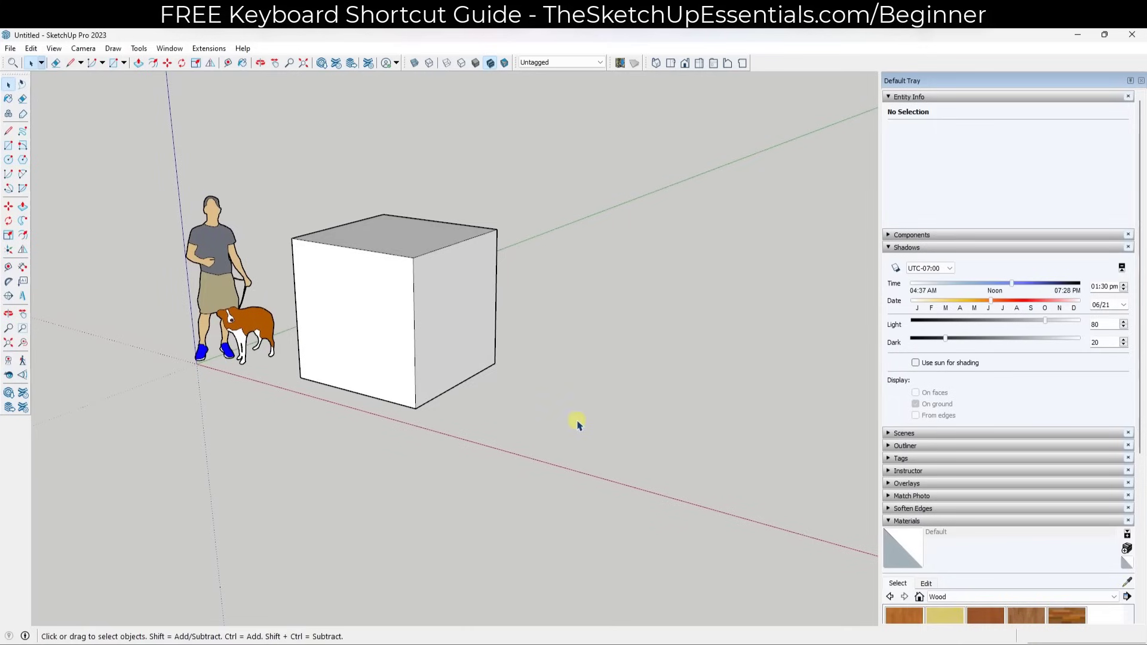
pyautogui.press('c')
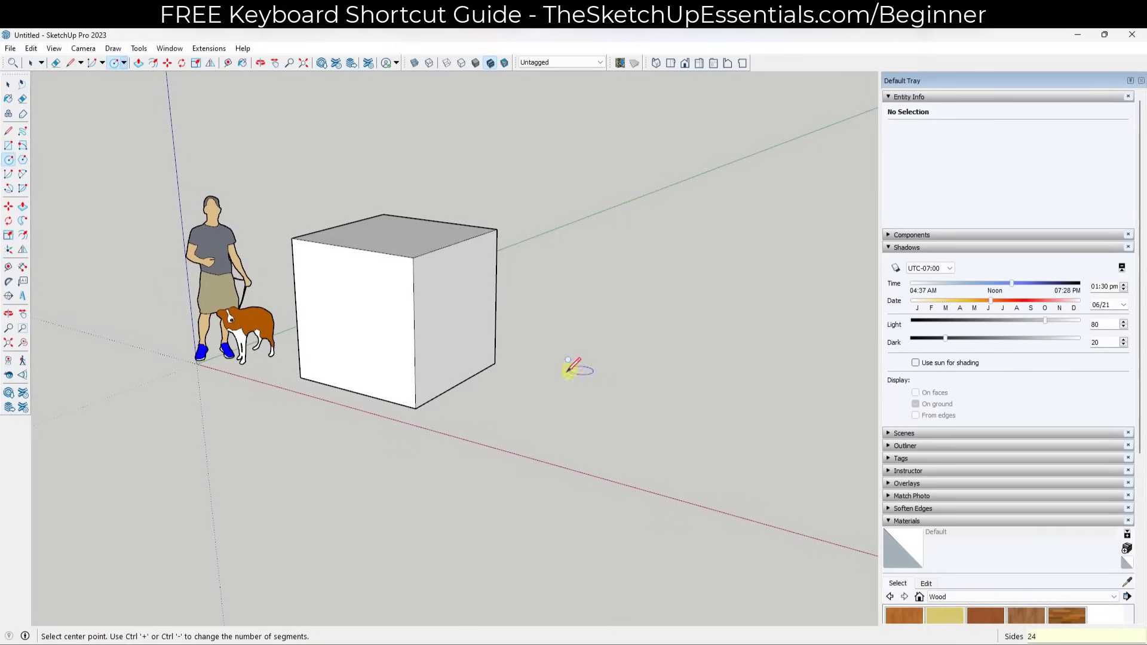
pyautogui.click(549, 424)
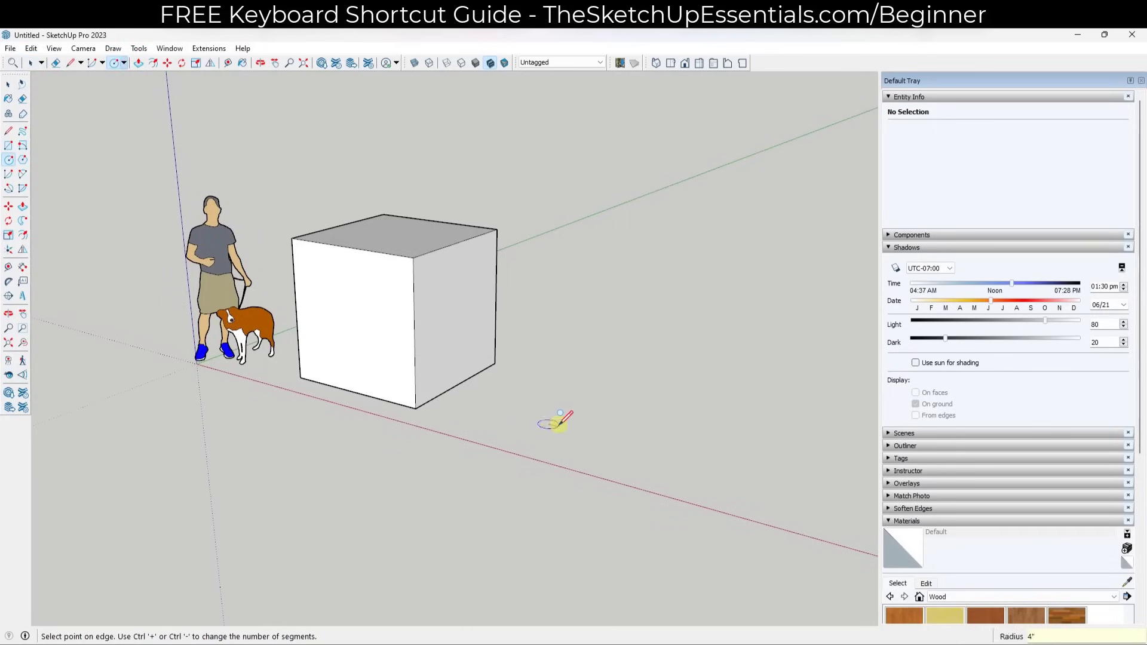
pyautogui.click(591, 428)
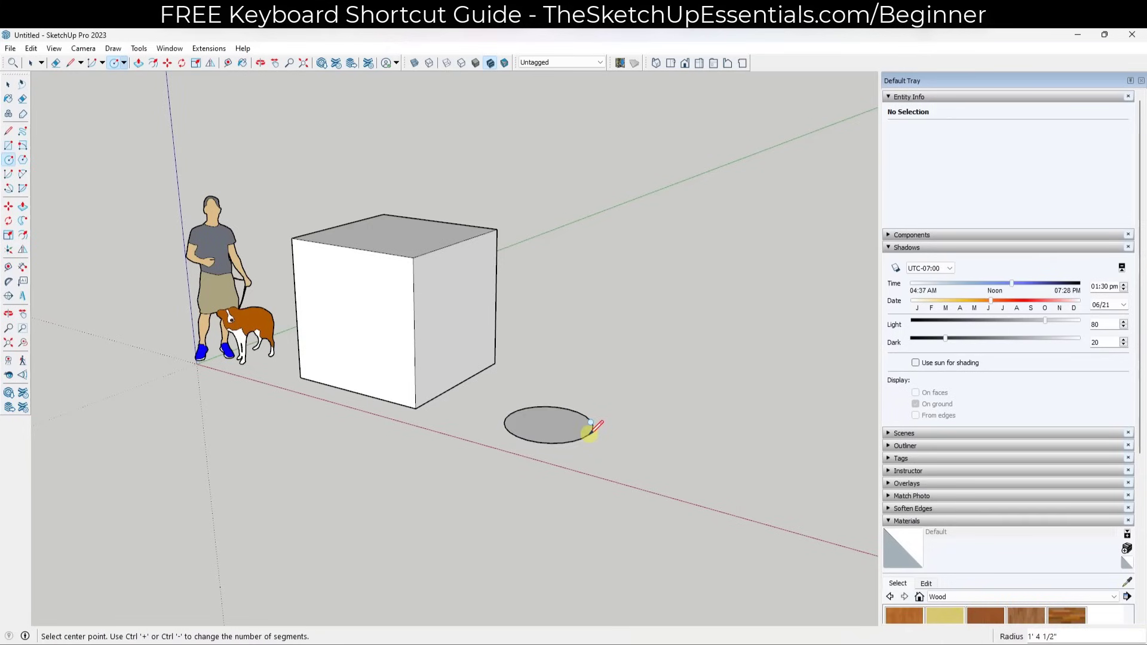
pyautogui.press('space')
# Step: Push/Pull the circle up to the height of the cube's top face, making a 5' tall cylinder
pyautogui.press('p')
pyautogui.click(583, 428)
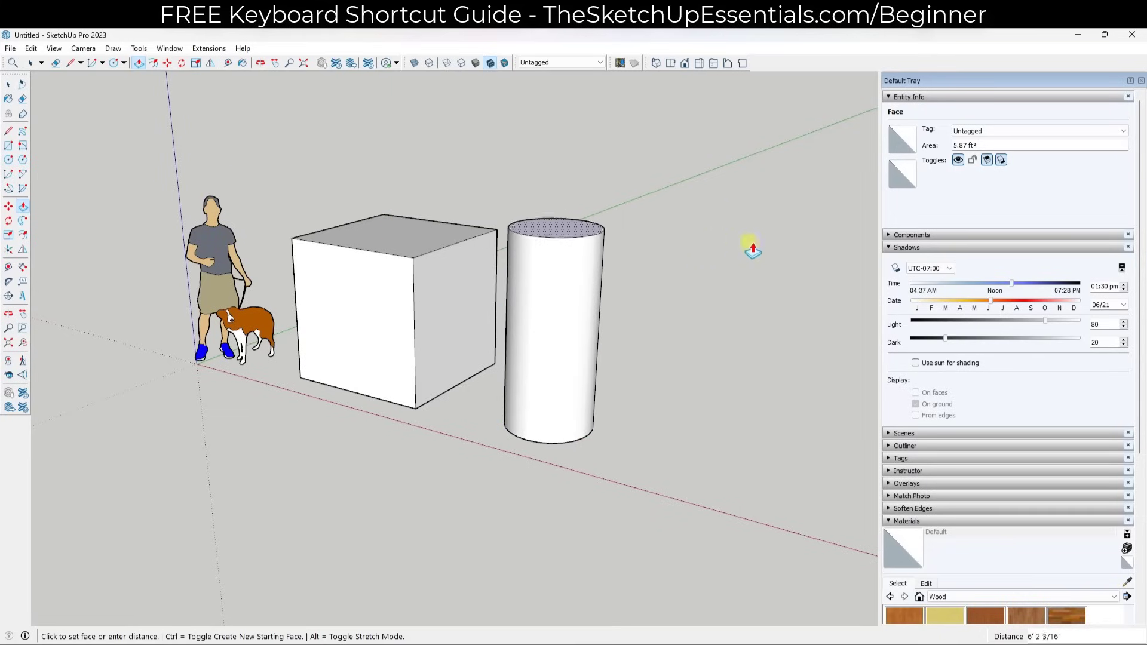
pyautogui.click(392, 245)
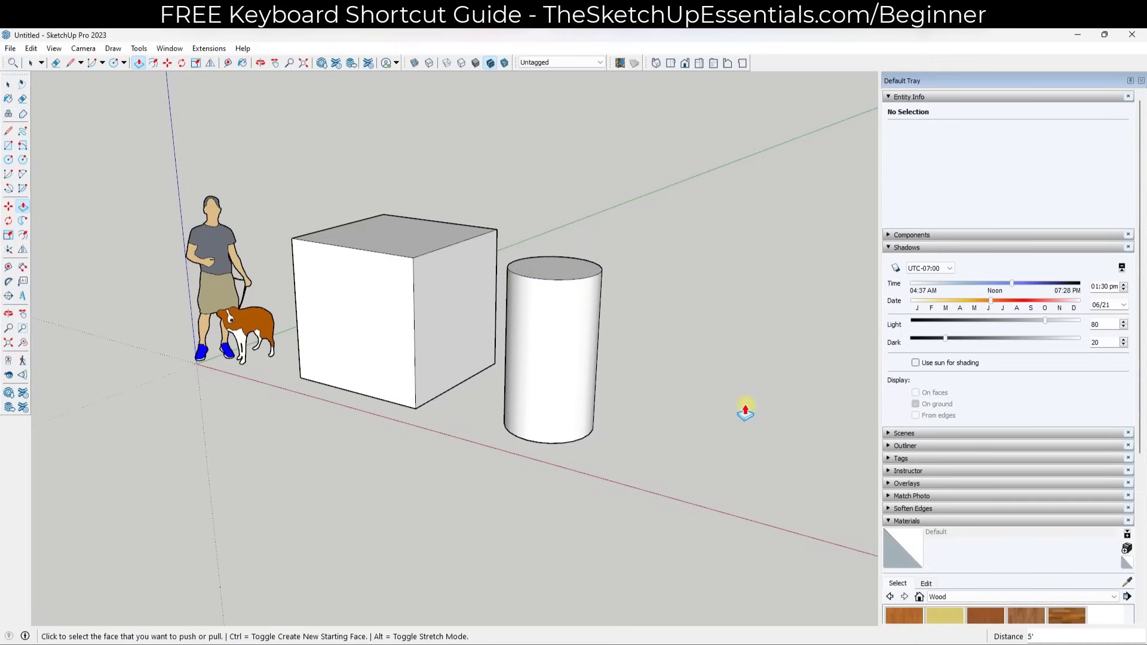
pyautogui.press('space')
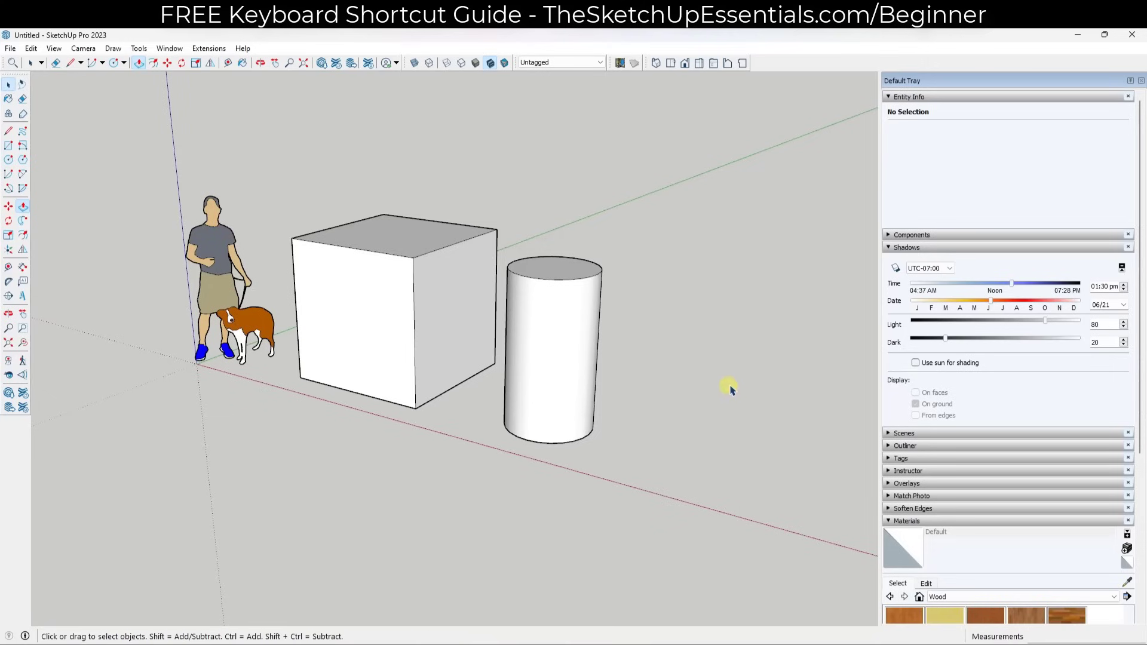
# Step: Try to Push/Pull the curved side of the cylinder
pyautogui.scroll(1, 549, 411)
pyautogui.moveTo(531, 408); pyautogui.dragTo(561, 403, button='middle')
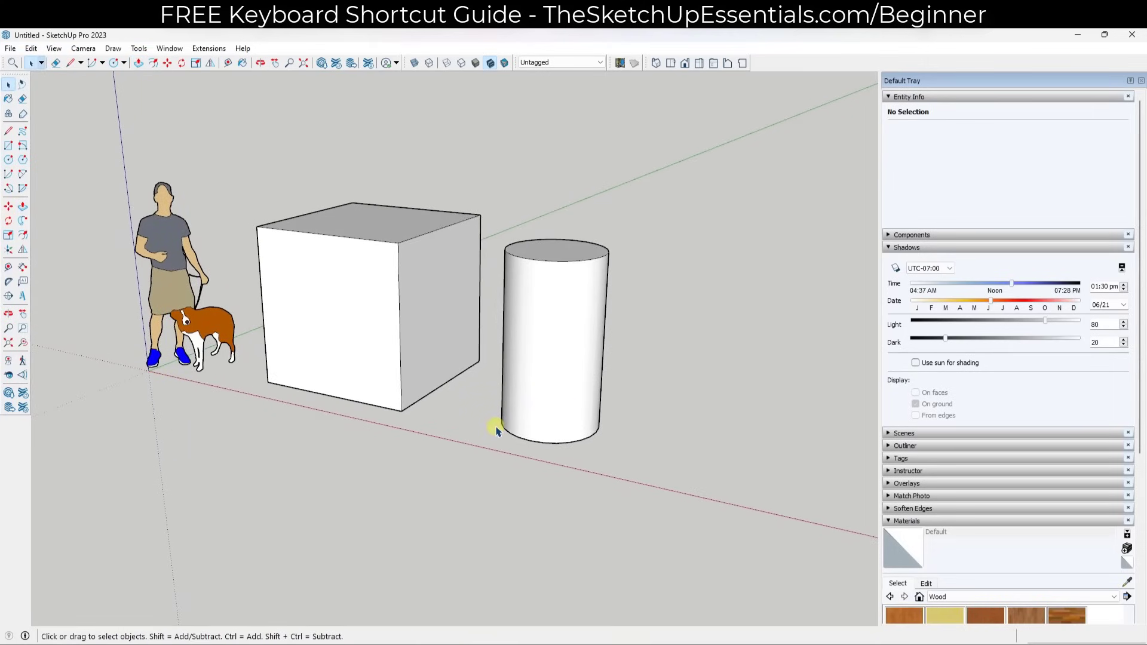
pyautogui.press('p')
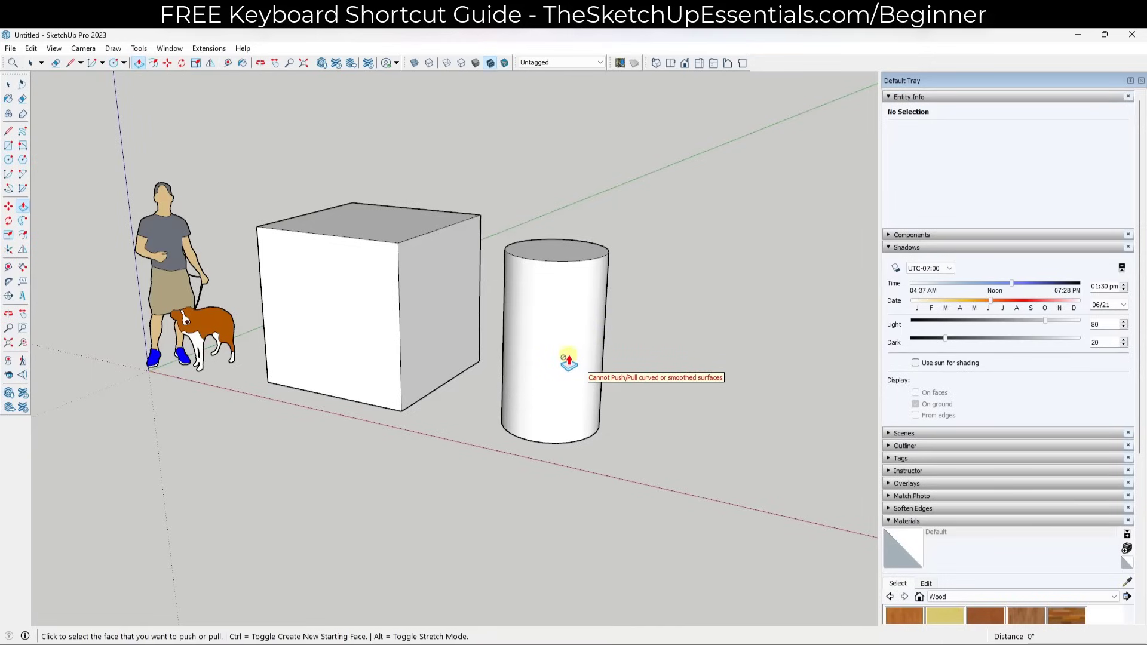
pyautogui.press('space')
# Step: Turn on the display of hidden geometry and select one narrow side face of the cylinder
pyautogui.scroll(1, 596, 363)
pyautogui.scroll(1, 597, 363)
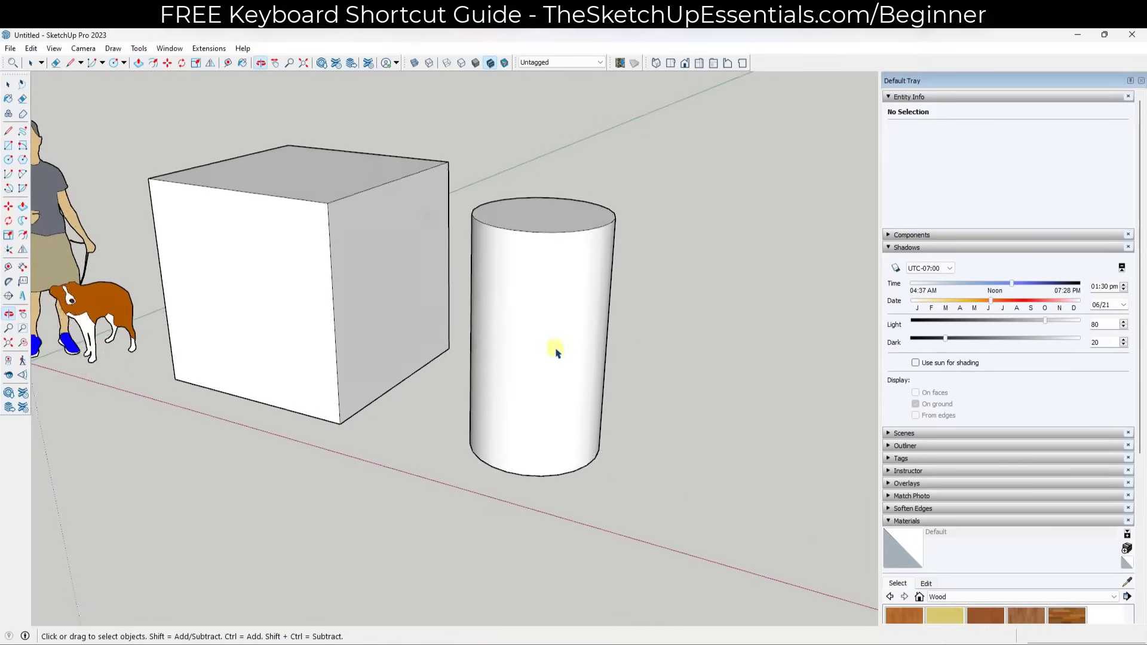
pyautogui.scroll(-2, 616, 353)
pyautogui.scroll(2, 530, 327)
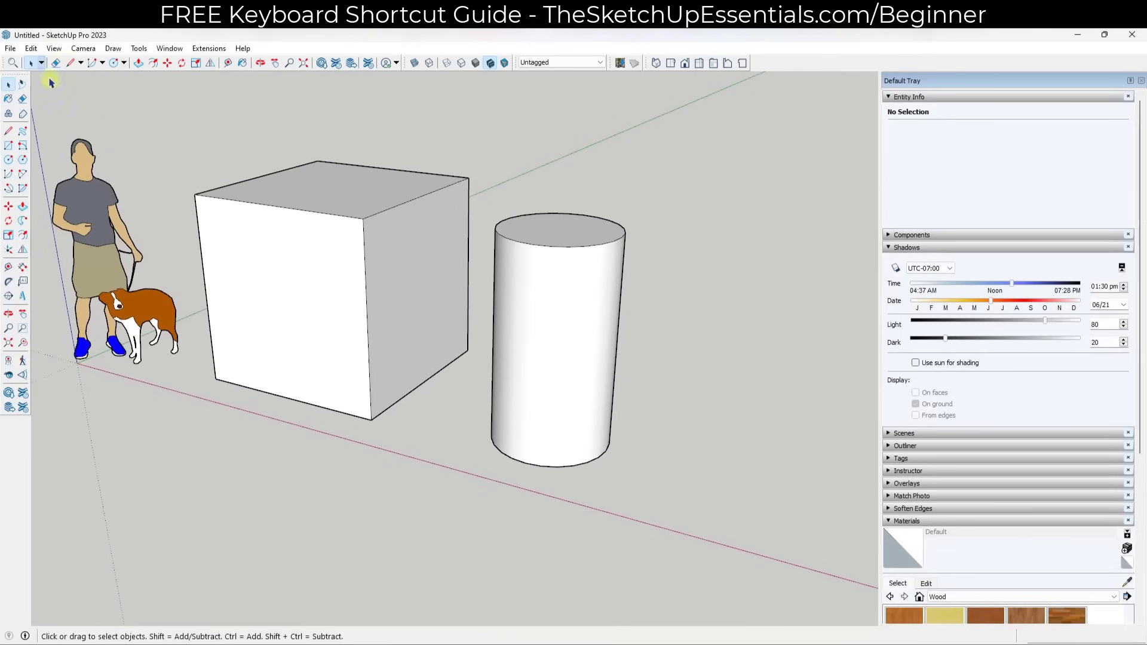
pyautogui.click(54, 49)
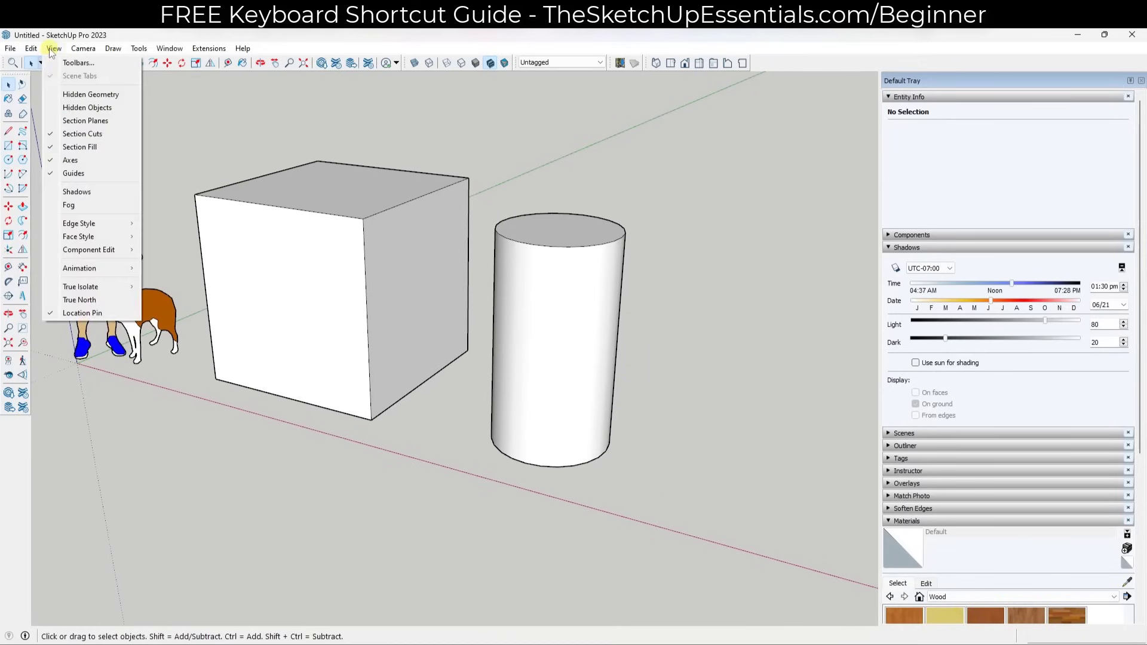
pyautogui.click(84, 98)
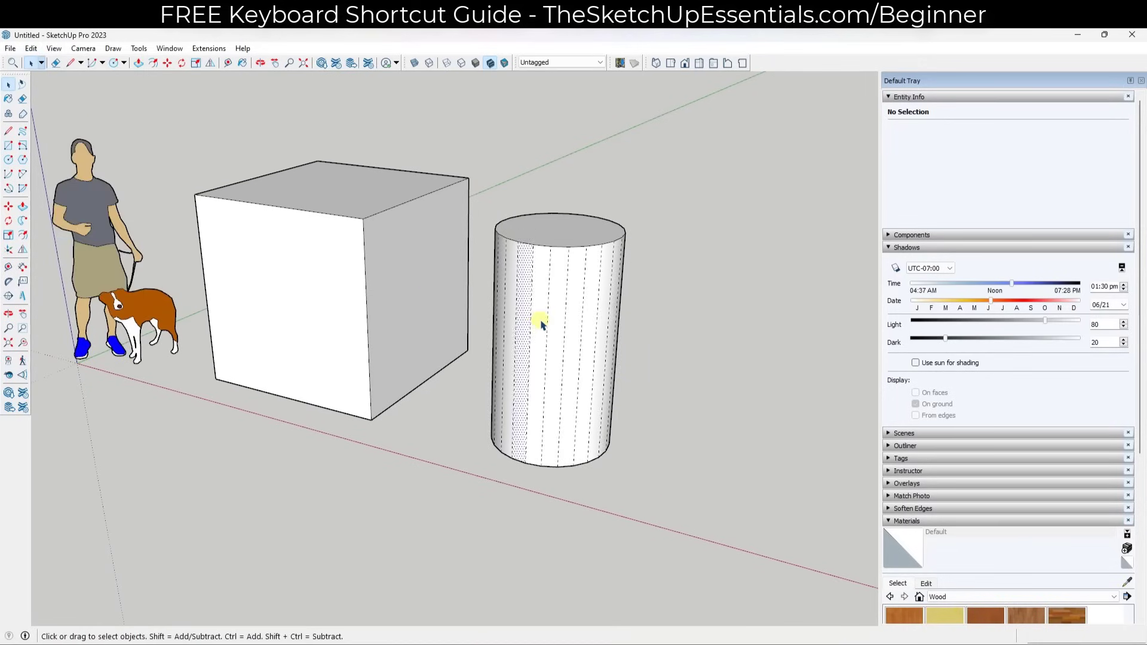
pyautogui.click(577, 326)
pyautogui.click(595, 330)
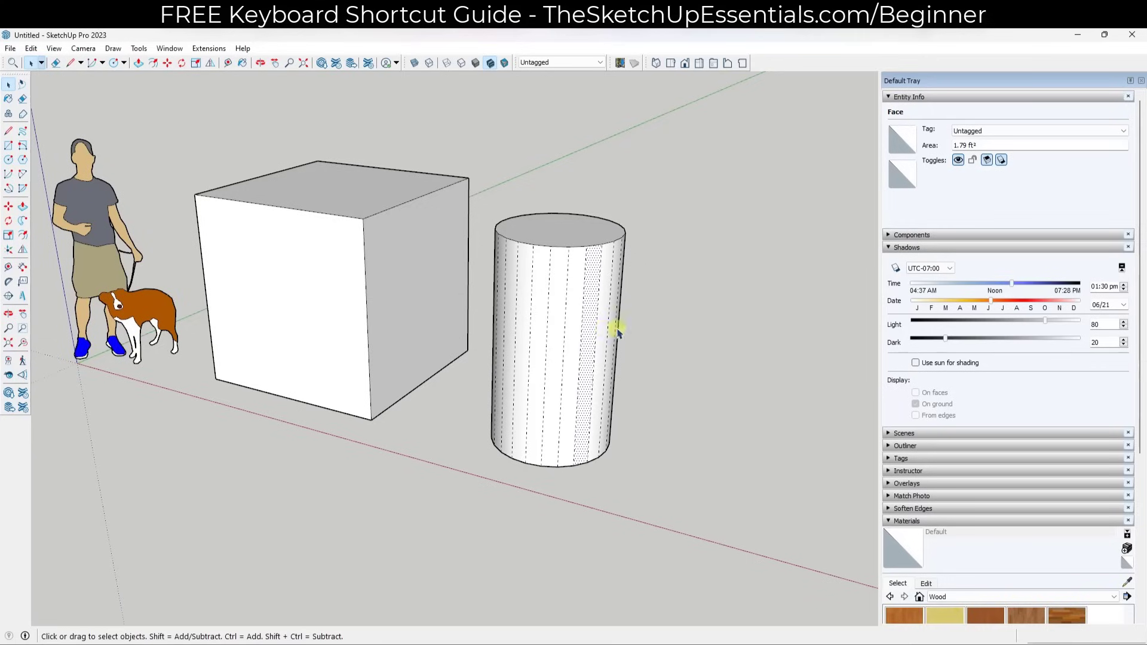
# Step: Select single narrow side faces of the cylinder and examine the straight segments that make up its round edge
pyautogui.click(606, 330)
pyautogui.click(614, 331)
pyautogui.click(560, 331)
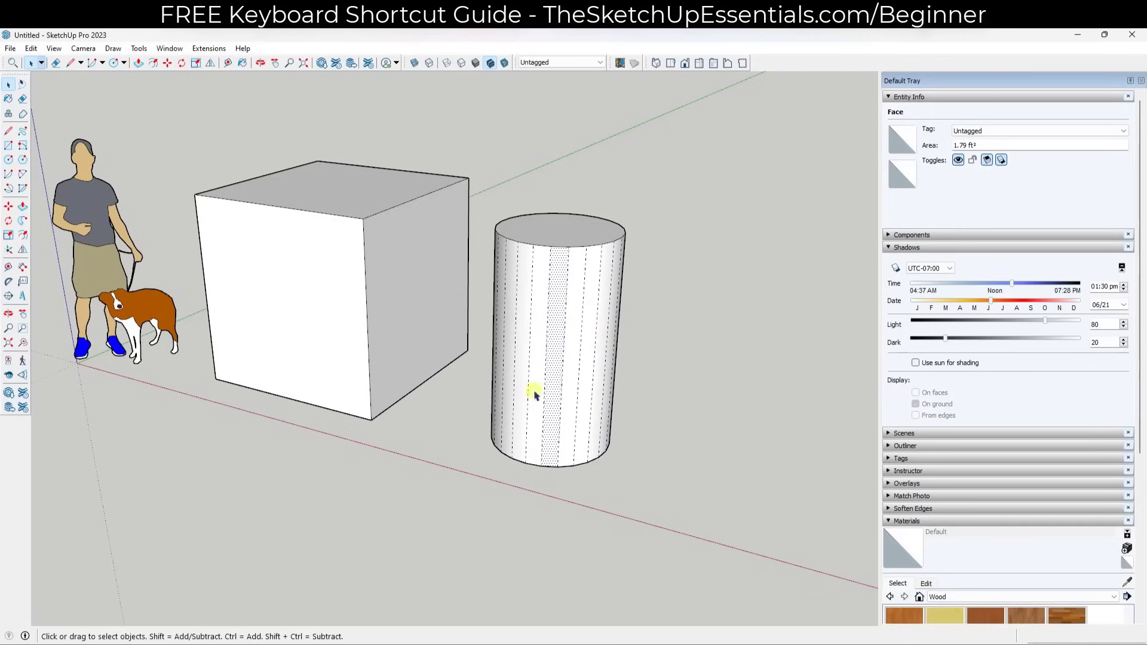
pyautogui.scroll(4, 541, 383)
pyautogui.moveTo(509, 361); pyautogui.dragTo(653, 543, button='middle')
pyautogui.scroll(5, 697, 149)
pyautogui.scroll(1, 620, 178)
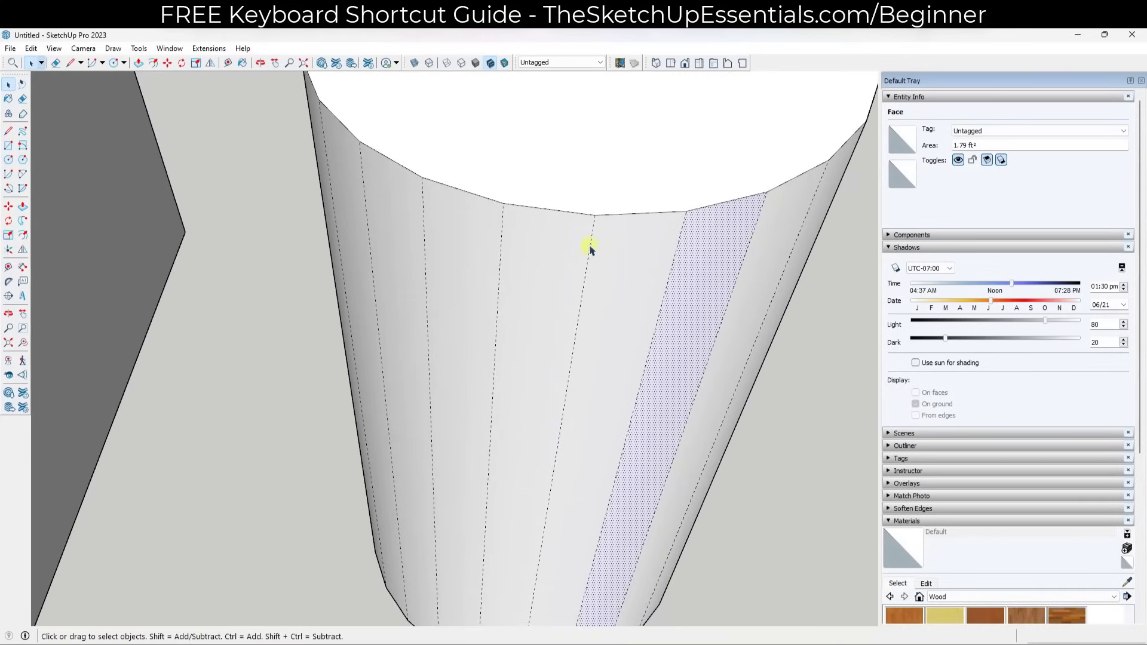
pyautogui.scroll(-5, 681, 233)
pyautogui.scroll(1, 441, 287)
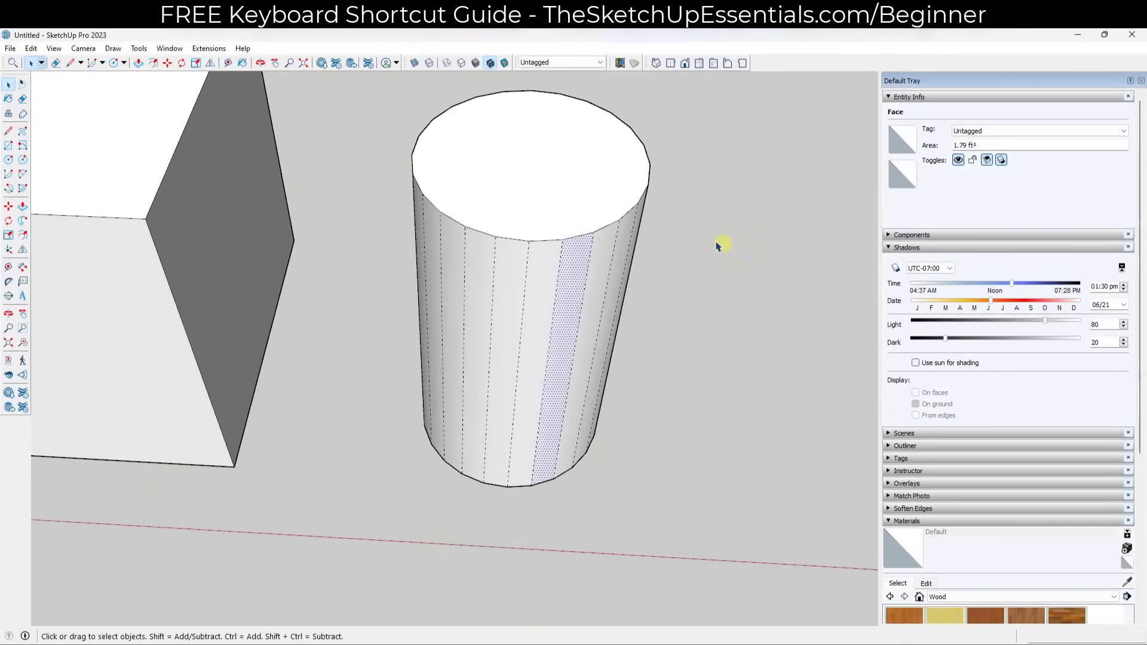
# Step: Turn off the display of hidden geometry and select the cylinder's curved side as one surface
pyautogui.click(54, 48)
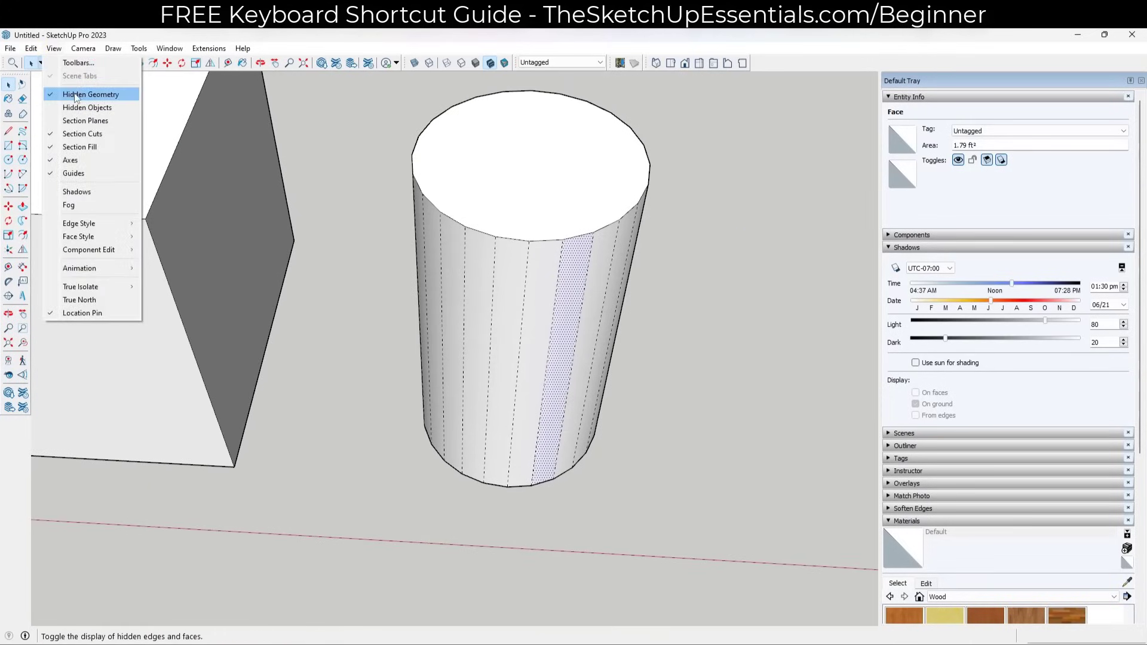
pyautogui.click(78, 96)
pyautogui.click(539, 289)
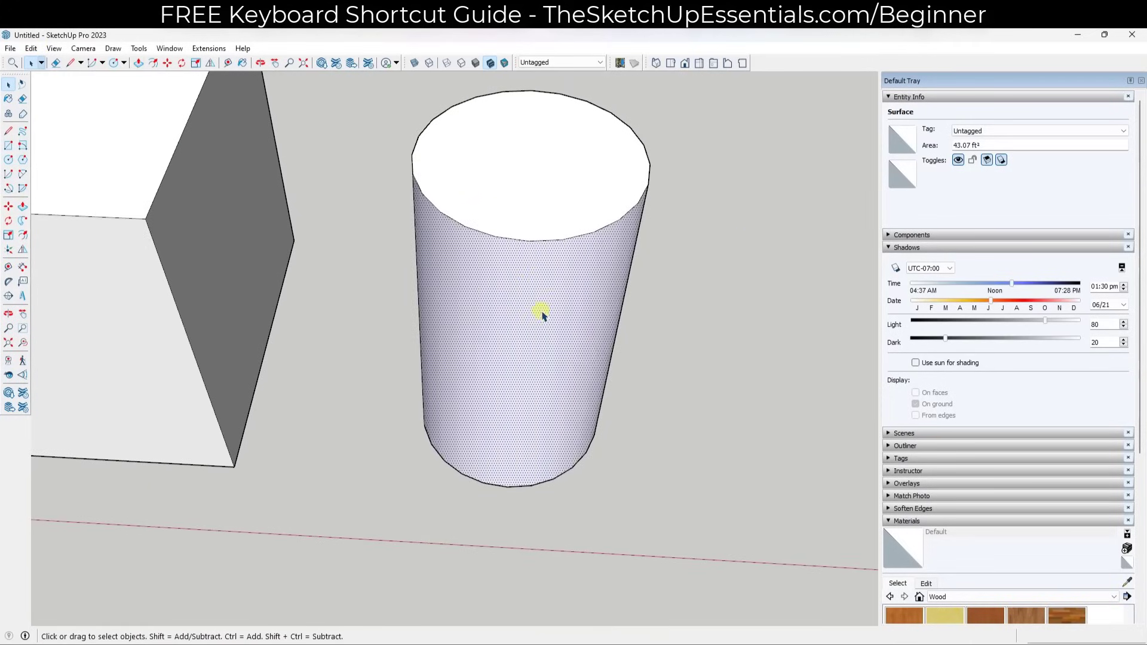
pyautogui.press('p')
pyautogui.press('space')
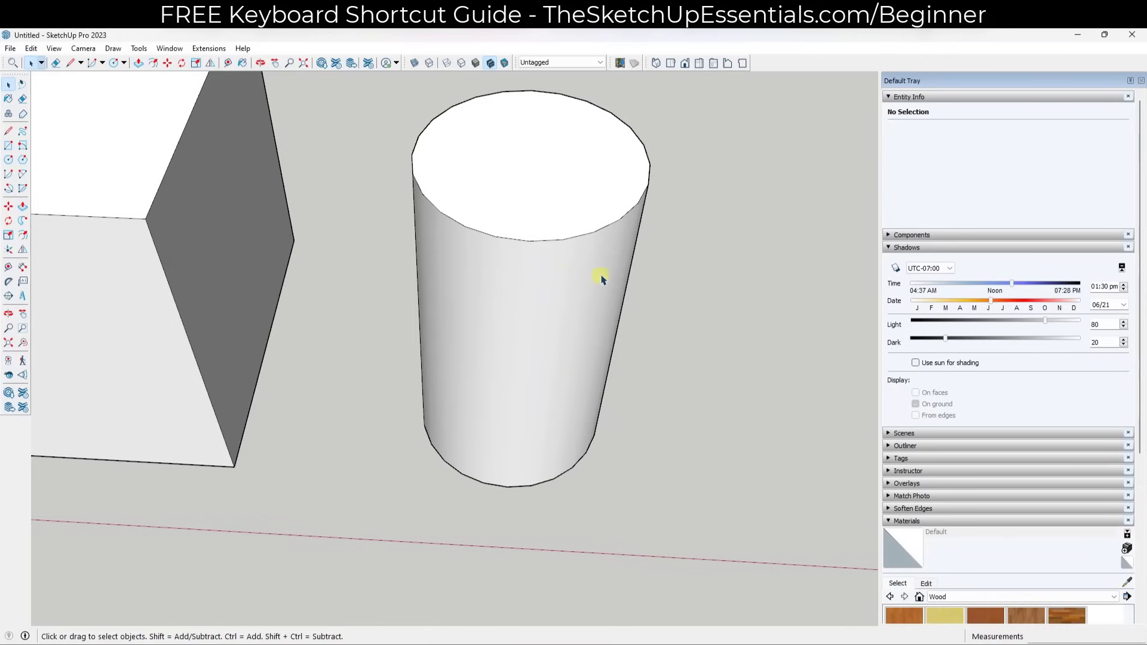
pyautogui.scroll(-10, 622, 315)
pyautogui.moveTo(604, 377); pyautogui.dragTo(479, 230, button='middle')
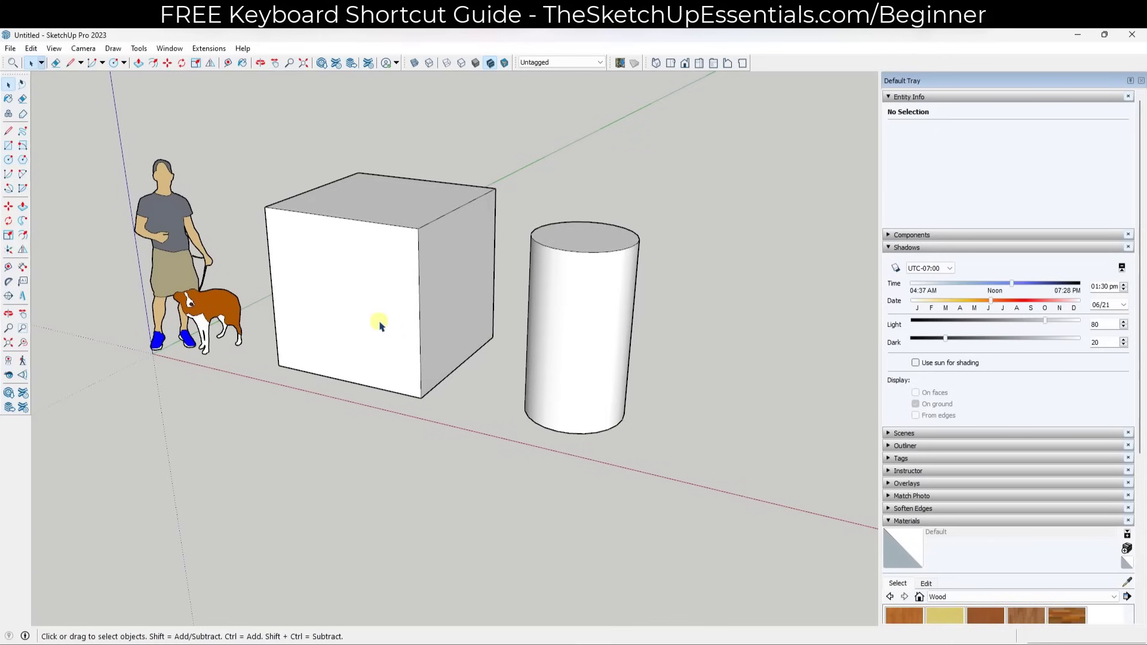
# Step: Draw a 5' vertical line down the middle of the cube's front face, splitting it into two halves
pyautogui.press('p')
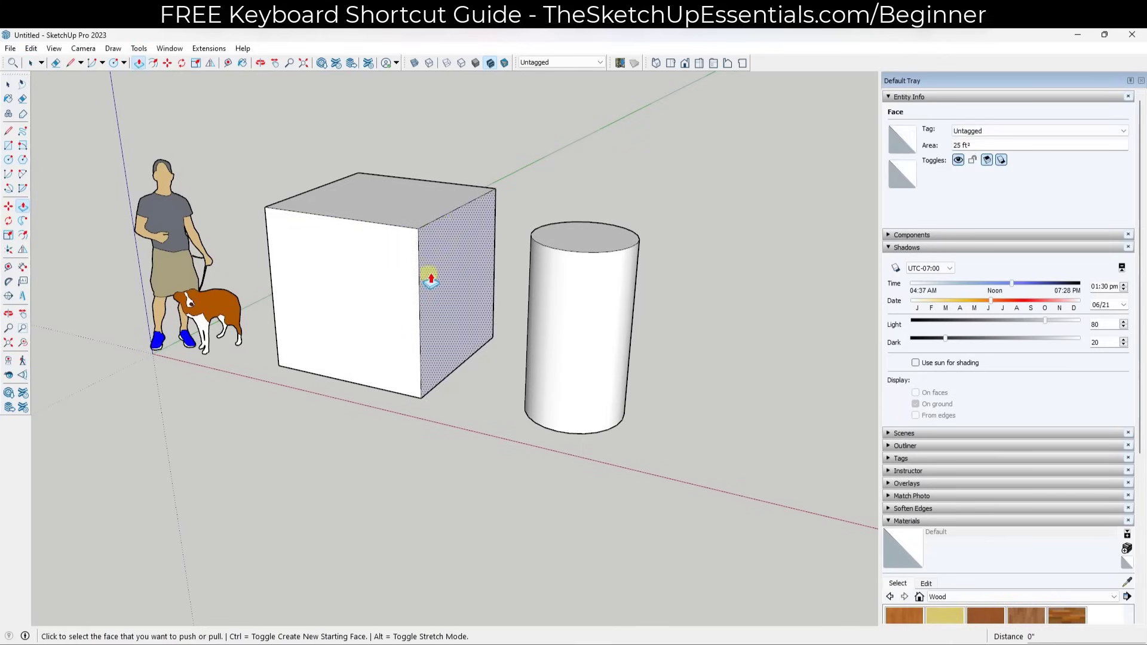
pyautogui.press('space')
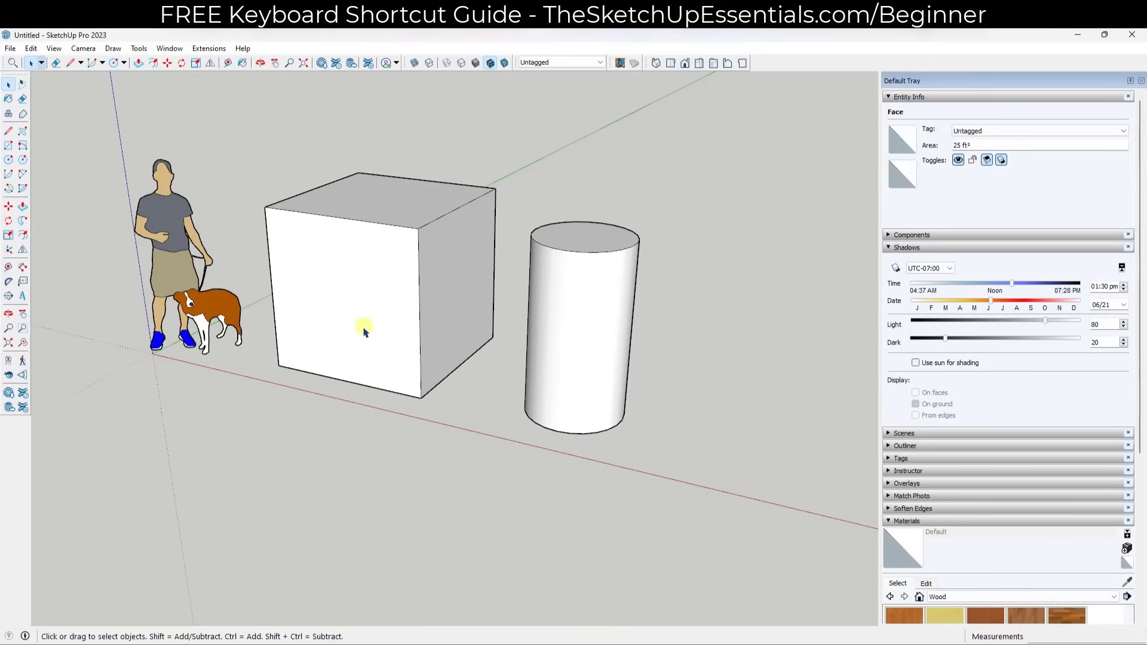
pyautogui.press('l')
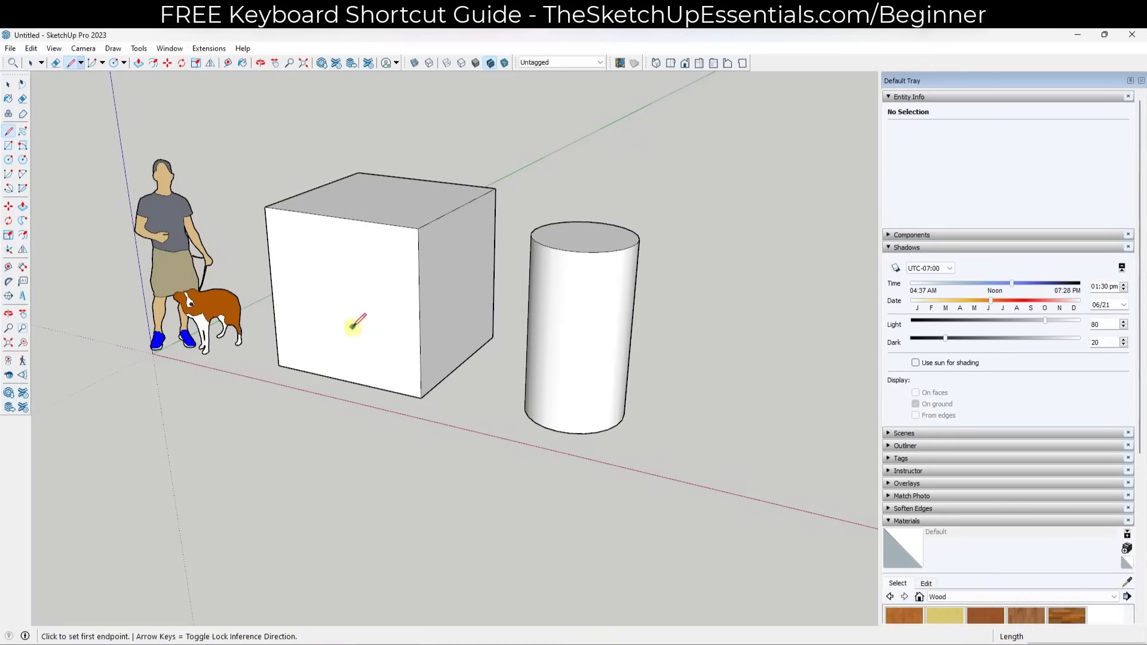
pyautogui.click(339, 217)
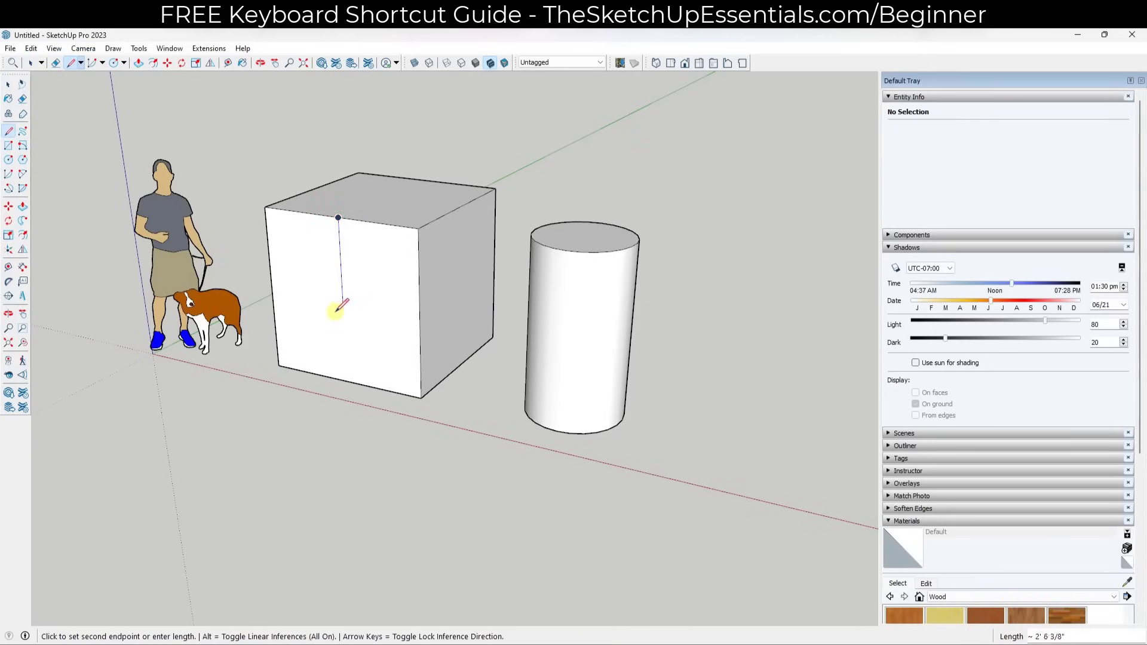
pyautogui.click(347, 381)
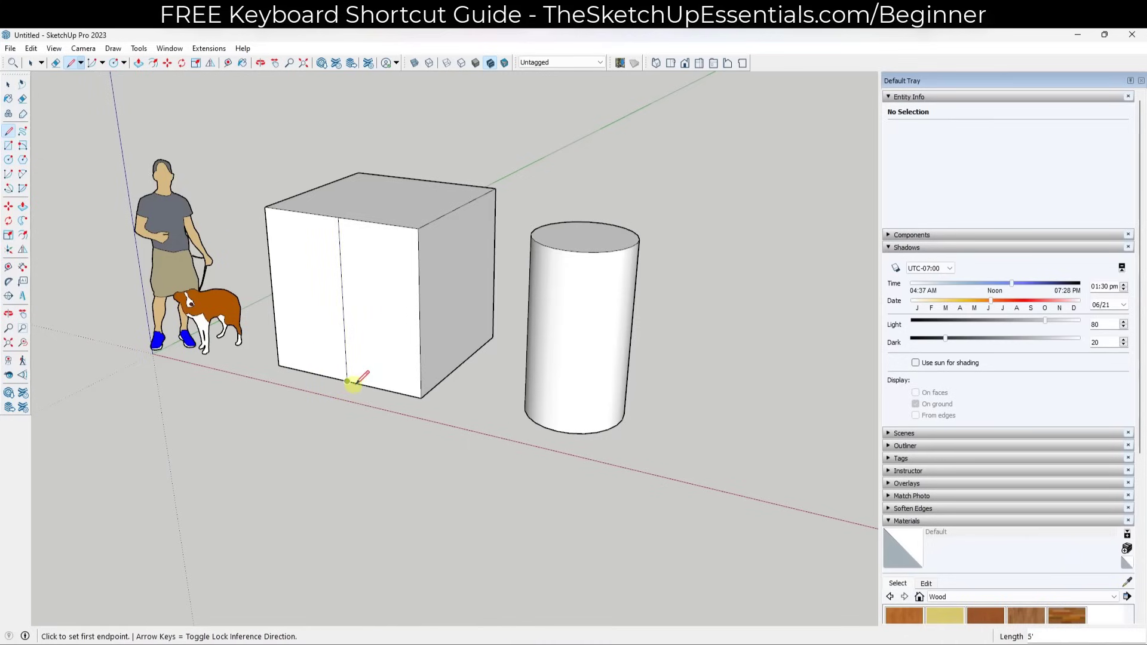
pyautogui.press('space')
# Step: Push/Pull the half of the front face nearest the cylinder back 2' 6" to the midpoint of the cube's depth
pyautogui.press('p')
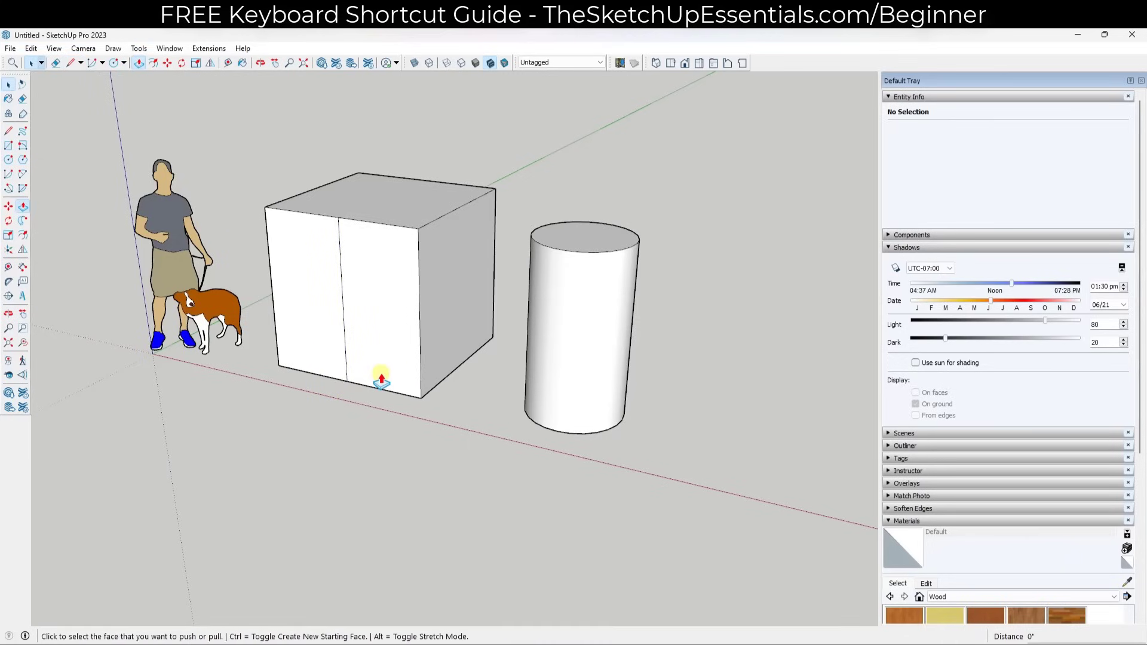
pyautogui.click(383, 306)
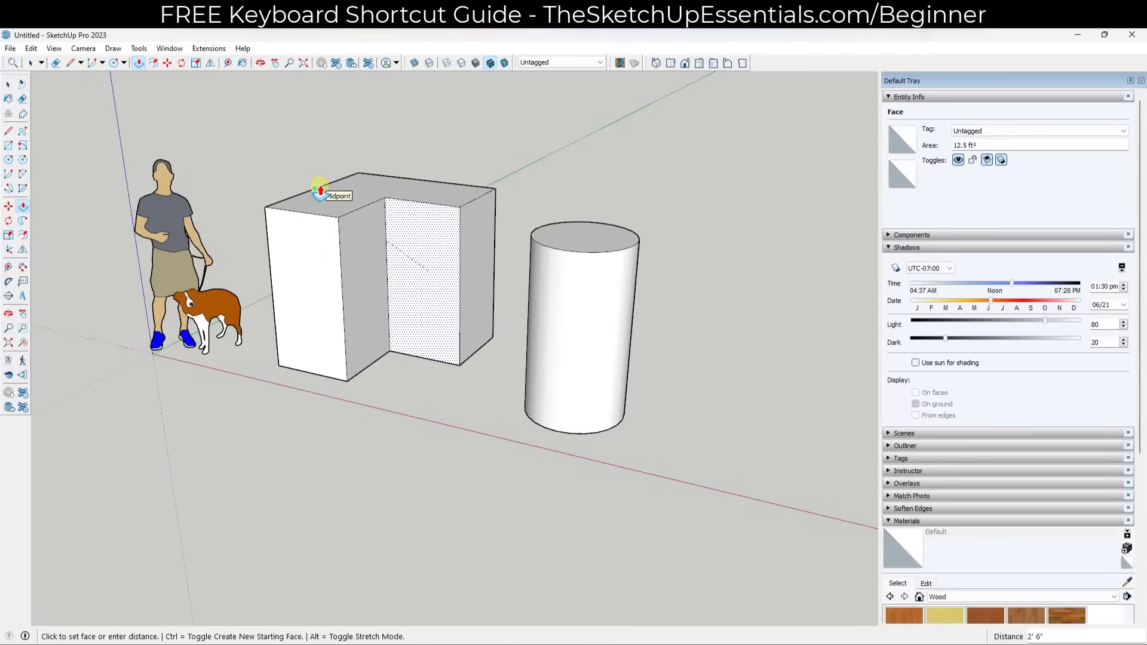
pyautogui.click(321, 191)
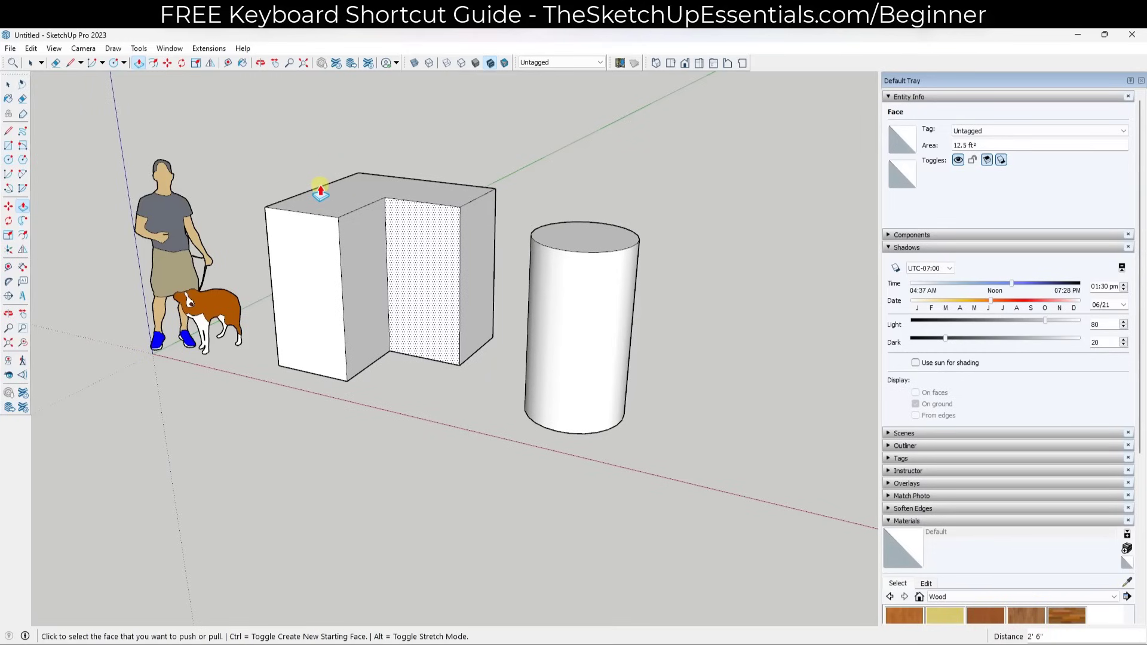
# Step: Draw a diagonal line across the upper outer corner of the recessed front face
pyautogui.press('o')
pyautogui.moveTo(451, 239); pyautogui.dragTo(486, 238)
pyautogui.press('p')
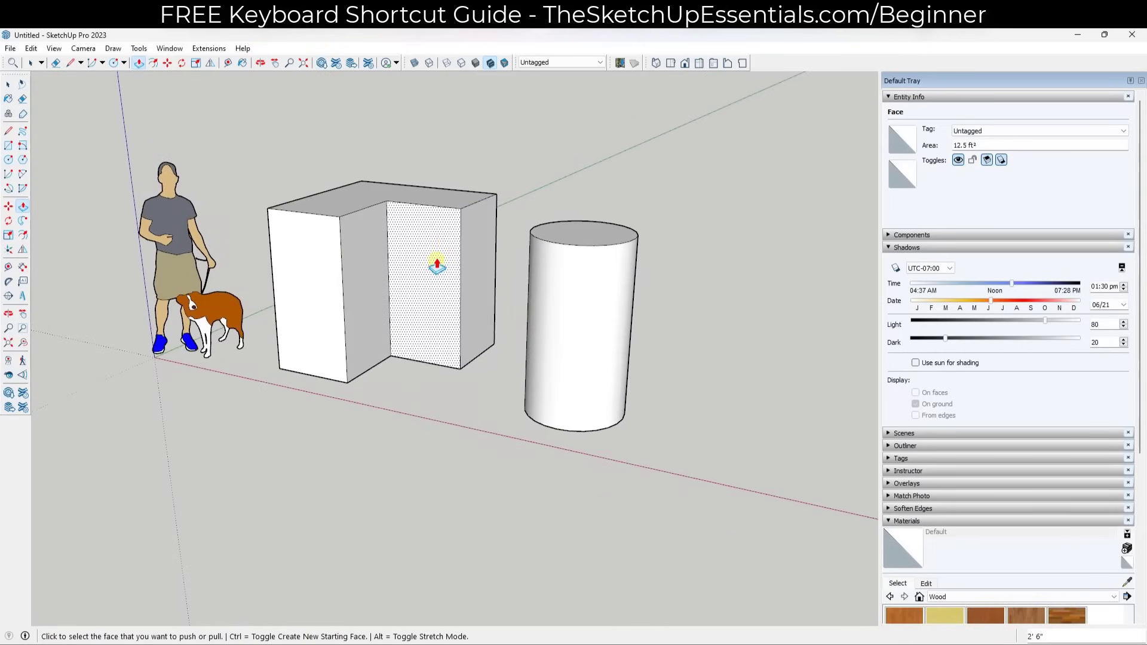
pyautogui.press('l')
pyautogui.scroll(5, 450, 212)
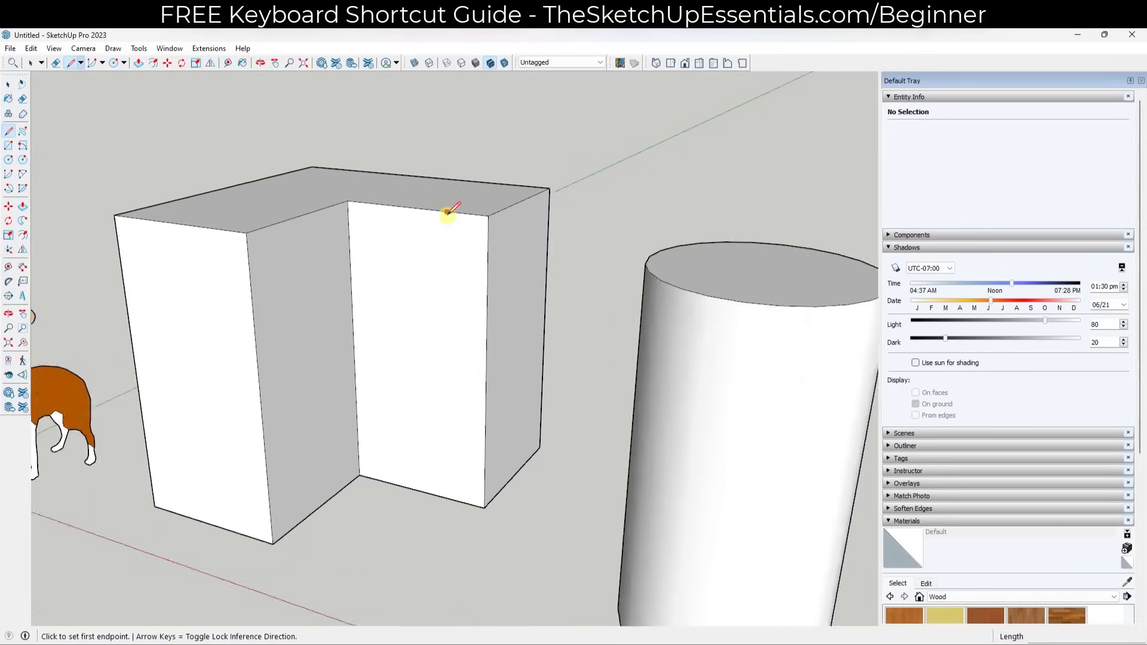
pyautogui.click(450, 210)
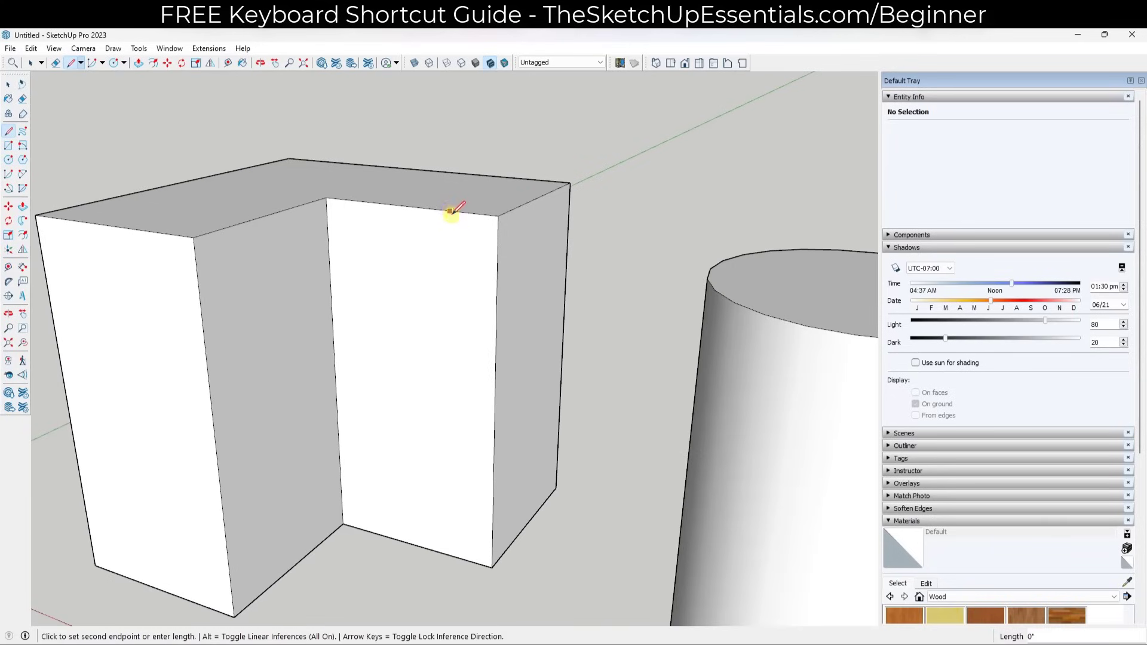
pyautogui.click(497, 268)
pyautogui.press('space')
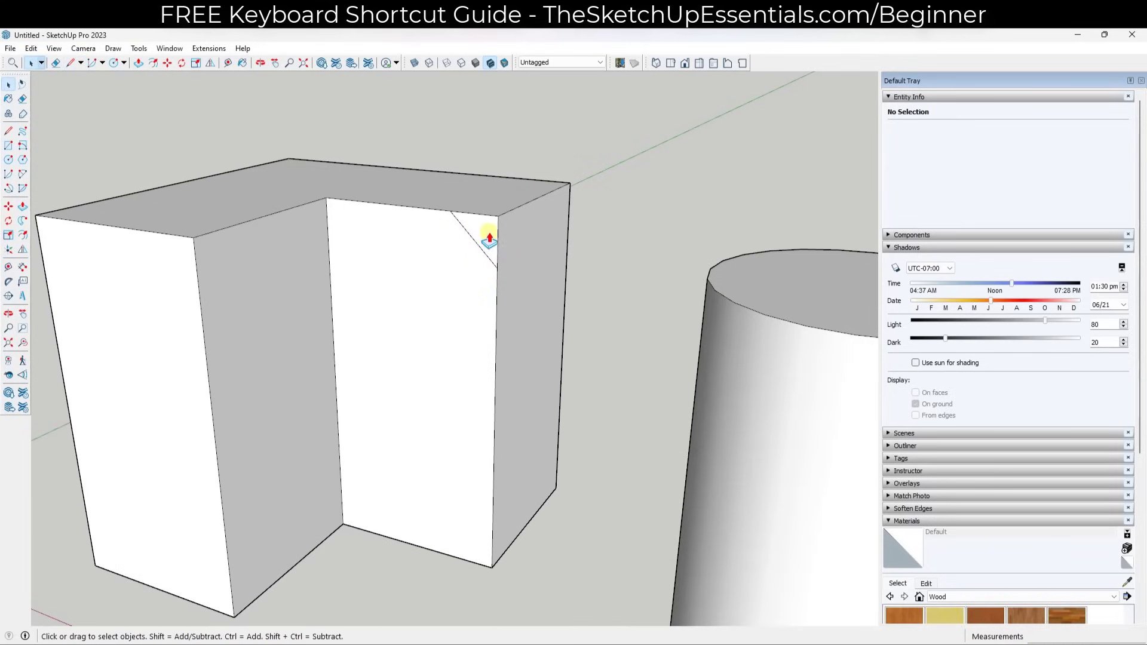
# Step: Push/Pull the triangular corner face back 2' 6" through the block to cut a chamfer along its top edge
pyautogui.press('p')
pyautogui.click(483, 228)
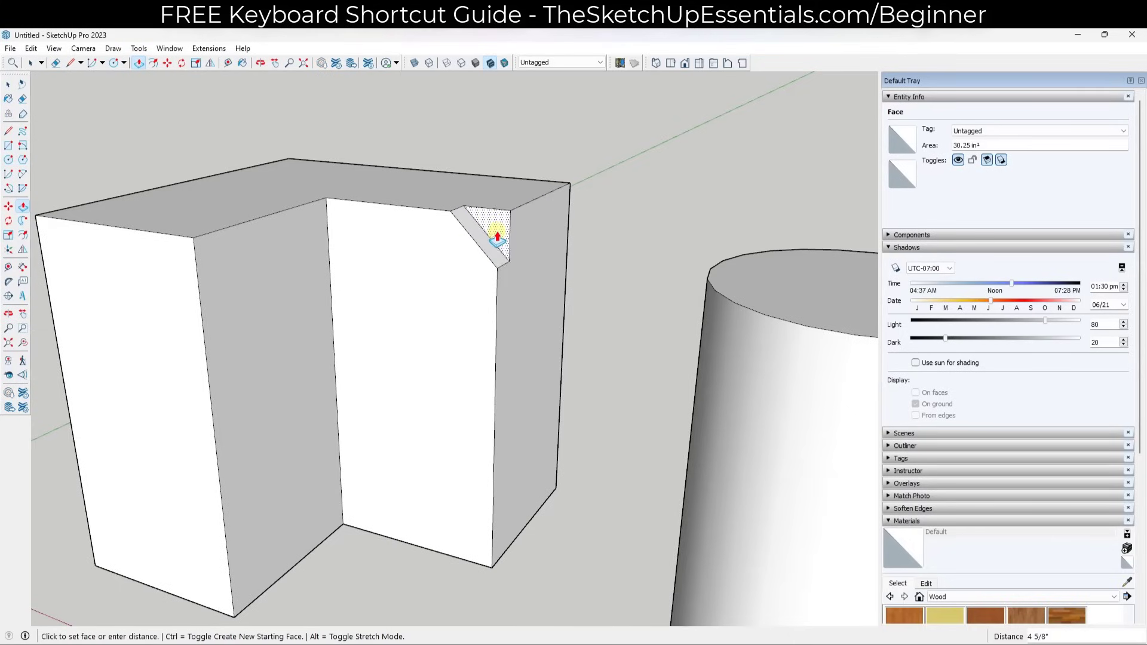
pyautogui.click(563, 200)
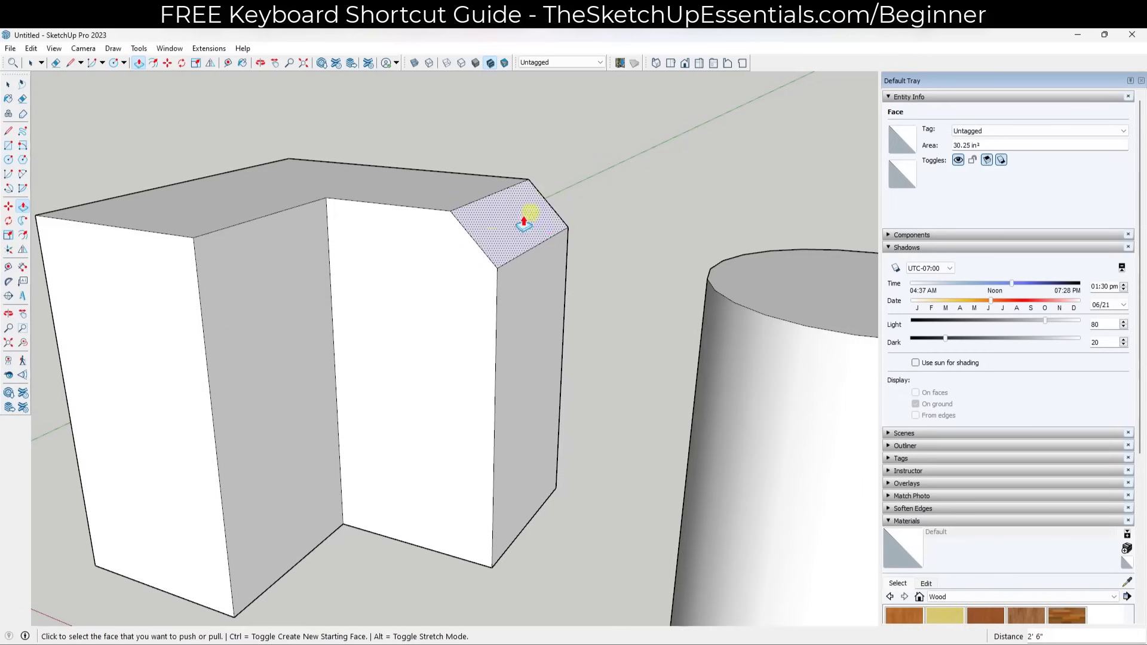
# Step: Draw a tangent arc across the upper outer corner of the notch's side face
pyautogui.scroll(-3, 516, 211)
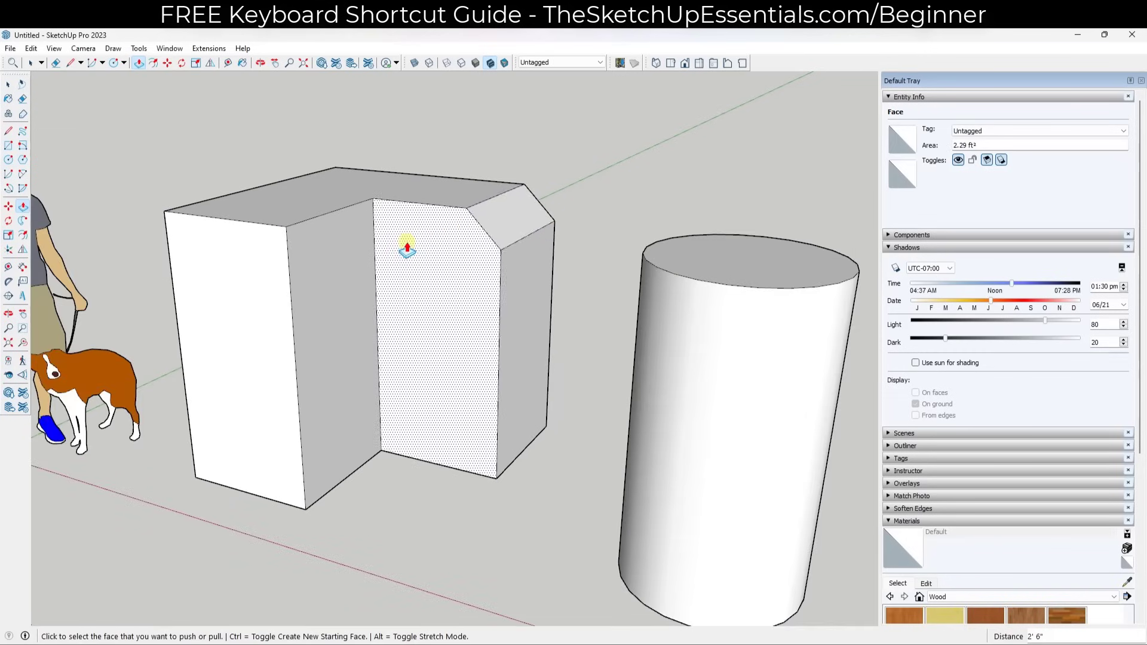
pyautogui.scroll(3, 413, 239)
pyautogui.moveTo(418, 226)
pyautogui.mouseDown(button='middle')
pyautogui.moveTo(466, 217)
pyautogui.moveTo(425, 230)
pyautogui.mouseUp(button='middle')
pyautogui.moveTo(353, 205); pyautogui.dragTo(313, 223, button='middle')
pyautogui.scroll(4, 289, 223)
pyautogui.press('a')
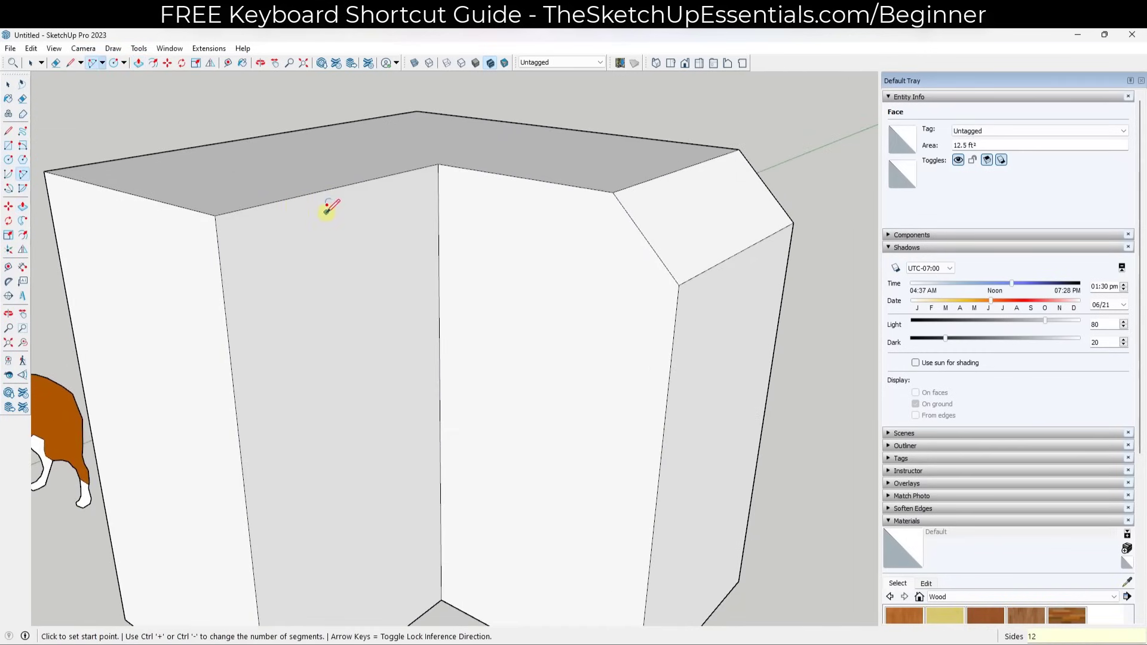
pyautogui.click(294, 197)
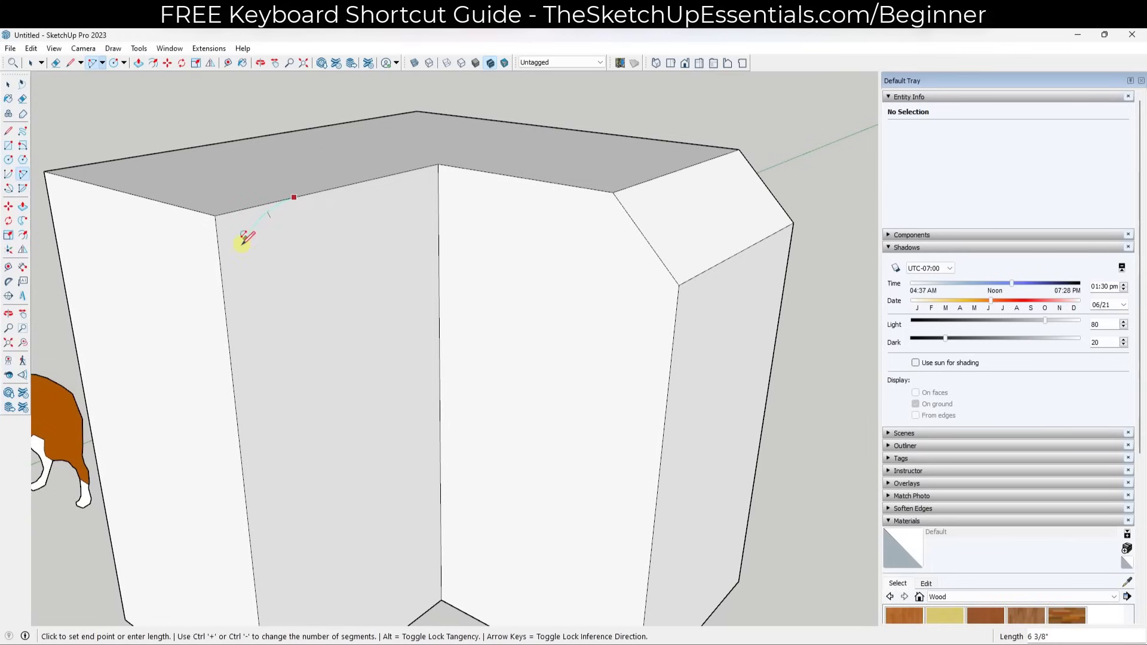
pyautogui.click(226, 310)
pyautogui.press('space')
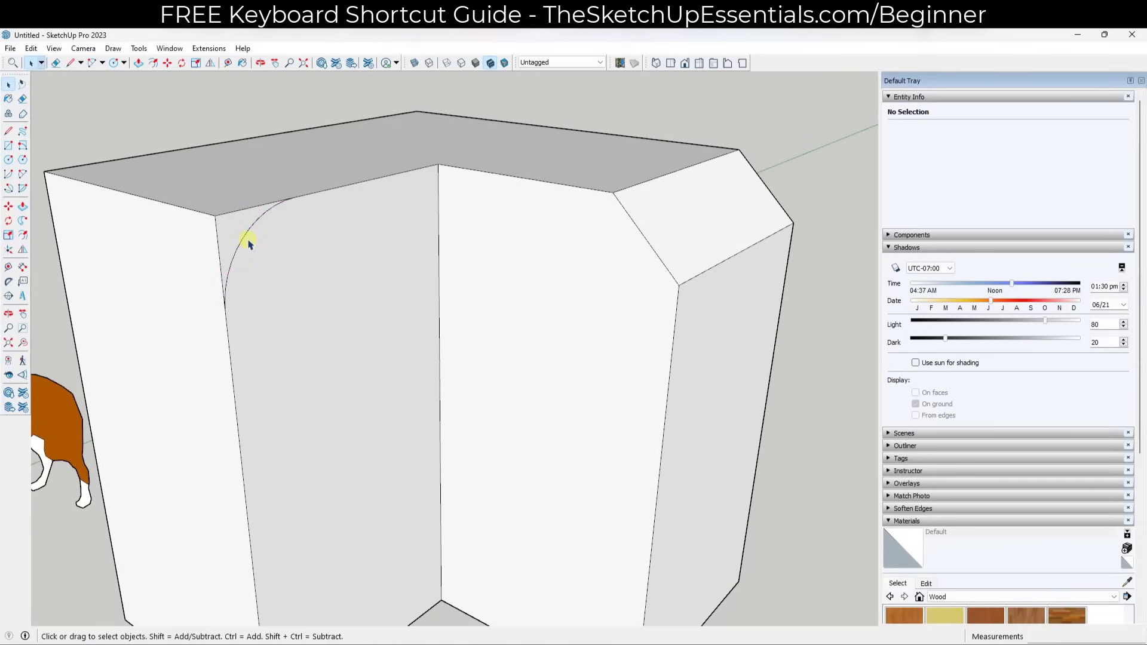
# Step: Push/Pull the corner area outside the arc 2' 6" through the block to round off its top edge
pyautogui.press('p')
pyautogui.click(236, 237)
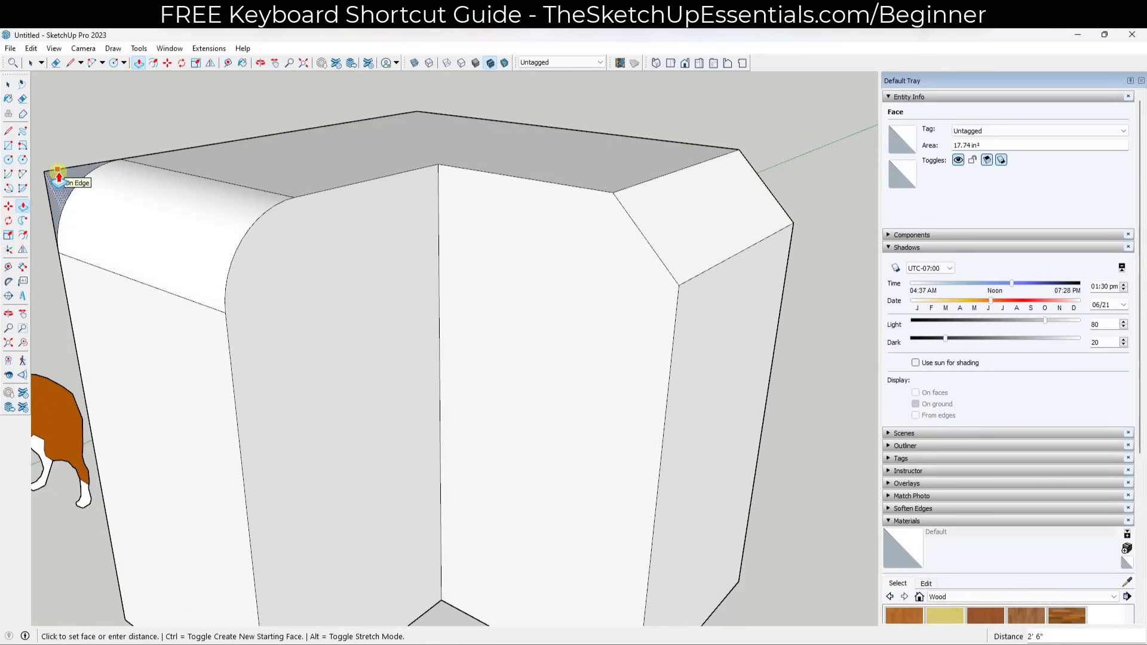
pyautogui.press('space')
pyautogui.scroll(-3, 376, 236)
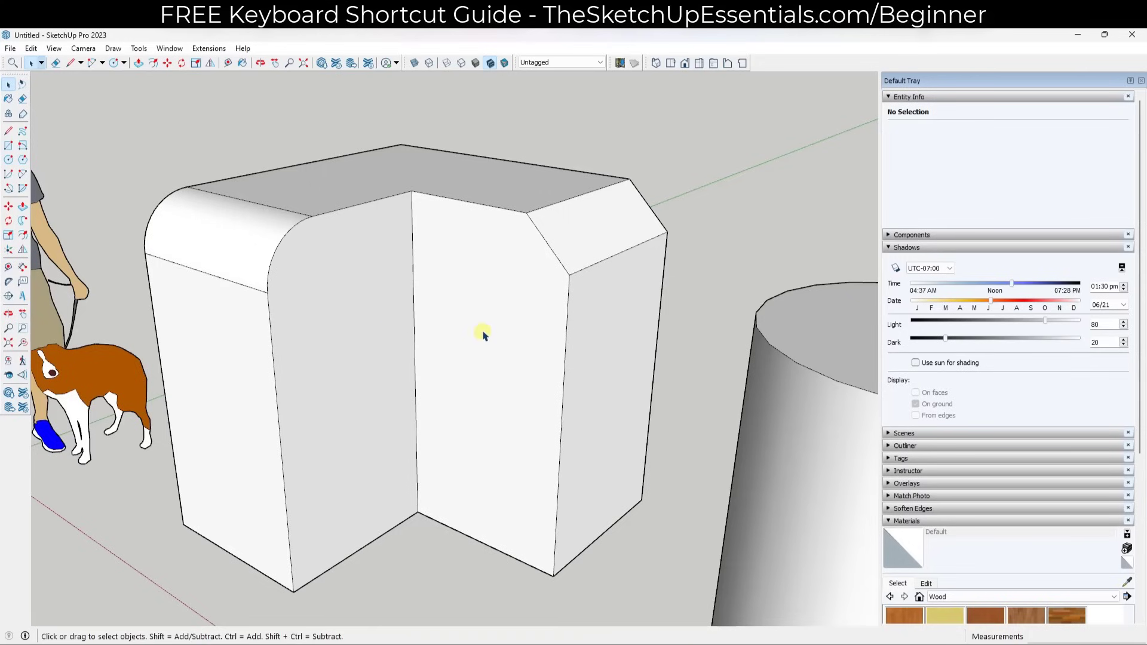
# Step: Draw a circle with a radius of about 5 11/16" on the notch's side face below the rounded corner
pyautogui.scroll(-5, 484, 337)
pyautogui.moveTo(479, 313); pyautogui.dragTo(507, 270, button='middle')
pyautogui.press('space')
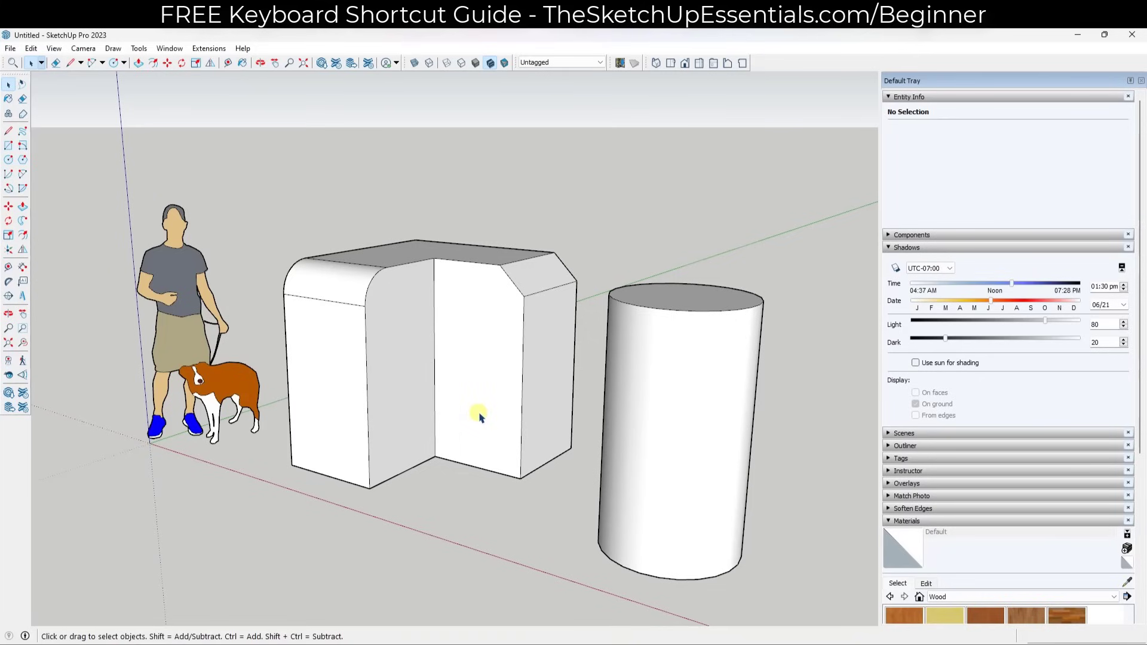
pyautogui.scroll(3, 420, 421)
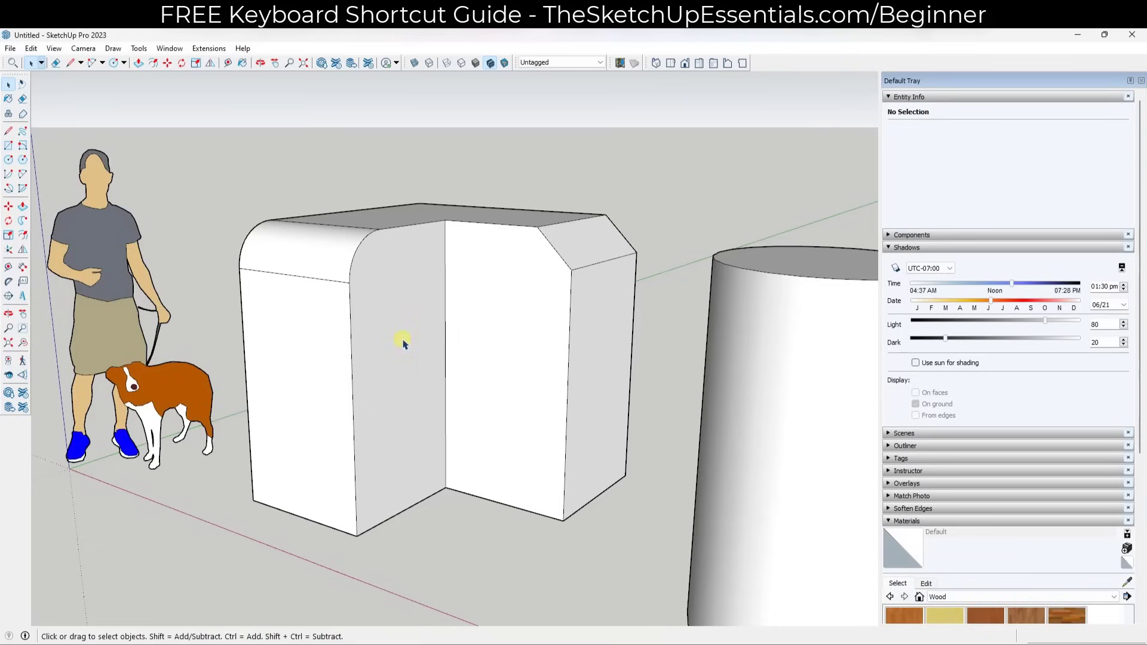
pyautogui.press('c')
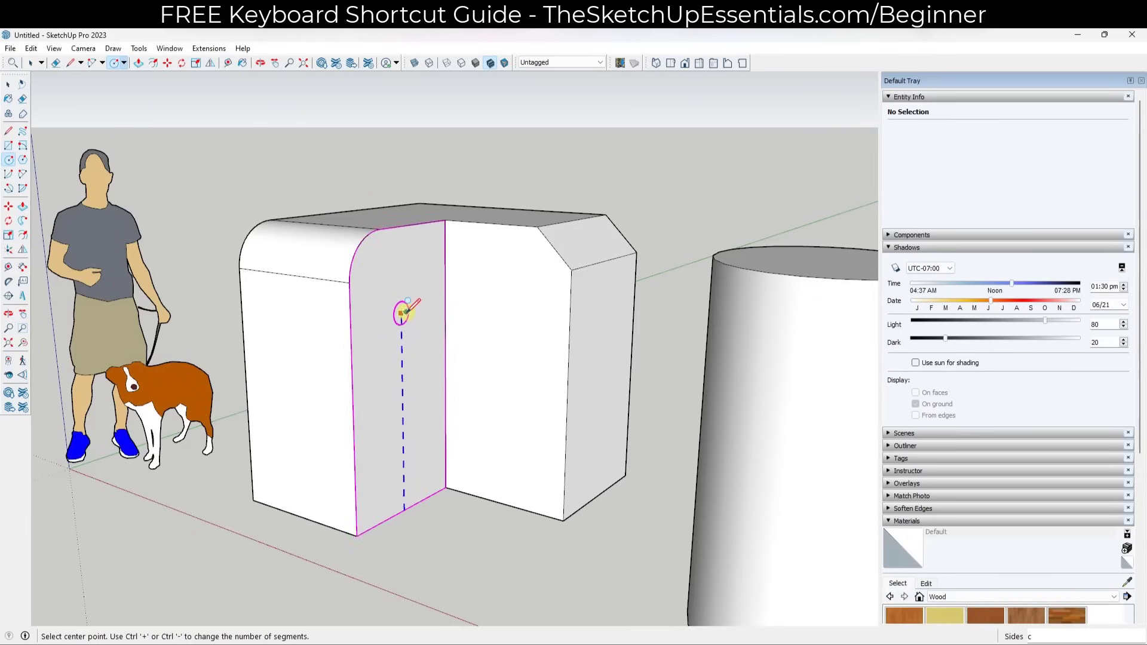
pyautogui.click(402, 310)
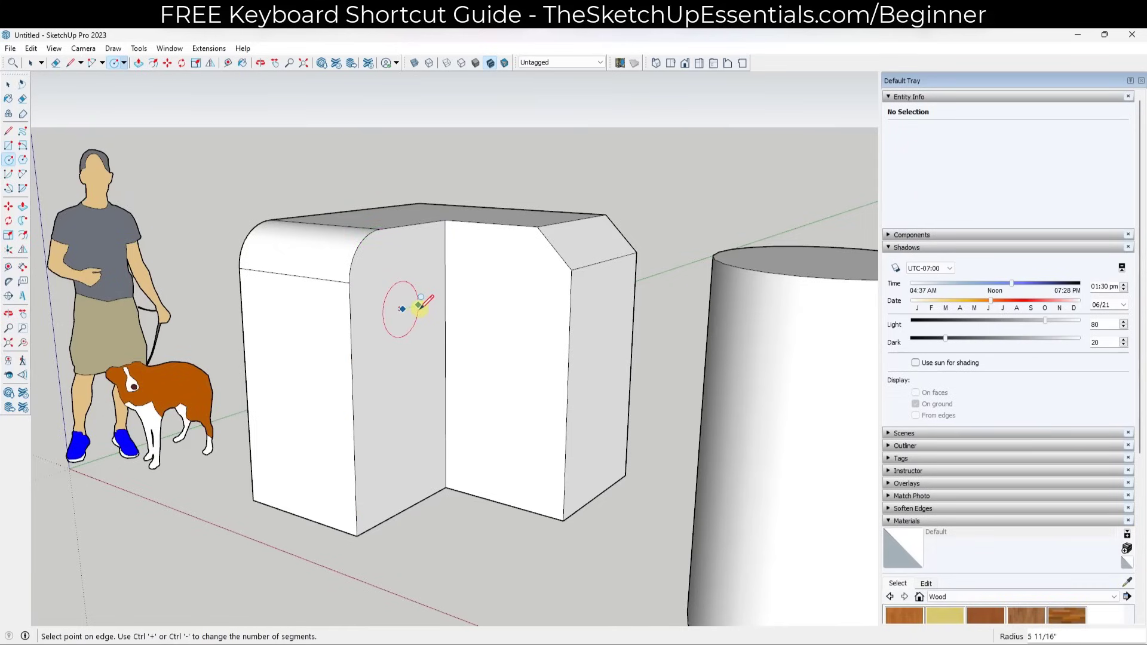
pyautogui.click(419, 305)
pyautogui.press('space')
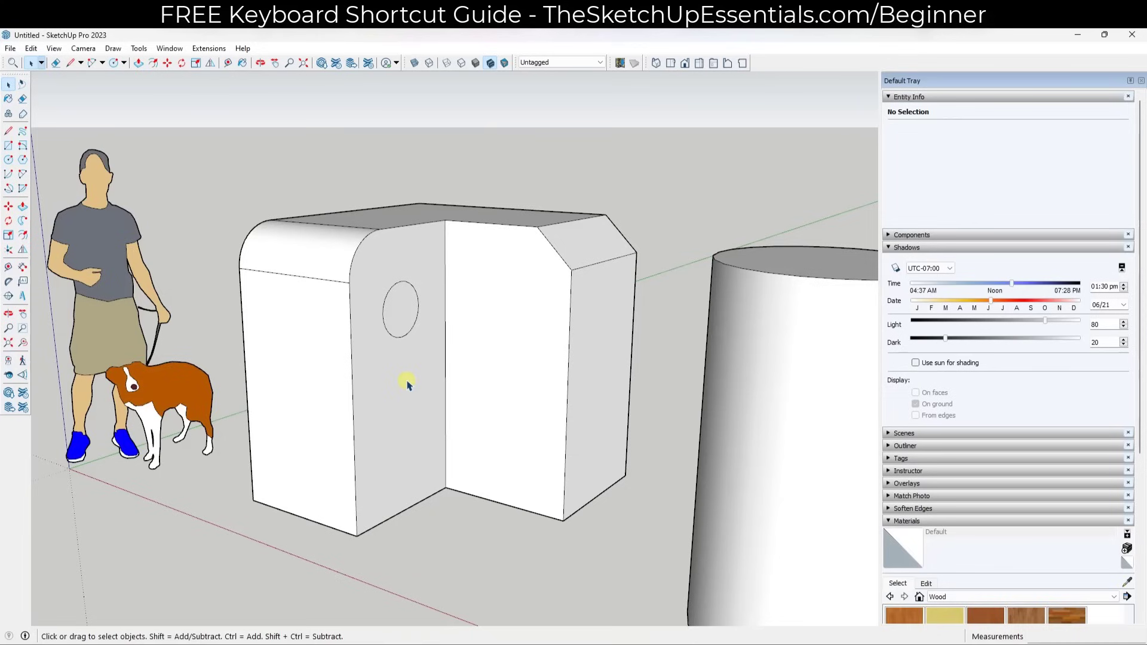
# Step: Push/Pull the circle 2' 6" through the block to cut a round hole out to the opposite face
pyautogui.press('p')
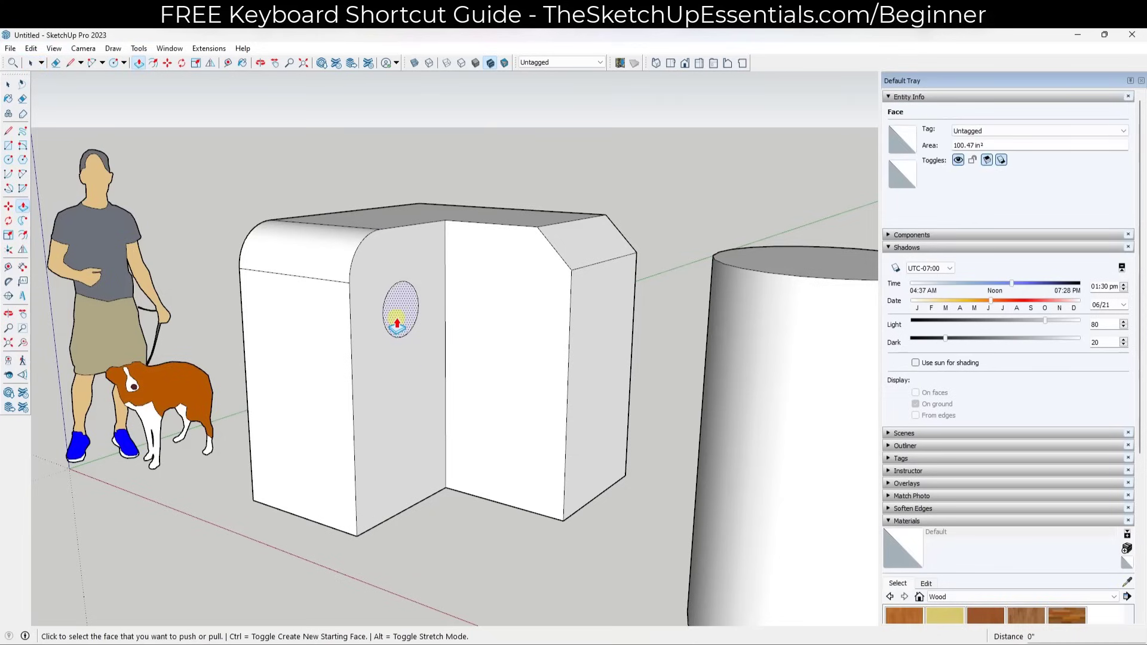
pyautogui.click(398, 314)
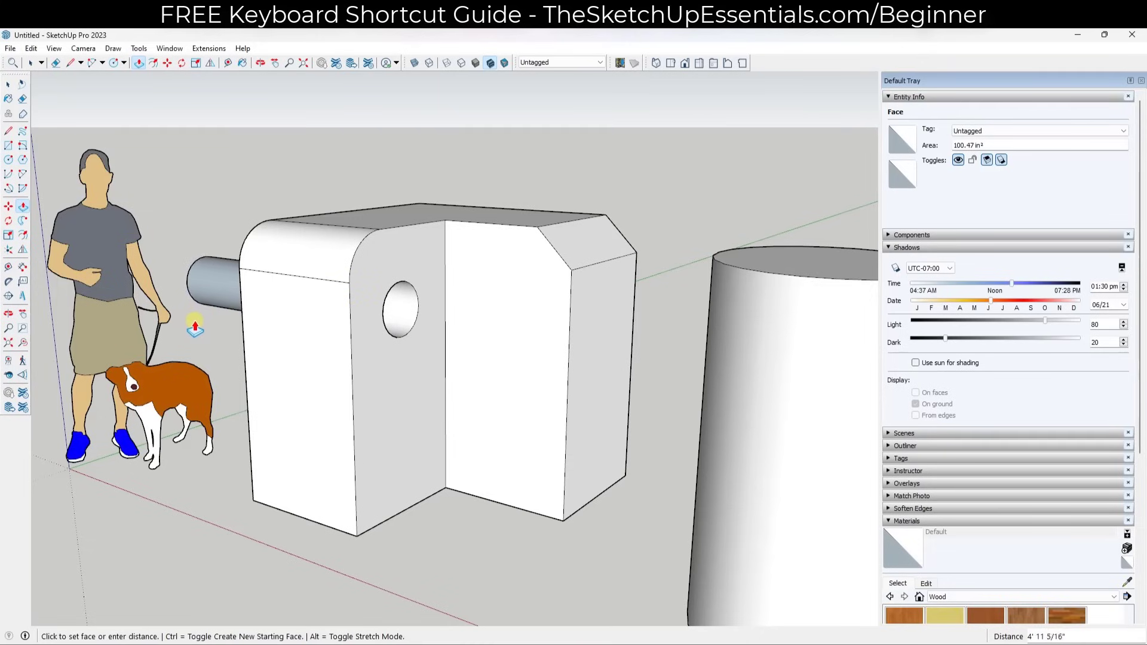
pyautogui.moveTo(186, 318); pyautogui.dragTo(835, 392, button='middle')
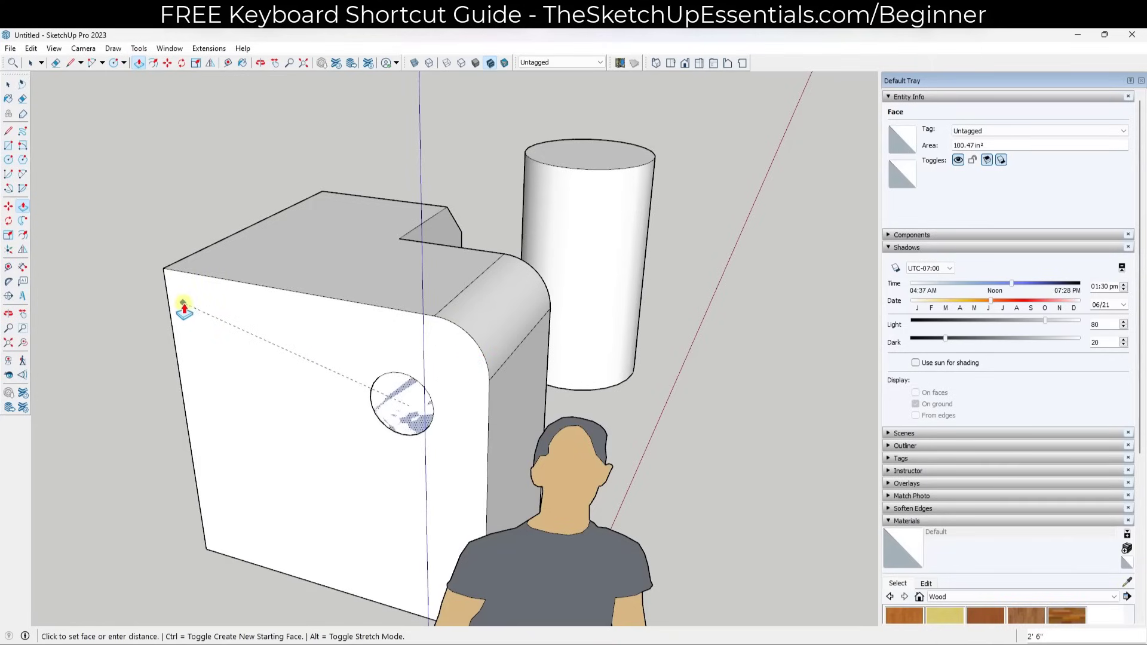
pyautogui.click(233, 364)
pyautogui.moveTo(396, 466); pyautogui.dragTo(487, 558, button='middle')
pyautogui.scroll(2, 527, 443)
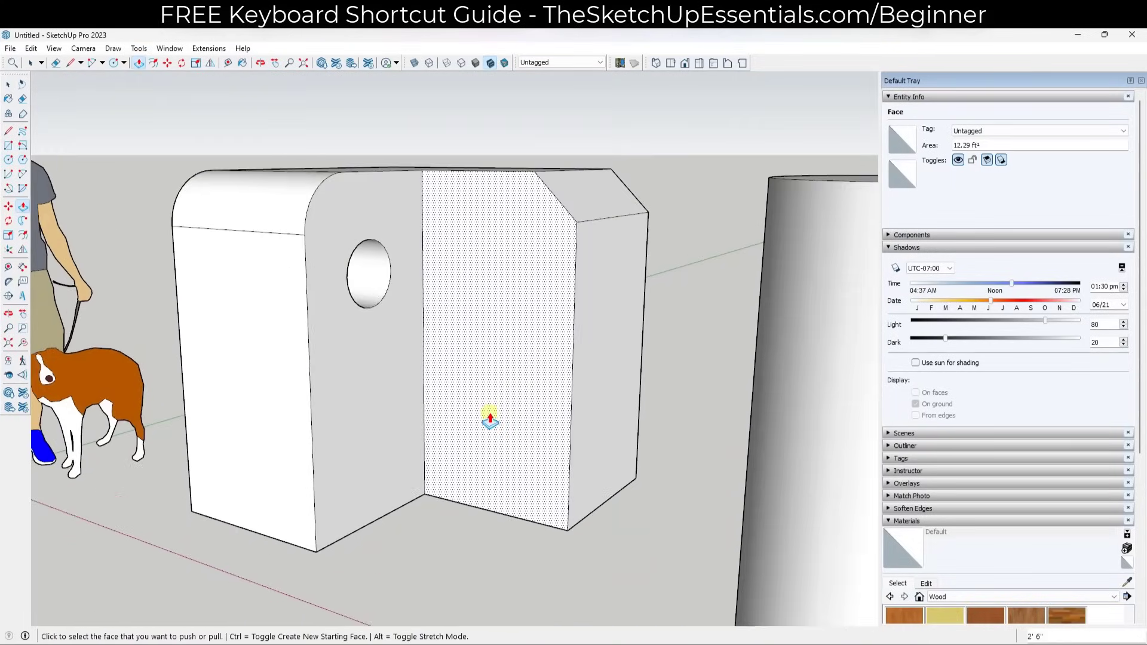
pyautogui.press('space')
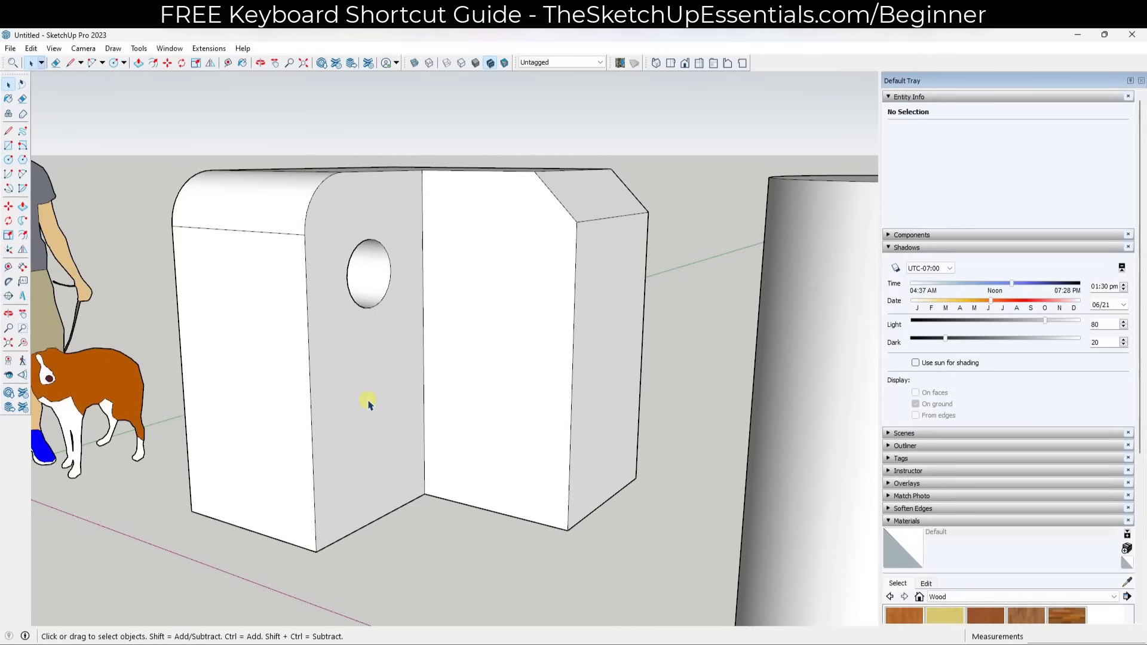
# Step: Draw a rectangle of about 1.85 ft² from its center on the notch's side face, centered below the round hole
pyautogui.press('r')
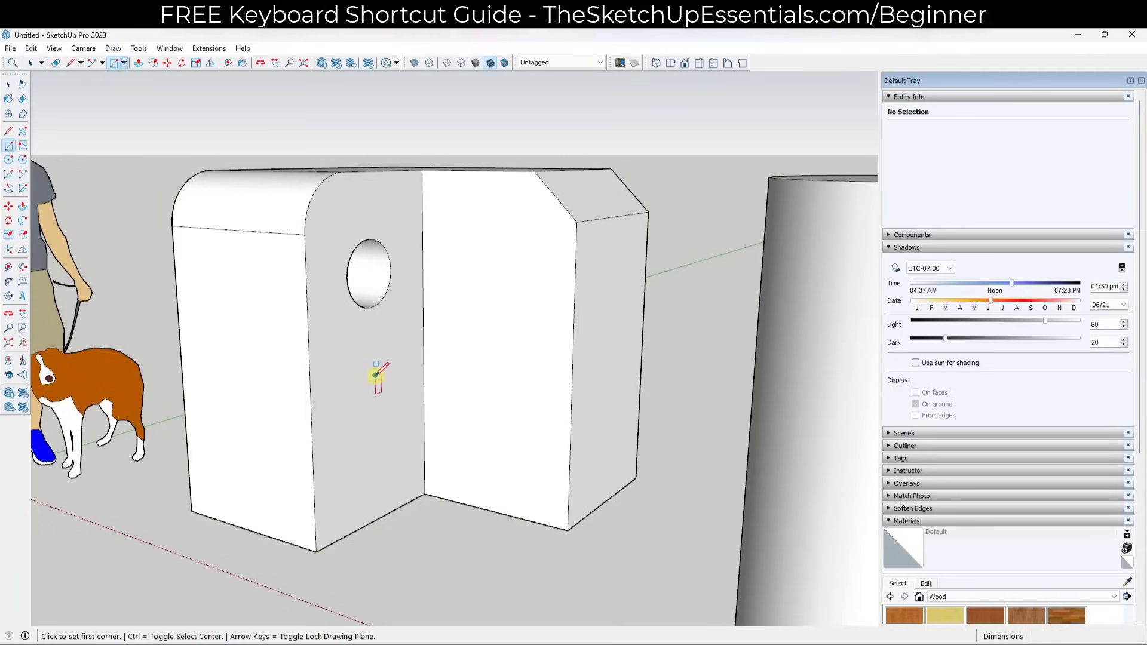
pyautogui.press('ctrl')
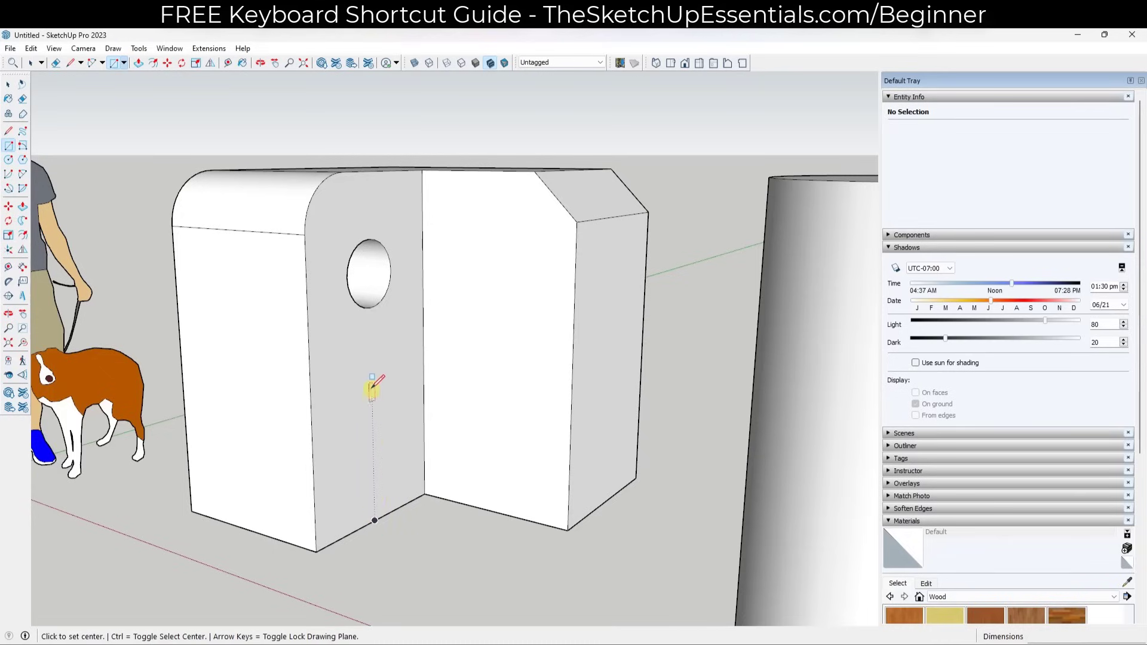
pyautogui.click(373, 361)
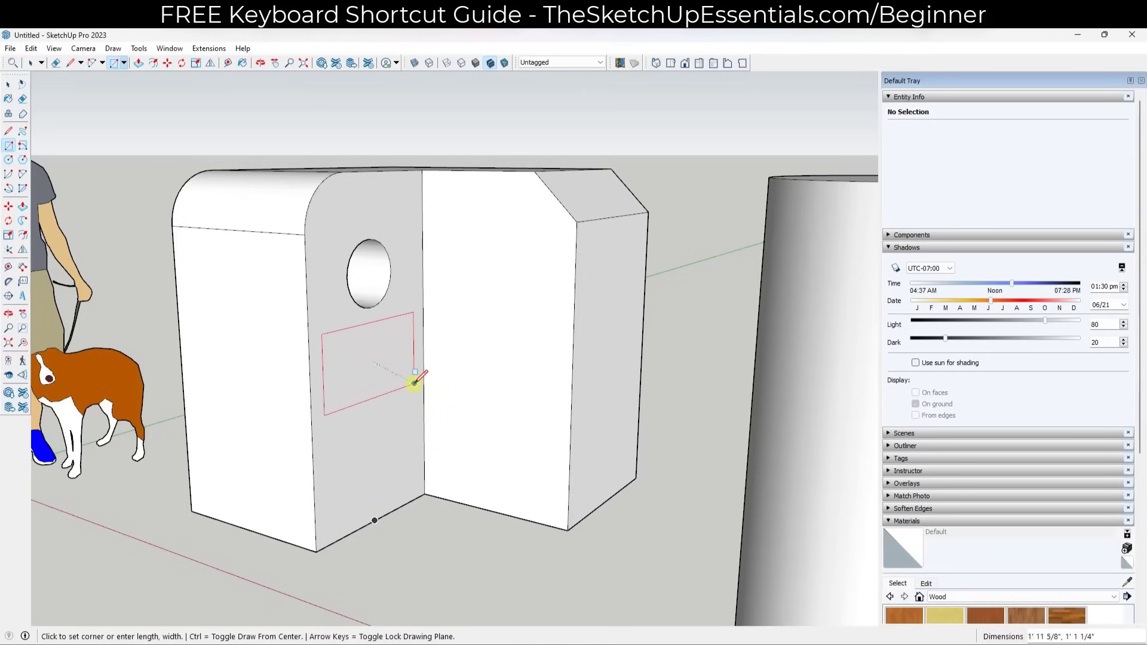
pyautogui.click(415, 376)
pyautogui.press('space')
# Step: Push/Pull the rectangle 2' 6" through the block to cut a rectangular opening below the round hole
pyautogui.press('p')
pyautogui.click(371, 366)
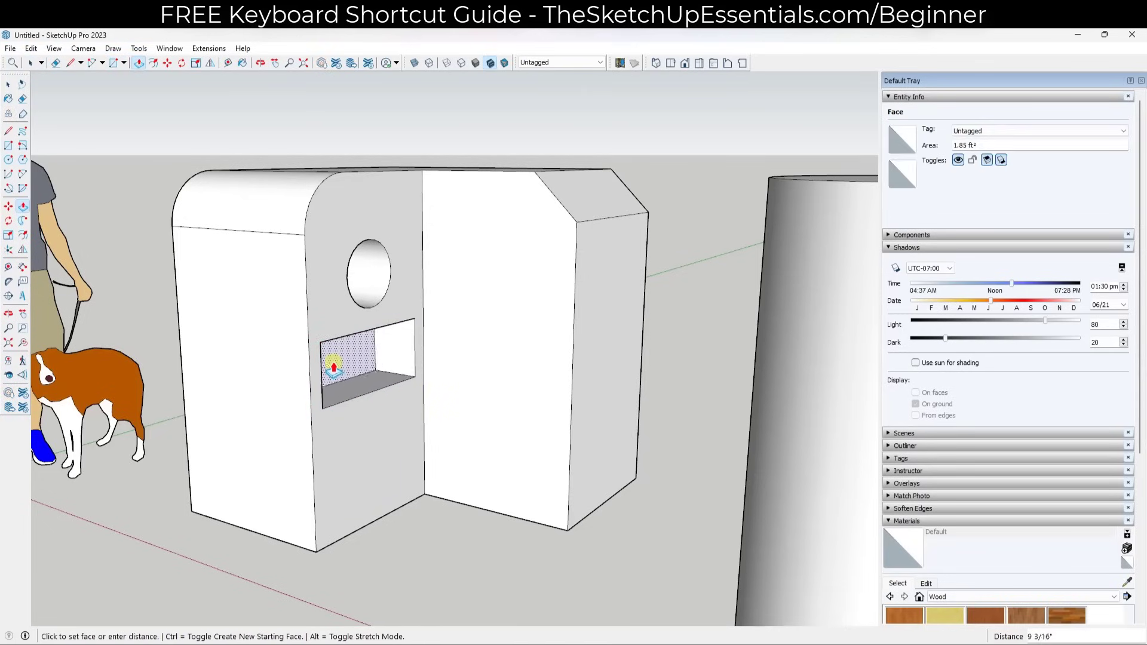
pyautogui.moveTo(183, 344); pyautogui.dragTo(249, 351, button='middle')
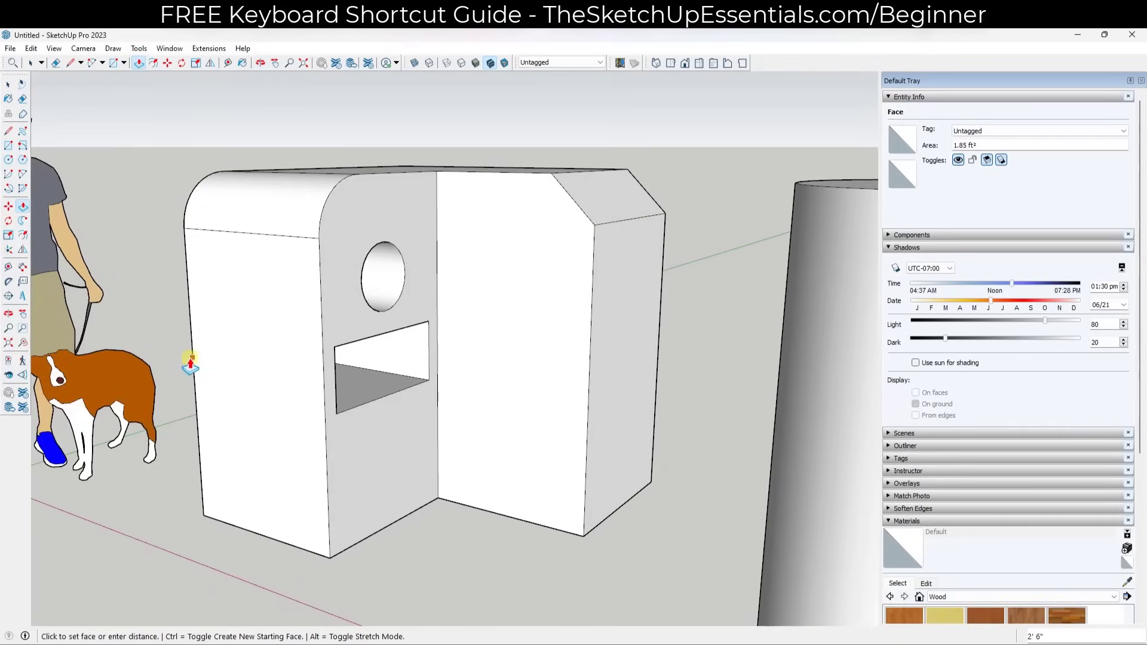
pyautogui.click(190, 318)
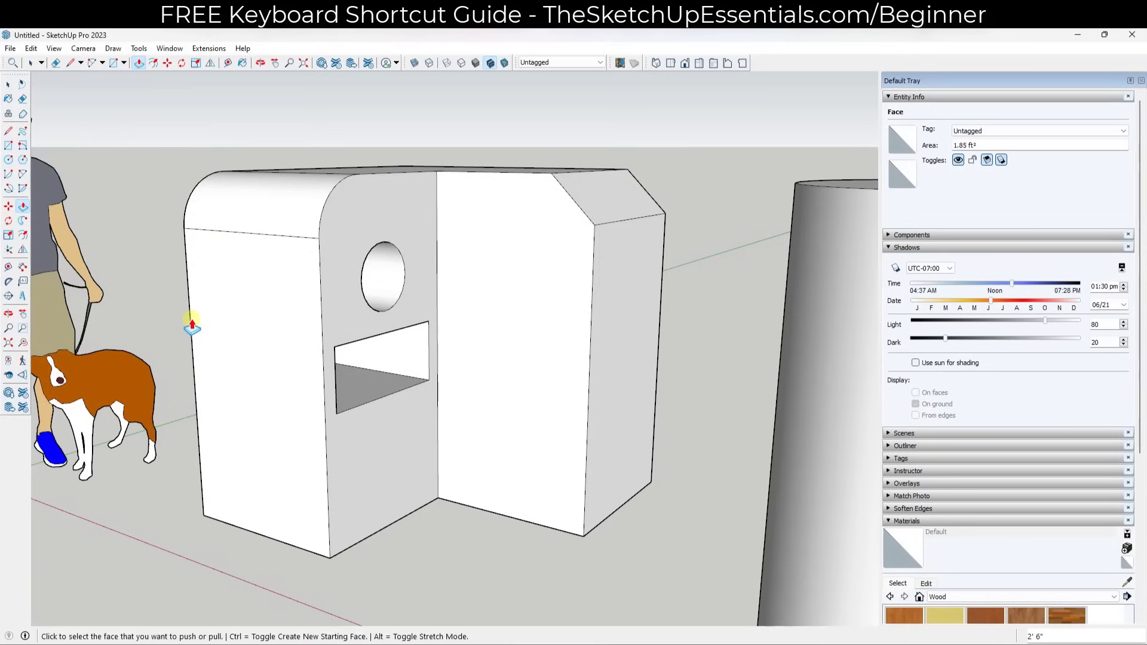
pyautogui.press('space')
# Step: Draw a 20' by 6" rectangle on the ground beyond the cylinder, running along the red axis
pyautogui.moveTo(229, 396); pyautogui.dragTo(271, 375, button='middle')
pyautogui.scroll(-5, 303, 423)
pyautogui.moveTo(358, 337); pyautogui.dragTo(353, 374, button='middle')
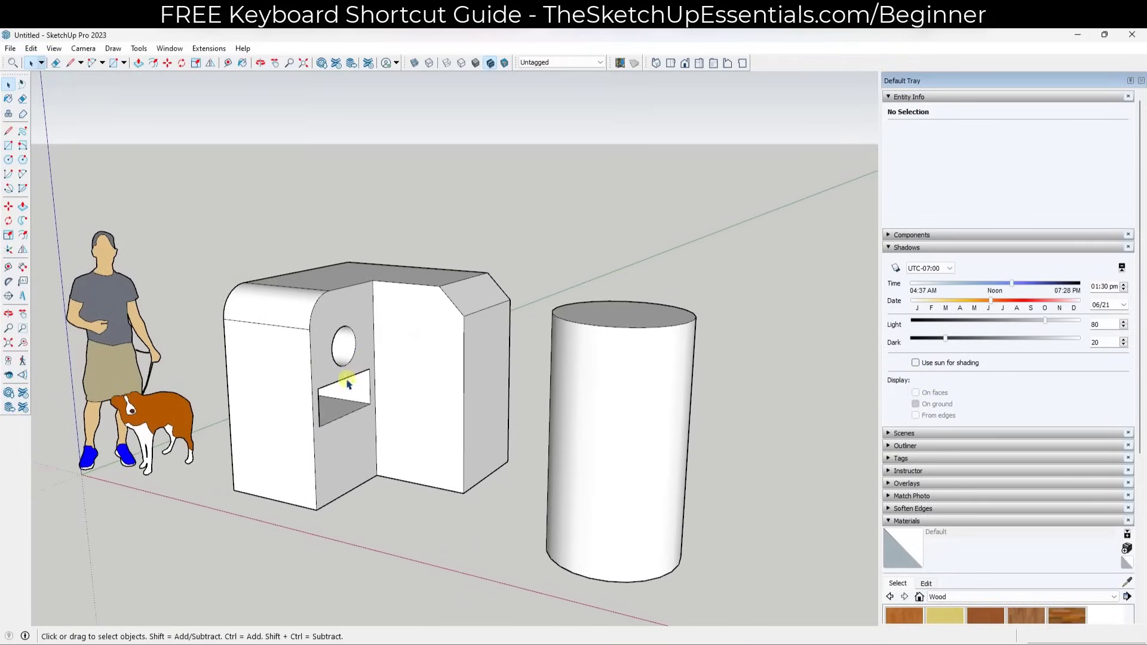
pyautogui.scroll(-6, 266, 349)
pyautogui.moveTo(269, 334); pyautogui.dragTo(347, 373, button='middle')
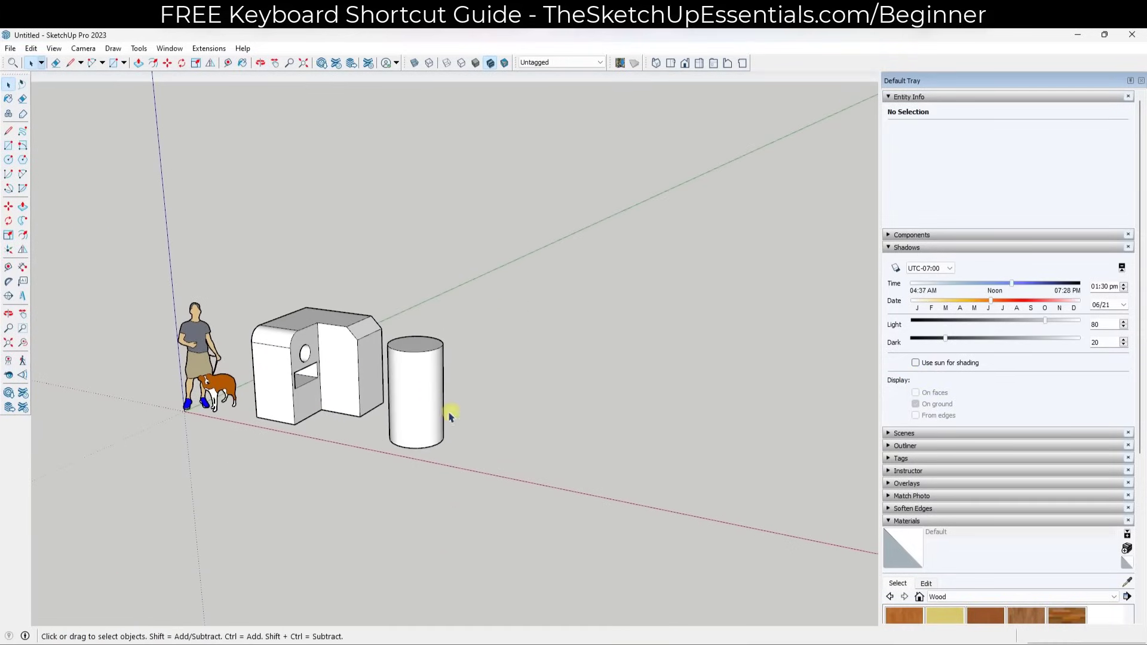
pyautogui.moveTo(481, 467); pyautogui.dragTo(584, 449, button='middle')
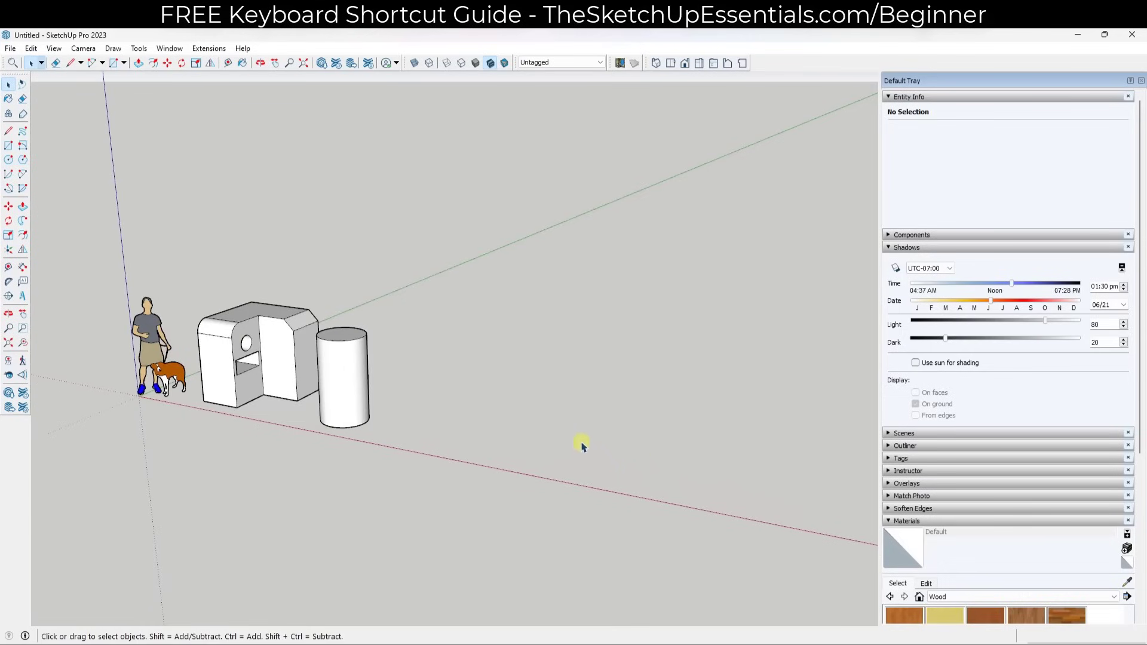
pyautogui.press('r')
pyautogui.moveTo(574, 361); pyautogui.dragTo(437, 458, button='middle')
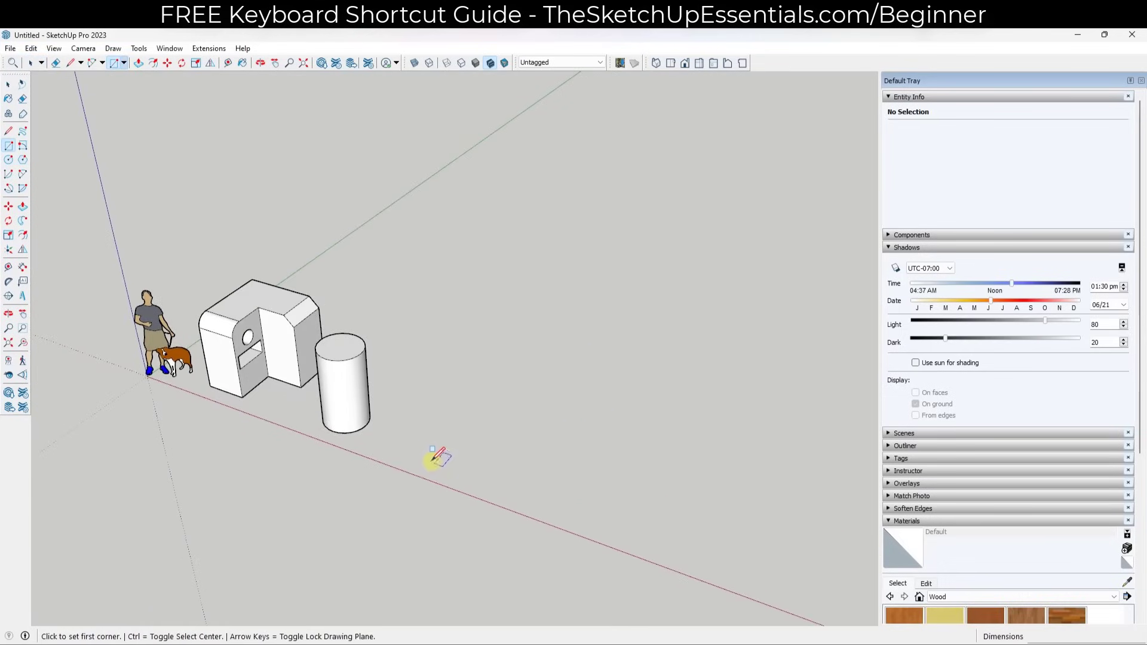
pyautogui.click(404, 455)
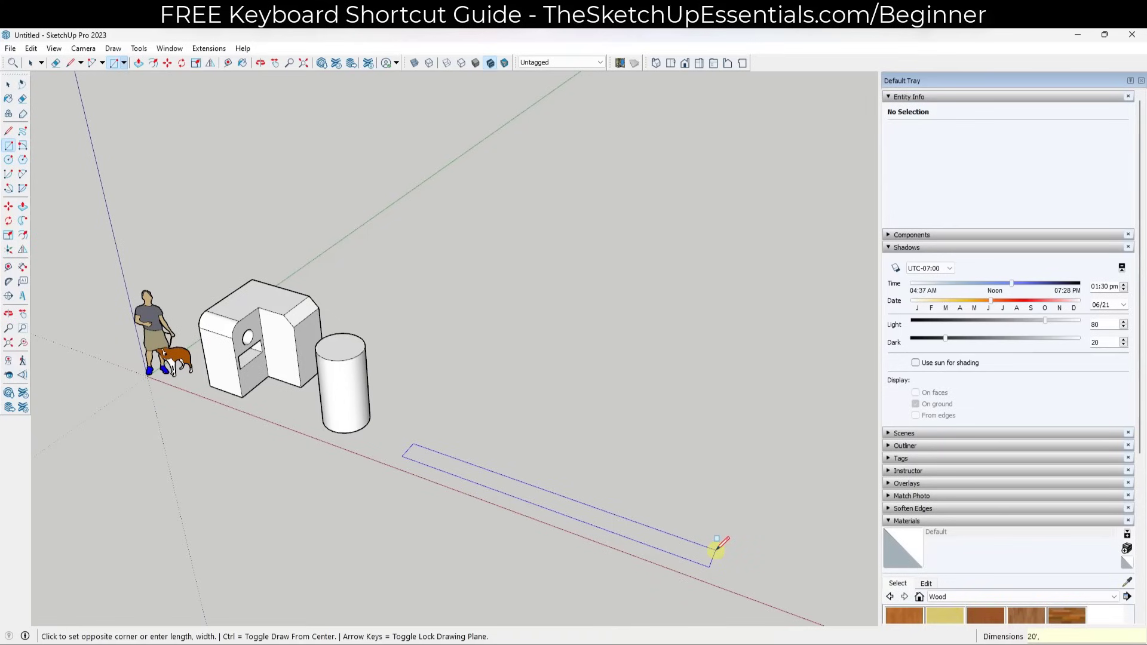
pyautogui.press('Return')
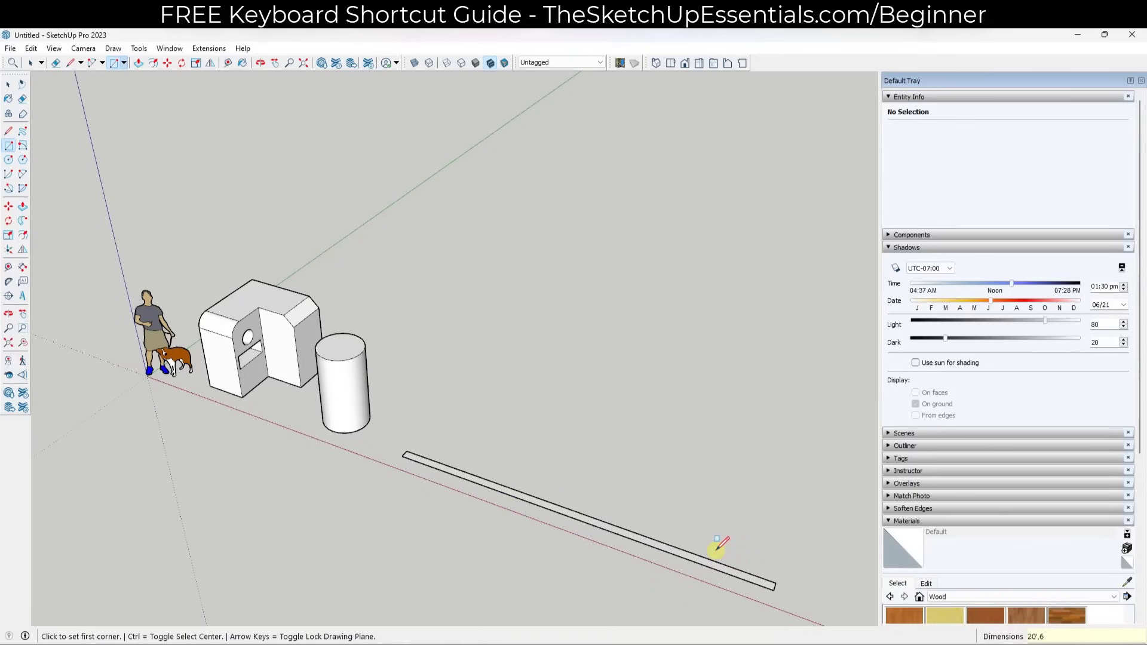
pyautogui.press('space')
# Step: Push/Pull the long, narrow rectangle up 10' to form a wall
pyautogui.moveTo(779, 584); pyautogui.dragTo(531, 527, button='middle')
pyautogui.scroll(1, 532, 527)
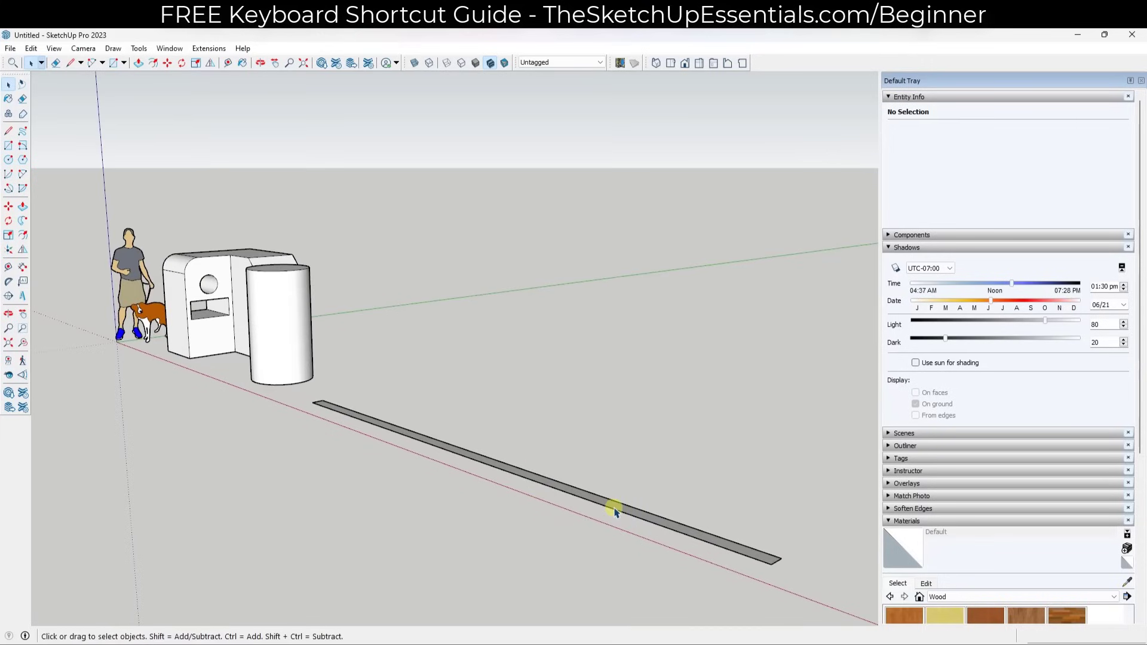
pyautogui.press('p')
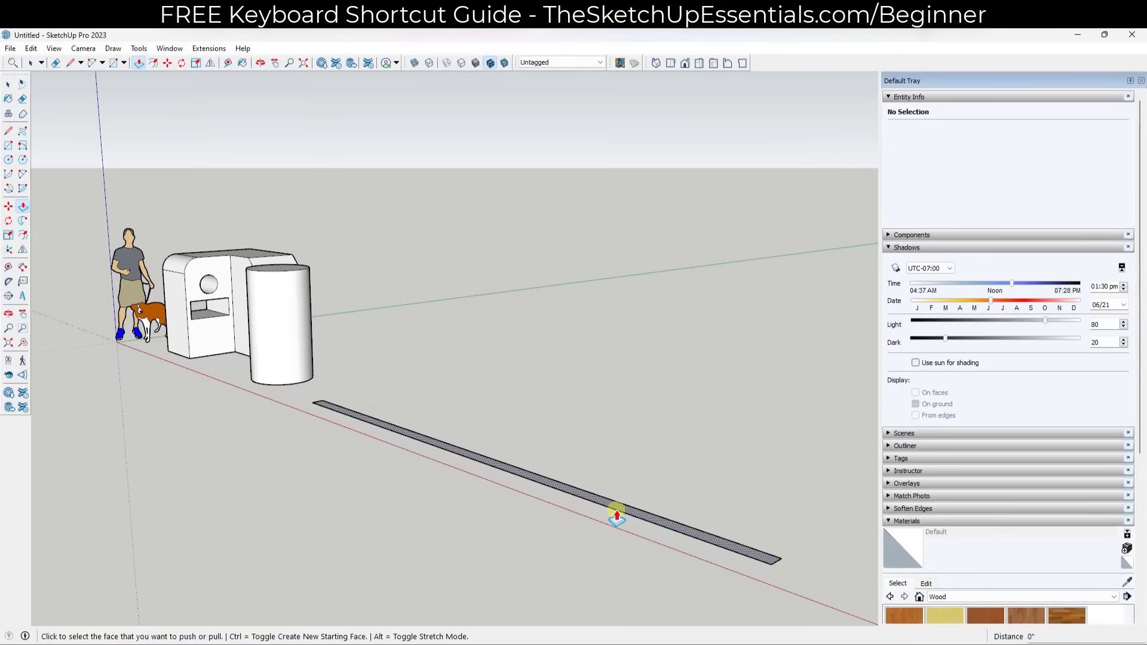
pyautogui.click(627, 515)
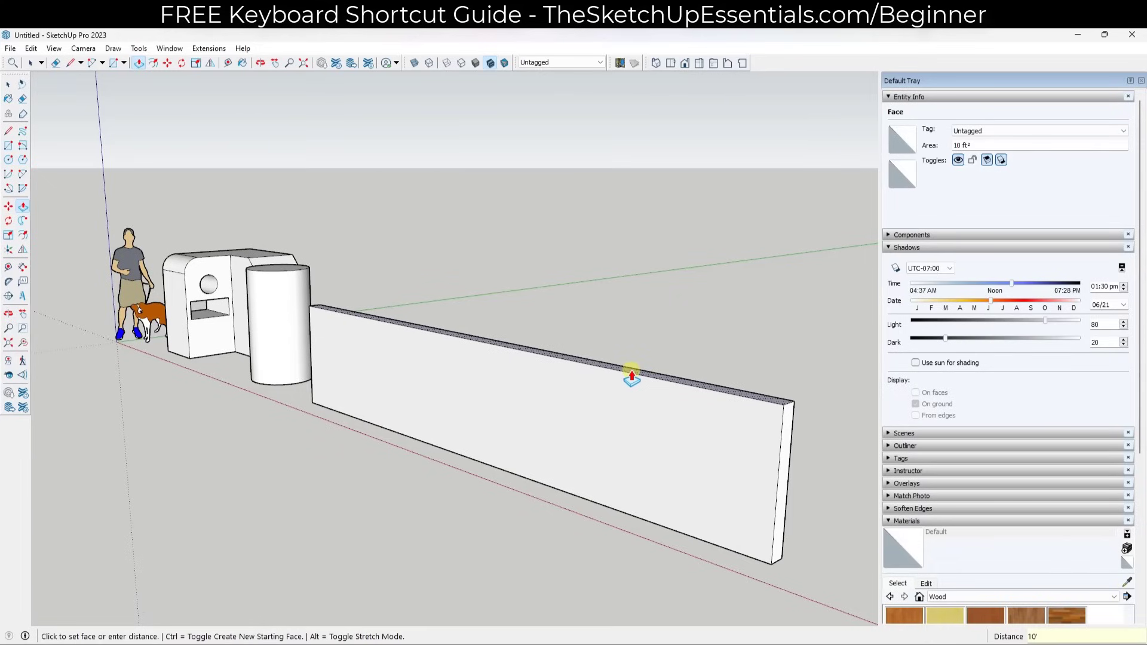
pyautogui.press('Return')
pyautogui.press('space')
# Step: Place a vertical Tape Measure guide on the wall's front face, 5' in from the vertical edge farthest from the cylinder
pyautogui.press('o')
pyautogui.moveTo(661, 333); pyautogui.dragTo(700, 335)
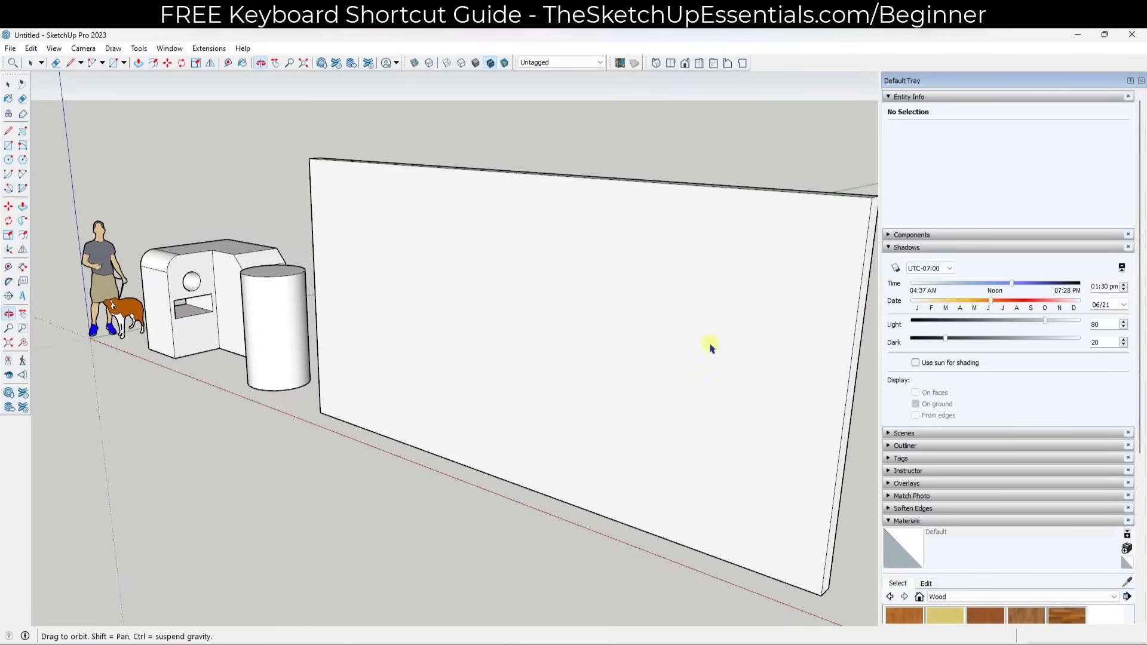
pyautogui.press('space')
pyautogui.scroll(-3, 467, 317)
pyautogui.moveTo(487, 332); pyautogui.dragTo(548, 349, button='middle')
pyautogui.scroll(2, 613, 405)
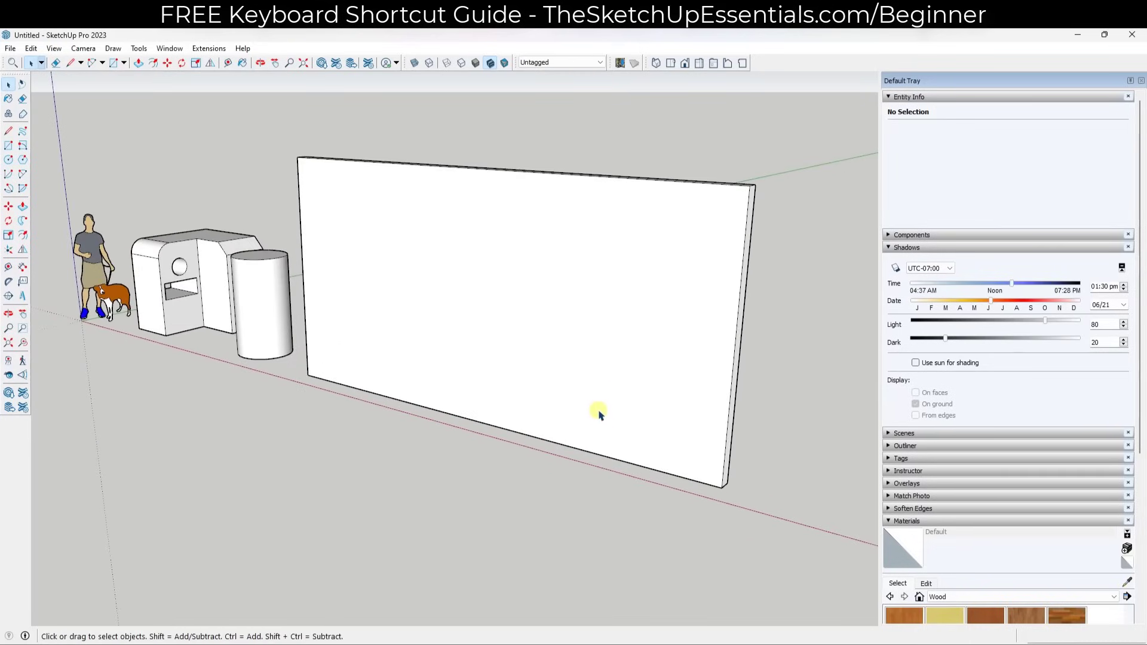
pyautogui.scroll(3, 497, 408)
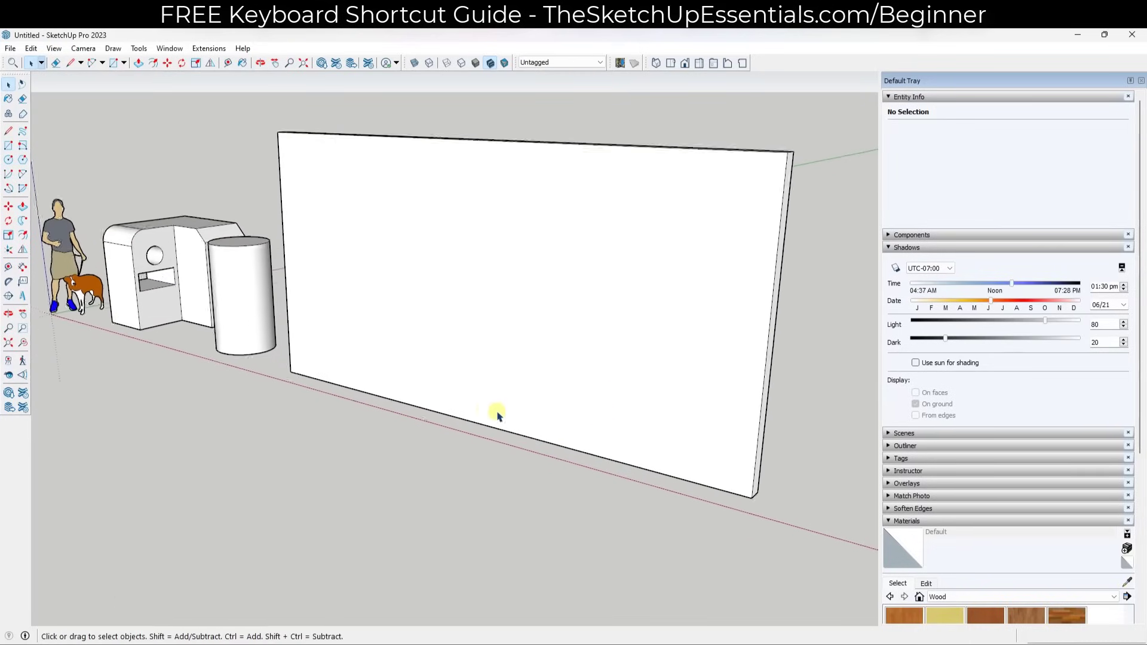
pyautogui.scroll(-2, 413, 400)
pyautogui.scroll(1, 610, 244)
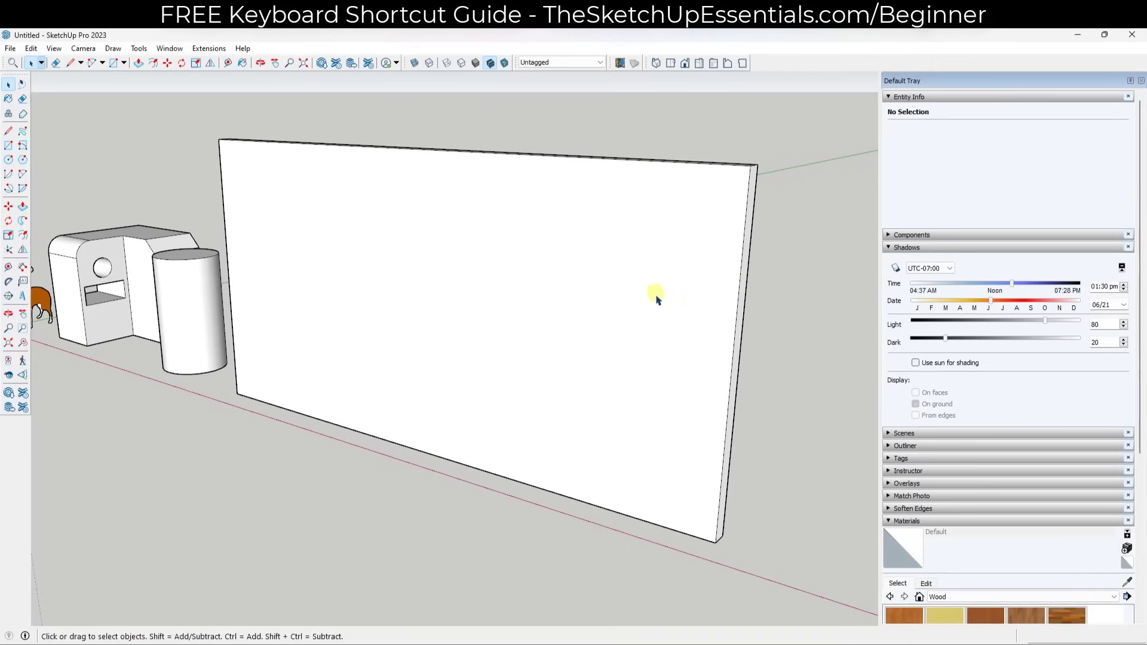
pyautogui.scroll(1, 647, 320)
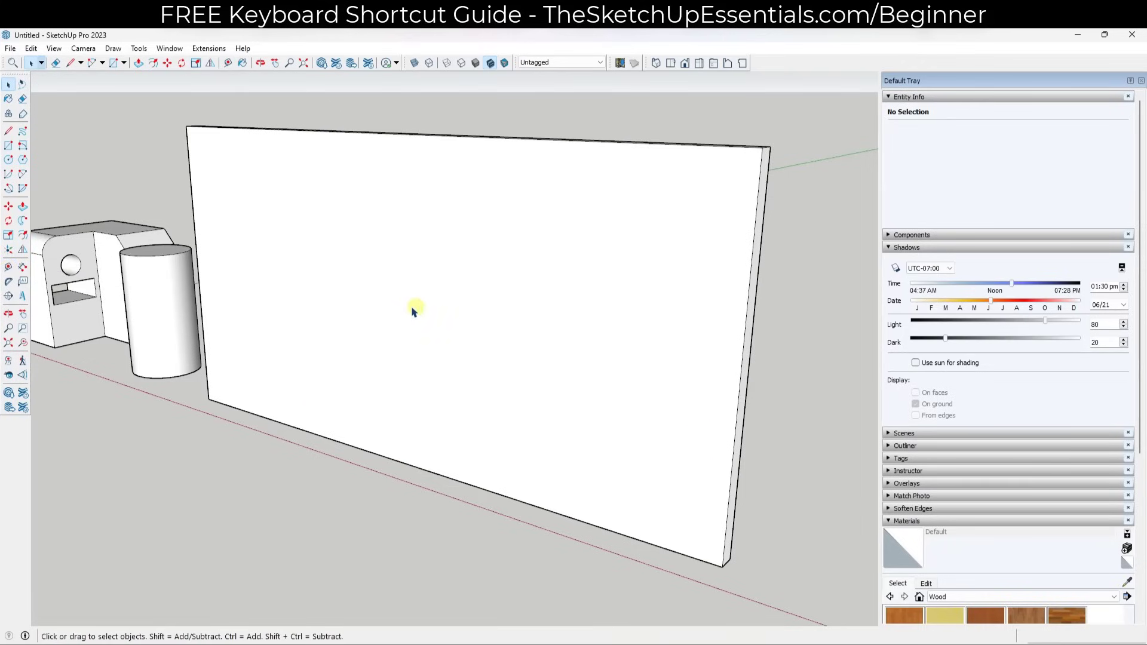
pyautogui.click(9, 268)
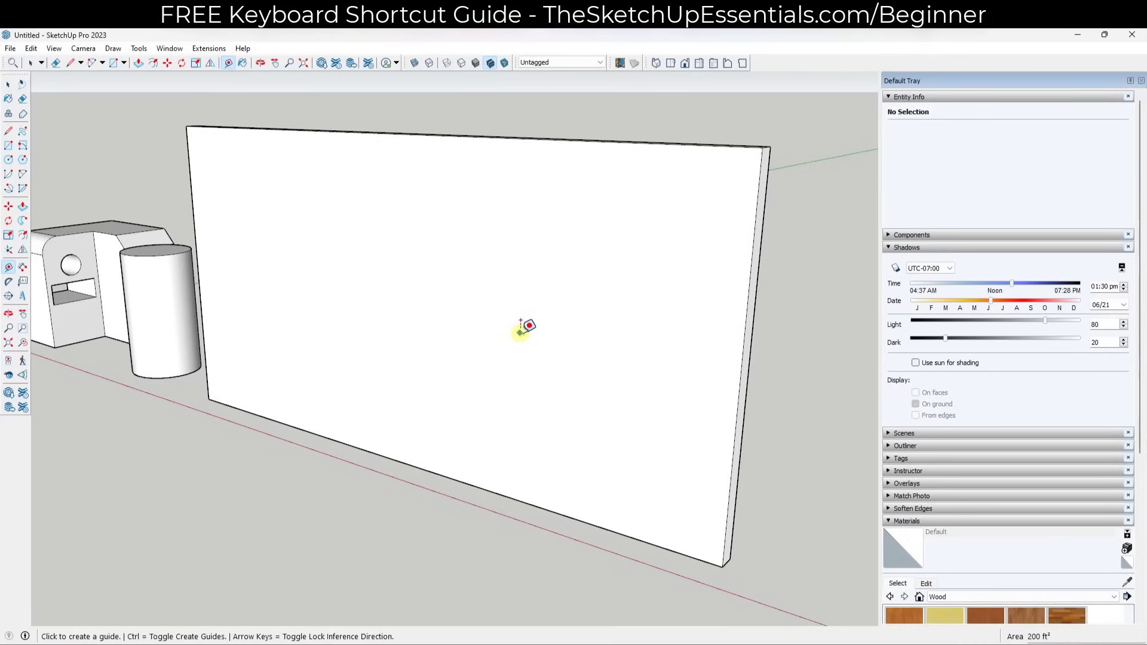
pyautogui.press('ctrl')
pyautogui.press('ctrl')
pyautogui.click(732, 471)
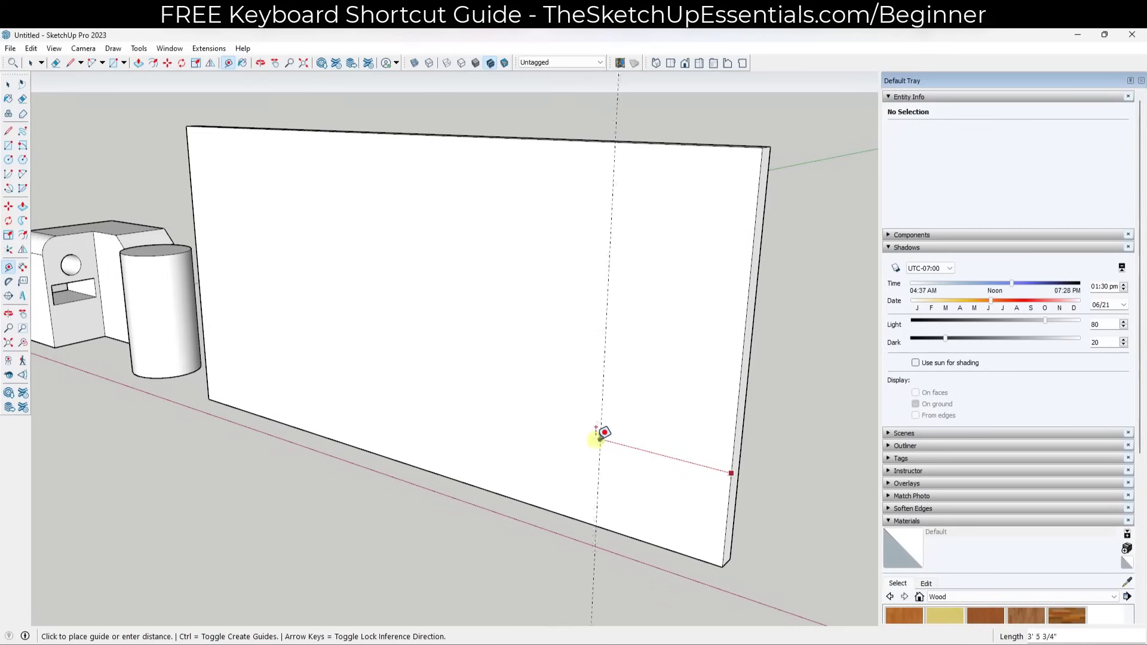
pyautogui.press('Return')
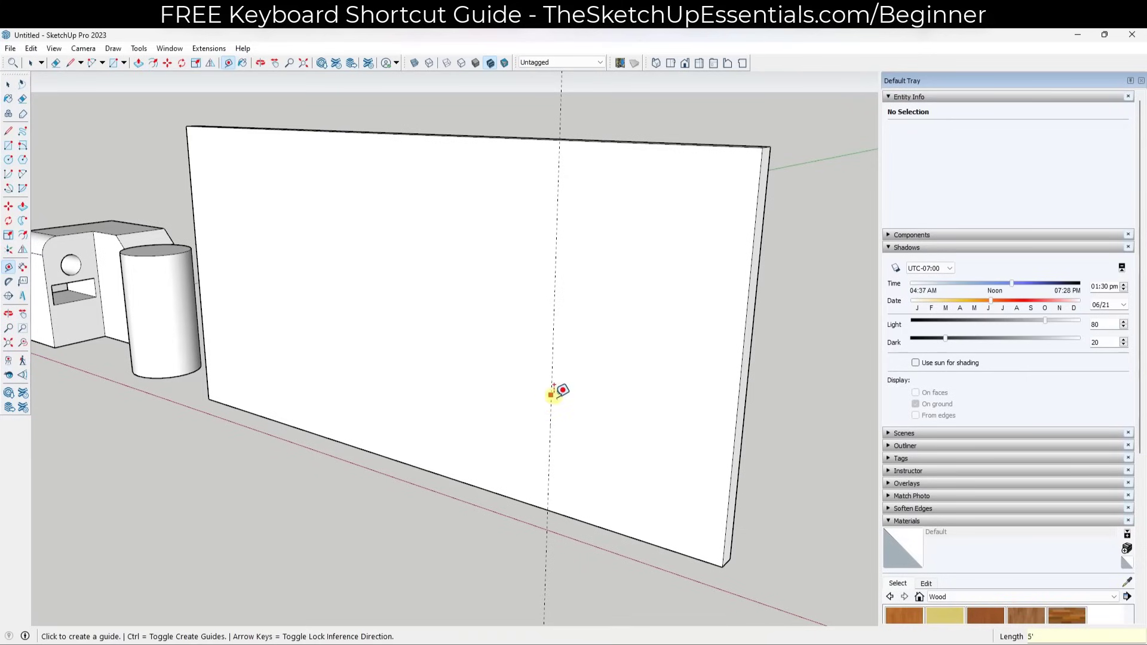
# Step: Place a second vertical guide 3' from the first one, toward the cylinder
pyautogui.click(551, 404)
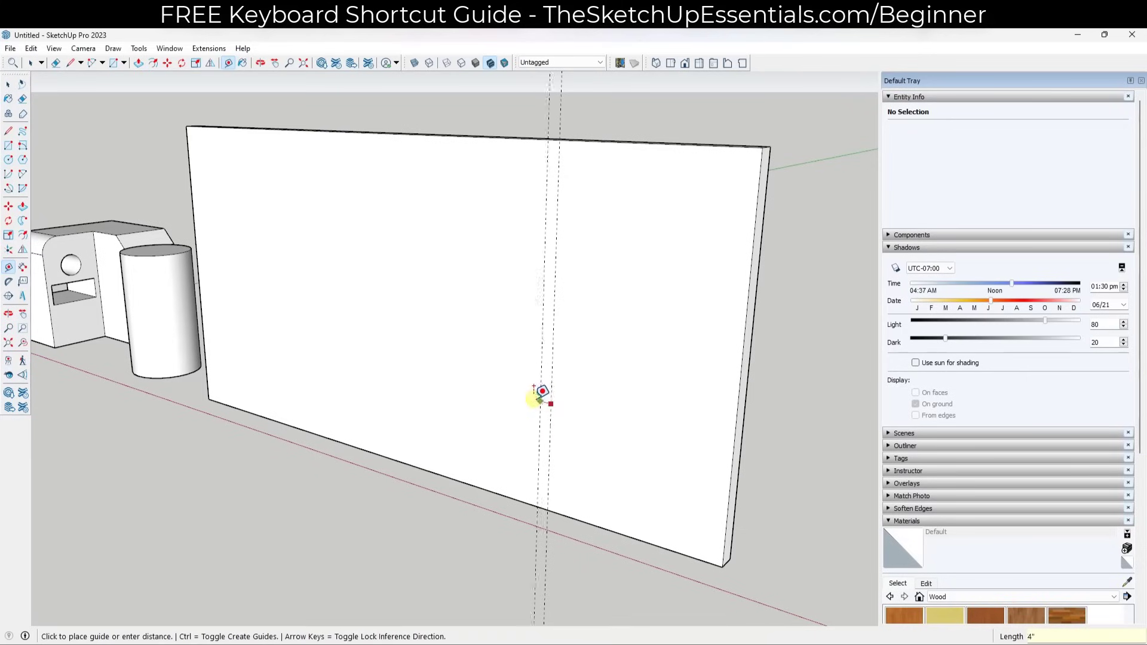
pyautogui.write("3'")
pyautogui.press('Return')
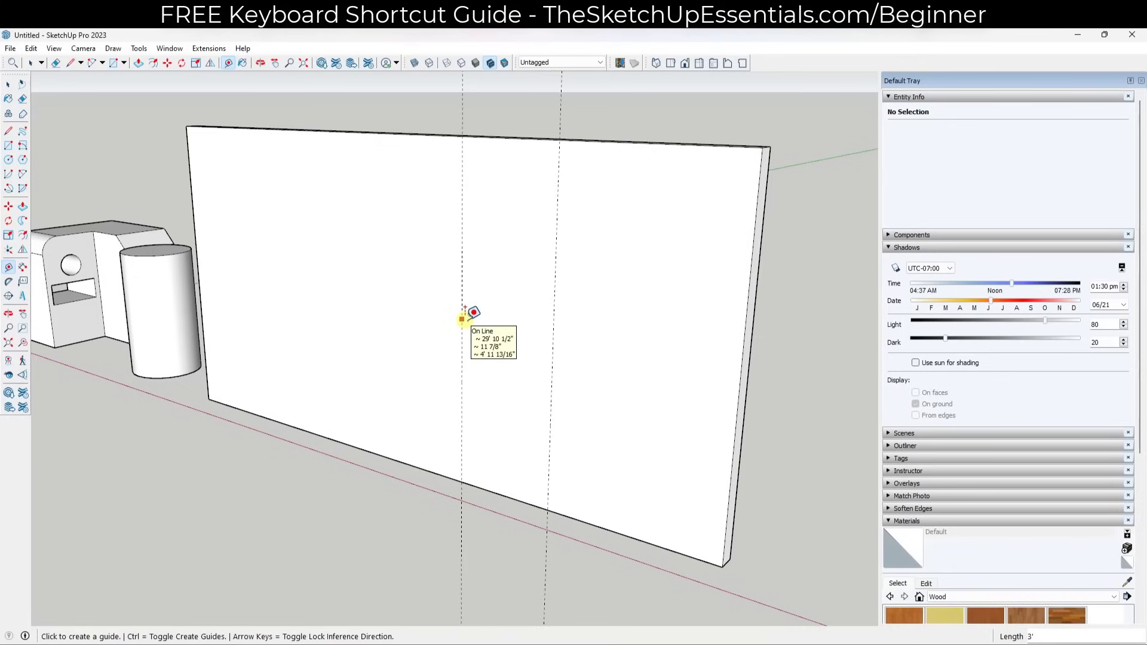
# Step: Measure the distance between the two vertical guides with guide creation turned off
pyautogui.press('ctrl')
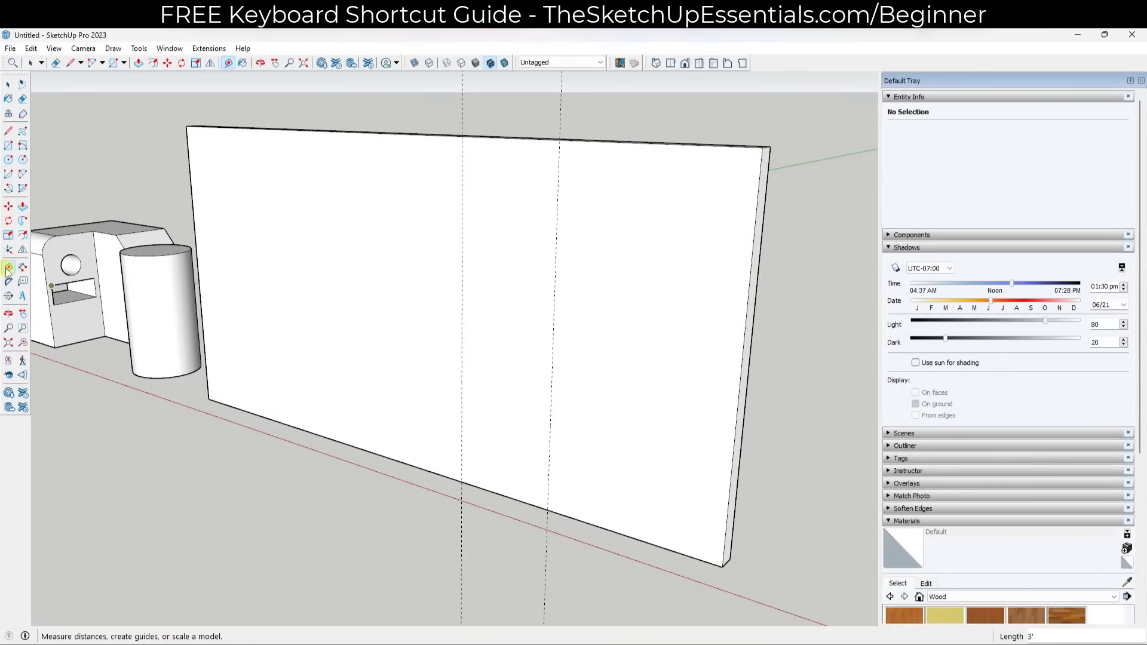
pyautogui.press('ctrl')
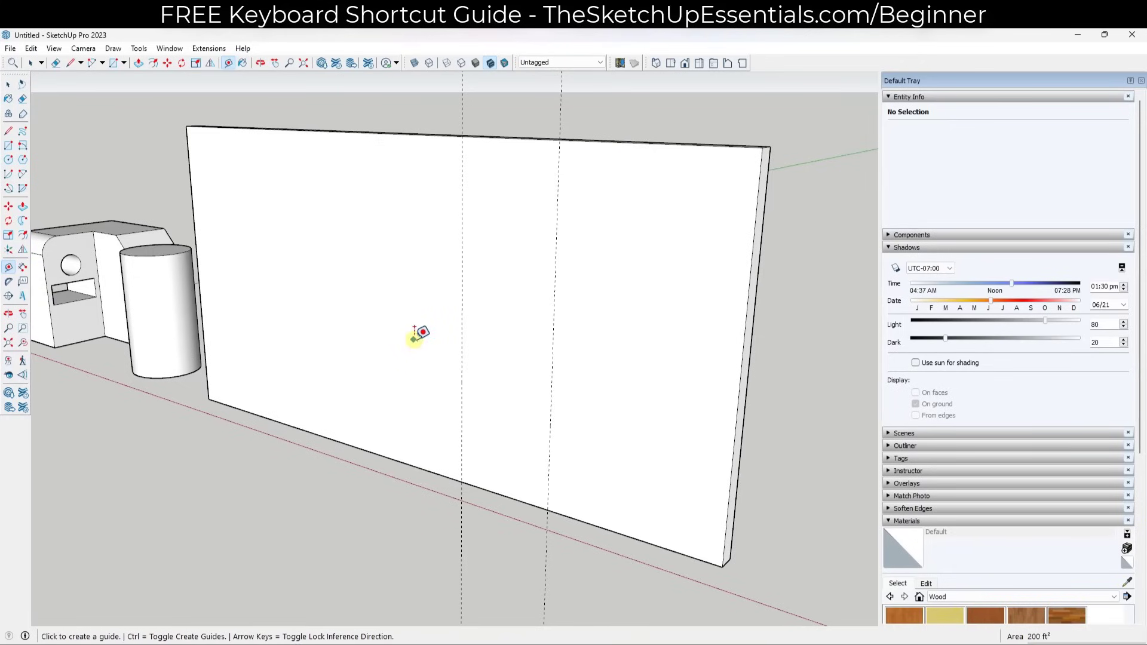
pyautogui.press('ctrl')
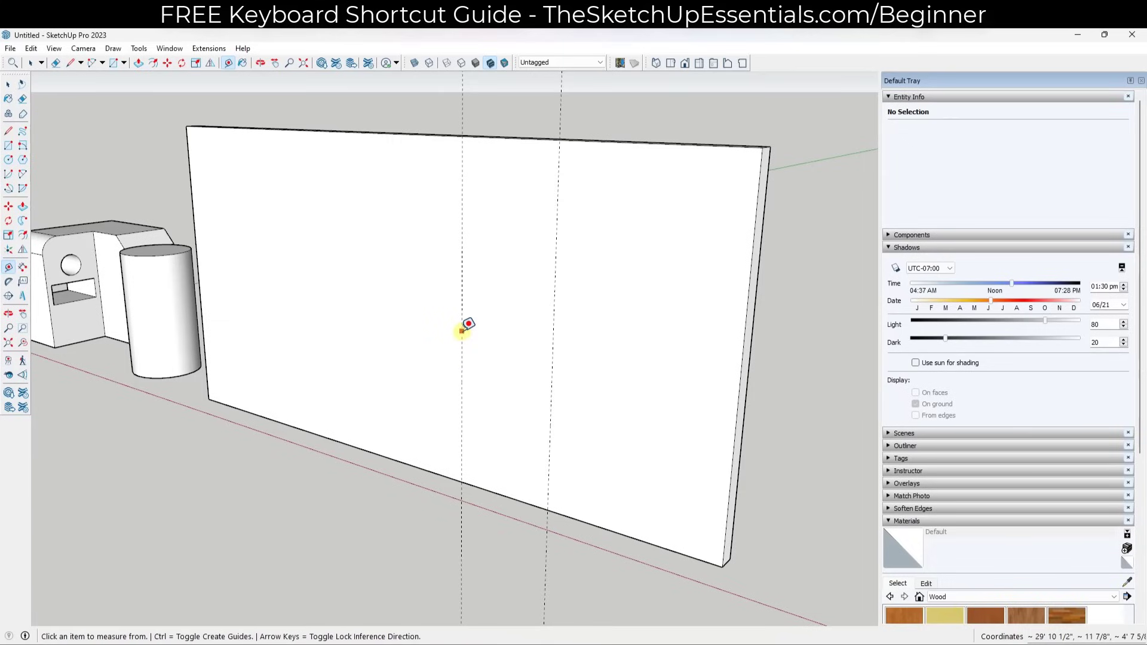
pyautogui.click(462, 331)
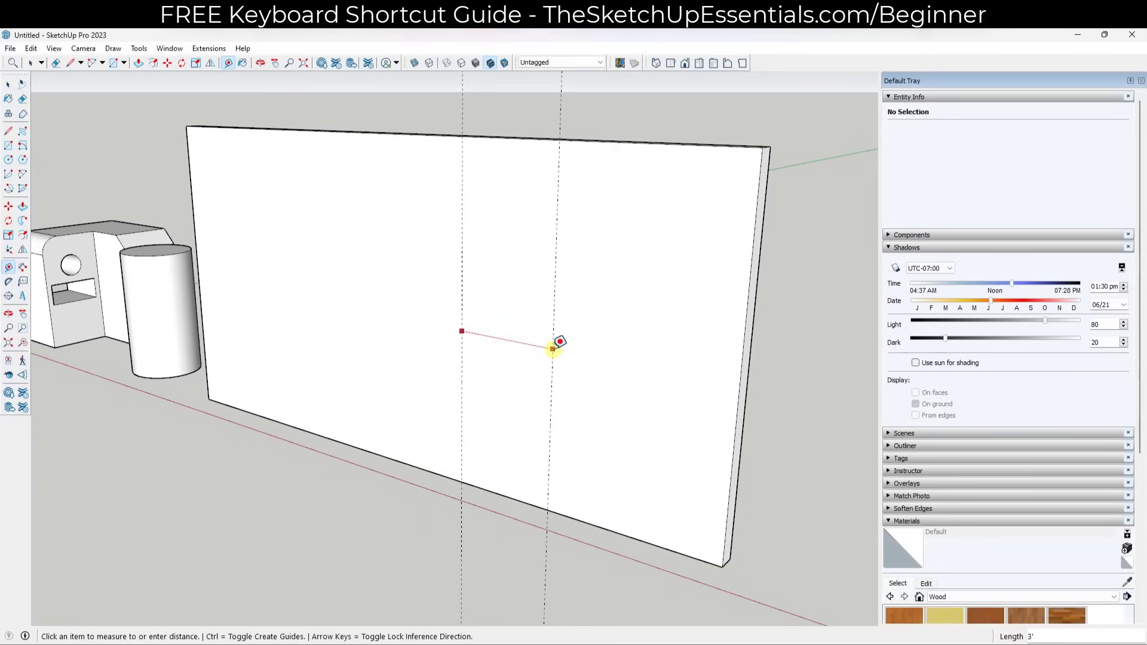
pyautogui.press('Escape')
pyautogui.press('space')
# Step: Place a horizontal Tape Measure guide on the wall's front face, 7' above its bottom edge
pyautogui.click(9, 270)
pyautogui.click(504, 496)
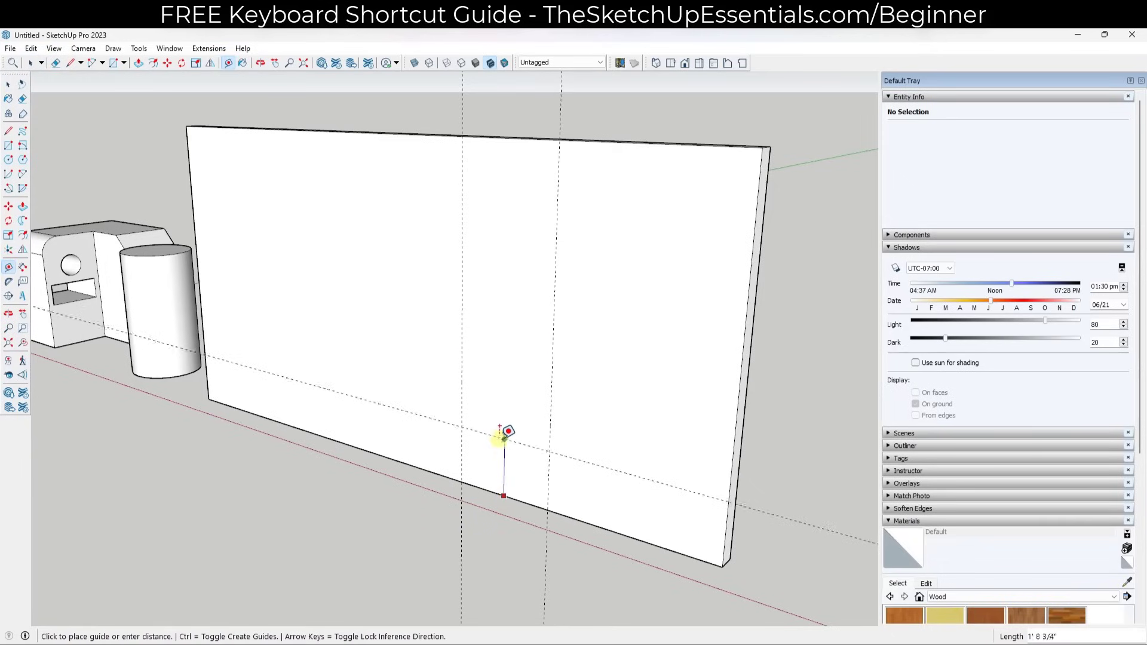
pyautogui.write("7'")
pyautogui.press('Return')
pyautogui.press('space')
# Step: Draw a door-sized rectangle on the wall, 3' by 7', snapped to the vertical guides, the wall's bottom edge and the 7' guide
pyautogui.moveTo(728, 398); pyautogui.dragTo(611, 391, button='middle')
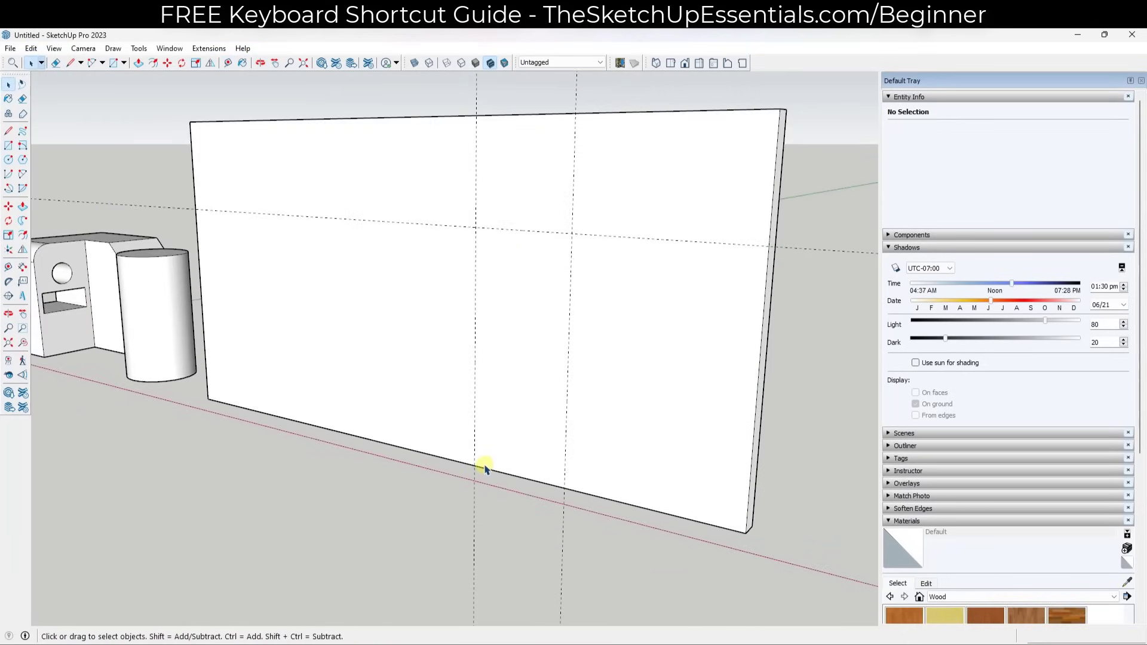
pyautogui.press('r')
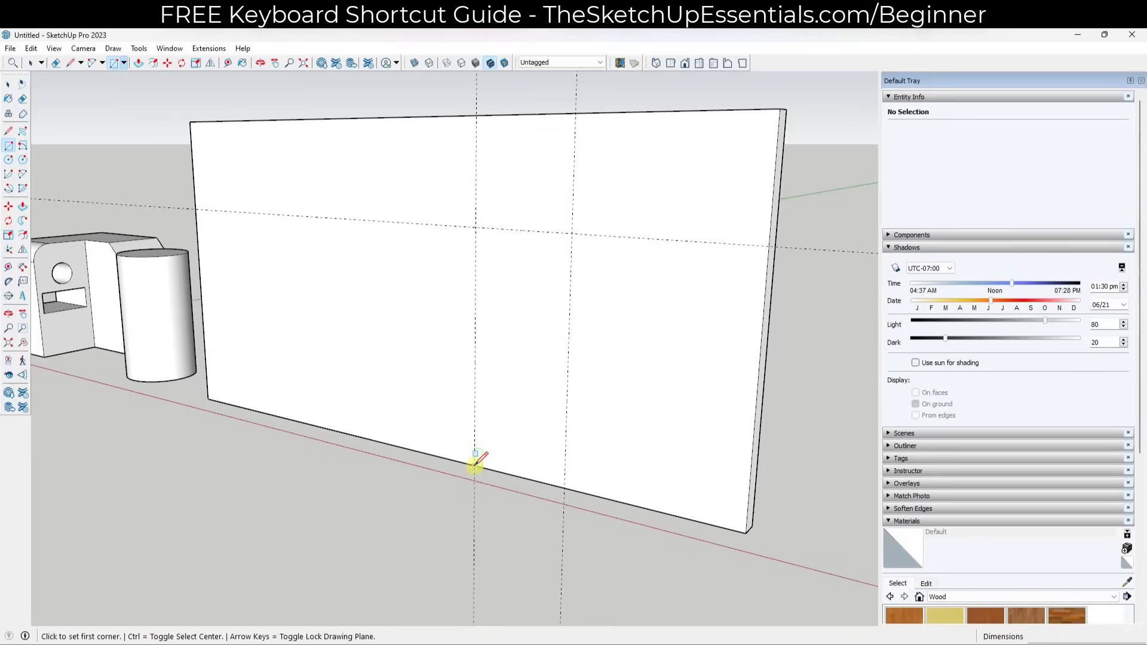
pyautogui.click(475, 465)
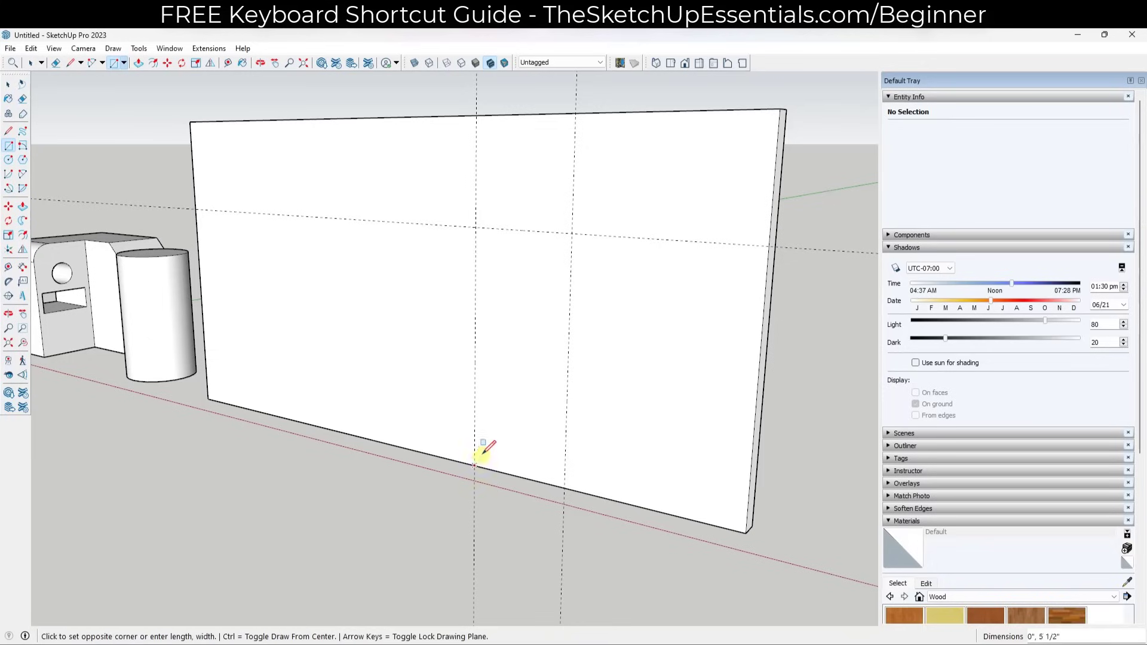
pyautogui.click(573, 232)
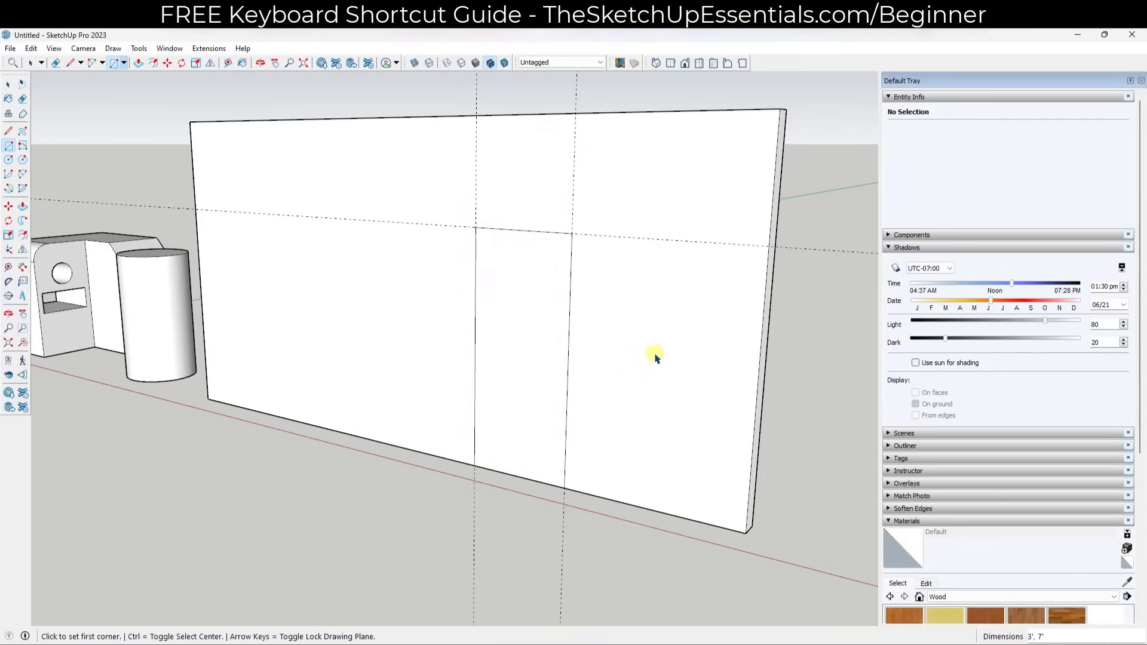
# Step: Push/Pull the door rectangle back 6" through the wall to cut the doorway opening
pyautogui.moveTo(655, 346); pyautogui.dragTo(628, 356, button='middle')
pyautogui.press('space')
pyautogui.press('p')
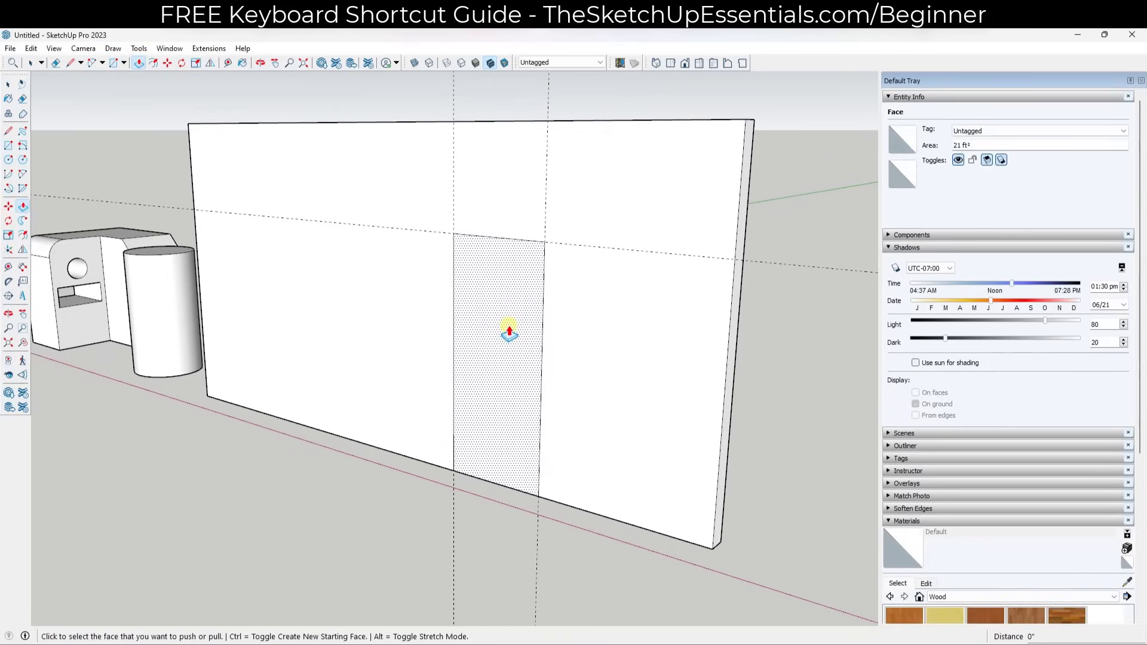
pyautogui.click(509, 332)
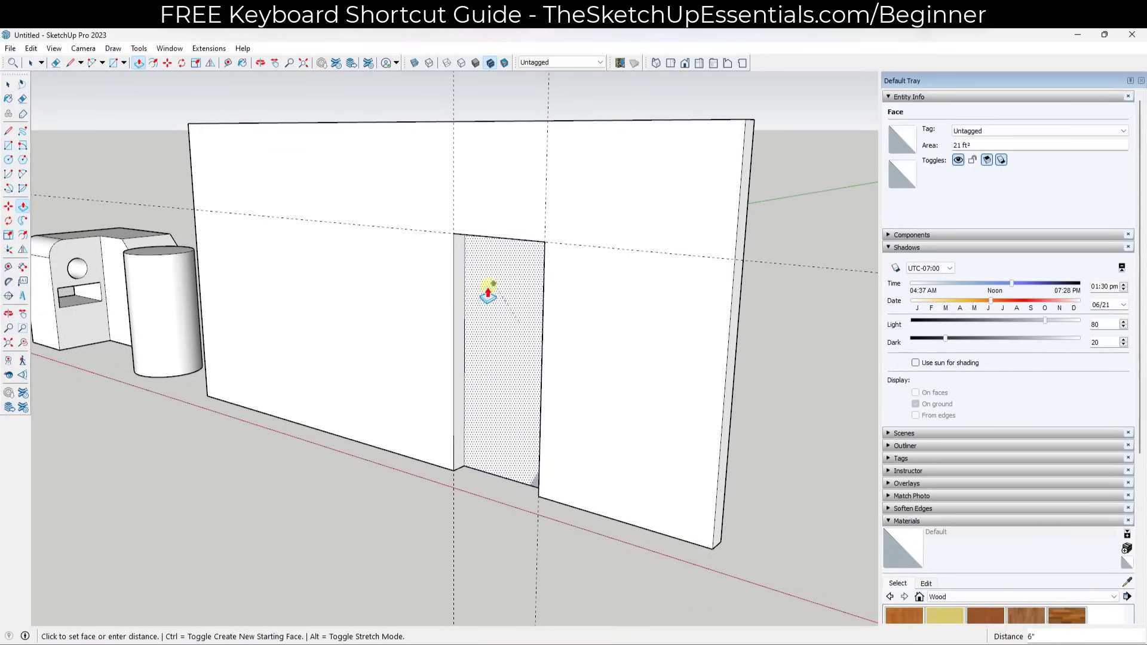
pyautogui.click(514, 343)
pyautogui.moveTo(514, 353); pyautogui.dragTo(655, 346, button='middle')
pyautogui.press('space')
pyautogui.click(594, 335)
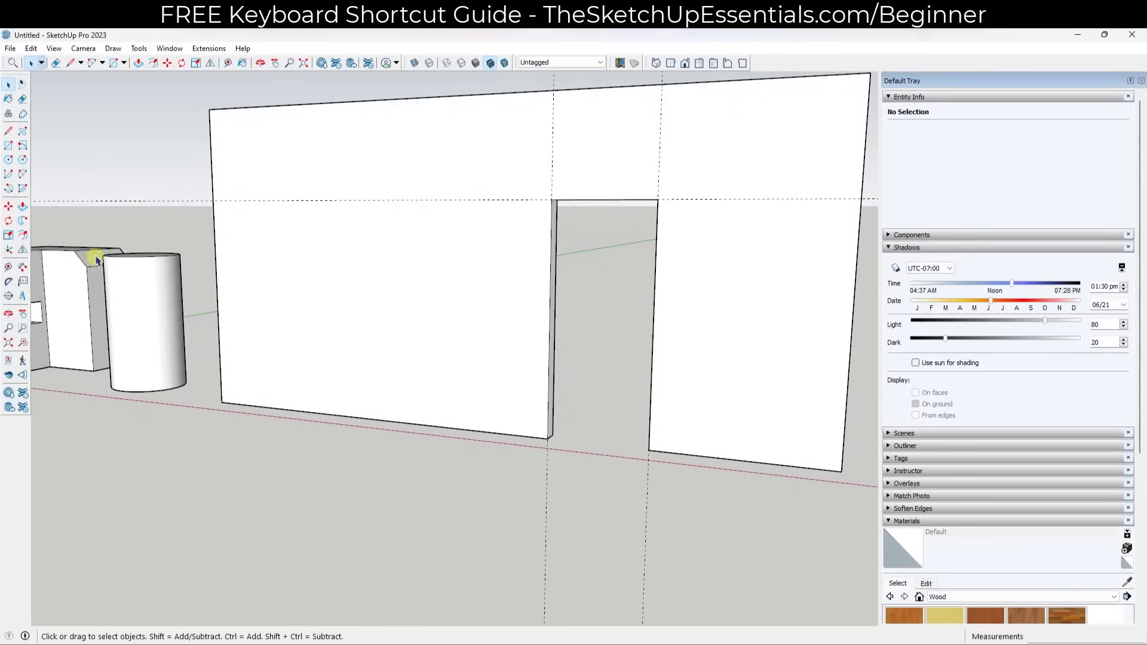
# Step: Place a vertical guide 6' in from the wall edge nearest the cylinder, and another 3' farther toward the doorway
pyautogui.click(9, 268)
pyautogui.click(215, 260)
pyautogui.write('6')
pyautogui.press('Return')
pyautogui.click(368, 242)
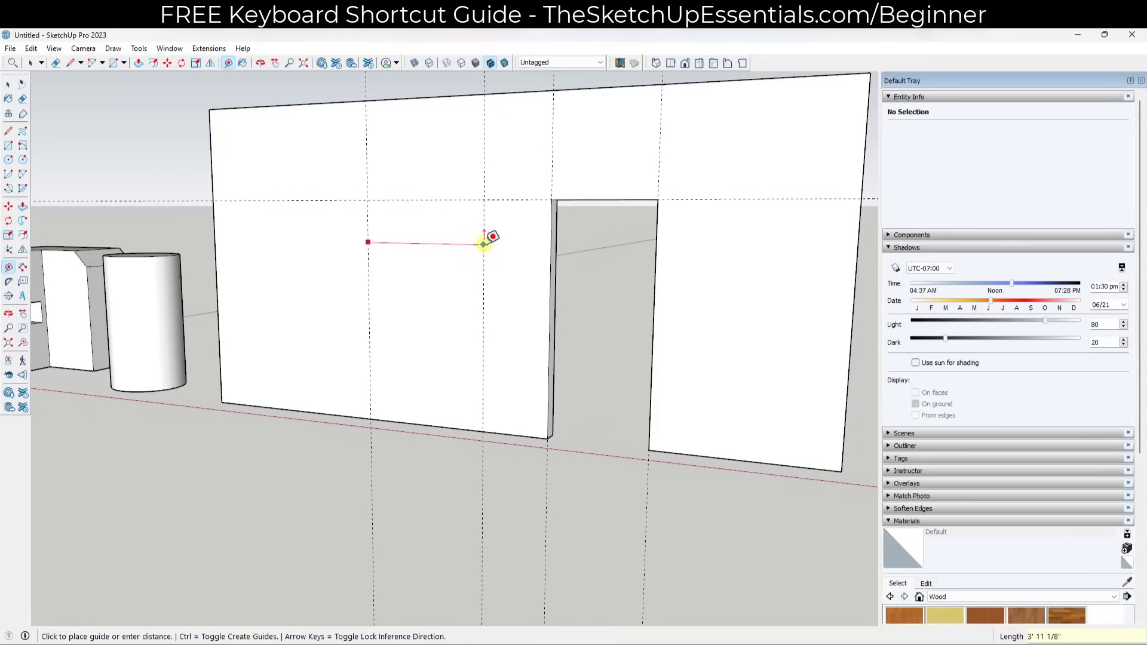
pyautogui.write('3')
pyautogui.press('Return')
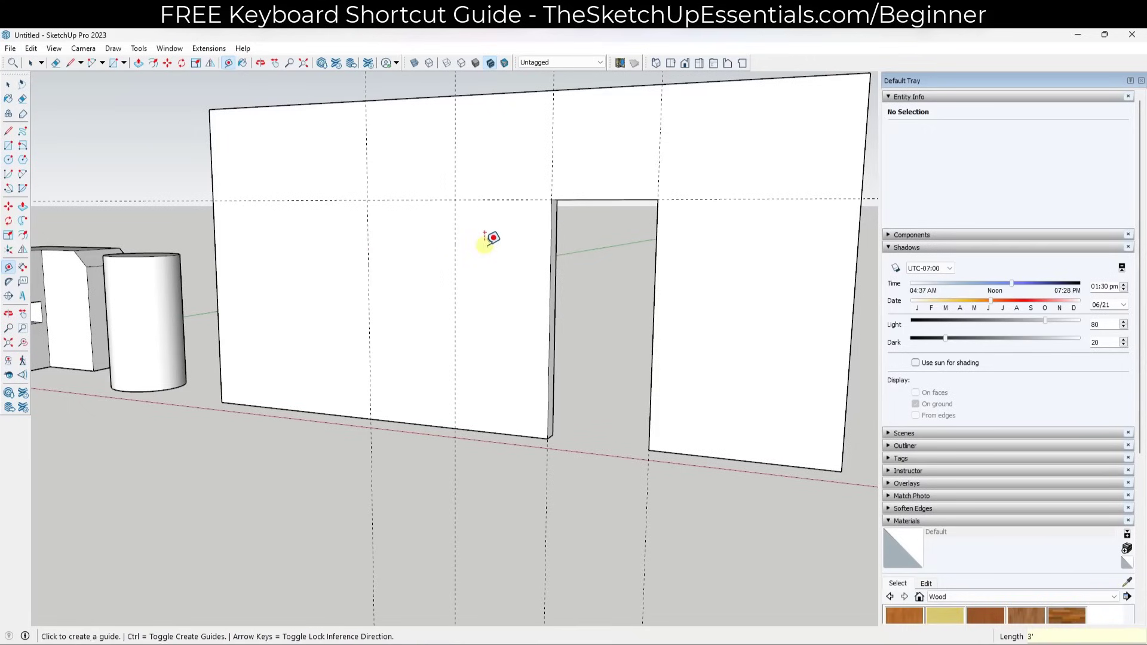
# Step: Place a horizontal guide 4' below the guide that runs along the top of the doorway
pyautogui.click(420, 200)
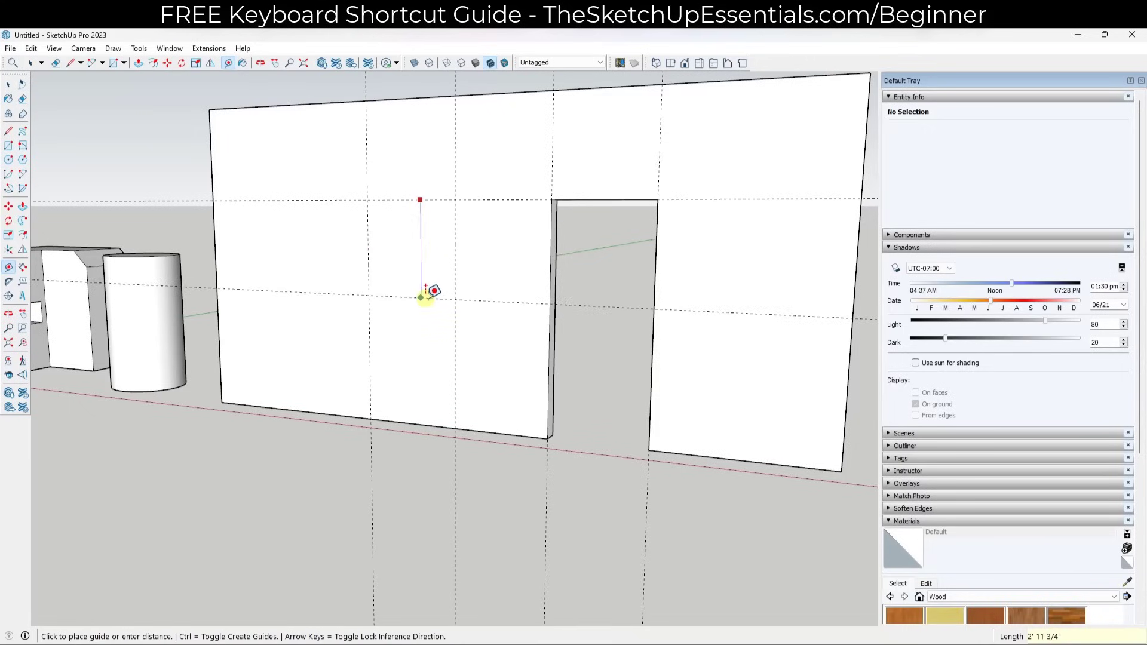
pyautogui.write('4')
pyautogui.press('Return')
pyautogui.press('space')
# Step: Draw the window rectangle between the two new vertical guides and the upper and lower horizontal guides
pyautogui.press('r')
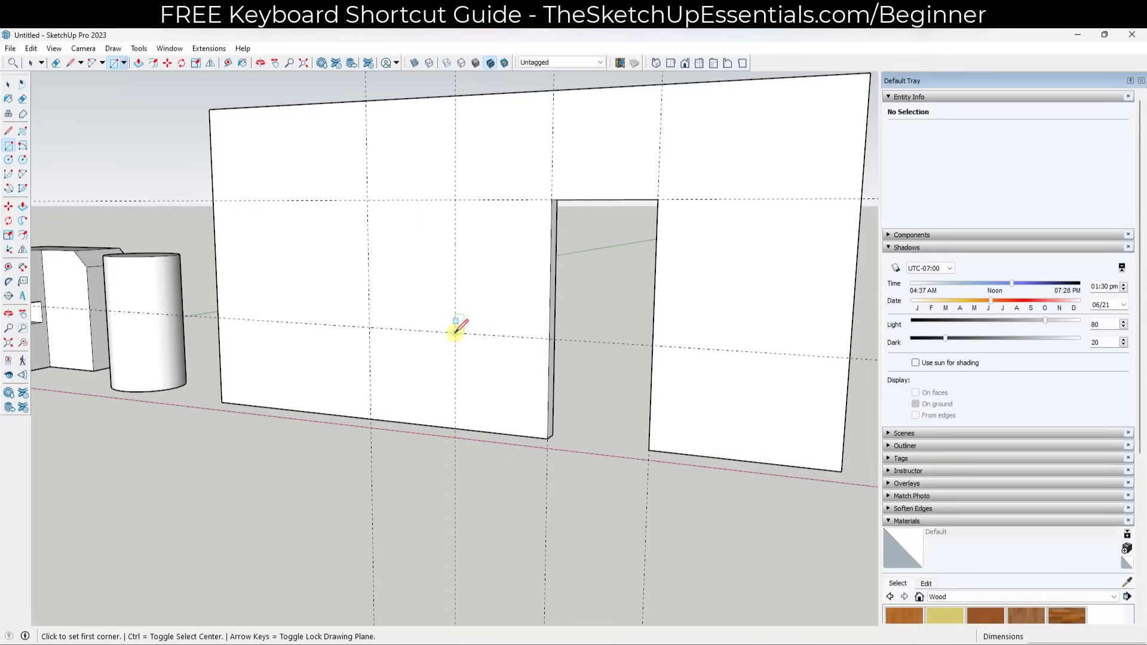
pyautogui.click(455, 331)
pyautogui.click(368, 201)
pyautogui.press('space')
# Step: Push/Pull the window rectangle through the full thickness of the wall to cut the opening
pyautogui.press('p')
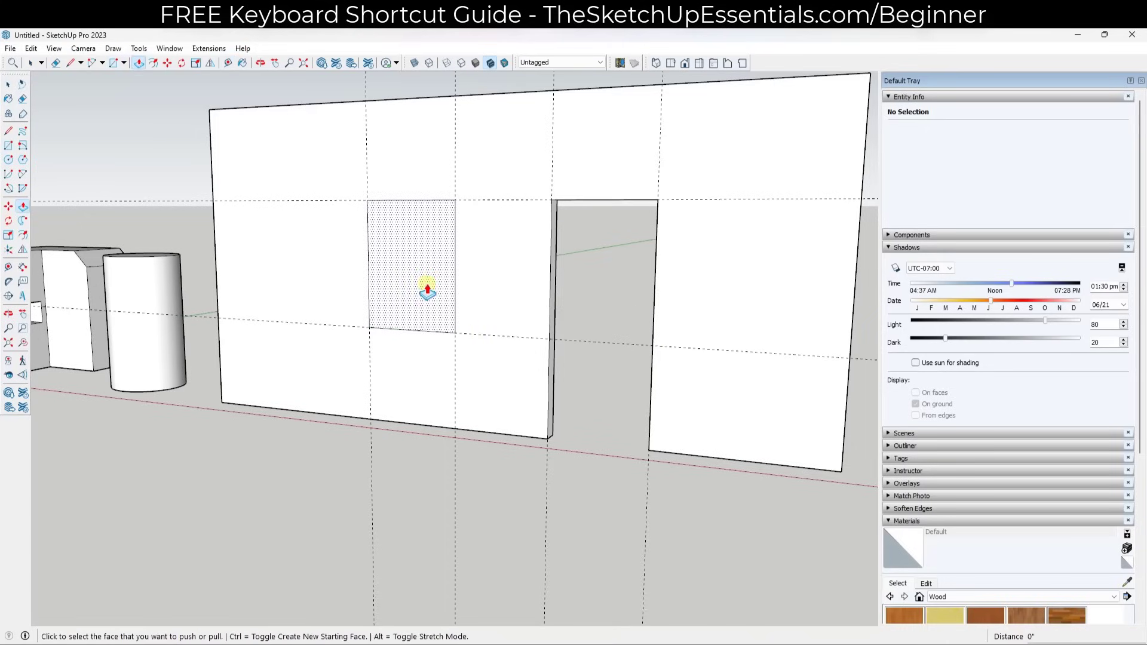
pyautogui.click(427, 293)
pyautogui.click(430, 257)
pyautogui.press('space')
pyautogui.moveTo(512, 315); pyautogui.dragTo(454, 328, button='middle')
pyautogui.scroll(-3, 328, 325)
pyautogui.scroll(3, 418, 311)
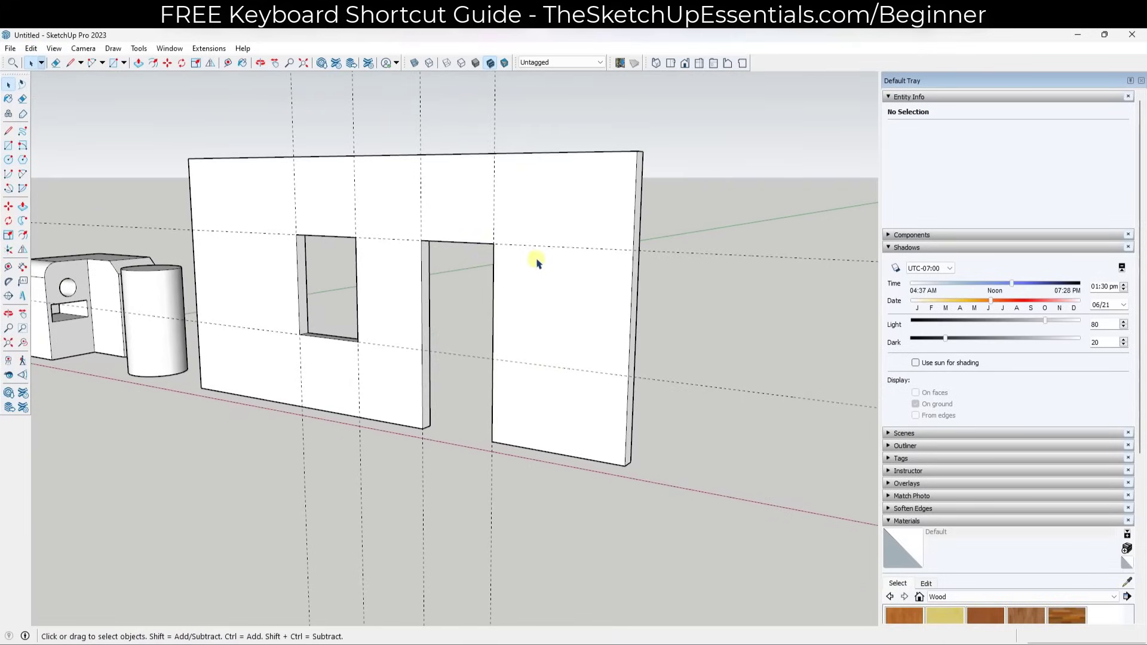
pyautogui.moveTo(519, 268); pyautogui.dragTo(530, 253, button='middle')
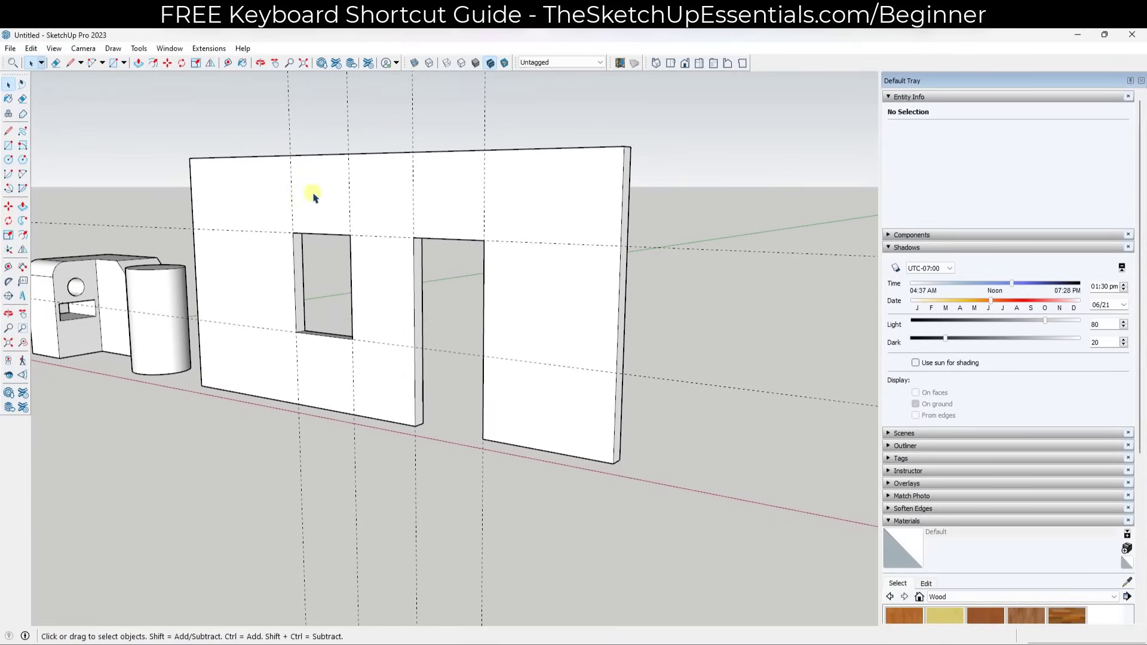
# Step: Delete all Tape Measure guides from the model at once
pyautogui.press('e')
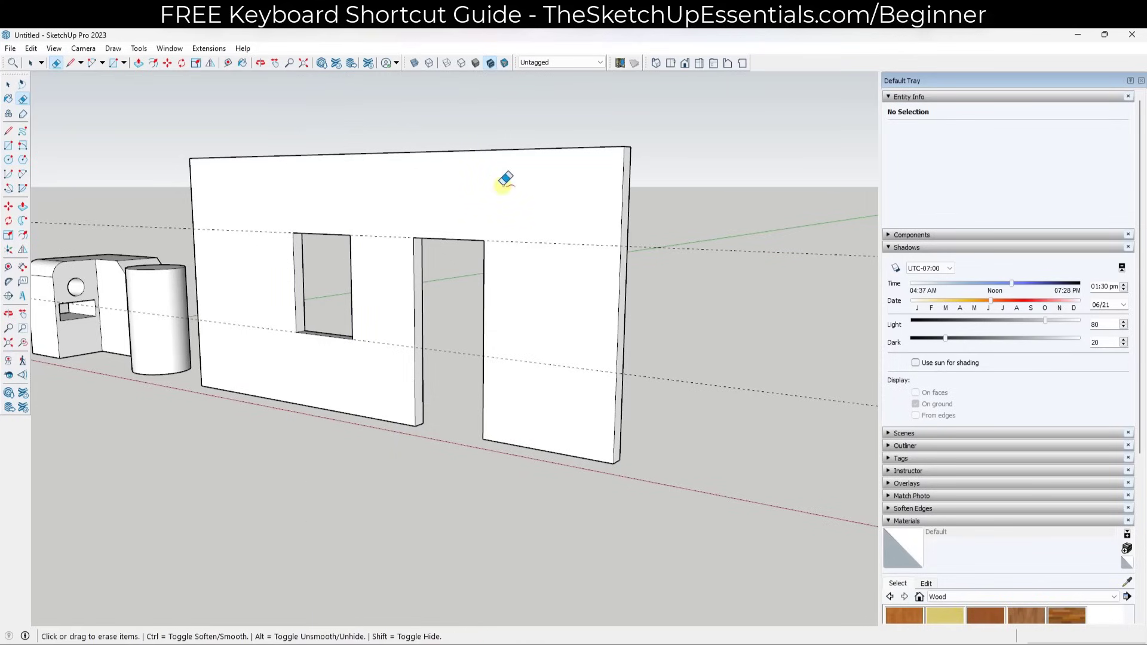
pyautogui.press('space')
pyautogui.click(31, 48)
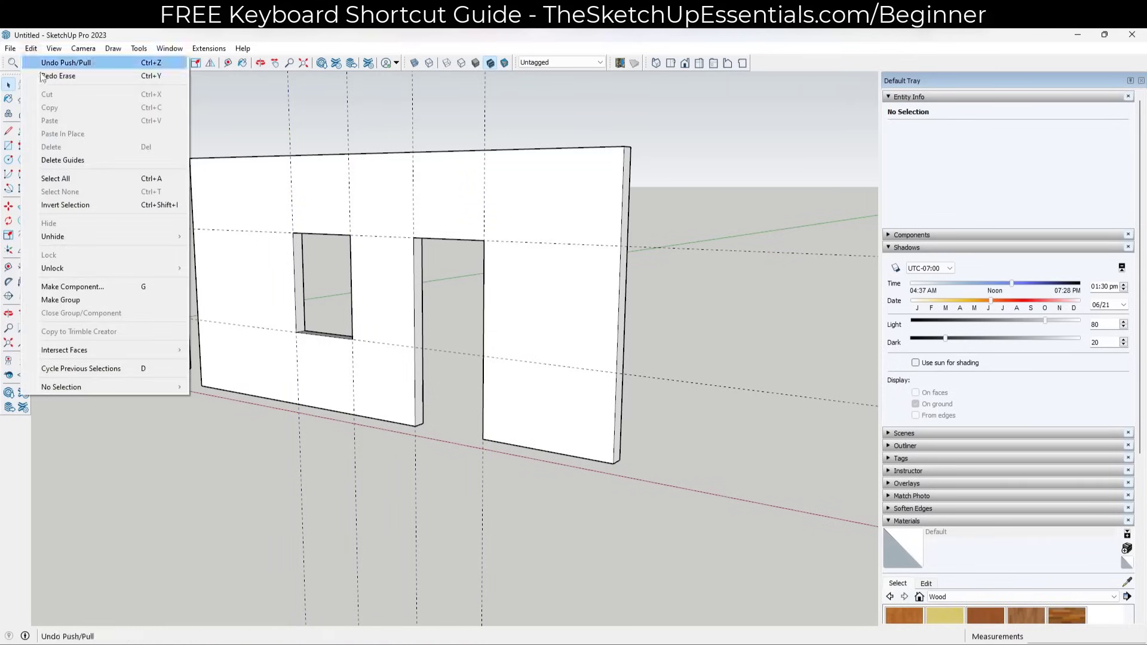
pyautogui.click(98, 159)
pyautogui.moveTo(463, 303); pyautogui.dragTo(544, 305, button='middle')
pyautogui.scroll(-3, 543, 305)
pyautogui.scroll(4, 195, 312)
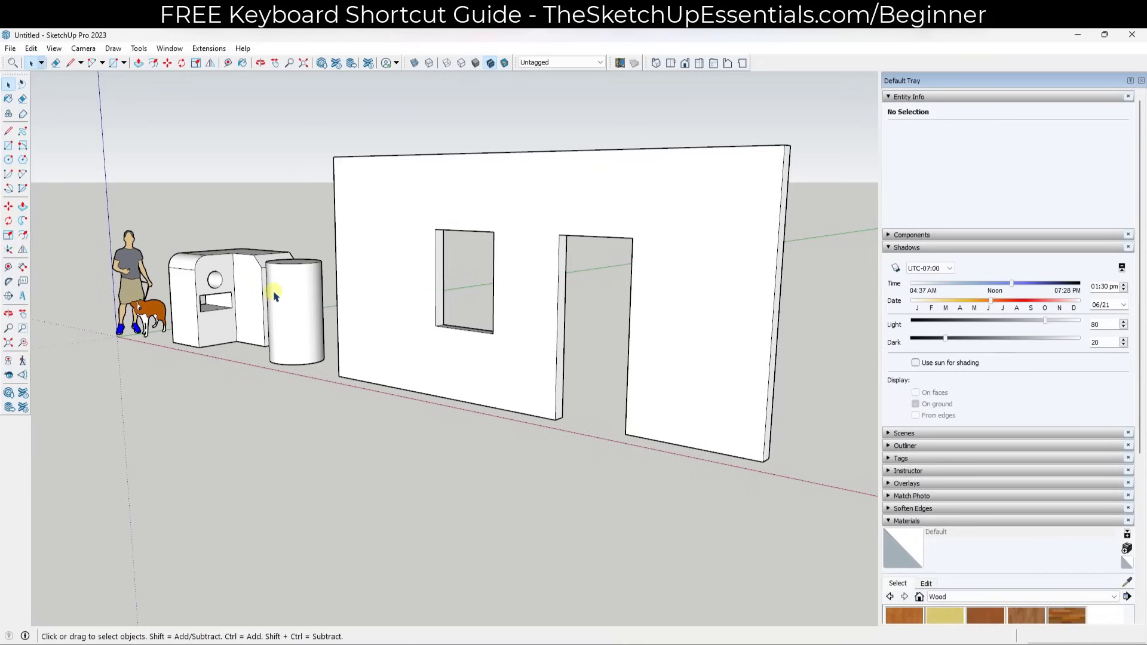
# Step: Draw an open three-segment zigzag path on the ground beyond the doorway end of the wall, about 50' 9" long in total
pyautogui.scroll(-4, 241, 269)
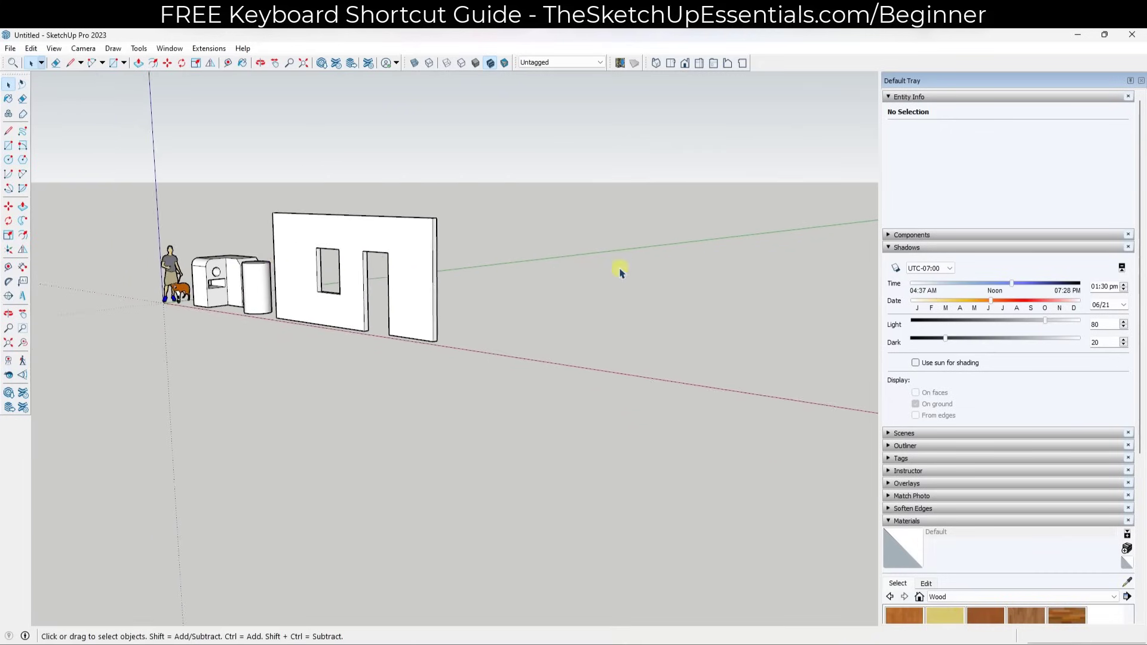
pyautogui.scroll(1, 610, 272)
pyautogui.scroll(1, 516, 284)
pyautogui.moveTo(518, 285); pyautogui.dragTo(556, 323, button='middle')
pyautogui.press('l')
pyautogui.click(500, 396)
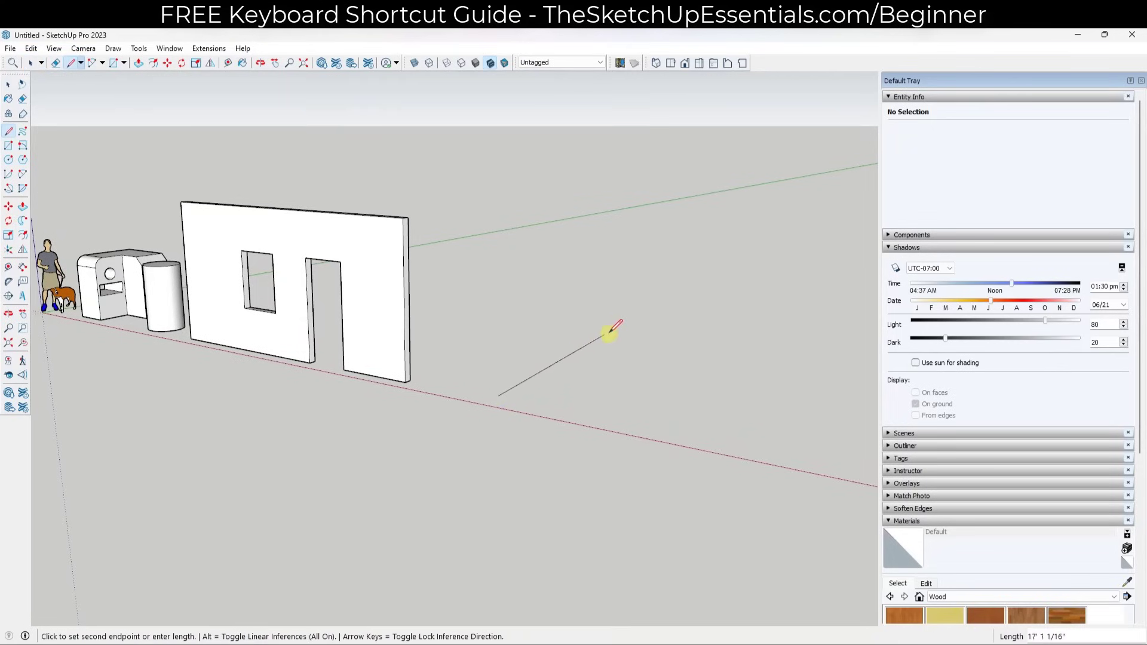
pyautogui.click(640, 332)
pyautogui.click(760, 348)
pyautogui.click(827, 300)
pyautogui.press('space')
# Step: Select the path's three edges and move a copy of them farther from the wall, along the red axis
pyautogui.moveTo(827, 300)
pyautogui.mouseDown(button='middle')
pyautogui.moveTo(525, 307)
pyautogui.moveTo(644, 362)
pyautogui.moveTo(574, 286)
pyautogui.mouseUp(button='middle')
pyautogui.moveTo(512, 217); pyautogui.dragTo(722, 404)
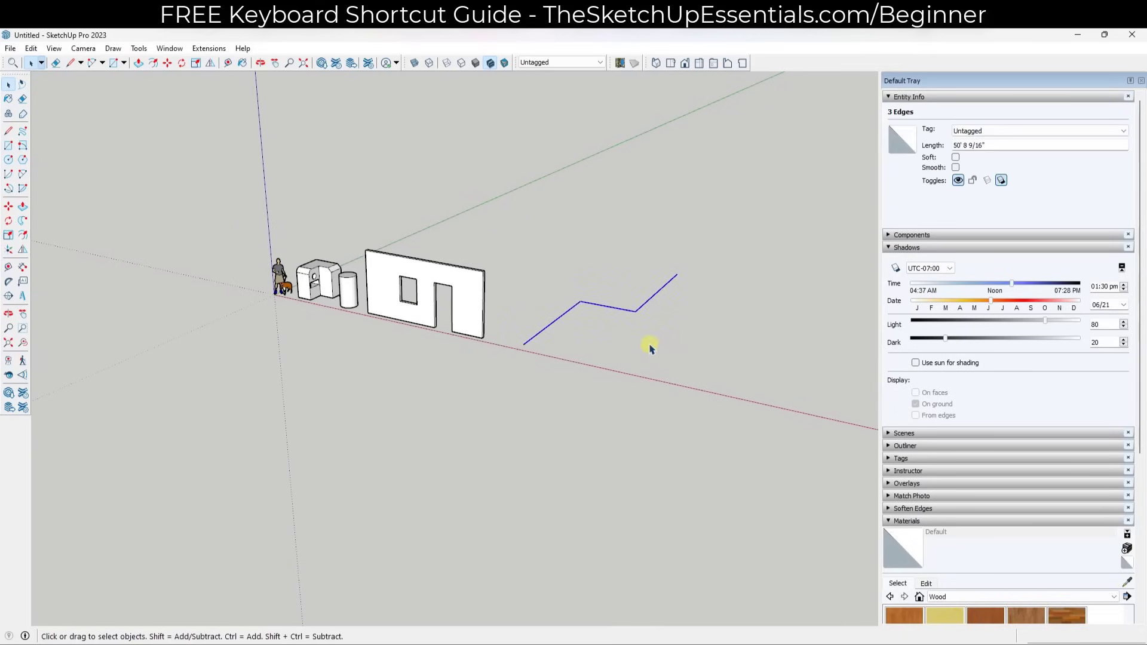
pyautogui.press('m')
pyautogui.press('ctrl')
pyautogui.click(522, 342)
pyautogui.click(686, 379)
pyautogui.press('space')
# Step: Draw a small, narrow upright rectangle at the start point of the original path, facing the red axis direction
pyautogui.moveTo(751, 387); pyautogui.dragTo(556, 261, button='middle')
pyautogui.scroll(4, 411, 322)
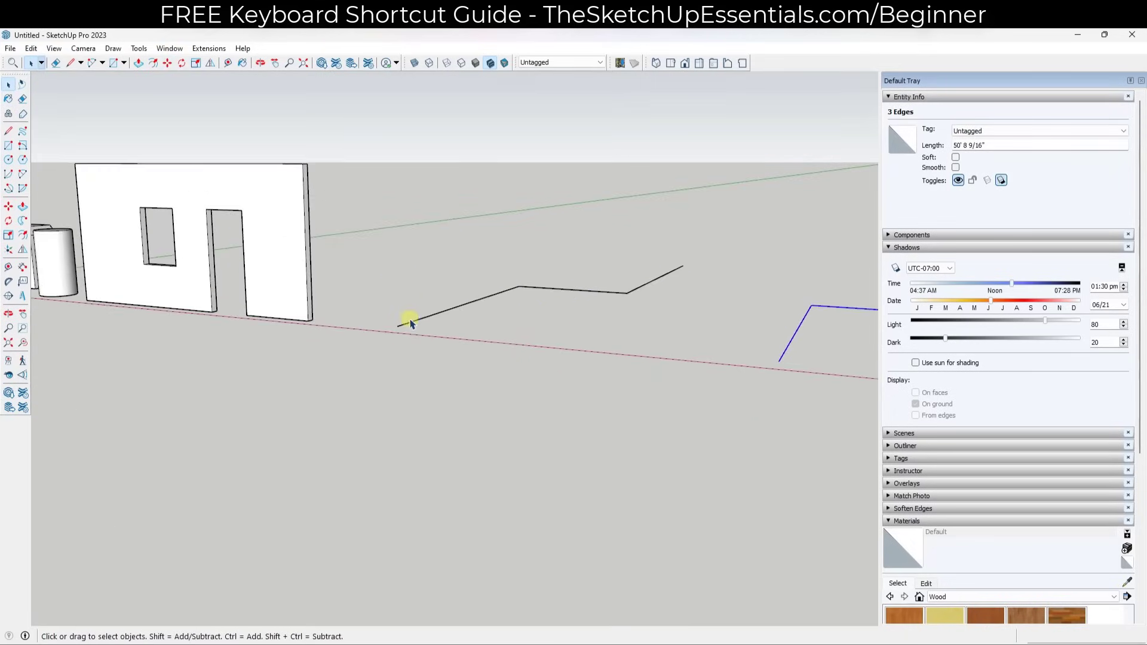
pyautogui.scroll(2, 414, 328)
pyautogui.moveTo(403, 323); pyautogui.dragTo(397, 349, button='middle')
pyautogui.scroll(2, 428, 335)
pyautogui.press('r')
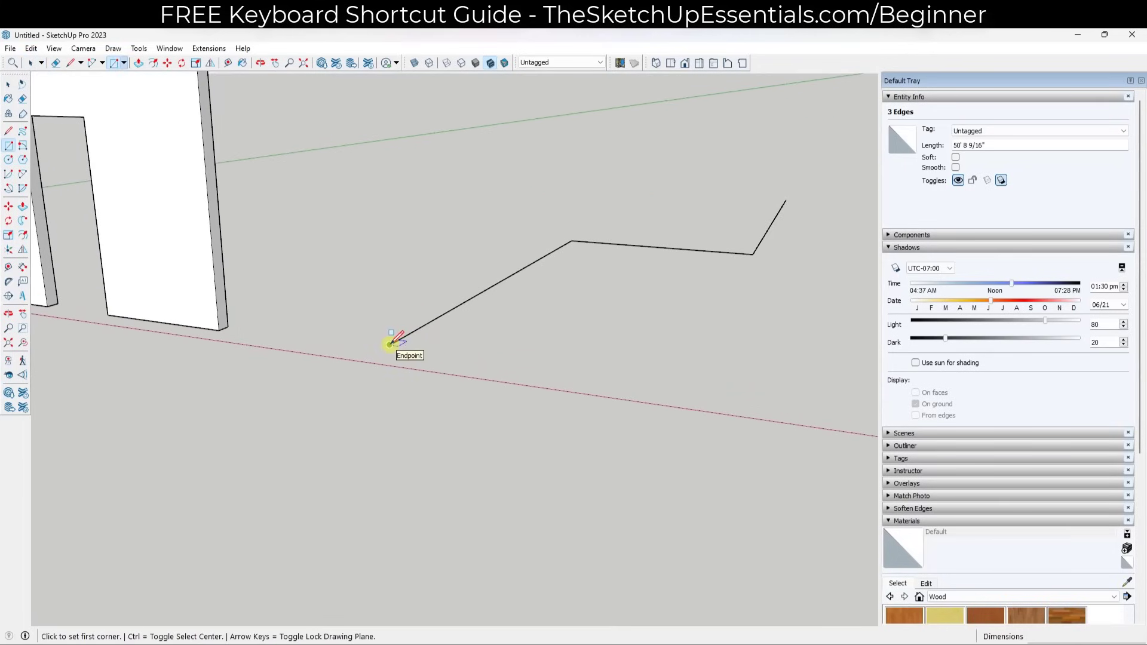
pyautogui.press('space')
pyautogui.press('r')
pyautogui.click(390, 344)
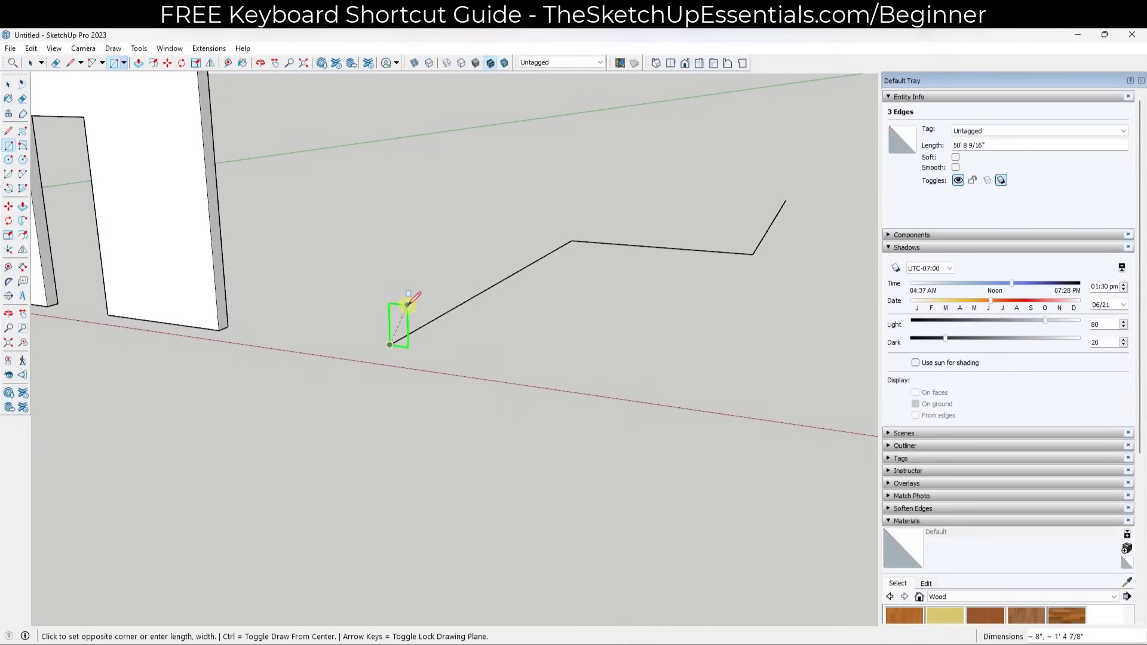
pyautogui.scroll(5, 397, 312)
pyautogui.click(392, 315)
# Step: Chamfer the rectangle's upper corner on the path side with a diagonal line about 2 7/8" long from the top edge's midpoint, erasing the corner edges
pyautogui.press('space')
pyautogui.press('l')
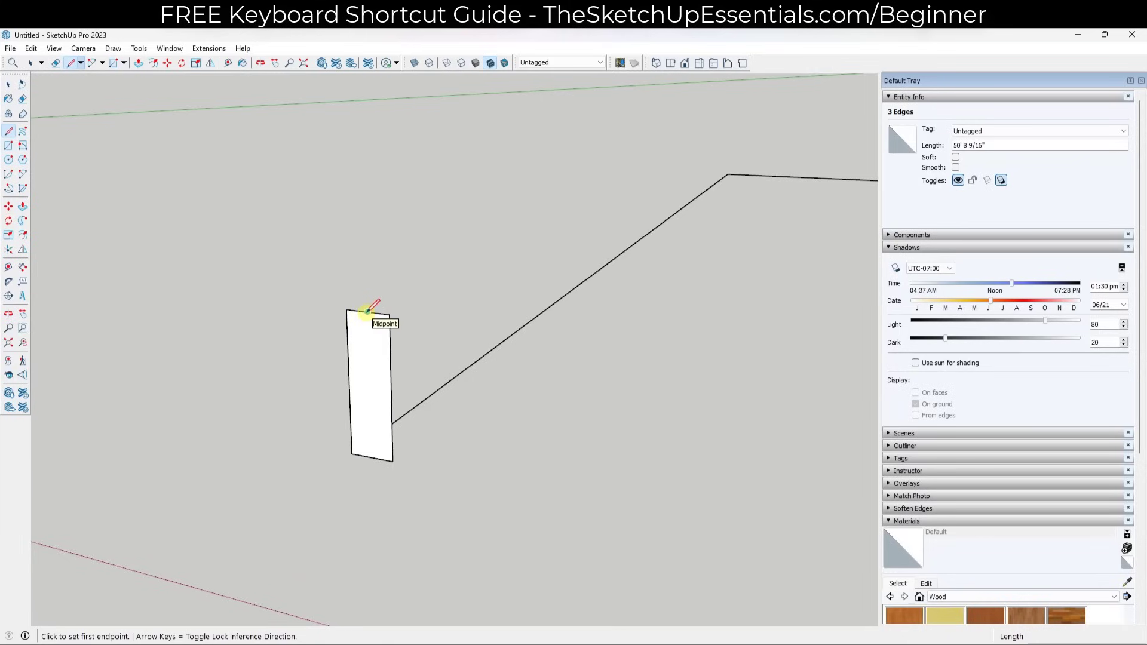
pyautogui.click(367, 311)
pyautogui.click(389, 338)
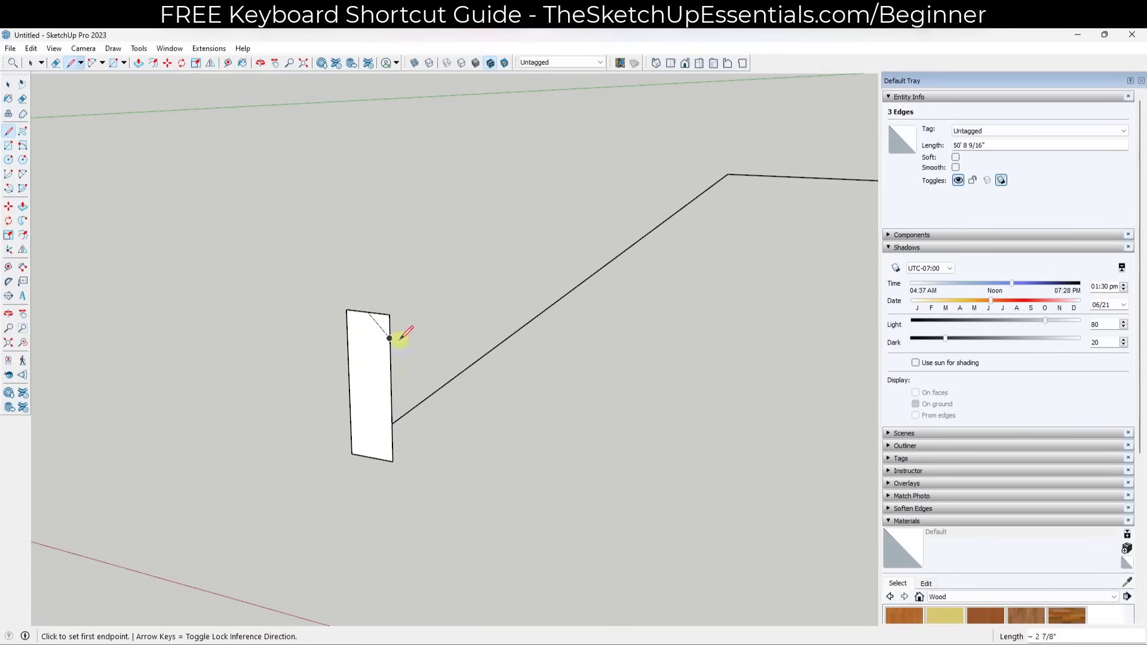
pyautogui.press('e')
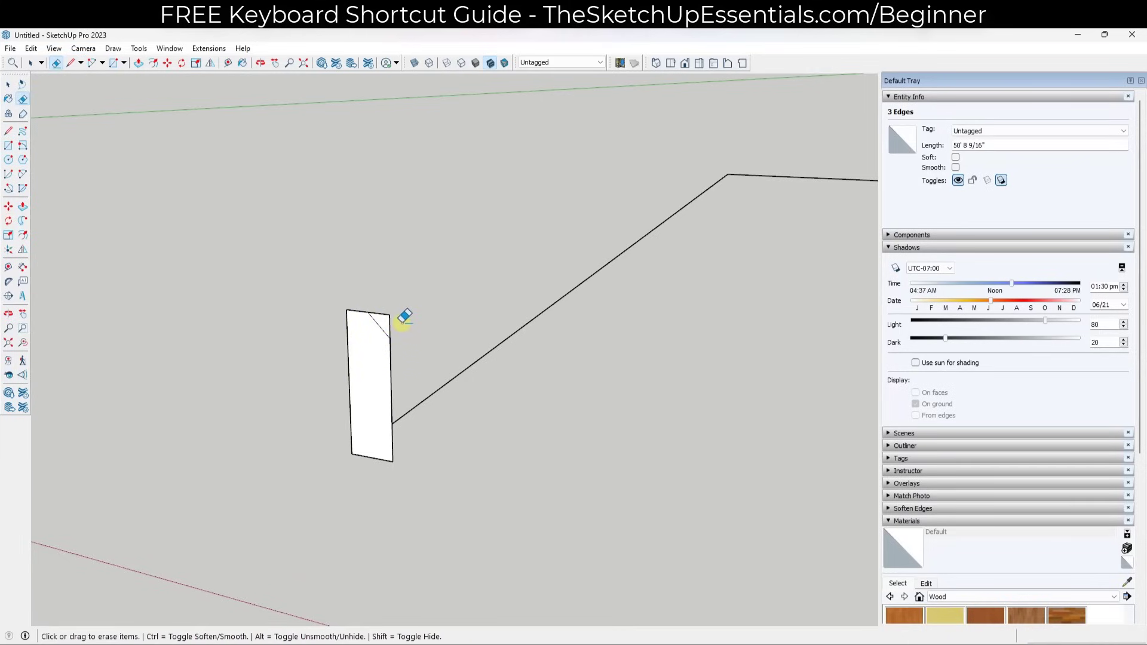
pyautogui.moveTo(402, 324); pyautogui.dragTo(376, 304)
pyautogui.press('space')
# Step: Try to Push/Pull the chamfered profile along the path's first segment, about 20' 5"
pyautogui.scroll(-7, 405, 230)
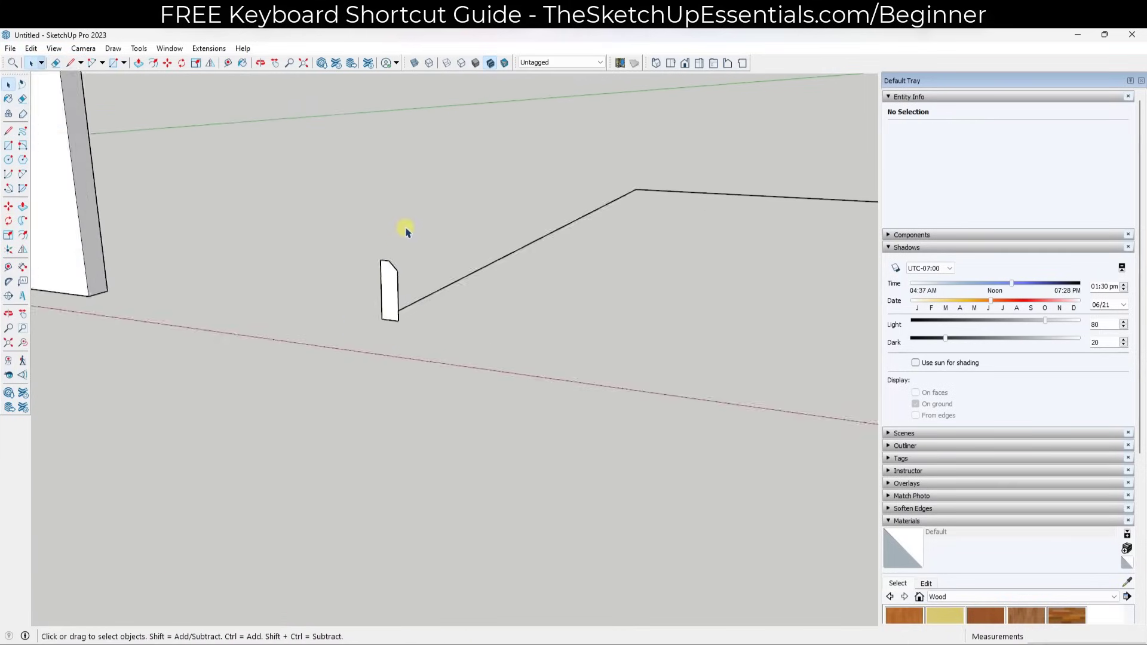
pyautogui.moveTo(406, 230); pyautogui.dragTo(396, 295, button='middle')
pyautogui.press('p')
pyautogui.click(396, 296)
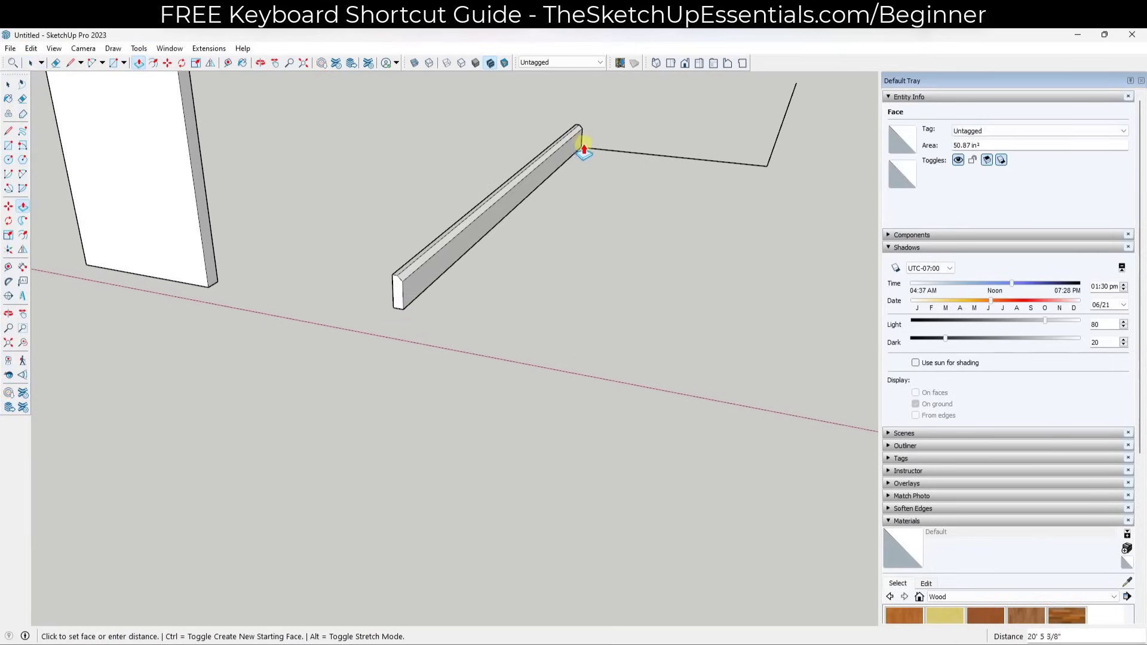
pyautogui.click(588, 157)
pyautogui.moveTo(455, 180); pyautogui.dragTo(586, 179)
pyautogui.moveTo(586, 179); pyautogui.dragTo(707, 167, button='middle')
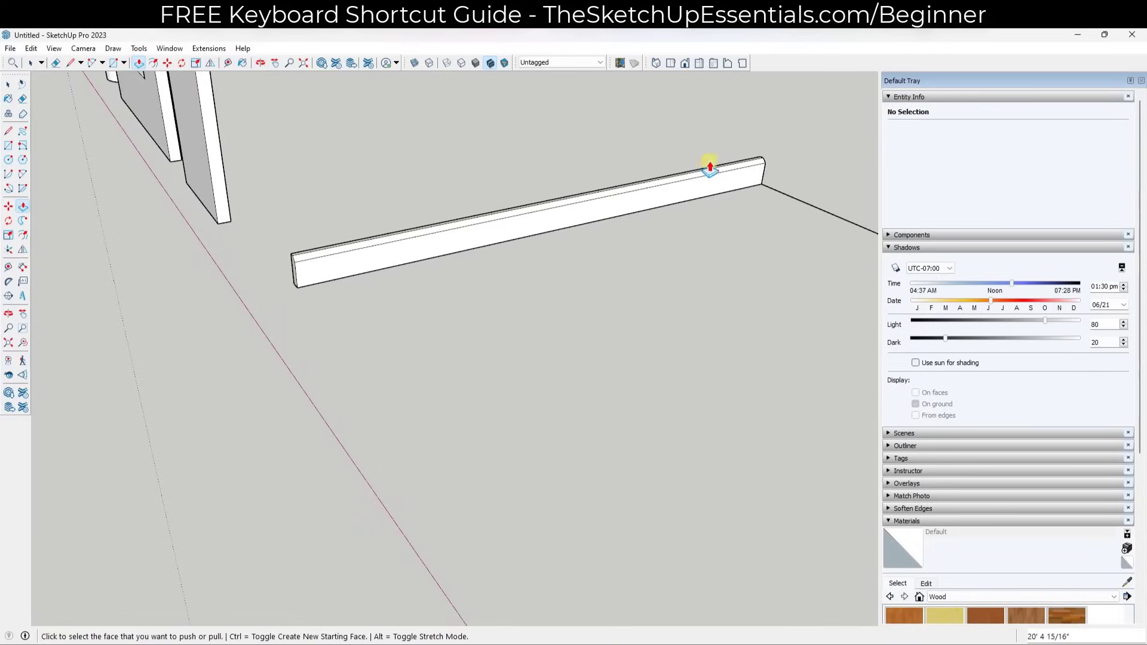
pyautogui.scroll(-3, 676, 179)
pyautogui.moveTo(508, 176); pyautogui.dragTo(668, 200, button='middle')
# Step: Undo the Push/Pull of the chamfered profile
pyautogui.hotkey('ctrl', 'z')
pyautogui.scroll(-3, 600, 195)
pyautogui.press('space')
pyautogui.scroll(4, 651, 197)
pyautogui.moveTo(625, 236); pyautogui.dragTo(666, 200, button='middle')
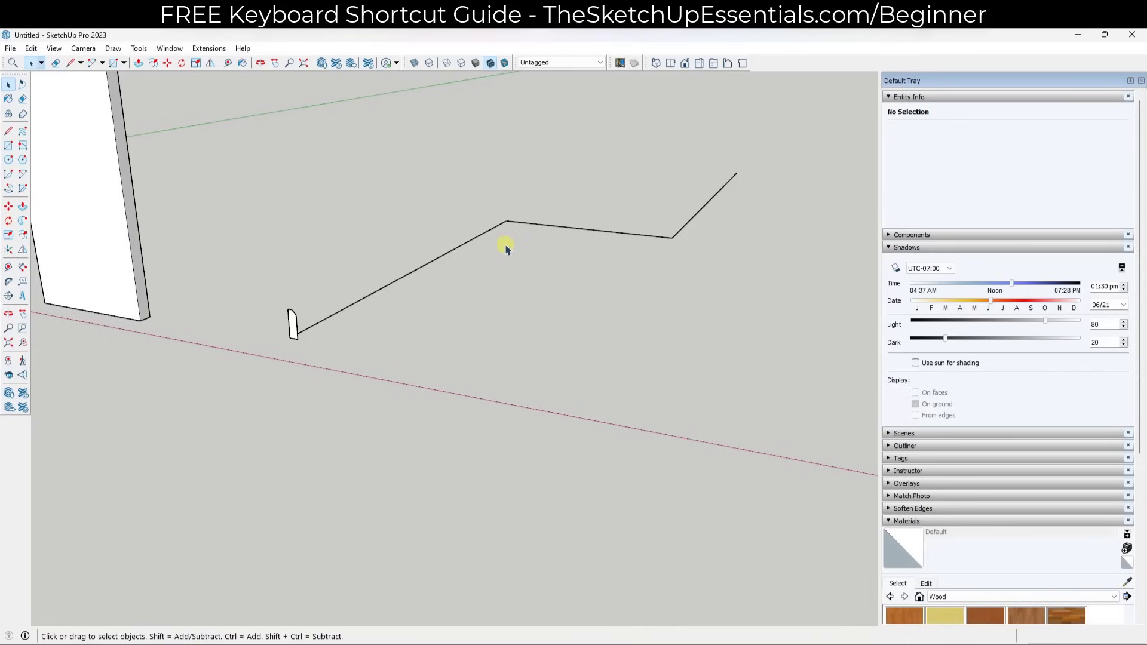
# Step: Select the original path's three edges and extrude the chamfered profile along them with Follow Me
pyautogui.scroll(-3, 481, 247)
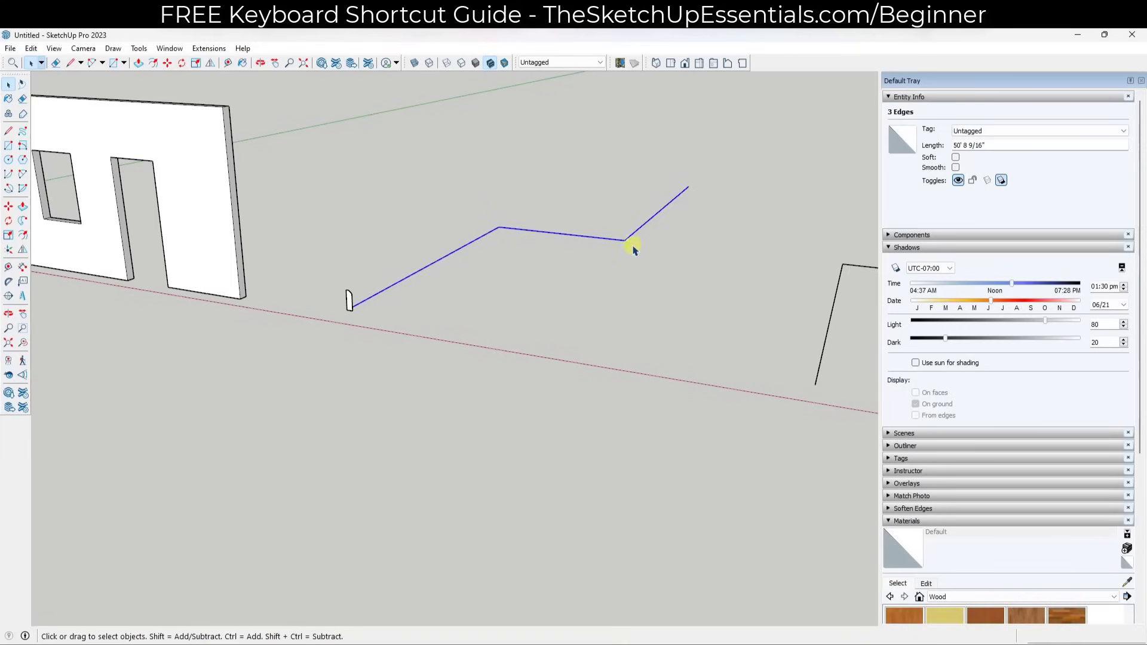
pyautogui.scroll(4, 632, 206)
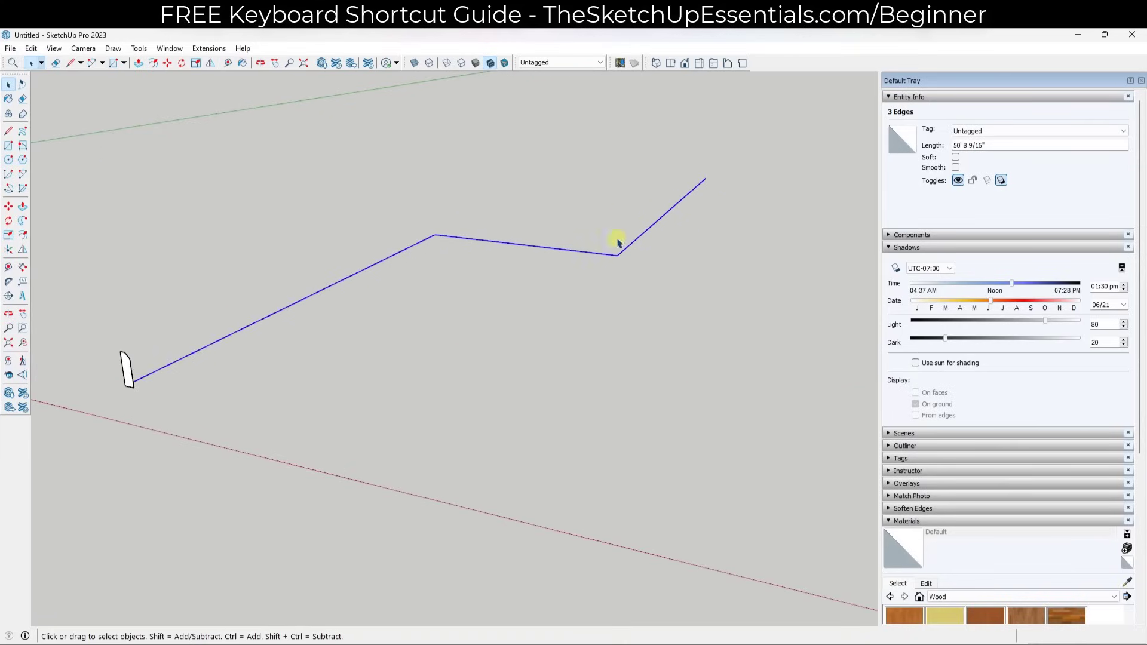
pyautogui.click(22, 222)
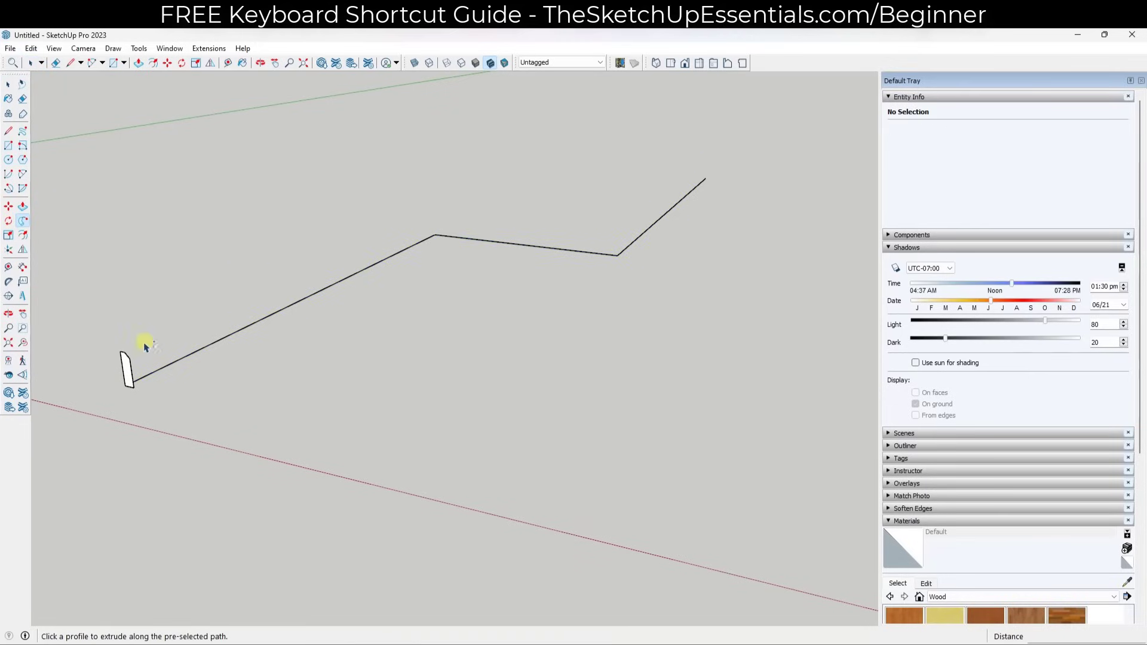
pyautogui.click(129, 373)
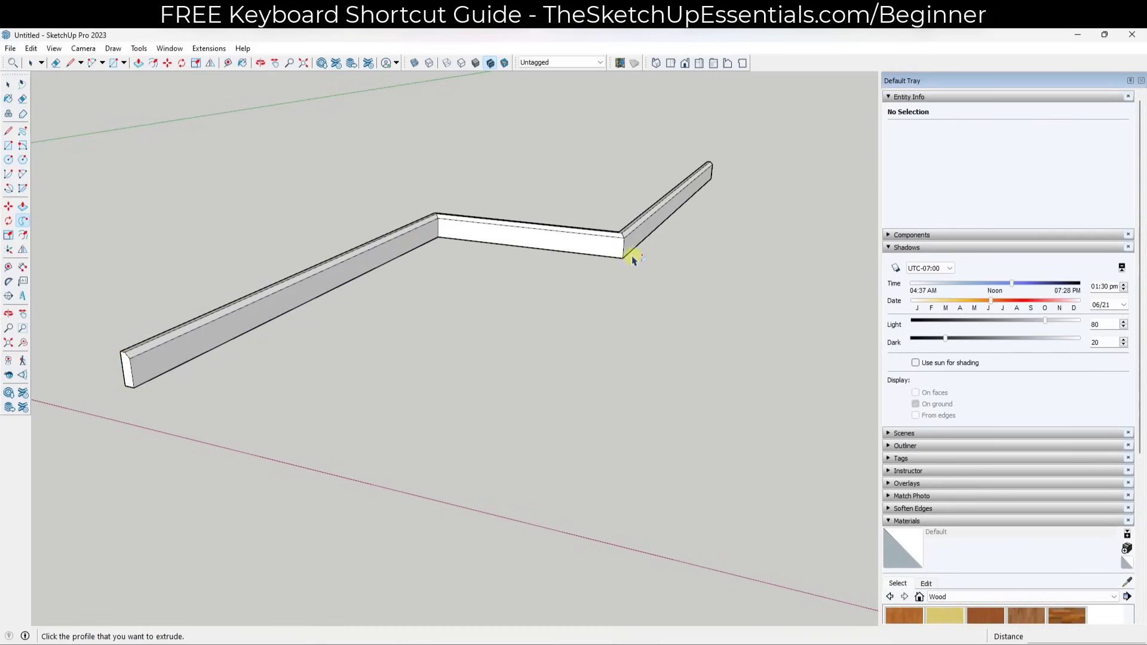
# Step: Inspect the mitred corners of the extruded profile and undo its Follow Me extrusion
pyautogui.moveTo(692, 184); pyautogui.dragTo(632, 249, button='middle')
pyautogui.scroll(6, 628, 285)
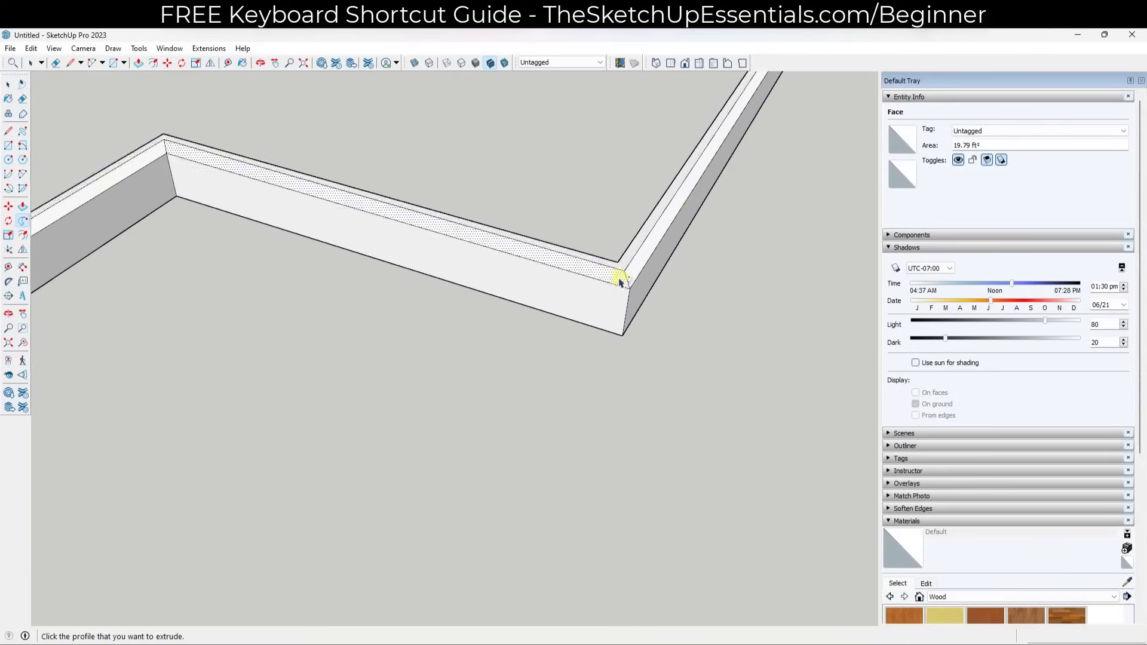
pyautogui.scroll(-1, 541, 245)
pyautogui.scroll(-2, 541, 245)
pyautogui.scroll(4, 240, 185)
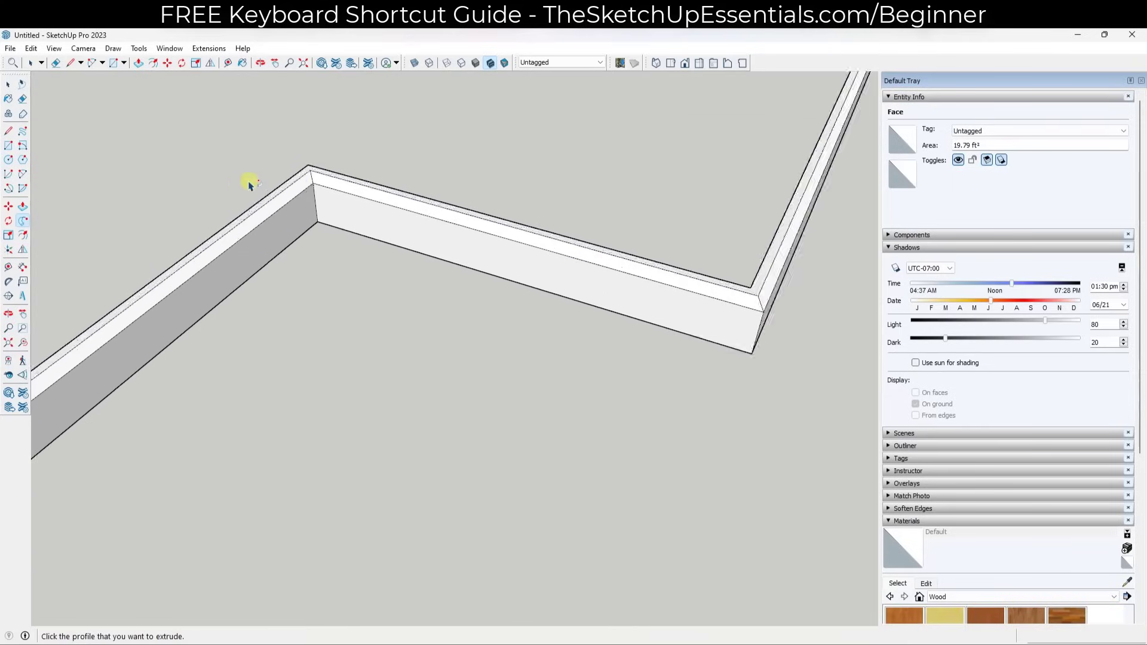
pyautogui.scroll(-8, 323, 168)
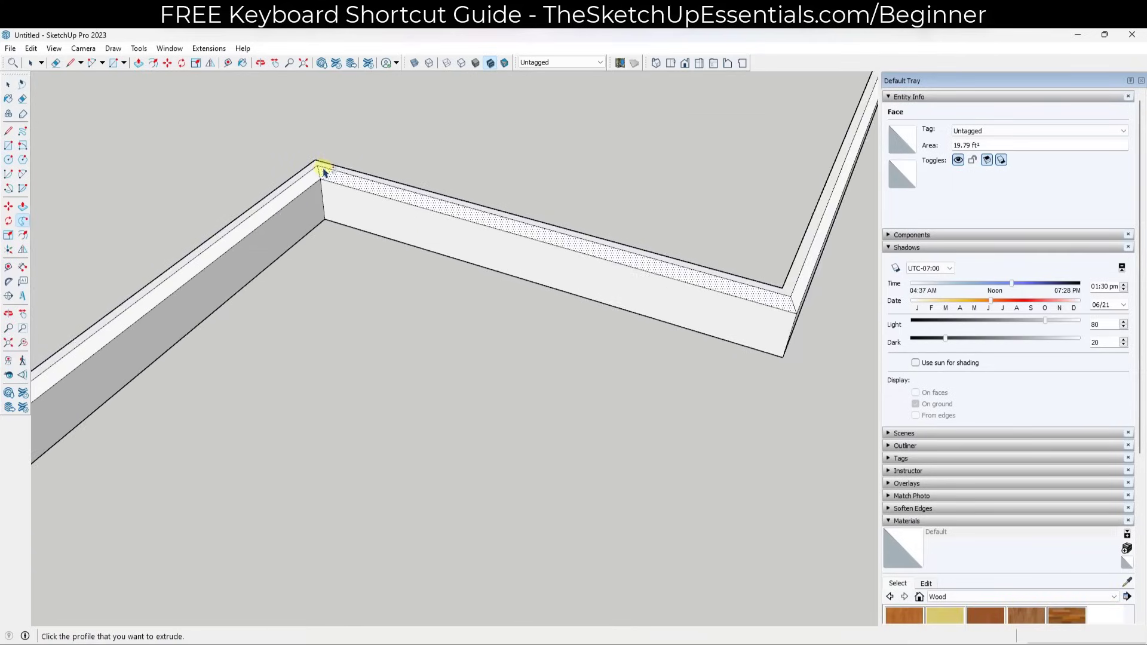
pyautogui.press('space')
pyautogui.hotkey('ctrl', 'z')
# Step: Try Follow Me on the chamfered profile by tracing the three-segment path manually to its far end, and undo the extrusion
pyautogui.click(23, 221)
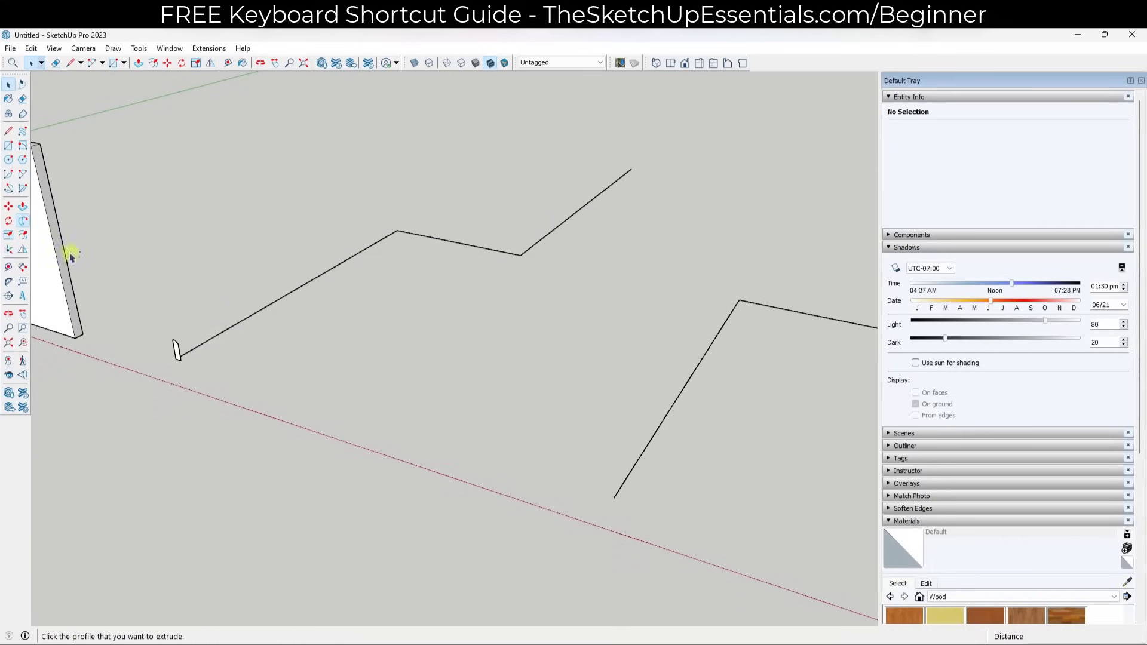
pyautogui.click(176, 349)
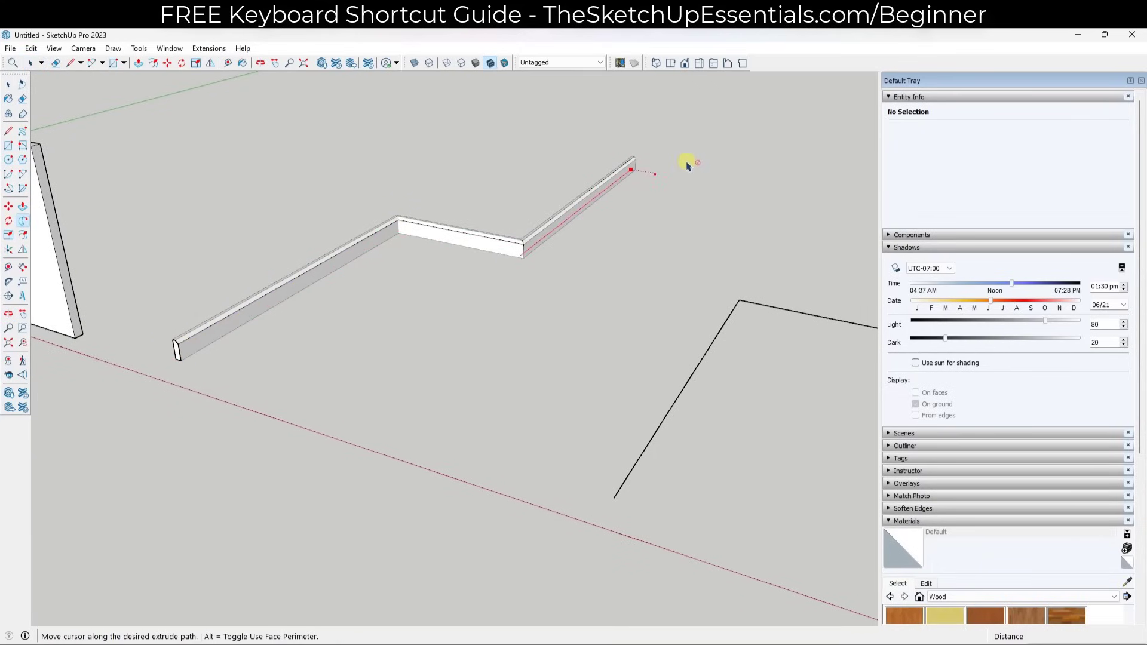
pyautogui.click(688, 166)
pyautogui.press('space')
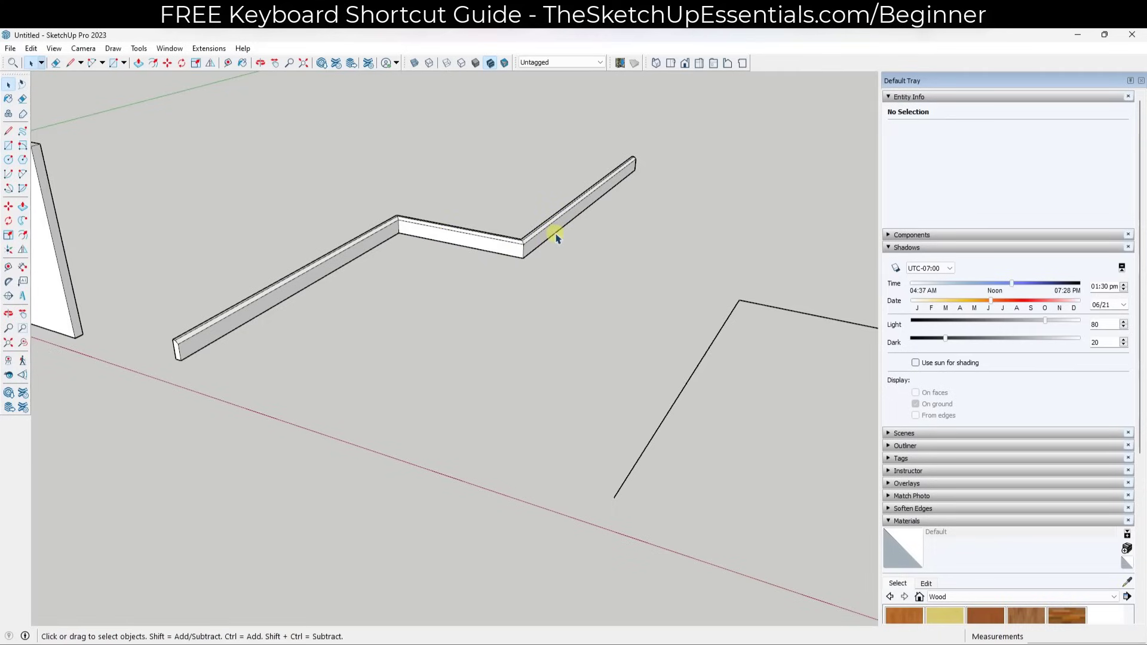
pyautogui.hotkey('ctrl', 'z')
# Step: Select the path's three connected edges and extrude the chamfered profile along them with Follow Me
pyautogui.moveTo(335, 315); pyautogui.dragTo(335, 315)
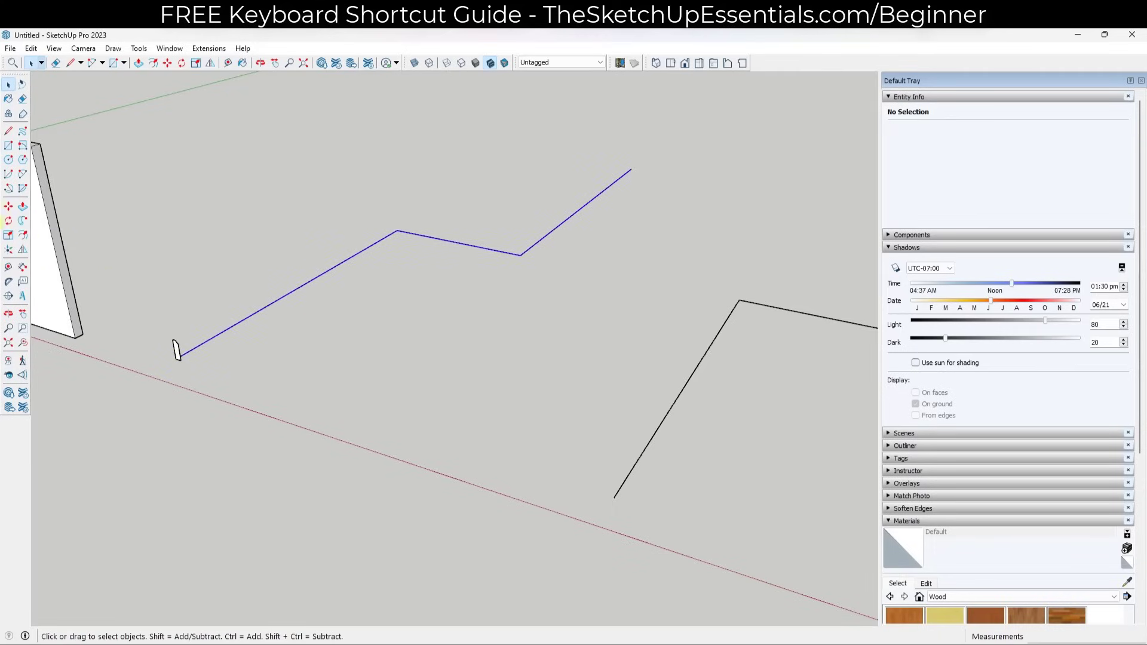
pyautogui.click(23, 220)
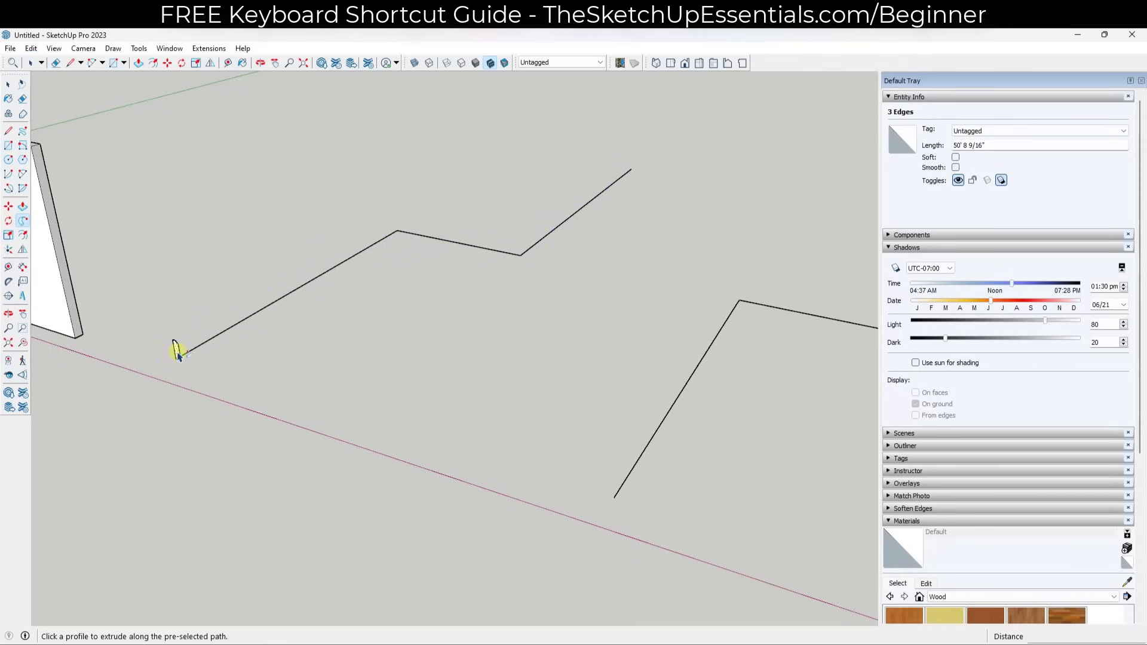
pyautogui.click(177, 352)
# Step: Delete the unused second path beside the extruded profile
pyautogui.moveTo(369, 305); pyautogui.dragTo(506, 290, button='middle')
pyautogui.scroll(-3, 284, 261)
pyautogui.press('space')
pyautogui.click(535, 281)
pyautogui.press('Delete')
# Step: Draw a rectangle of about 275 ft² on the ground beside the red axis and Push/Pull it up into a box
pyautogui.press('r')
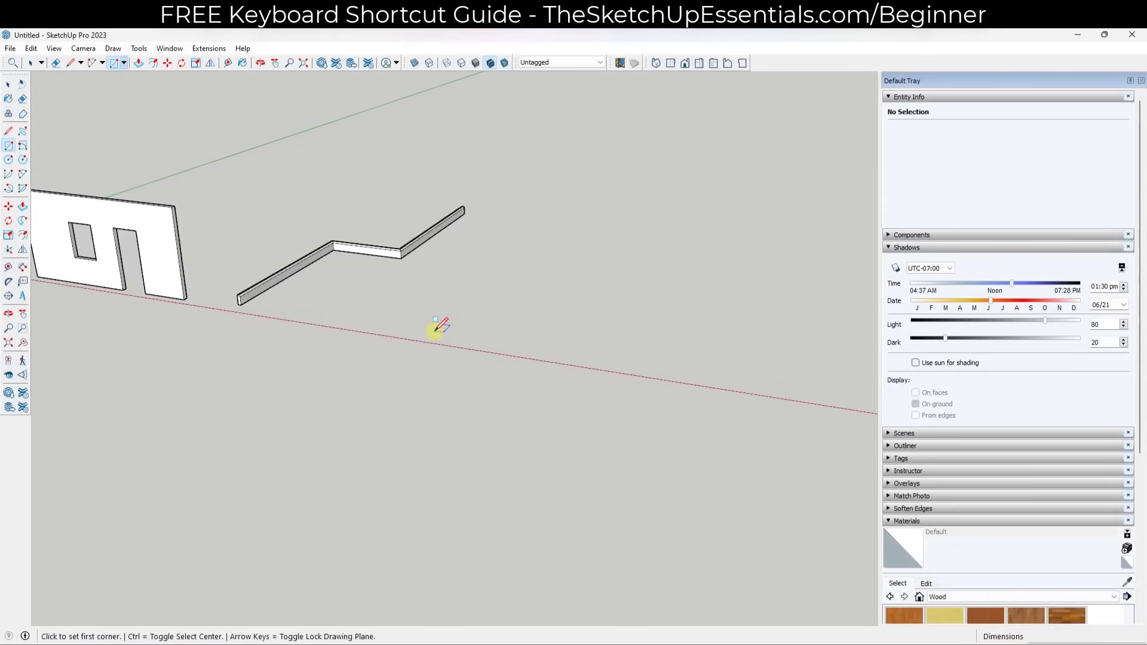
pyautogui.click(438, 336)
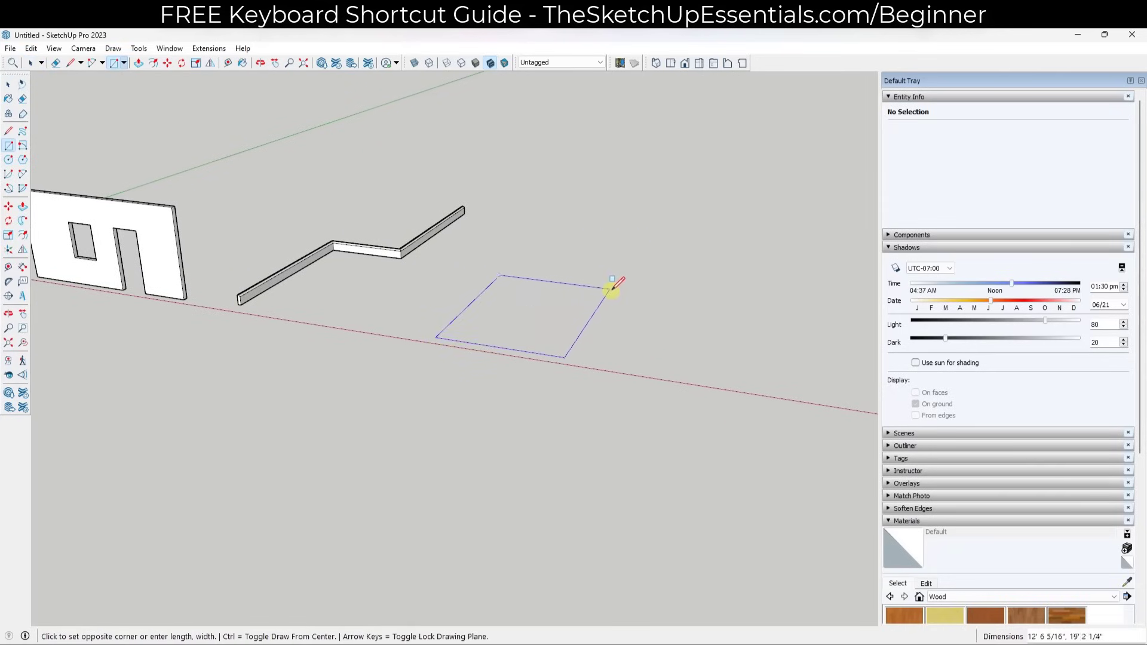
pyautogui.click(623, 288)
pyautogui.press('space')
pyautogui.press('p')
pyautogui.click(545, 335)
pyautogui.click(546, 228)
pyautogui.press('space')
# Step: Draw a diagonal line across the upper corner of the box's white front face to form a small triangle
pyautogui.scroll(5, 558, 251)
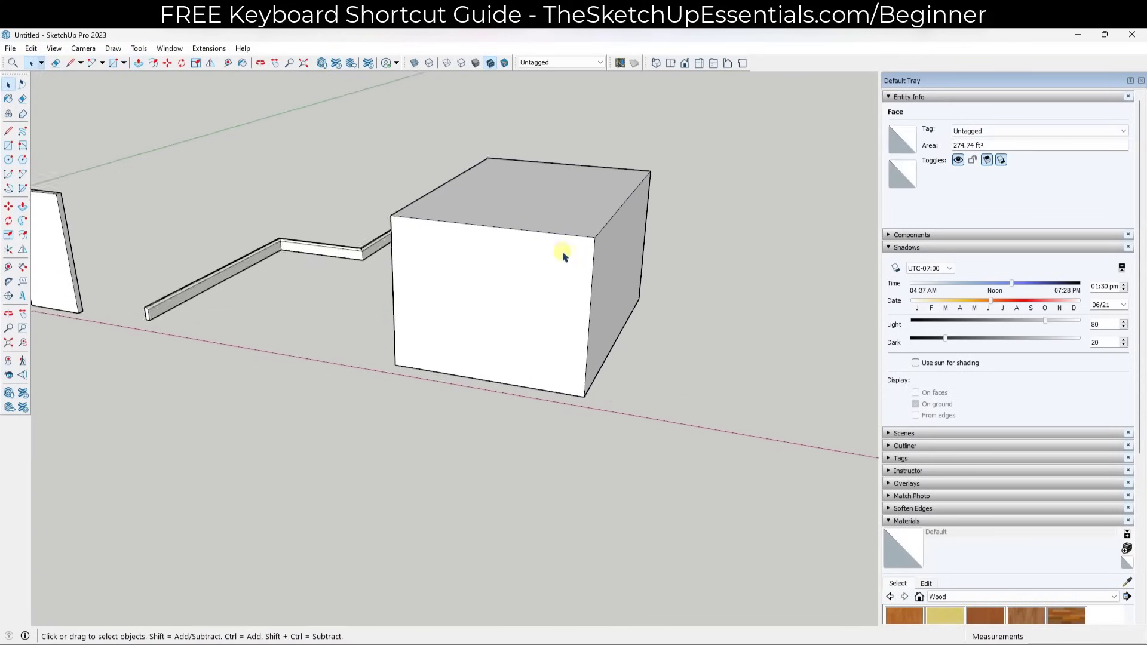
pyautogui.press('l')
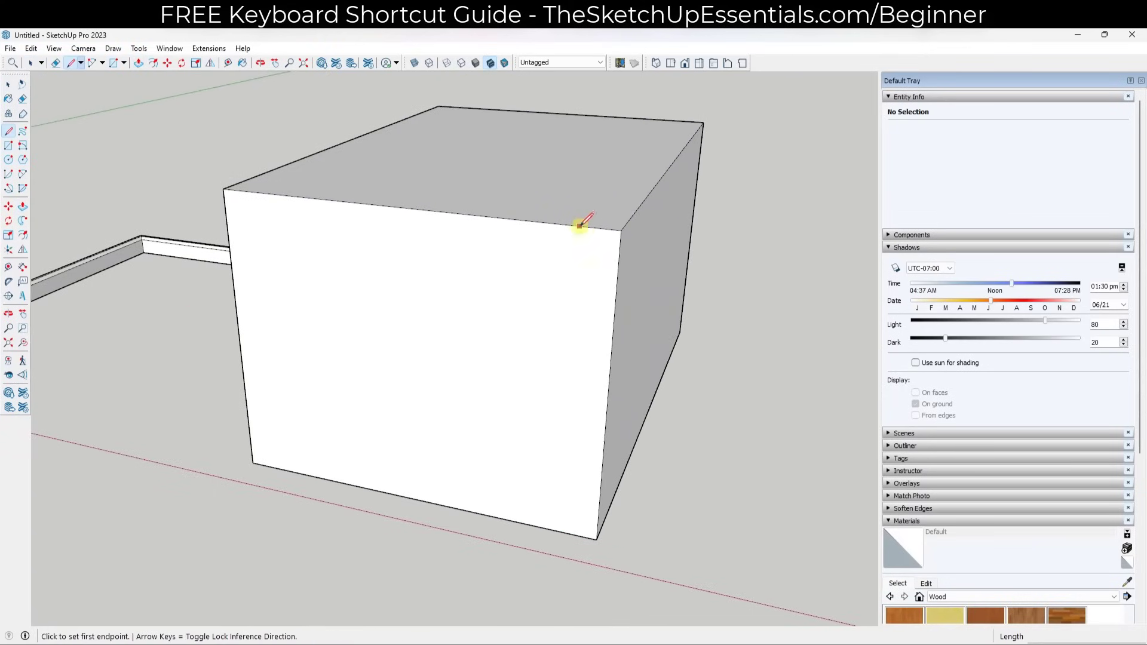
pyautogui.click(577, 226)
pyautogui.click(619, 274)
pyautogui.moveTo(625, 289); pyautogui.dragTo(619, 276, button='middle')
pyautogui.press('space')
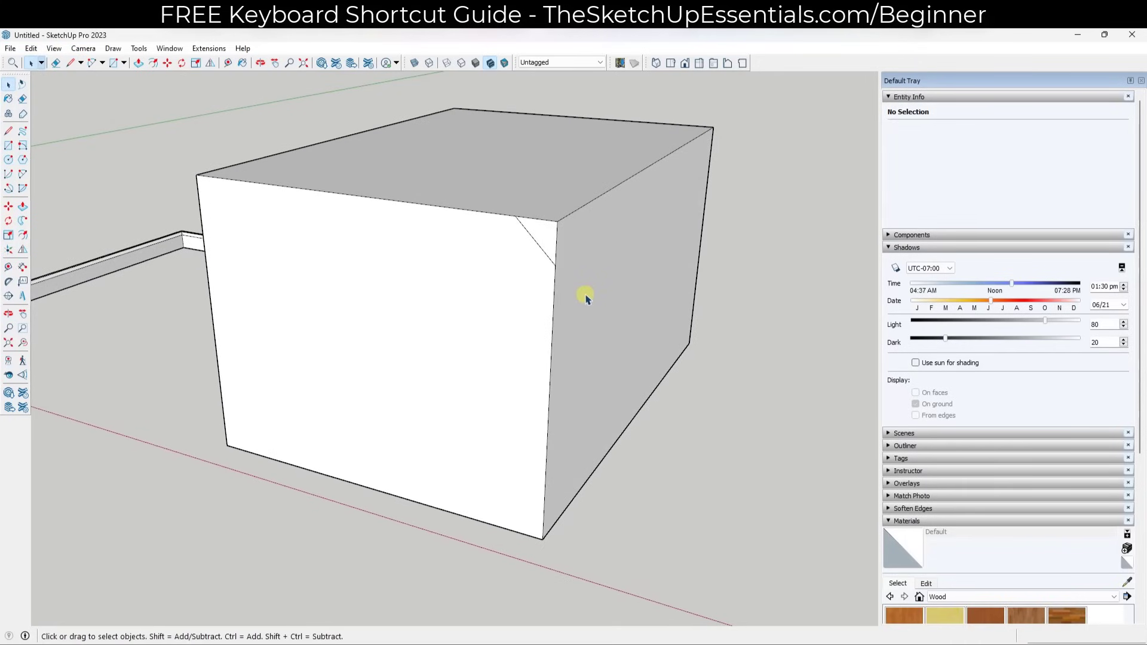
# Step: Try to Push/Pull the corner triangle through the full depth of the box, about 19' 9", and undo the cut
pyautogui.press('p')
pyautogui.click(544, 234)
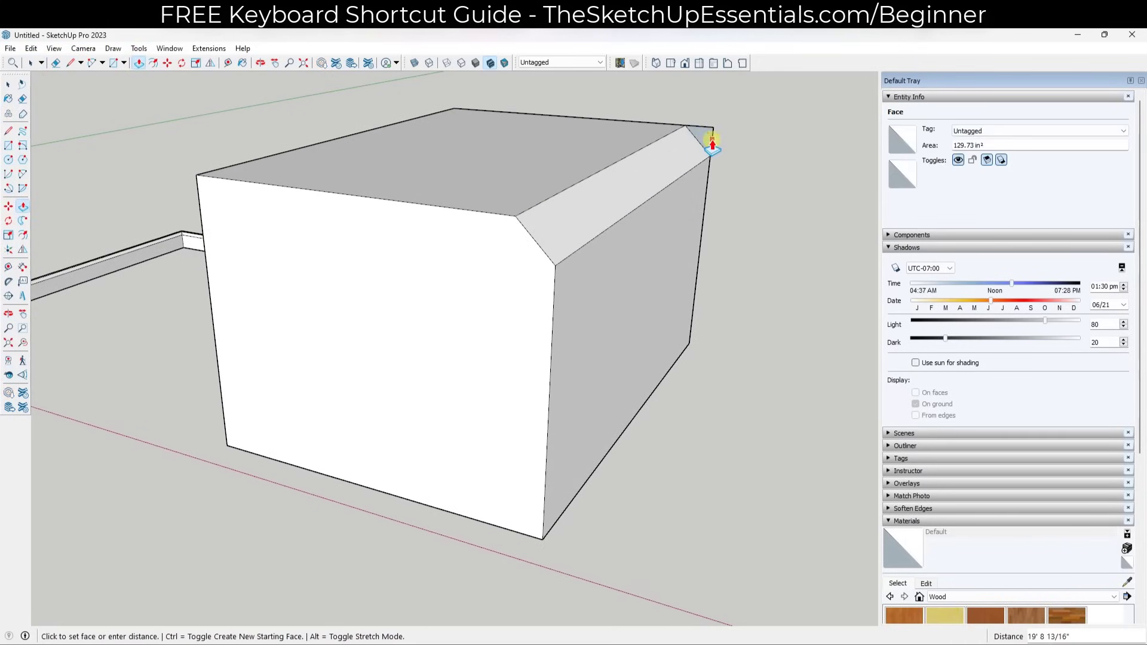
pyautogui.moveTo(566, 258); pyautogui.dragTo(641, 284, button='middle')
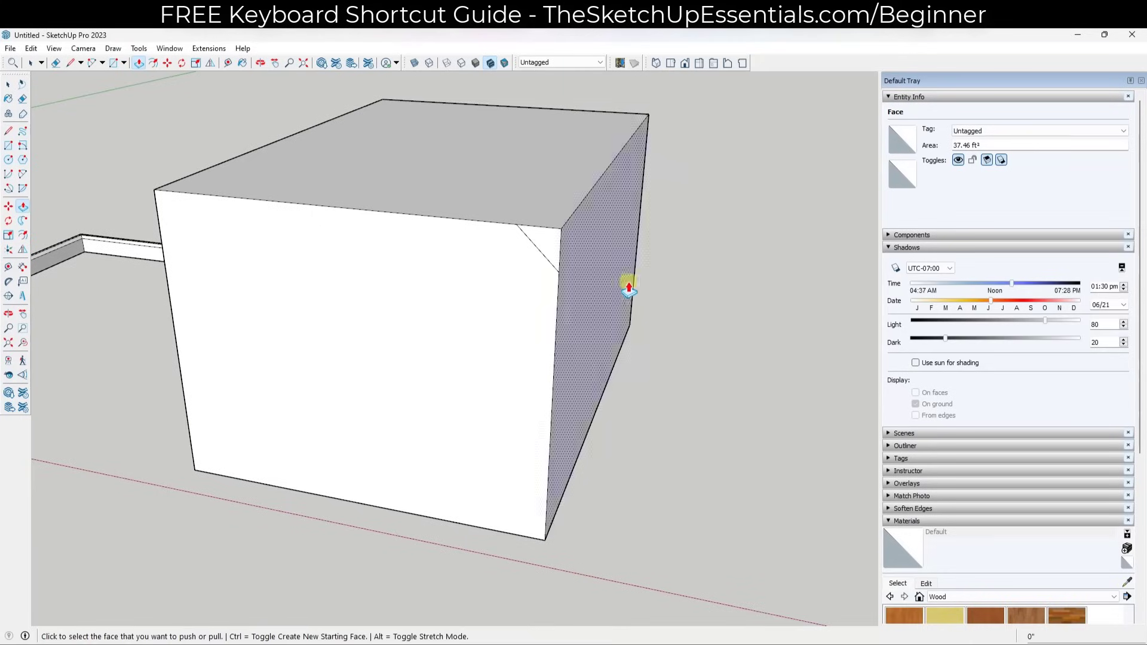
pyautogui.scroll(-2, 597, 287)
pyautogui.press('space')
pyautogui.moveTo(564, 288); pyautogui.dragTo(510, 285, button='middle')
pyautogui.scroll(1, 362, 282)
pyautogui.scroll(2, 577, 280)
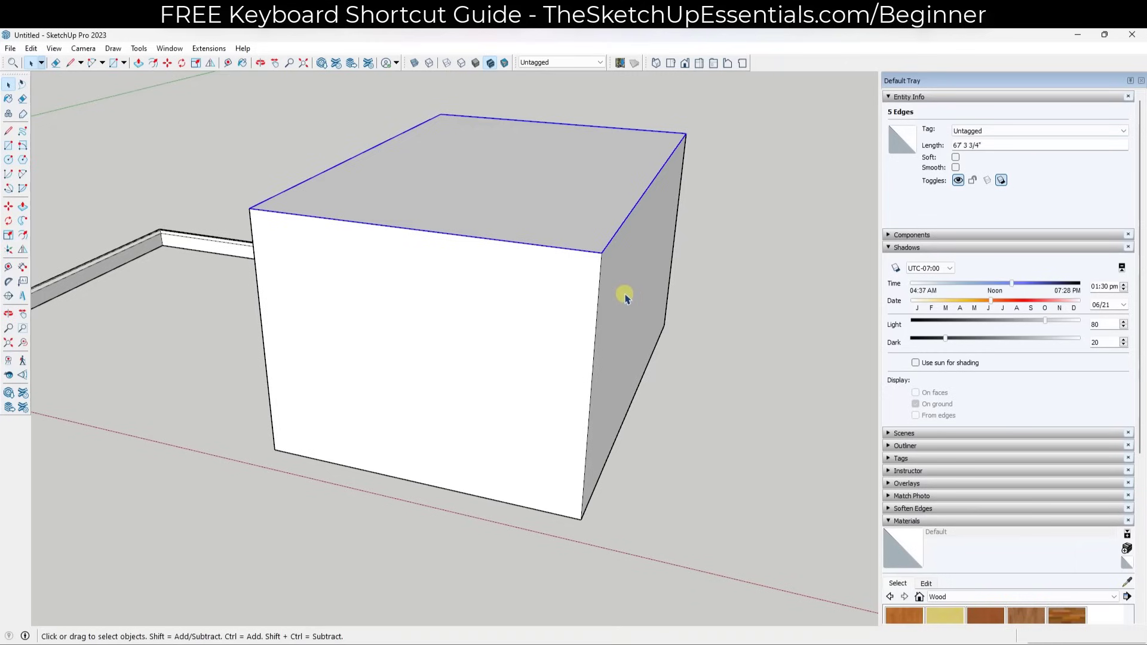
pyautogui.click(770, 285)
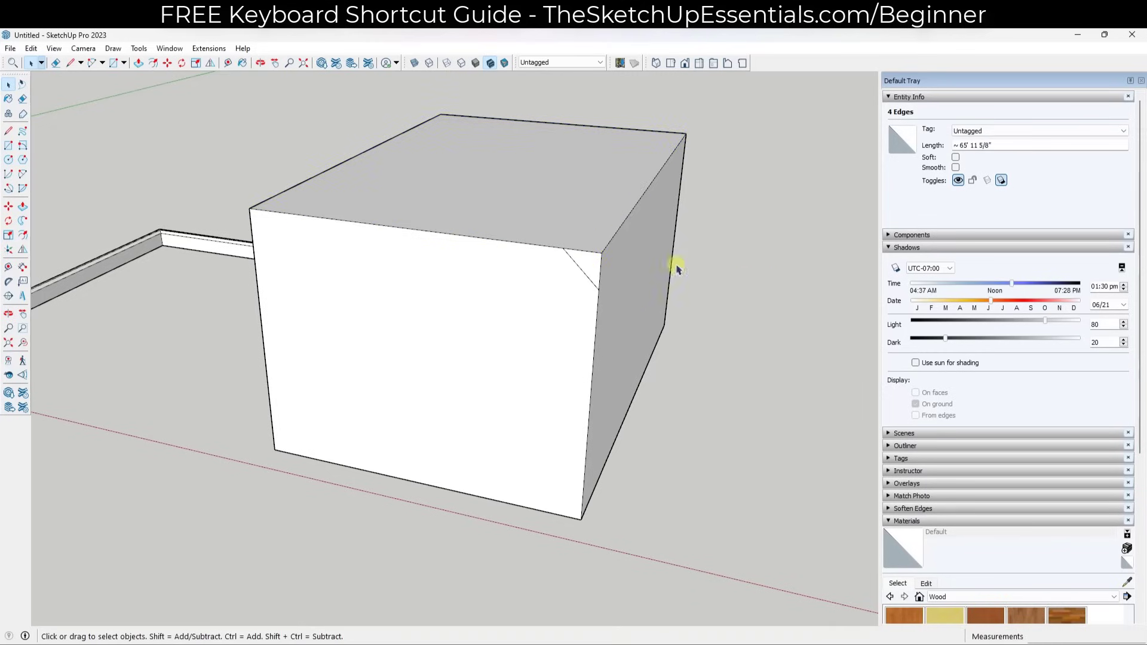
# Step: Select the box's top face as the path and cut a chamfer around its perimeter using Follow Me on the corner triangle
pyautogui.click(531, 163)
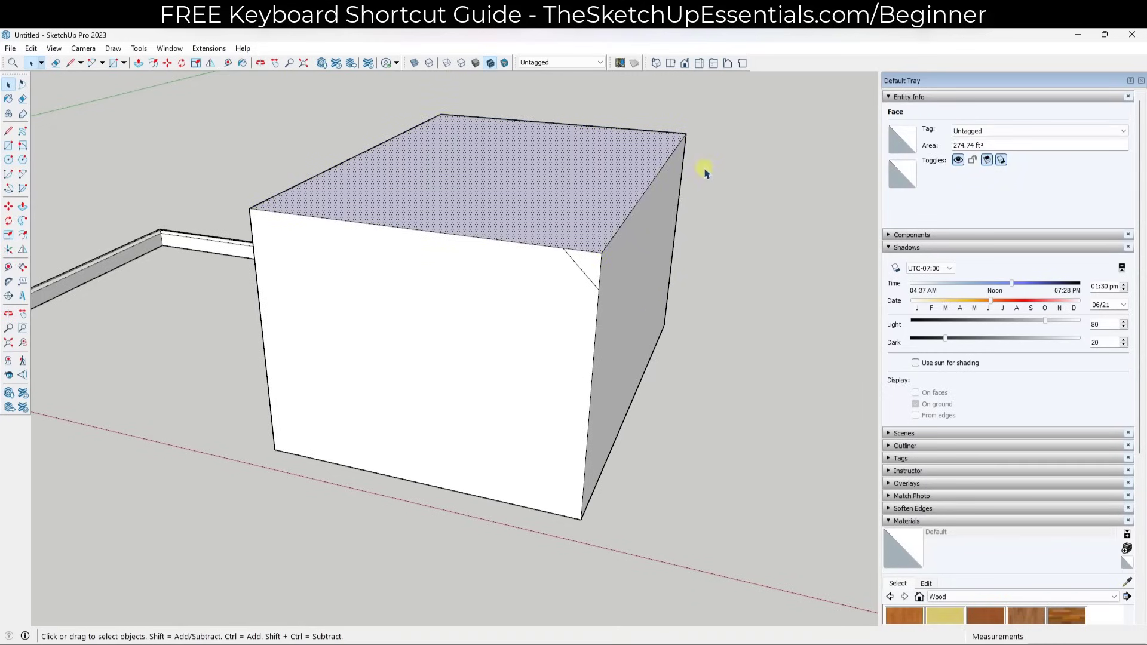
pyautogui.scroll(2, 694, 177)
pyautogui.scroll(-2, 741, 230)
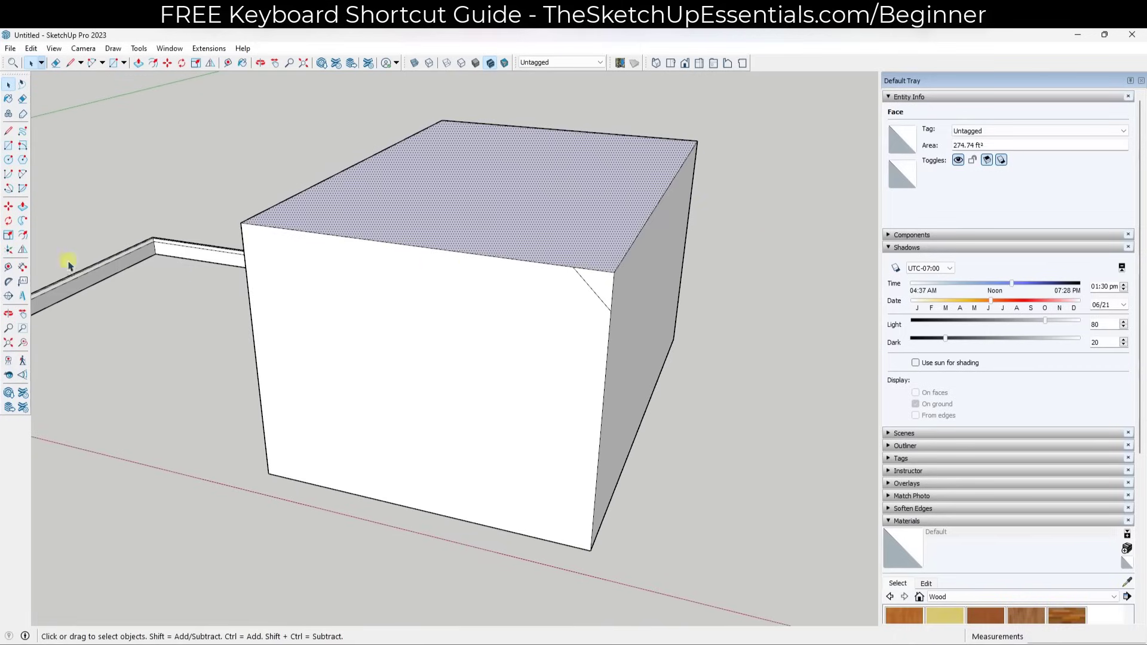
pyautogui.click(22, 222)
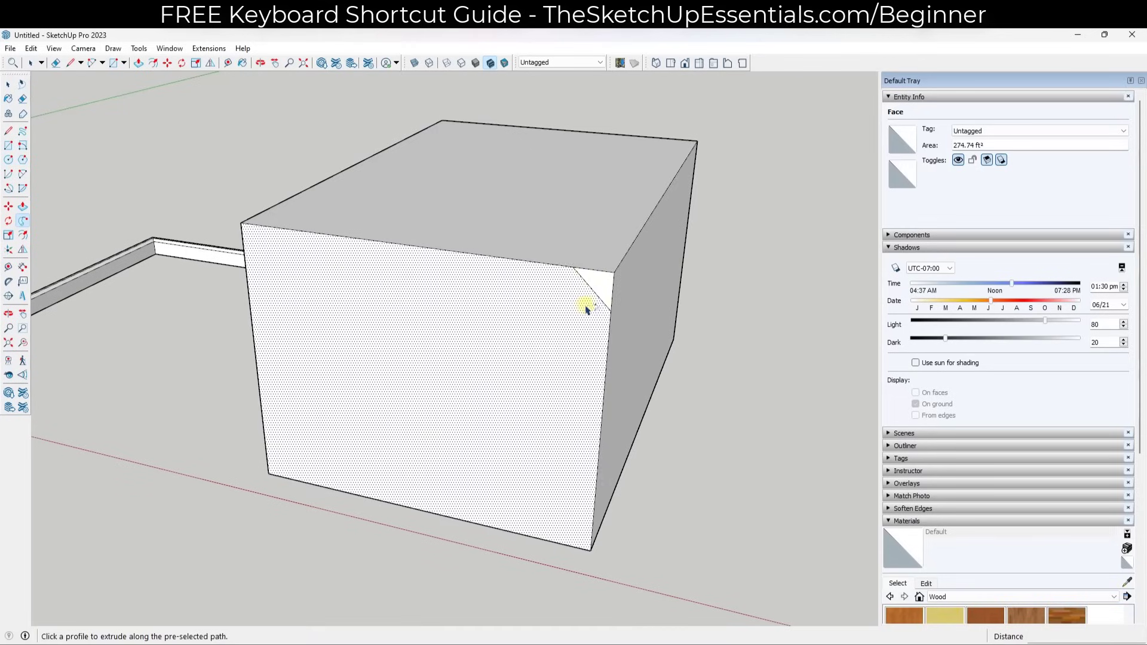
pyautogui.click(594, 287)
pyautogui.moveTo(678, 274); pyautogui.dragTo(660, 280, button='middle')
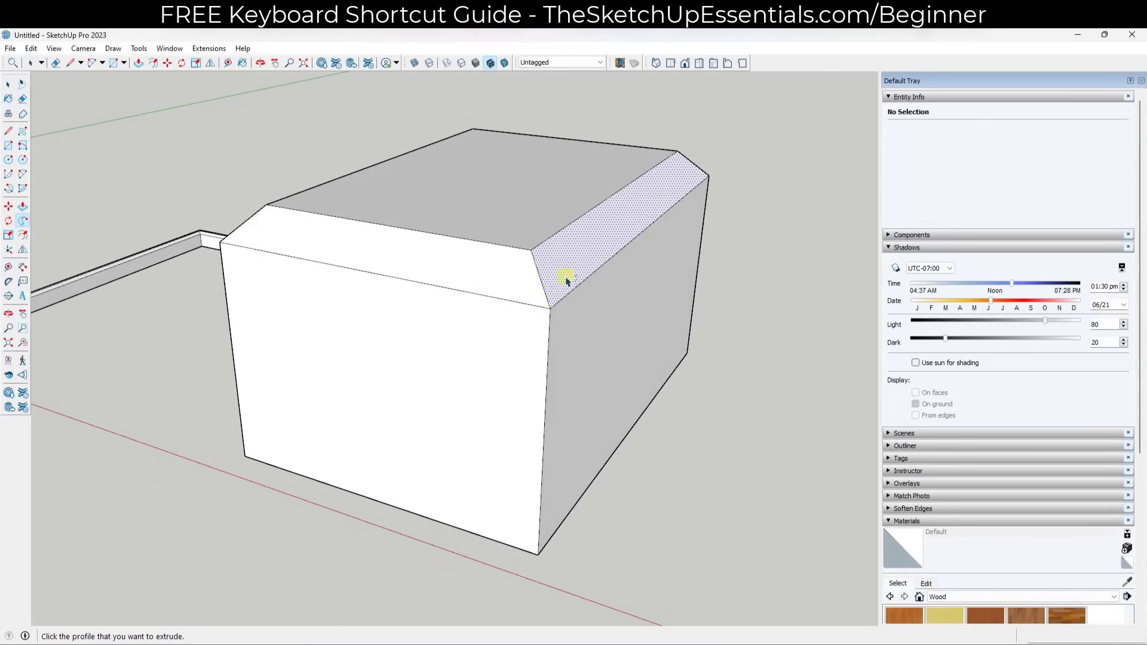
# Step: Draw a rectangle about 8 7/8" by 1' 8 9/16" on the white front face, against its vertical edge with the grey side
pyautogui.moveTo(543, 368); pyautogui.dragTo(579, 348, button='middle')
pyautogui.scroll(-3, 594, 328)
pyautogui.press('space')
pyautogui.press('r')
pyautogui.scroll(2, 583, 341)
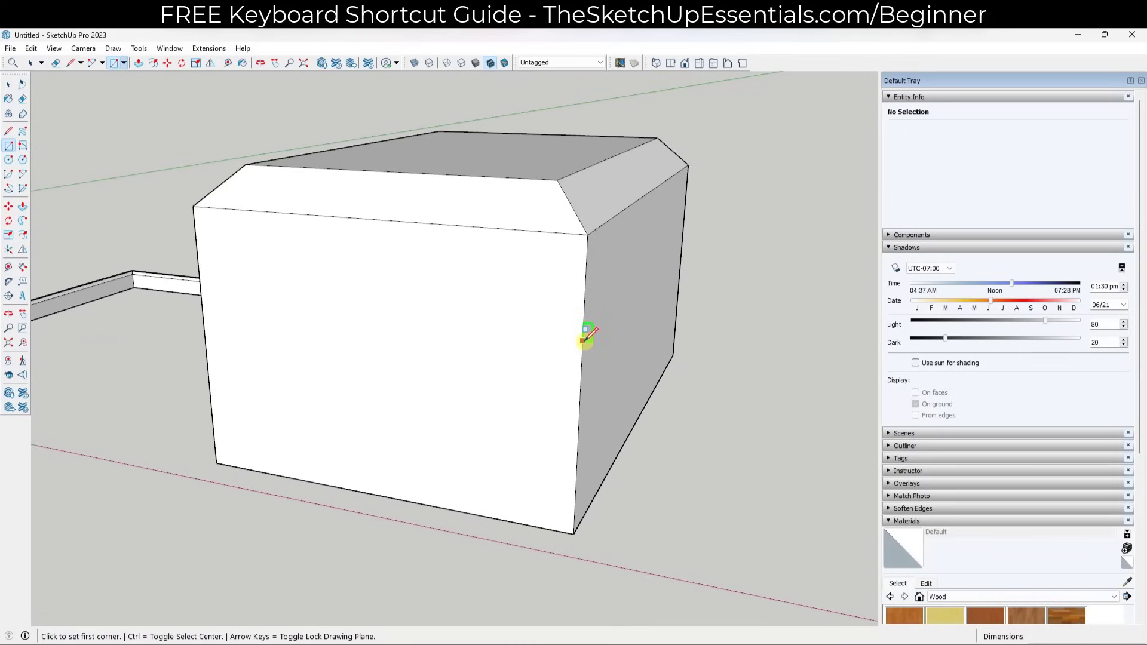
pyautogui.click(583, 340)
pyautogui.click(562, 391)
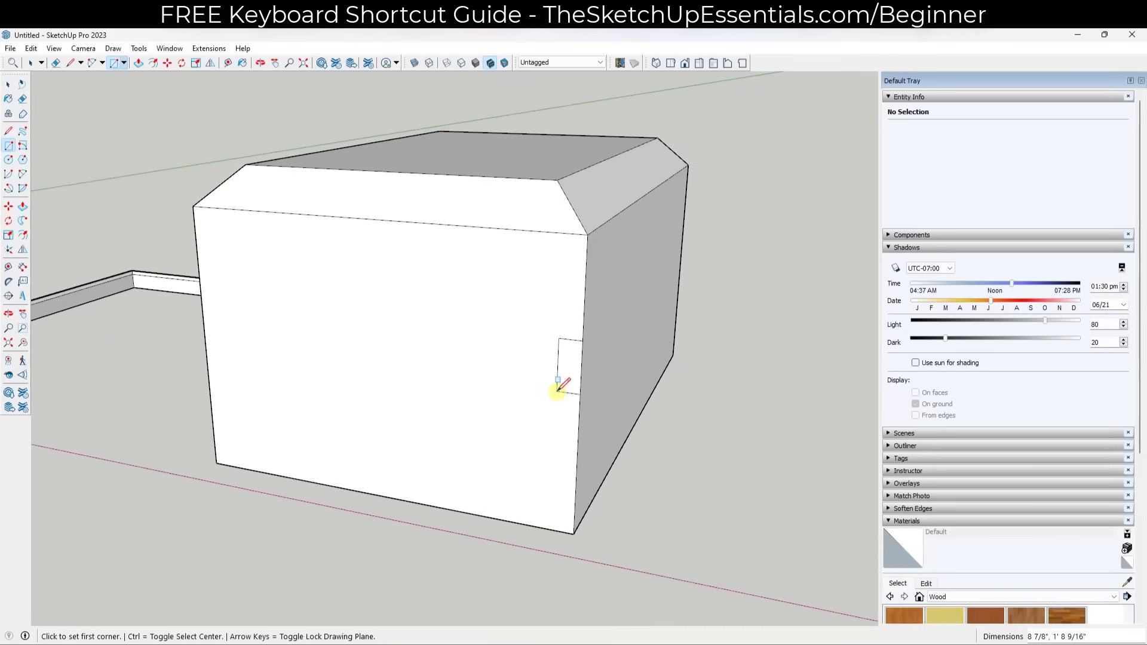
pyautogui.press('space')
# Step: Select the box's bottom face as the path and cut a groove around the box using Follow Me on the small rectangle
pyautogui.moveTo(594, 410); pyautogui.dragTo(559, 253, button='middle')
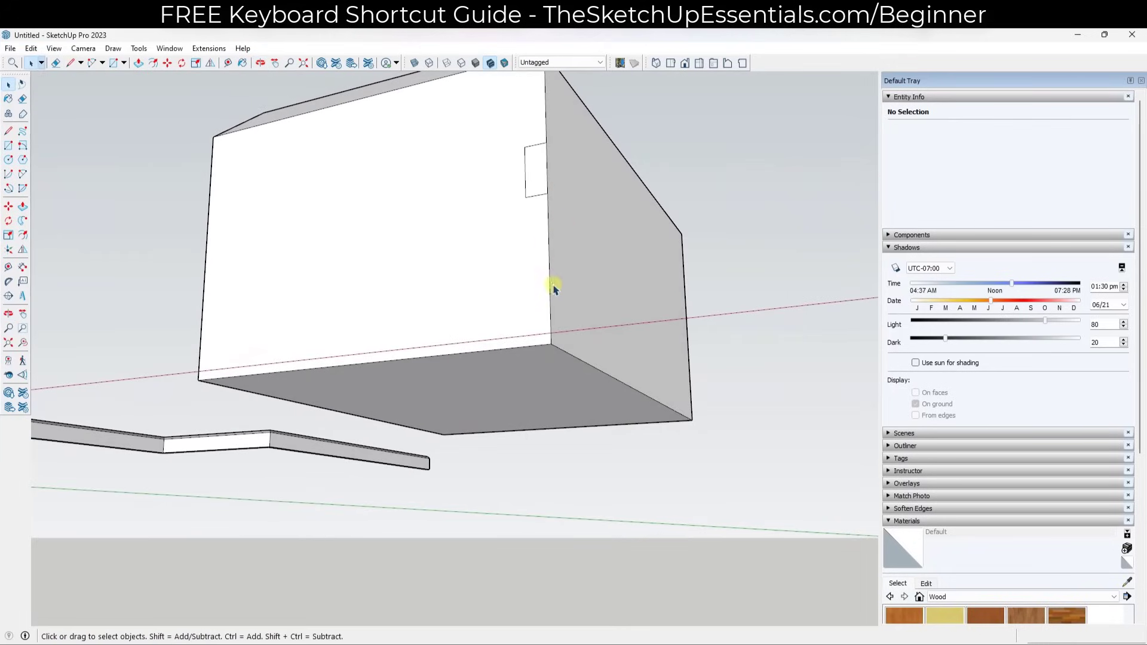
pyautogui.click(537, 370)
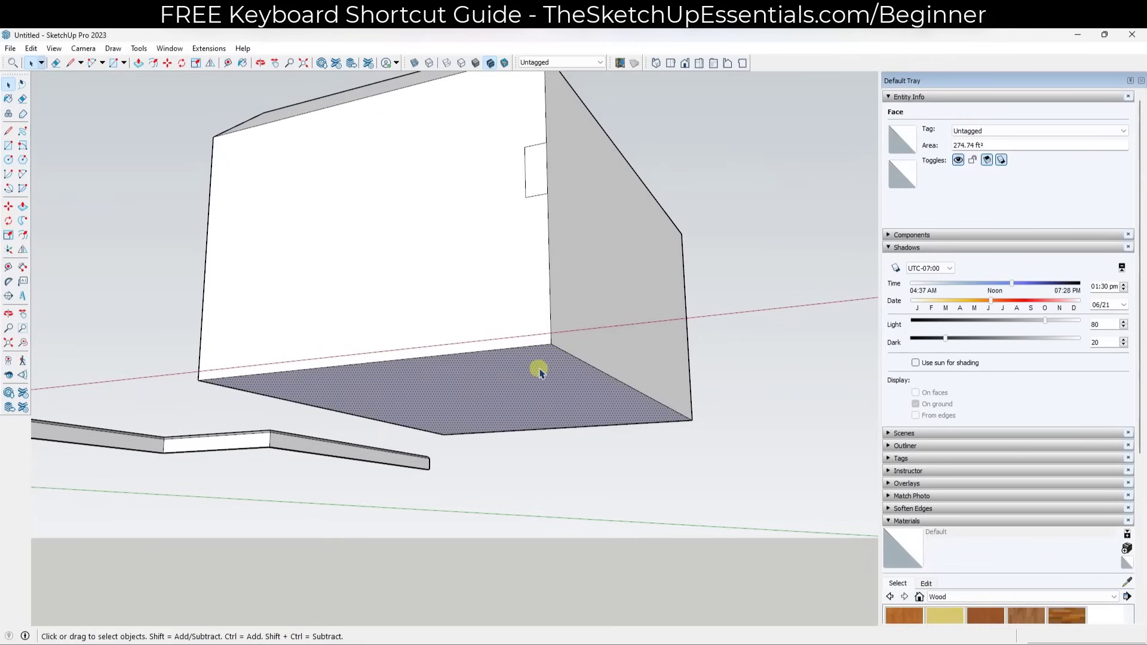
pyautogui.click(22, 220)
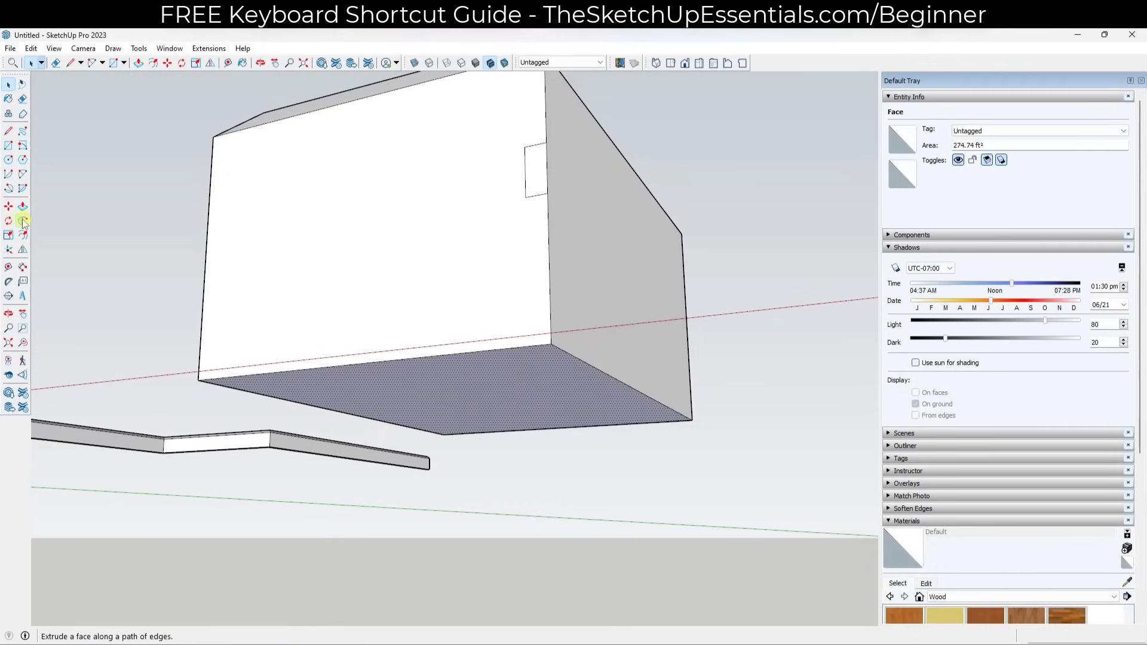
pyautogui.click(536, 170)
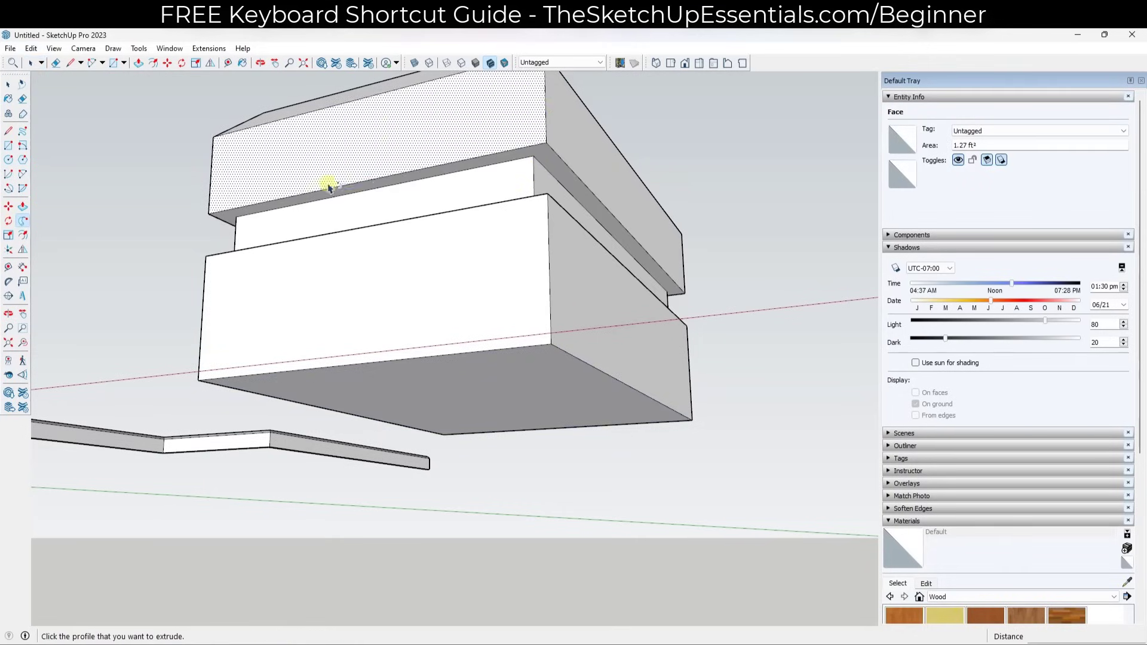
# Step: Examine the box's chamfered top and surrounding groove from different angles and distances
pyautogui.moveTo(313, 223); pyautogui.dragTo(350, 341, button='middle')
pyautogui.scroll(-5, 350, 340)
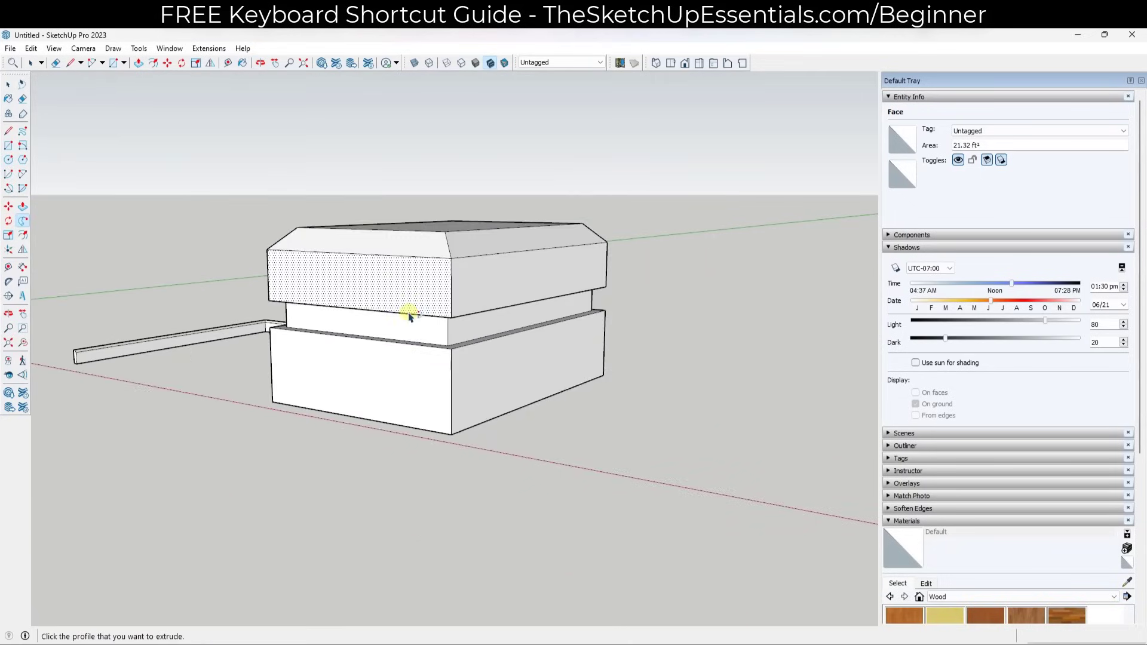
pyautogui.moveTo(435, 320); pyautogui.dragTo(446, 243, button='middle')
pyautogui.press('space')
pyautogui.scroll(3, 738, 283)
pyautogui.scroll(-2, 290, 256)
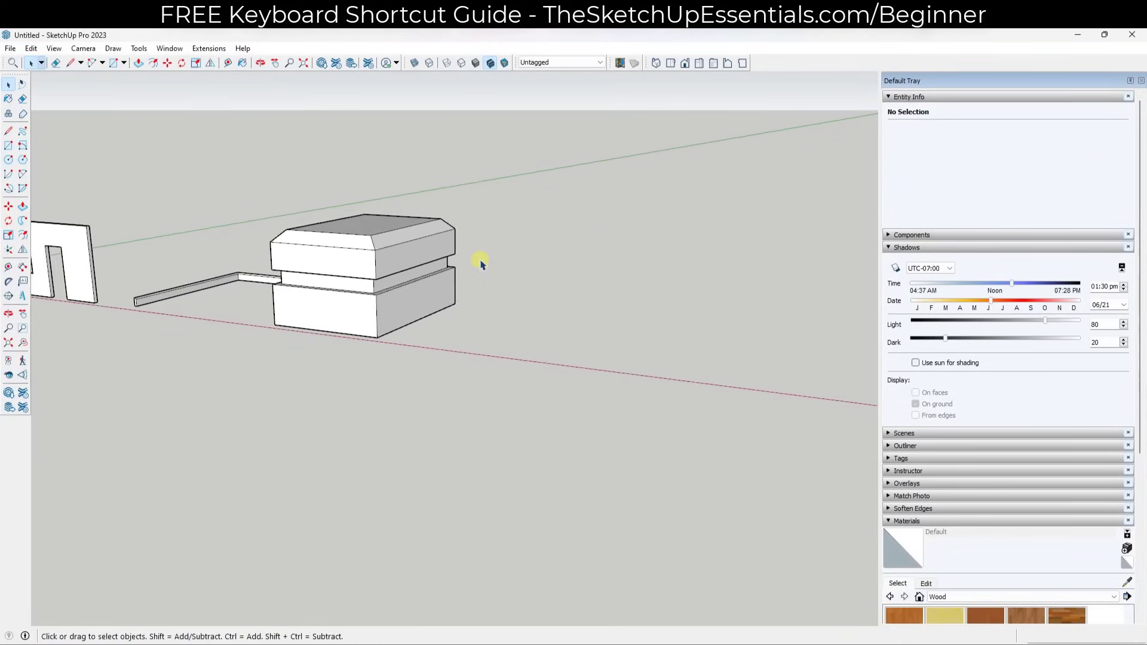
pyautogui.scroll(2, 551, 270)
pyautogui.moveTo(551, 270); pyautogui.dragTo(585, 281, button='middle')
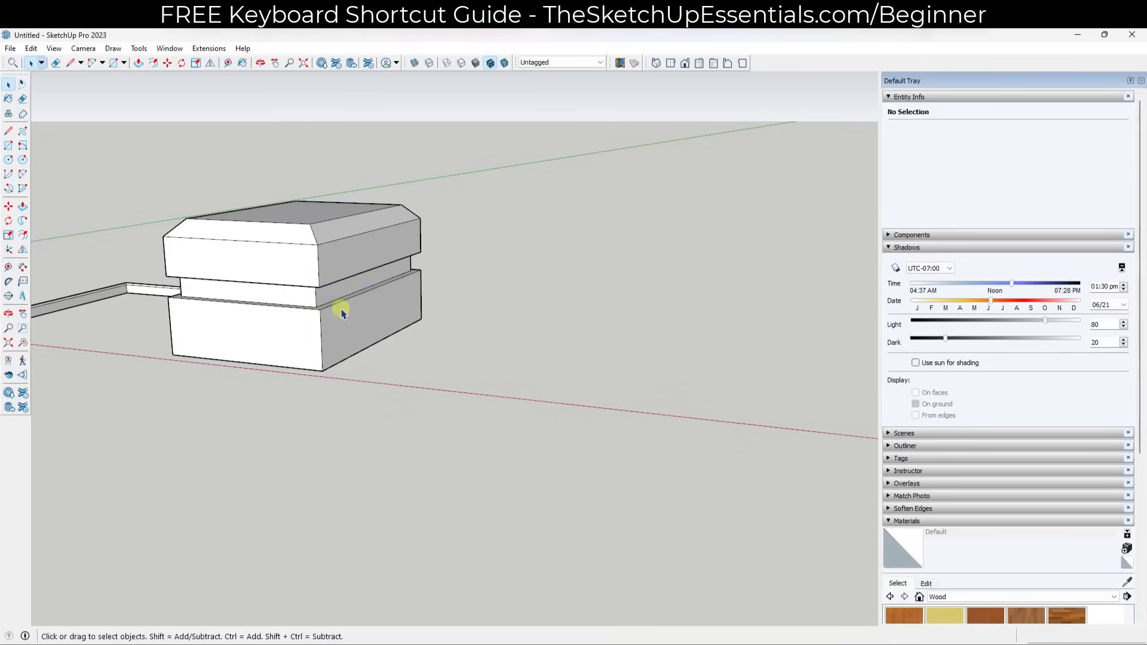
pyautogui.scroll(2, 323, 287)
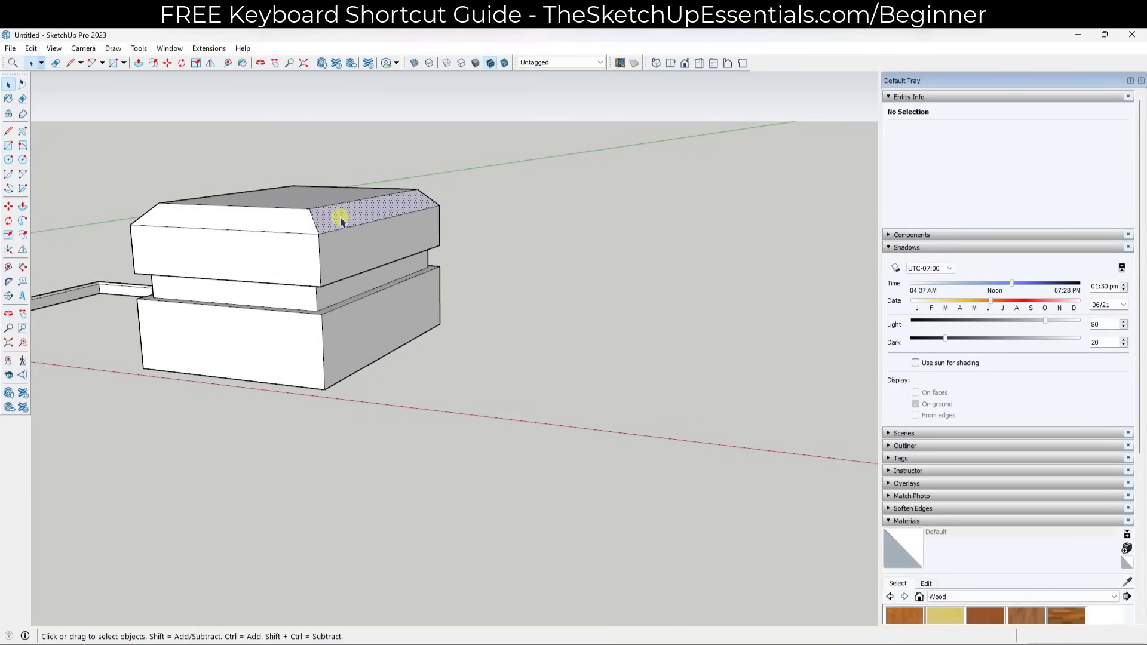
# Step: Try to move the grey side face of the box's upper block outward with the Move tool
pyautogui.click(308, 240)
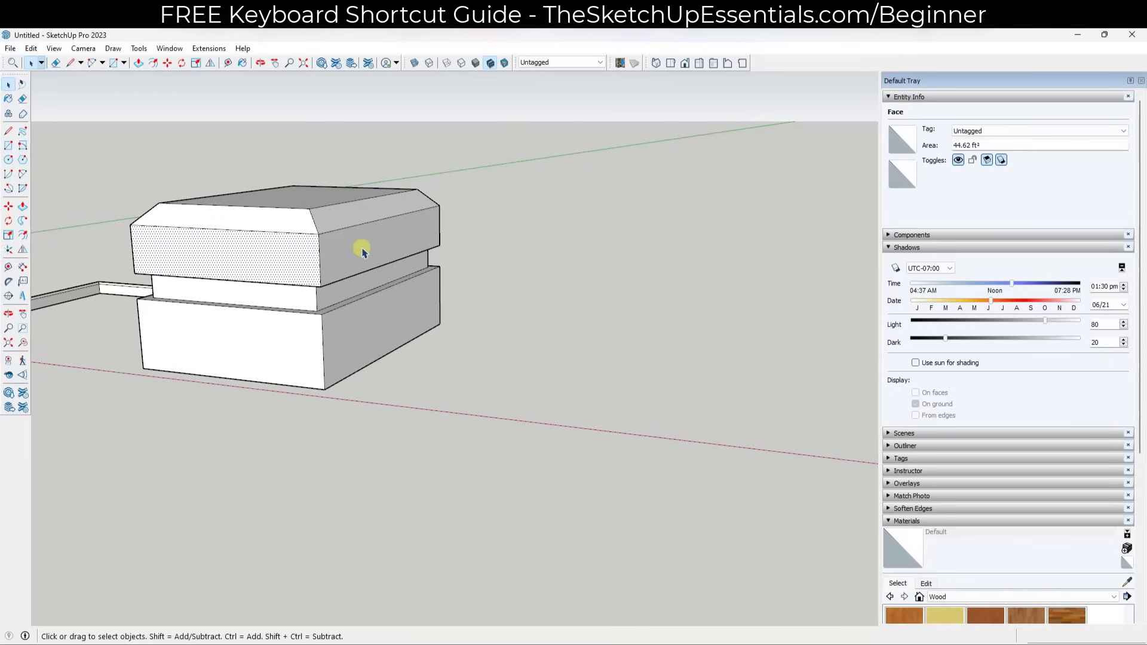
pyautogui.scroll(3, 366, 268)
pyautogui.moveTo(366, 272); pyautogui.dragTo(521, 237, button='middle')
pyautogui.click(530, 231)
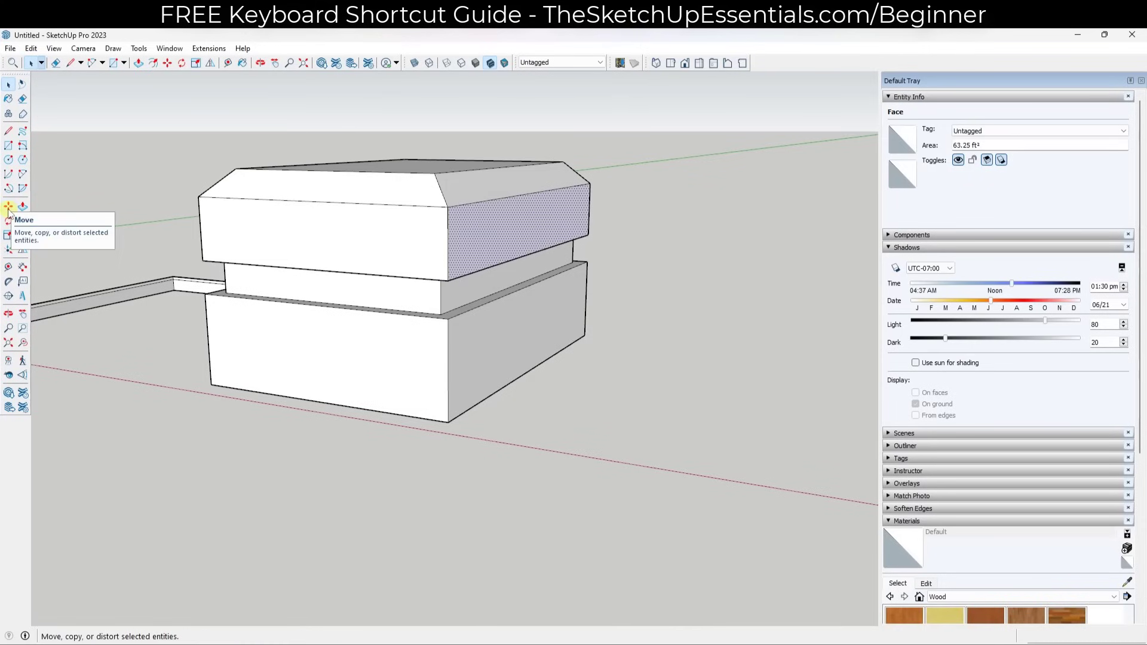
pyautogui.press('m')
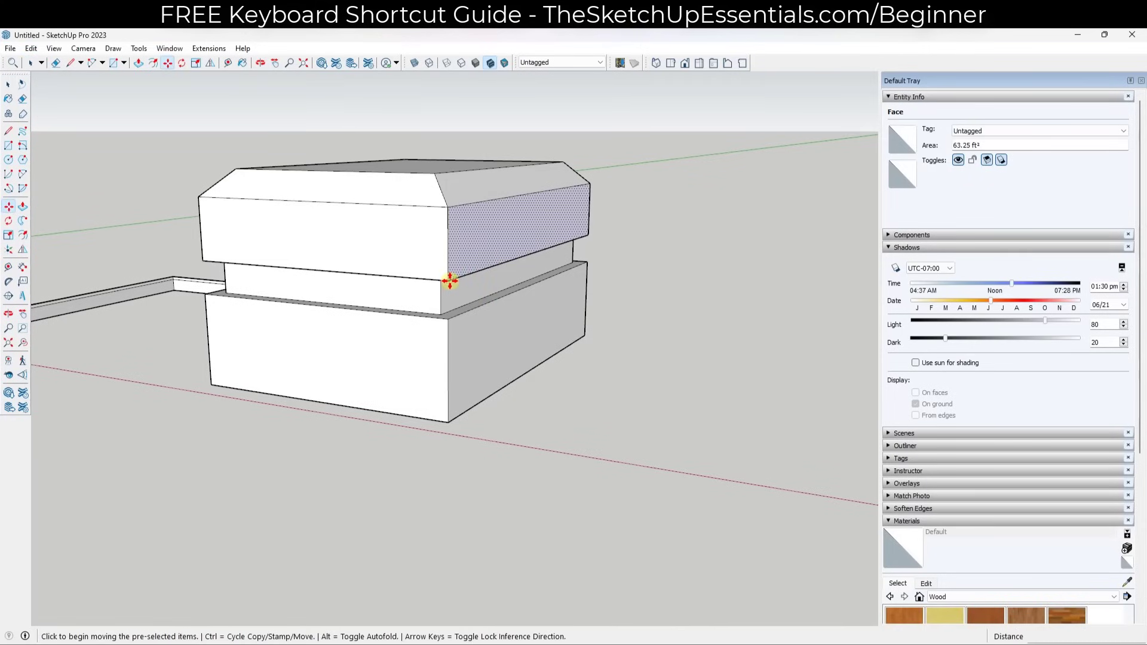
pyautogui.click(449, 281)
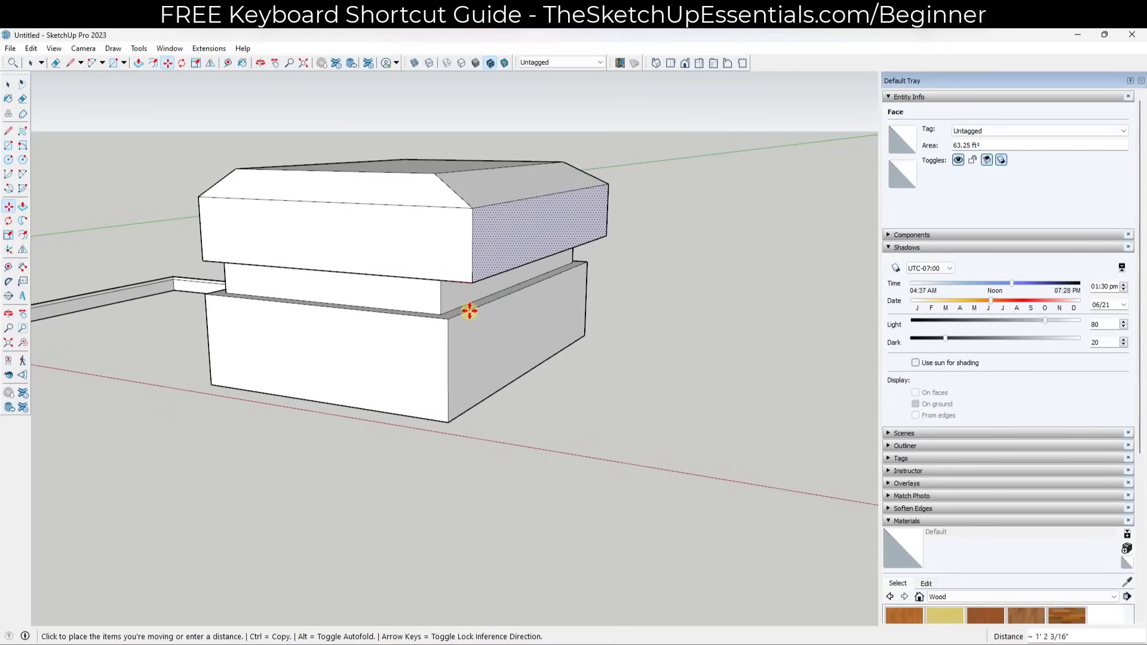
pyautogui.press('space')
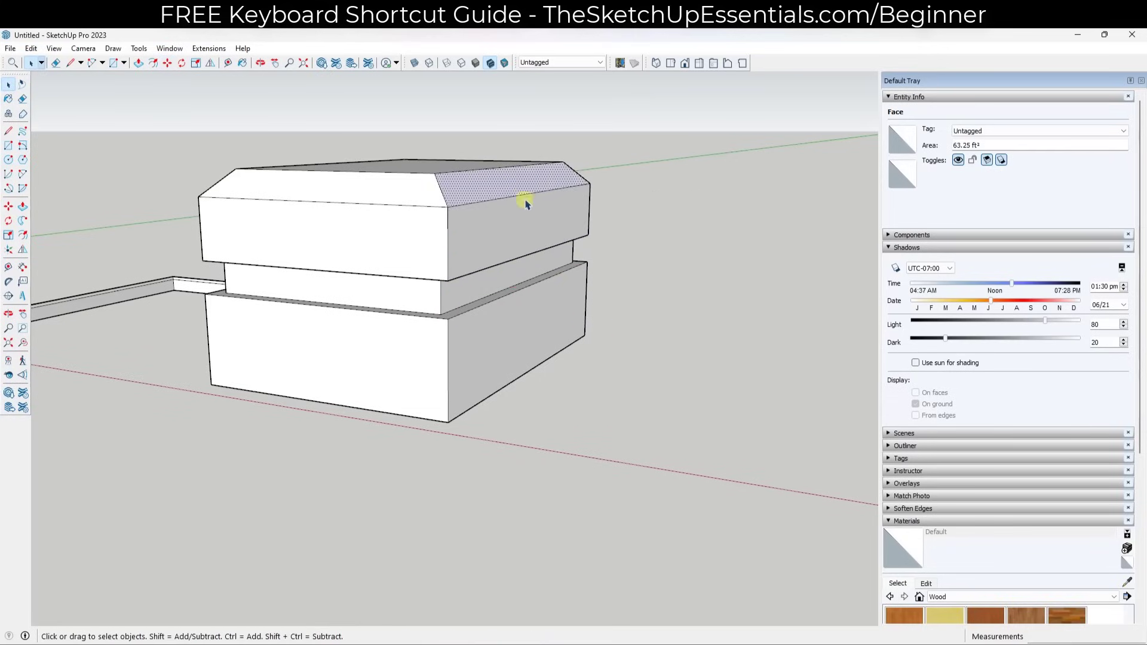
# Step: Try to move the long edge beneath the chamfer on the box's grey side outward along the red axis
pyautogui.scroll(3, 502, 202)
pyautogui.click(510, 199)
pyautogui.press('m')
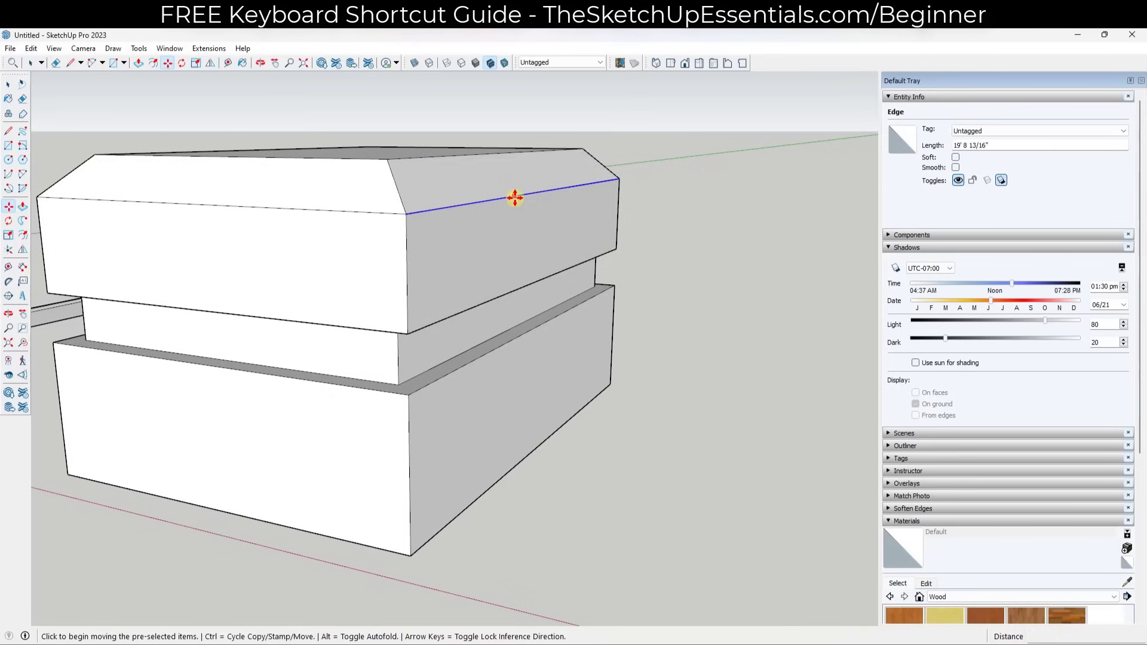
pyautogui.click(515, 195)
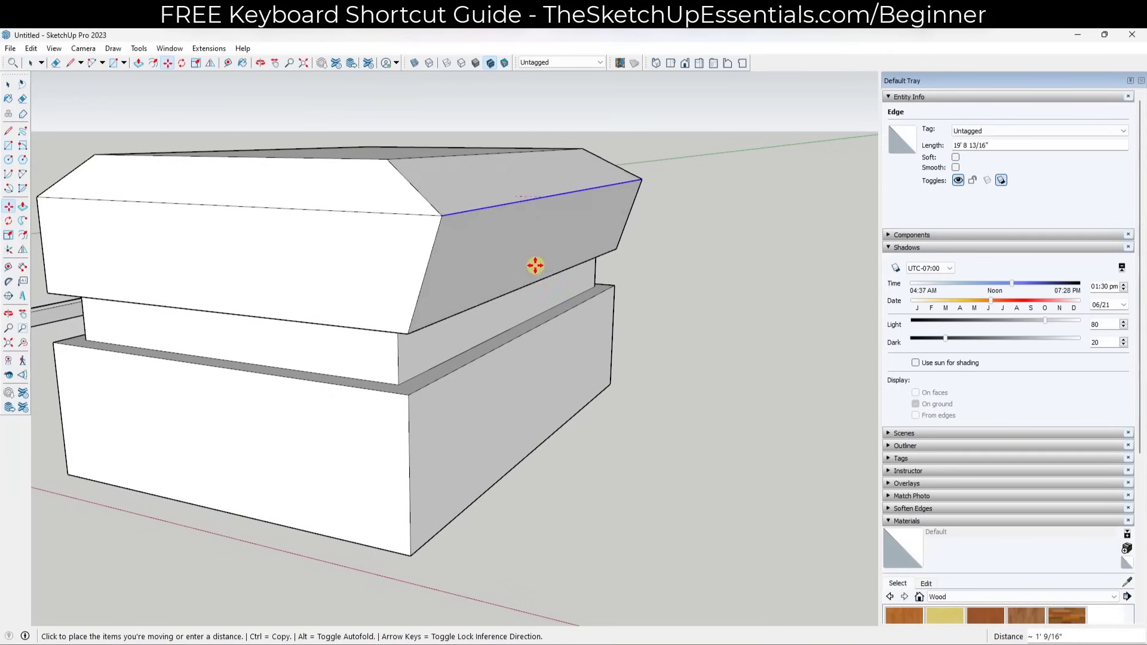
pyautogui.press('space')
# Step: Draw a circle with a radius of about 4' 4 11/16" on the ground beside the box
pyautogui.scroll(-5, 517, 260)
pyautogui.scroll(3, 610, 261)
pyautogui.moveTo(521, 260); pyautogui.dragTo(532, 282, button='middle')
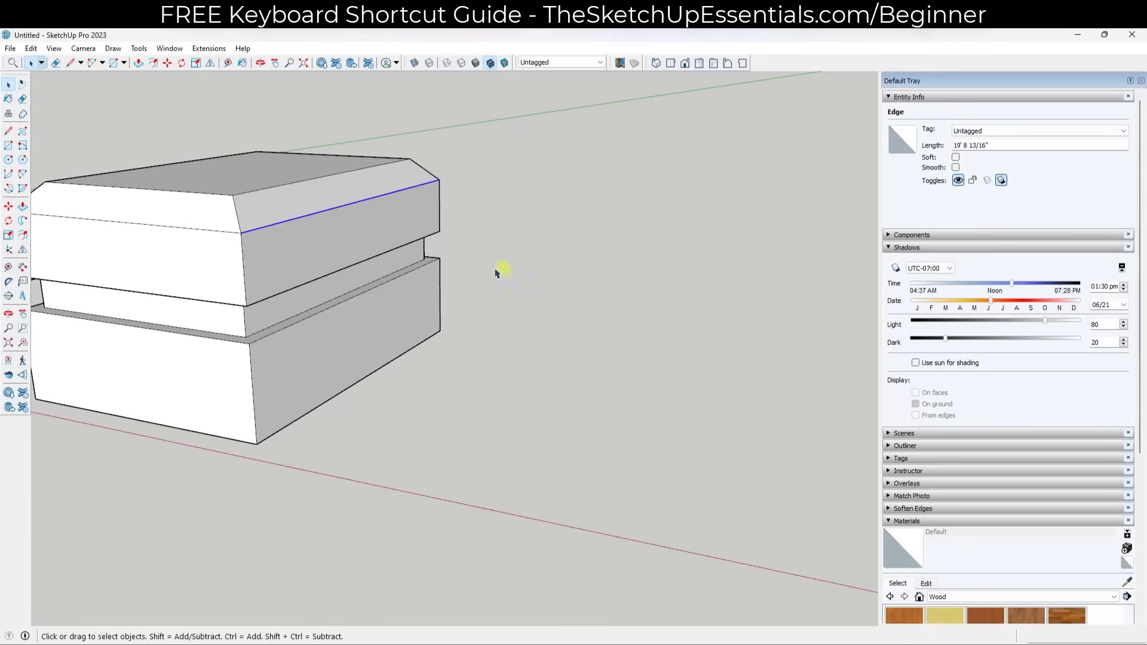
pyautogui.scroll(-3, 454, 287)
pyautogui.scroll(3, 438, 297)
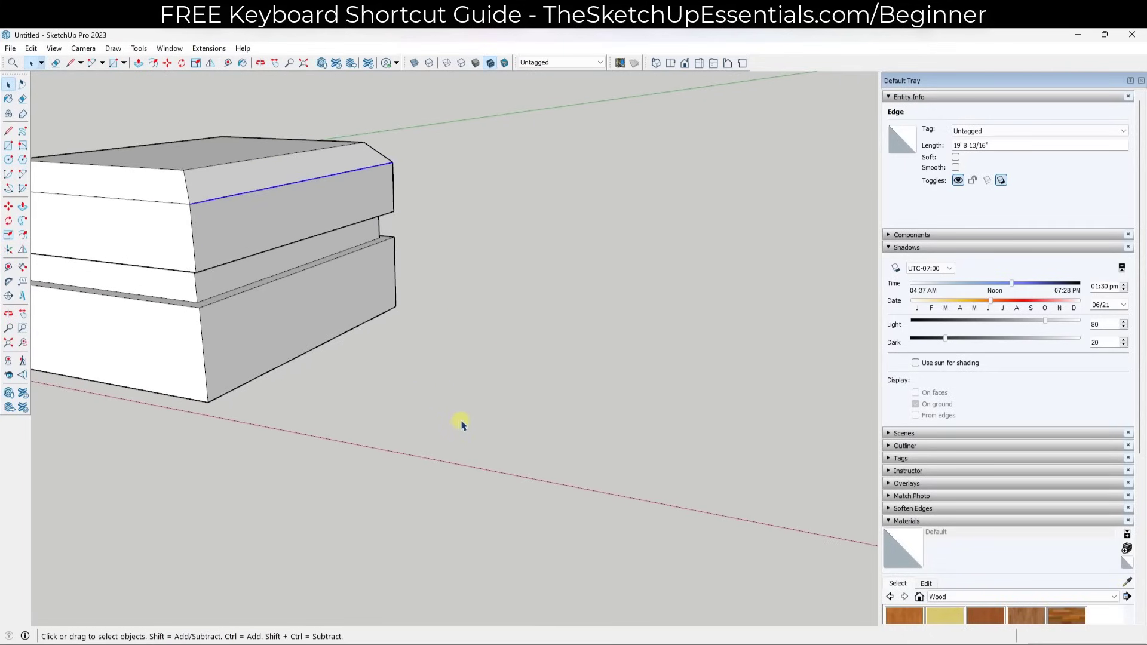
pyautogui.press('c')
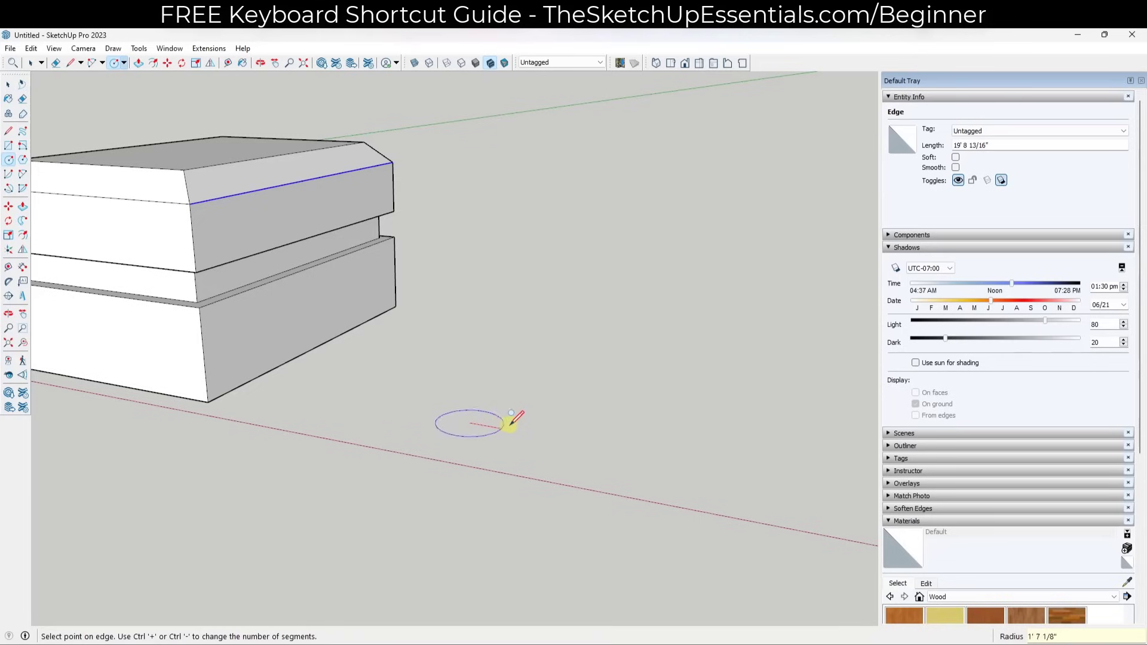
pyautogui.click(563, 431)
pyautogui.press('space')
# Step: Extrude the circle upward about 2' 5 1/16" into a cylinder with Push/Pull
pyautogui.press('p')
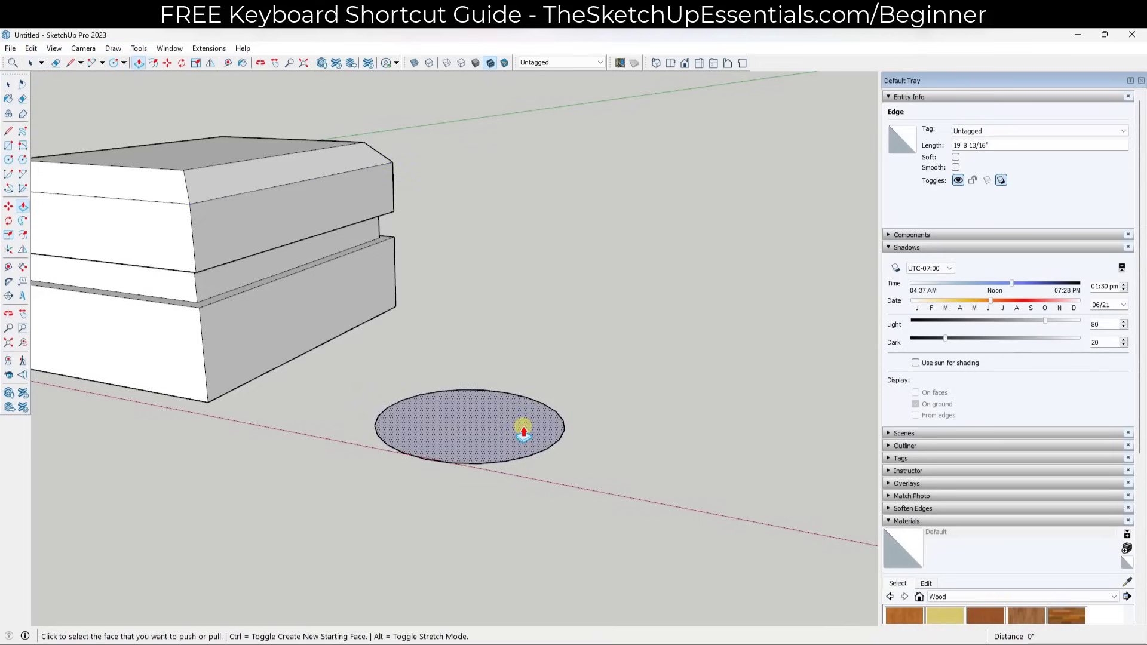
pyautogui.click(523, 427)
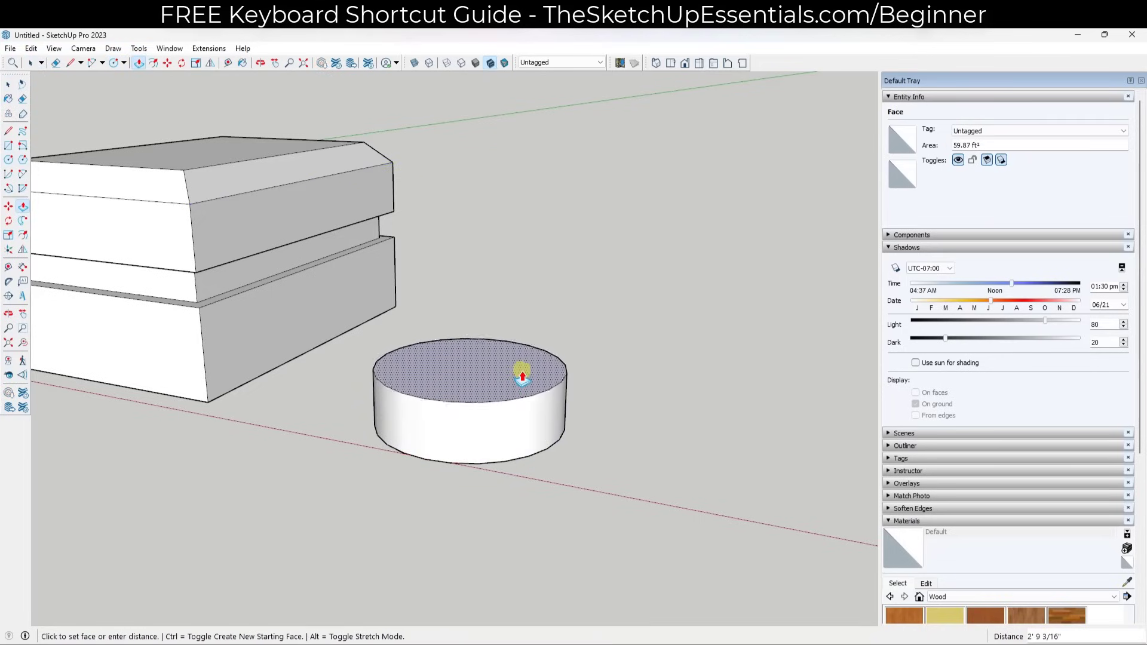
pyautogui.click(522, 377)
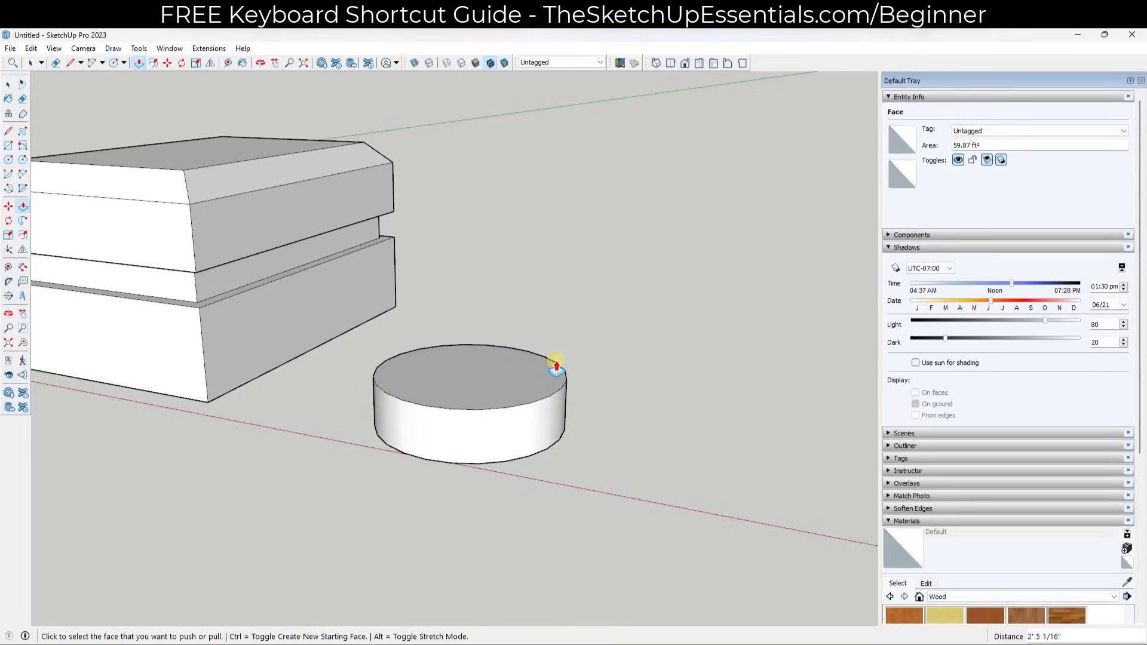
# Step: Stack two more sections on the cylinder using Push/Pull with a new starting face, the first about 2' 3 3/16" high
pyautogui.click(526, 375)
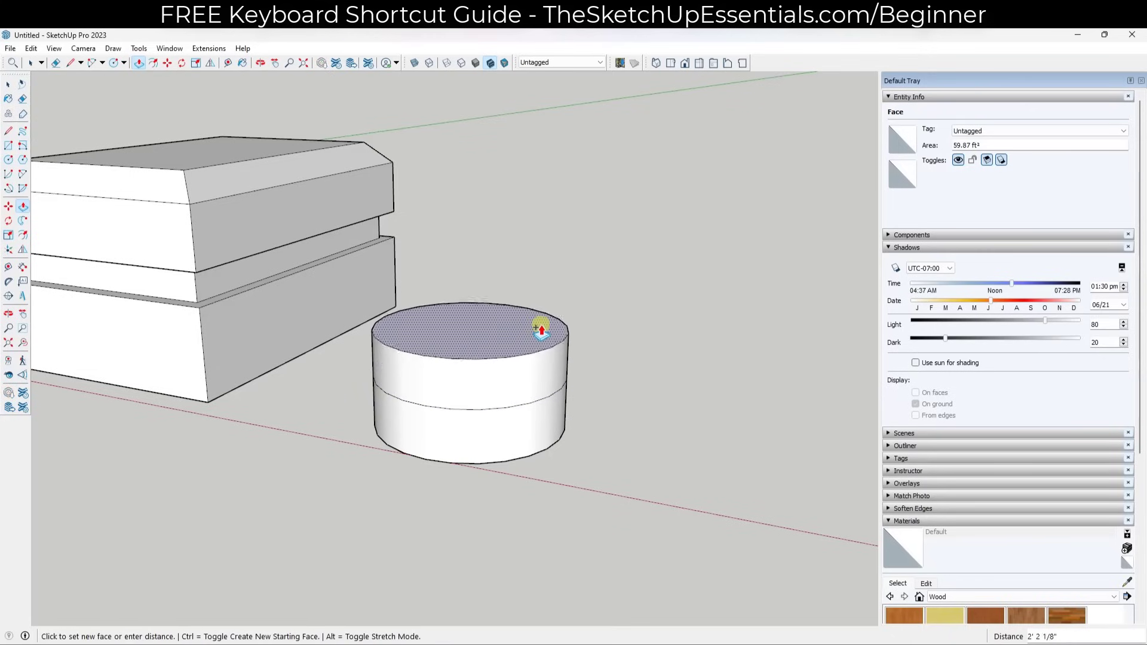
pyautogui.click(542, 328)
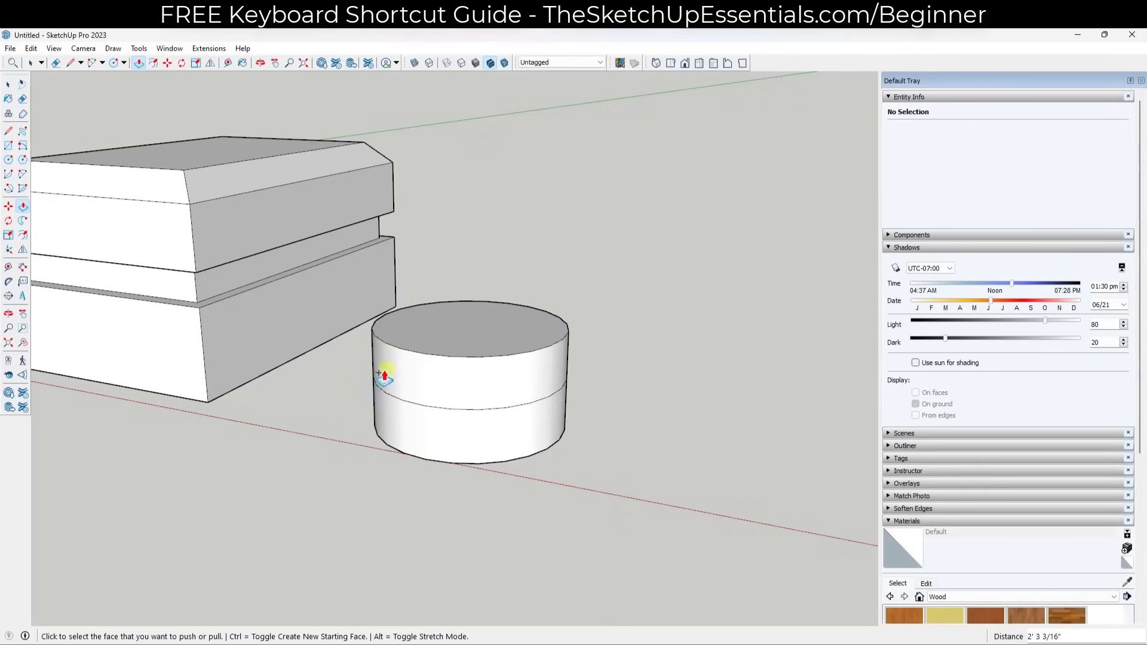
pyautogui.click(505, 328)
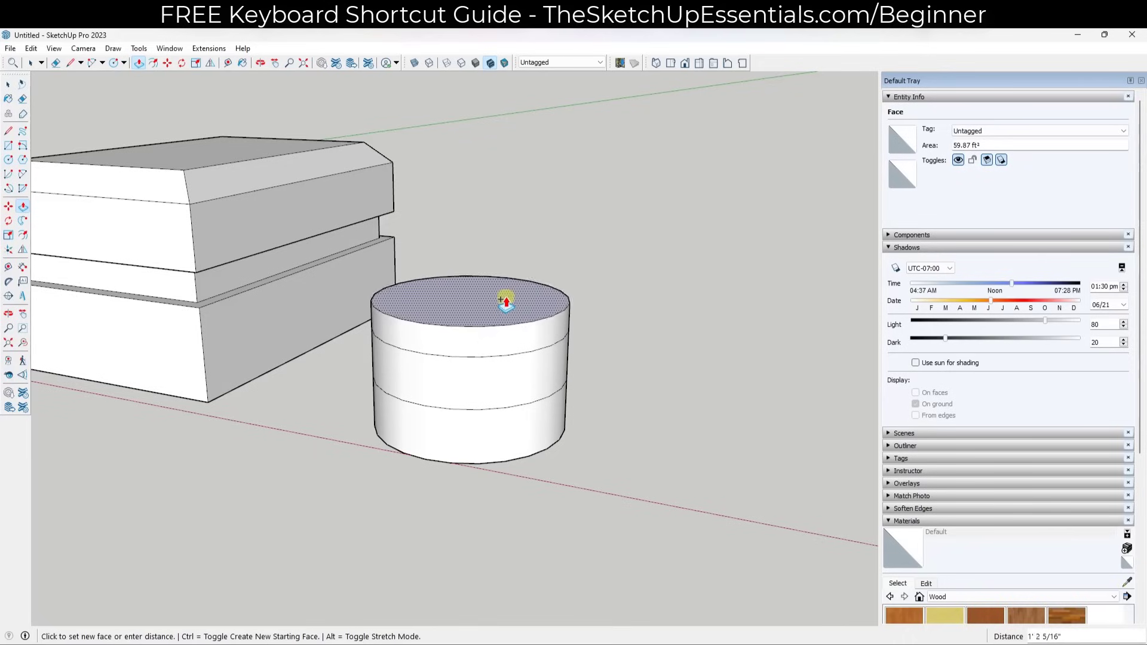
pyautogui.click(516, 266)
pyautogui.moveTo(608, 310); pyautogui.dragTo(511, 352, button='middle')
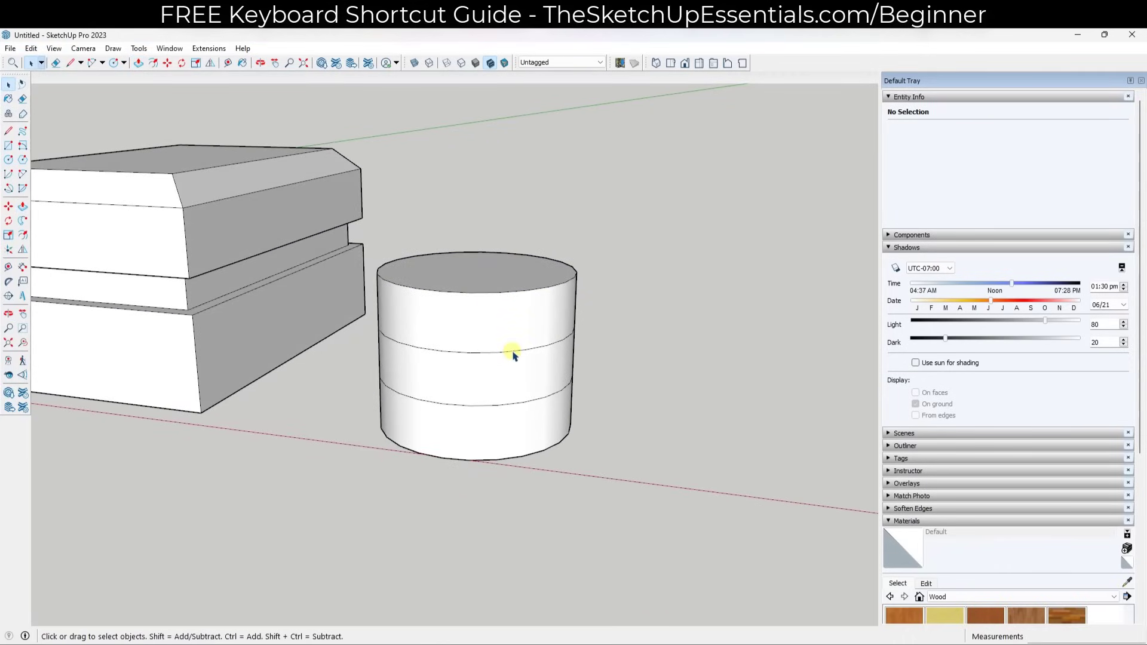
# Step: Scale the cylinder's upper dividing circle uniformly about its center so the middle bulges outward
pyautogui.click(582, 339)
pyautogui.scroll(2, 592, 361)
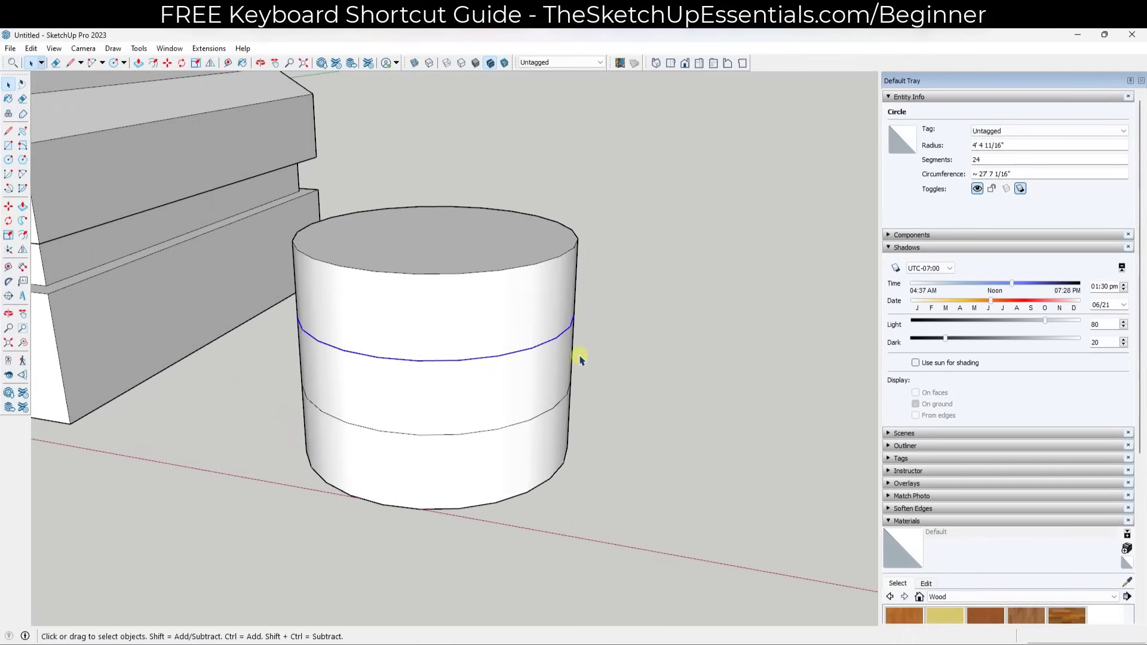
pyautogui.press('s')
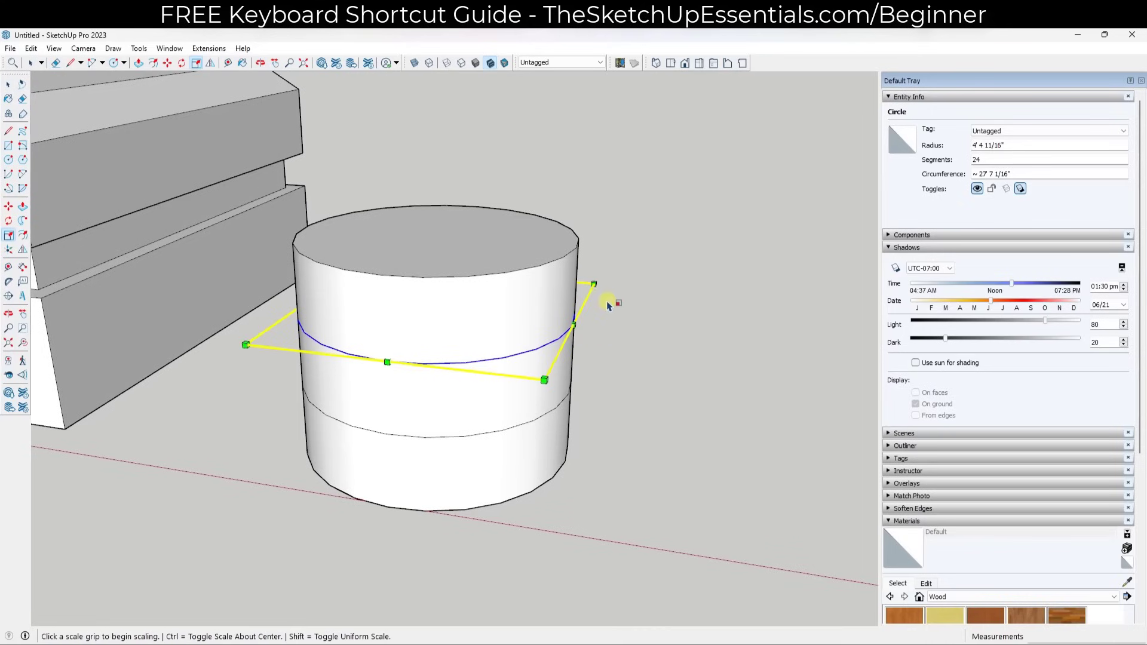
pyautogui.press('ctrl')
pyautogui.click(595, 284)
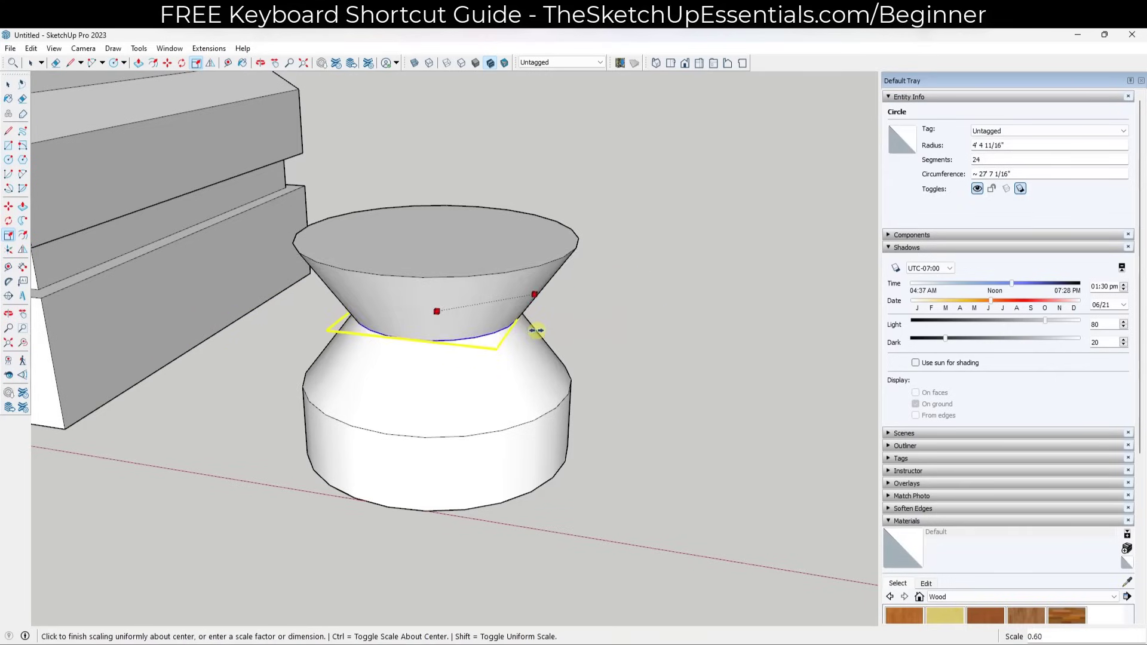
pyautogui.click(638, 325)
pyautogui.press('space')
# Step: Extrude the cylinder's top face upward about 1' 10 9/16" with Push/Pull
pyautogui.click(495, 251)
pyautogui.press('p')
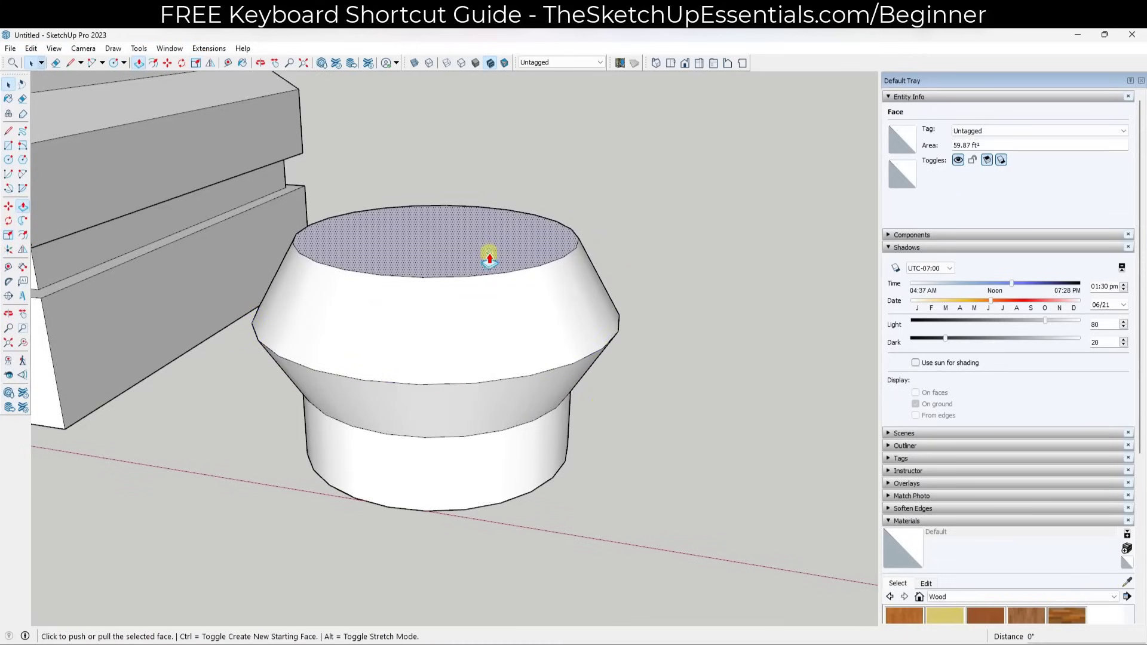
pyautogui.click(485, 249)
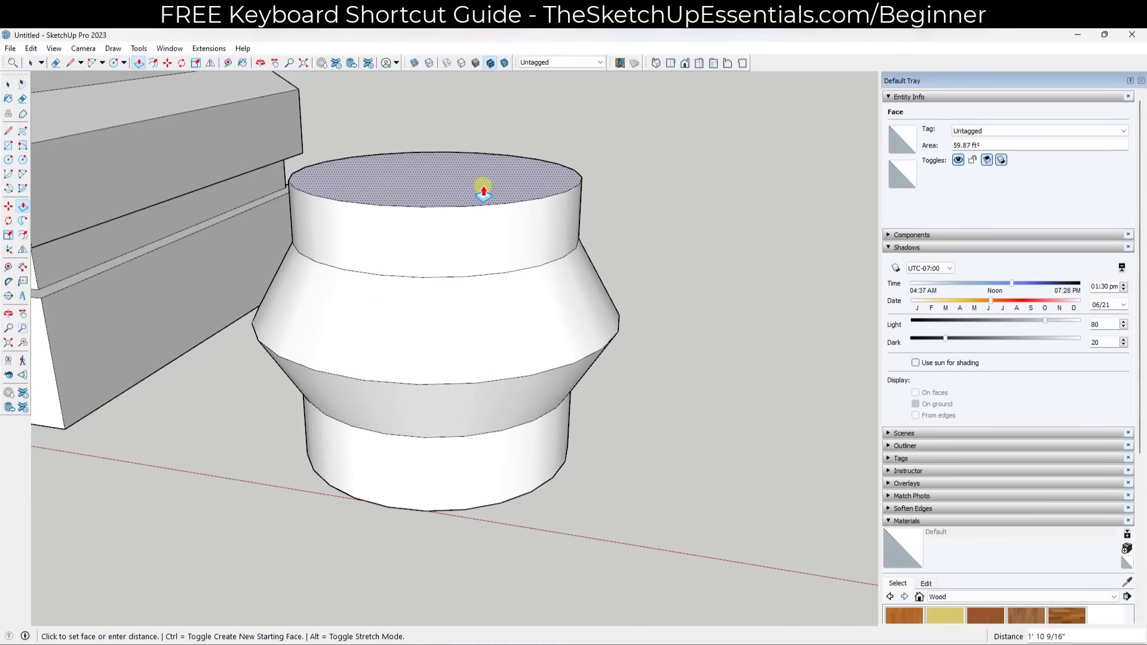
pyautogui.click(484, 191)
pyautogui.press('space')
# Step: Scale the top circle uniformly about its center to about 0.24 to taper the upper section
pyautogui.click(565, 185)
pyautogui.press('s')
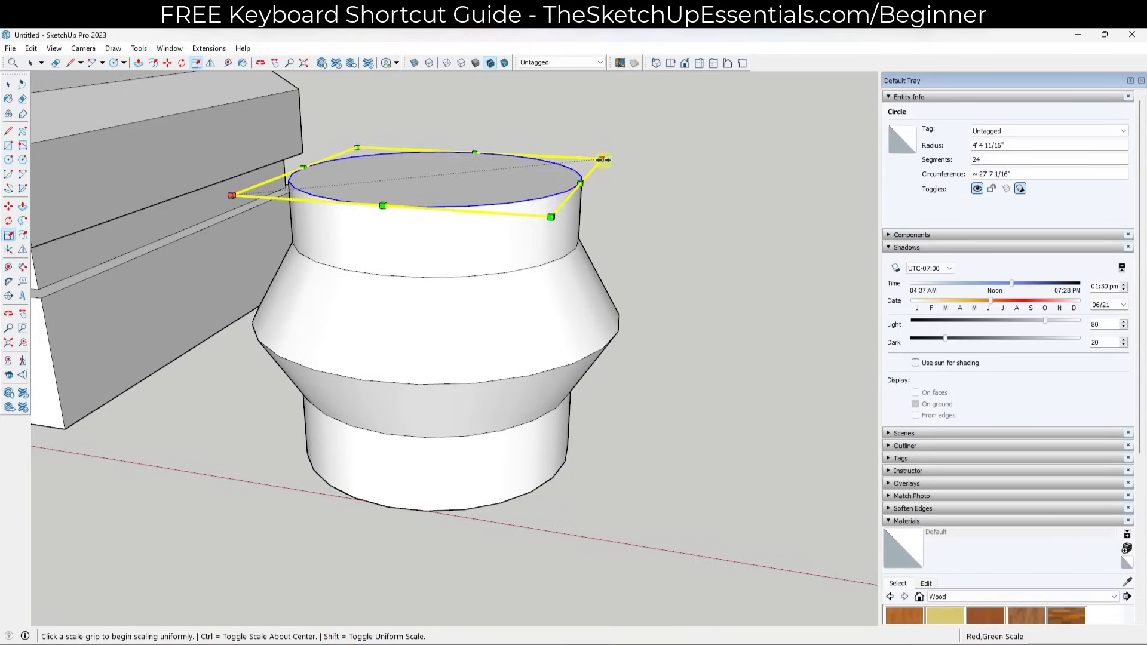
pyautogui.click(602, 159)
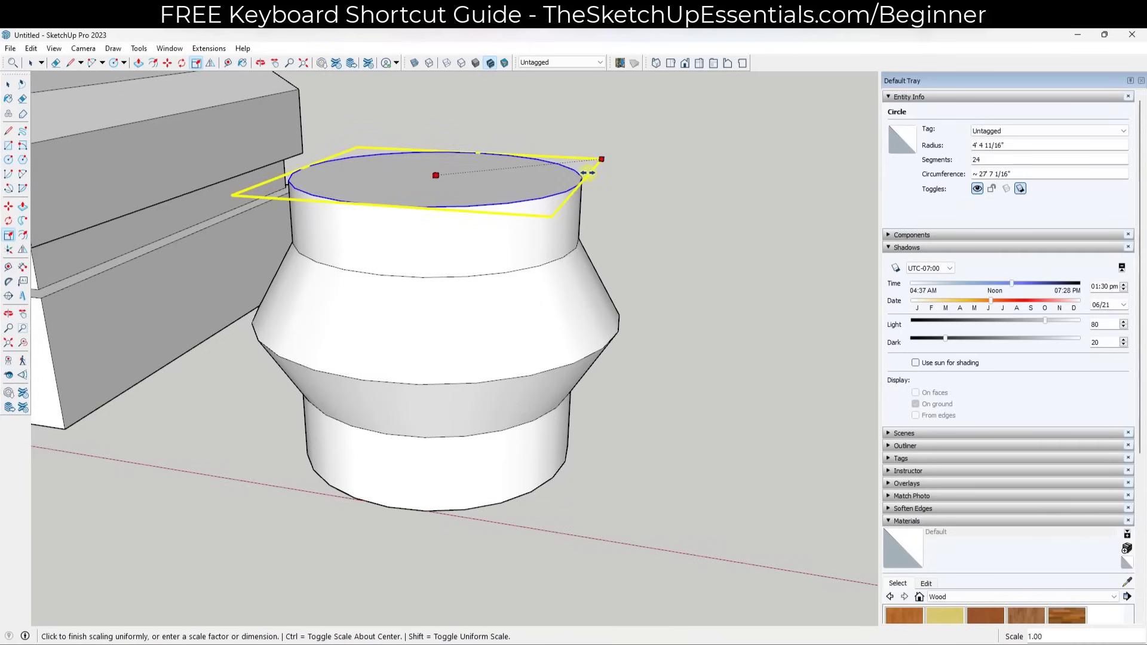
pyautogui.press('ctrl')
pyautogui.click(485, 170)
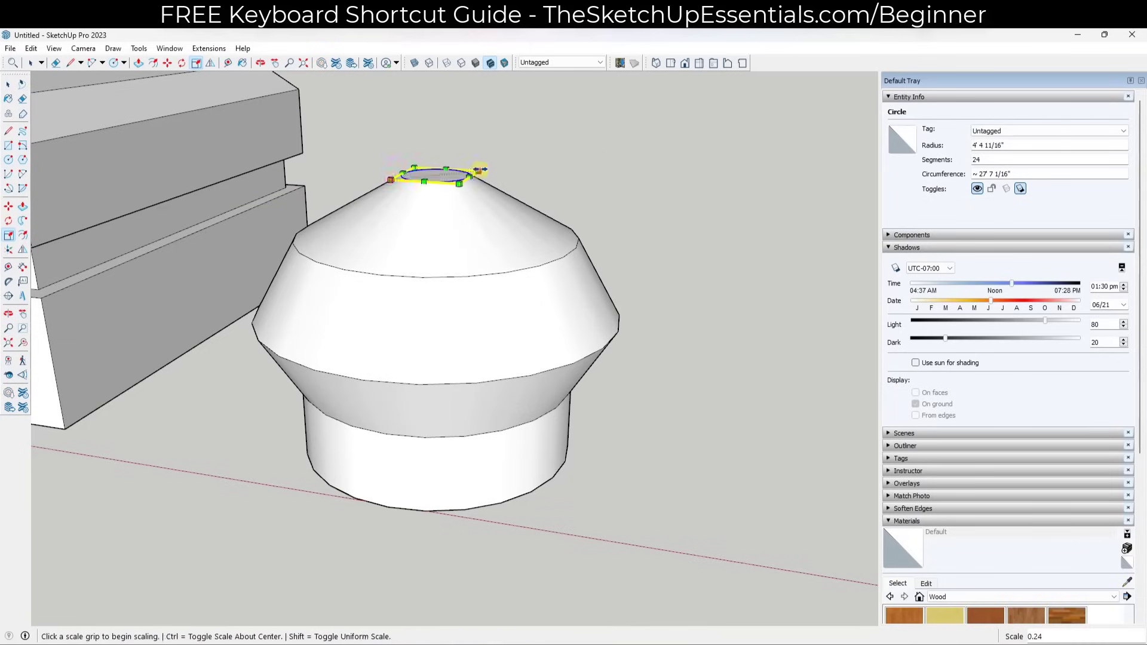
pyautogui.press('space')
# Step: Move the small top circle straight down about 10 1/4" to flatten the cone
pyautogui.scroll(3, 428, 180)
pyautogui.press('m')
pyautogui.click(435, 184)
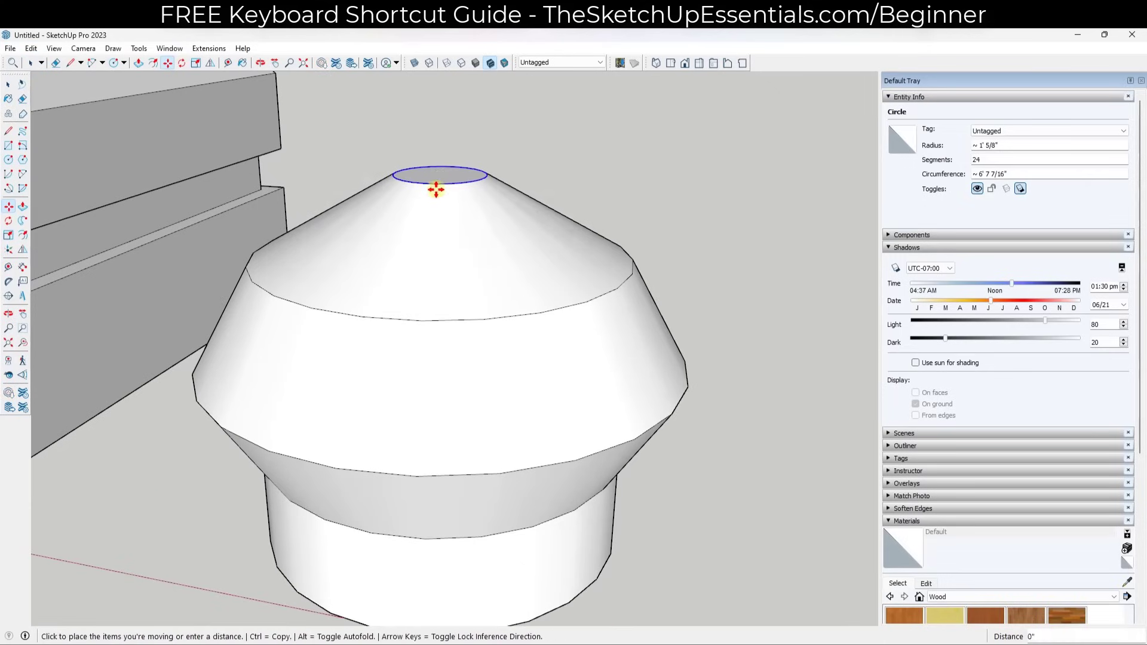
pyautogui.click(433, 222)
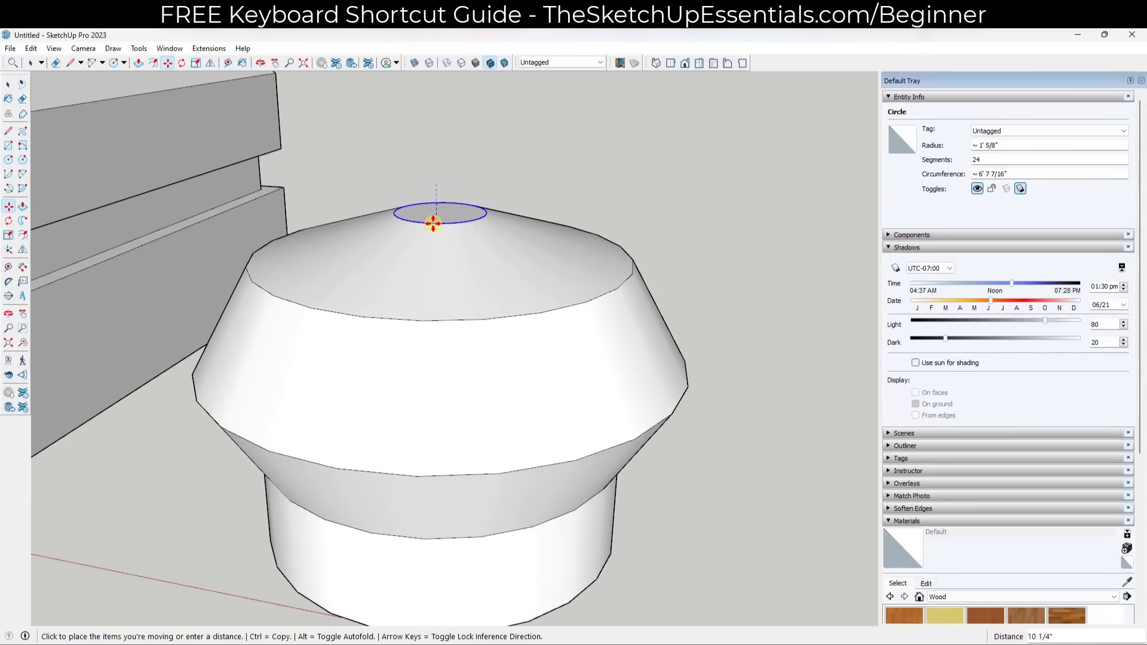
# Step: Extrude the small top face slightly upward to form a short cap
pyautogui.press('p')
pyautogui.click(448, 220)
pyautogui.click(445, 201)
pyautogui.press('space')
# Step: Select the cap's top face with its edges and scale it down uniformly about its center
pyautogui.doubleClick(441, 200)
pyautogui.press('s')
pyautogui.click(498, 194)
pyautogui.press('ctrl')
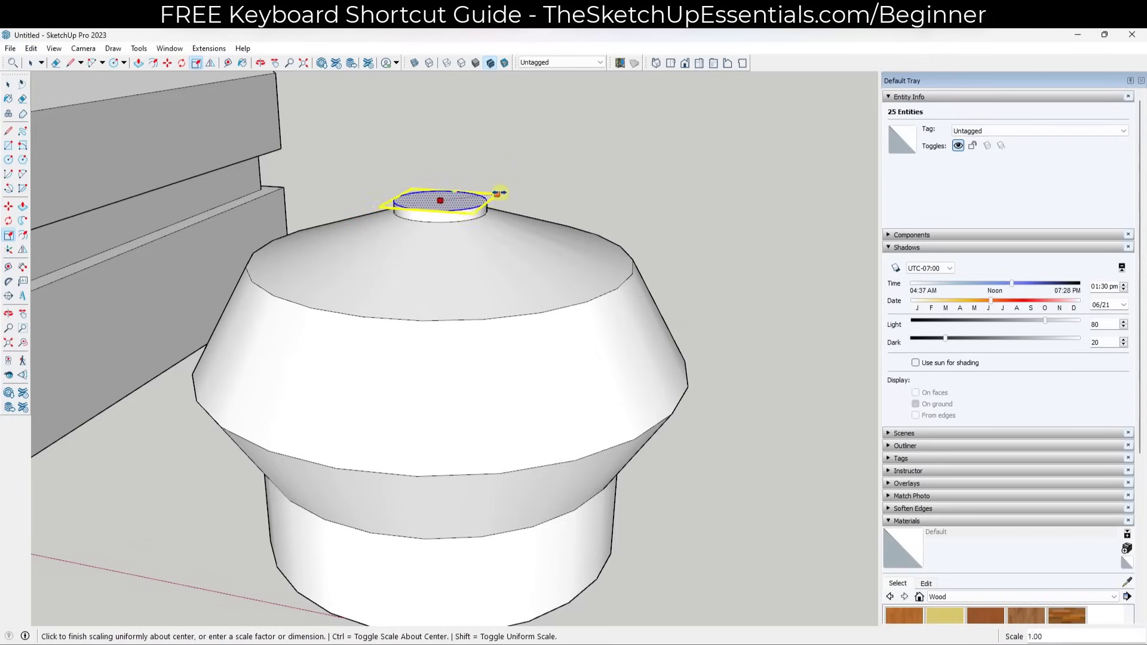
pyautogui.click(450, 193)
pyautogui.press('space')
# Step: Examine the finished round shape beside the box from different angles and distances
pyautogui.moveTo(475, 261); pyautogui.dragTo(496, 218, button='middle')
pyautogui.scroll(-4, 399, 257)
pyautogui.moveTo(445, 279); pyautogui.dragTo(440, 307, button='middle')
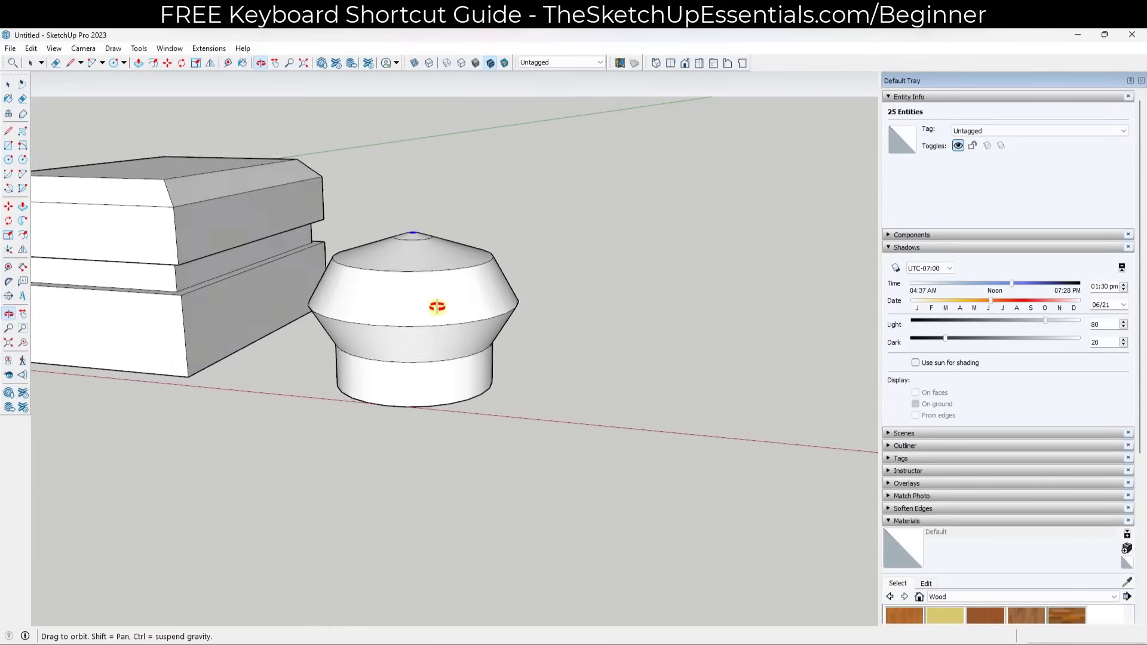
pyautogui.scroll(-5, 341, 289)
pyautogui.scroll(1, 357, 297)
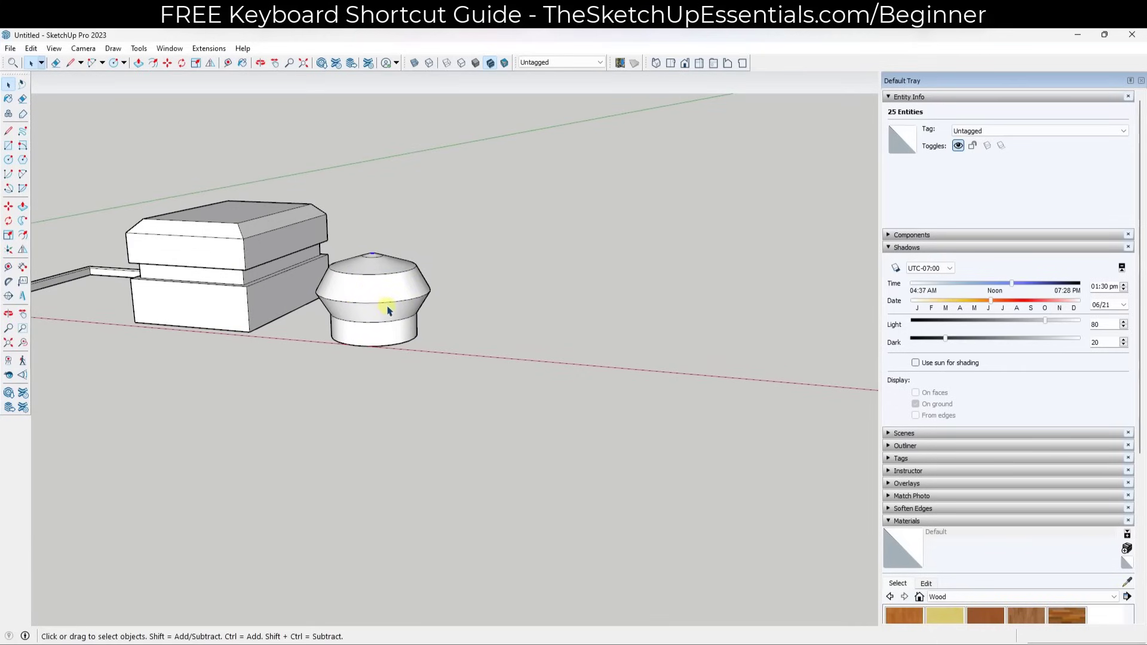
pyautogui.moveTo(408, 305); pyautogui.dragTo(535, 324, button='middle')
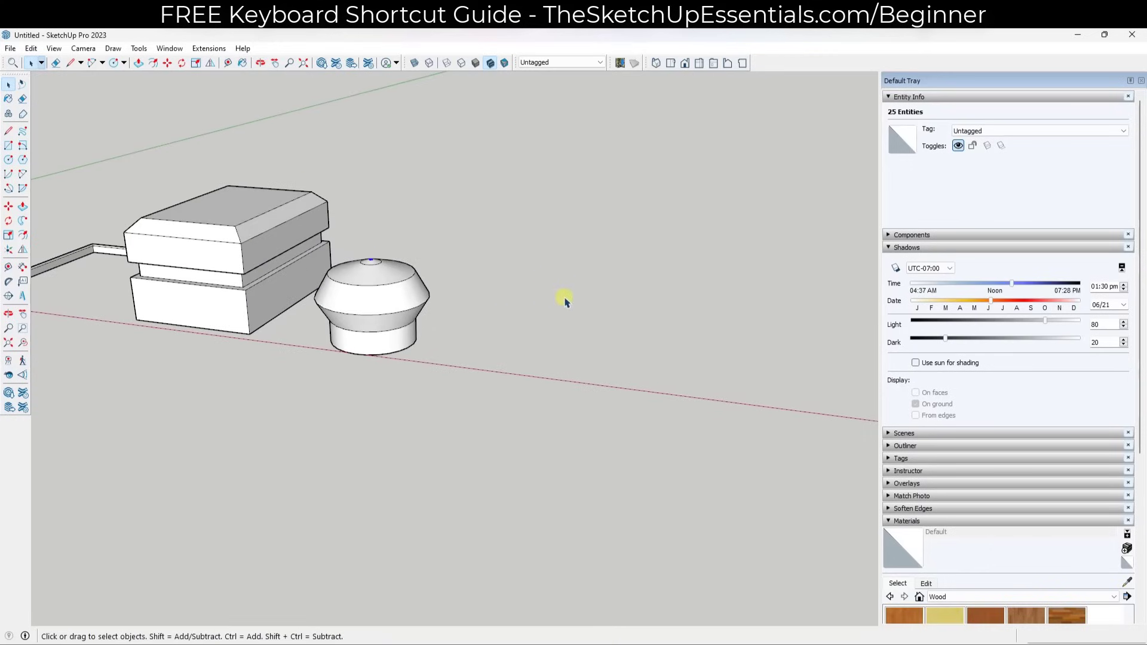
pyautogui.scroll(3, 632, 361)
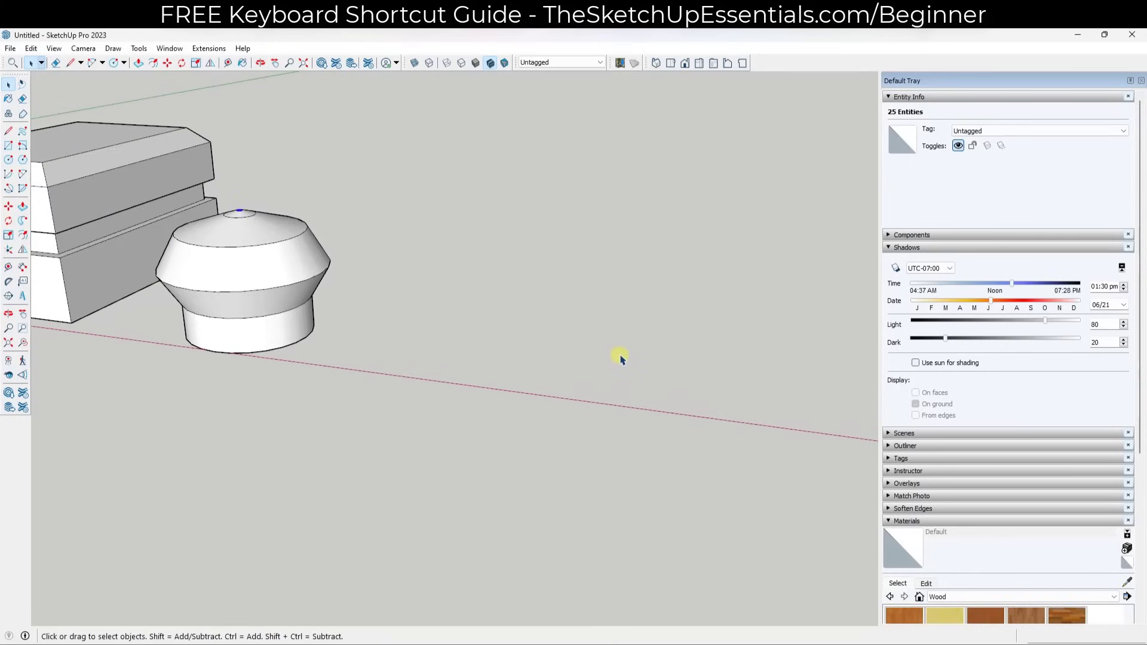
pyautogui.moveTo(613, 345); pyautogui.dragTo(581, 389, button='middle')
# Step: Draw a rectangle on the ground near the red axis, on the far side of the round shape from the box
pyautogui.press('r')
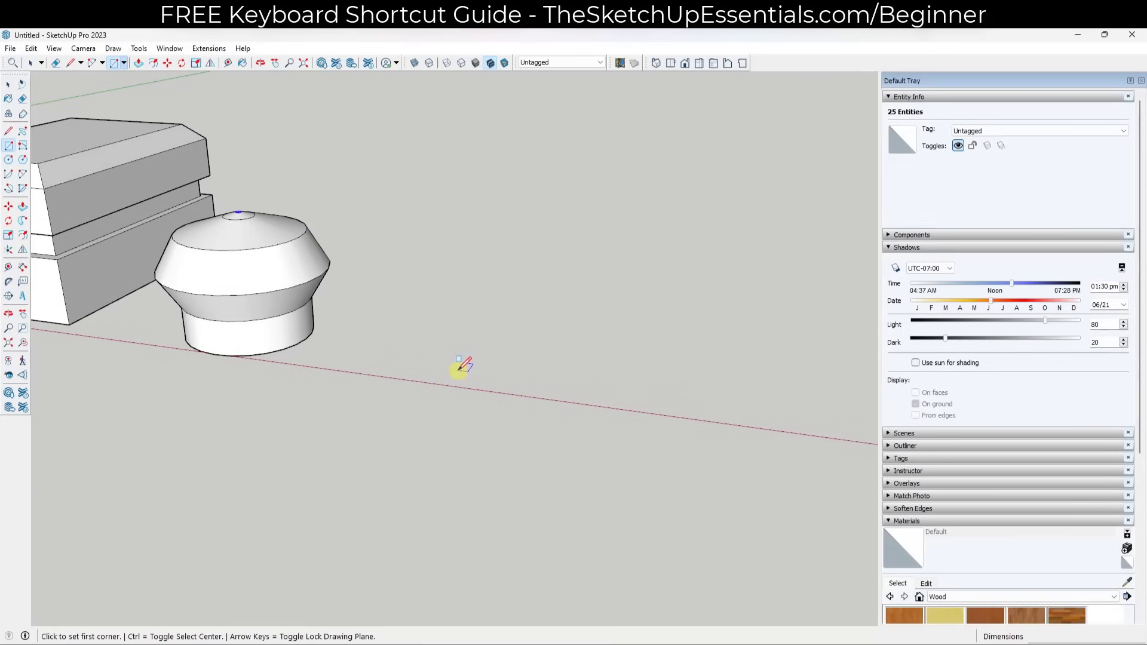
pyautogui.click(442, 373)
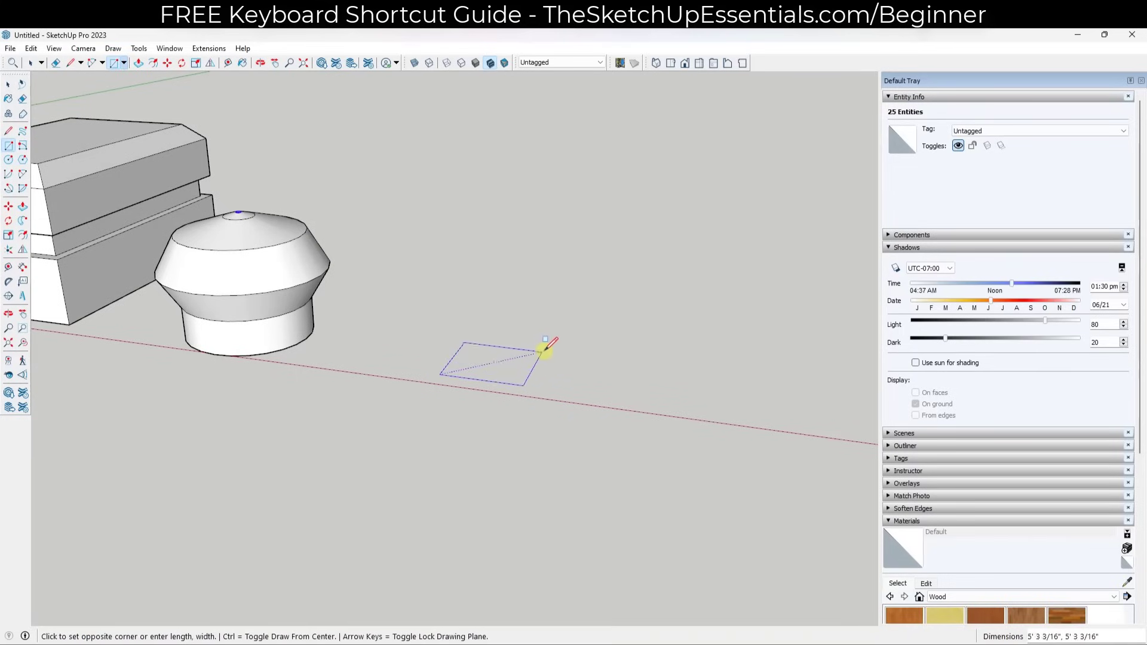
pyautogui.press('space')
pyautogui.press('p')
pyautogui.press('space')
pyautogui.click(527, 335)
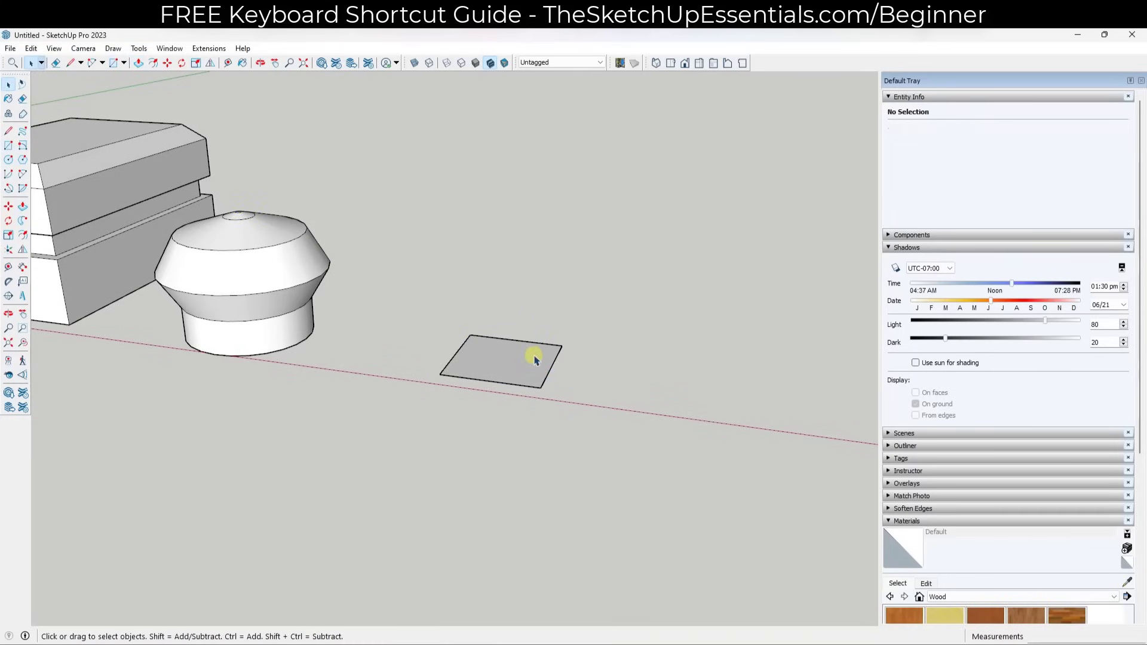
# Step: Extrude the new rectangle upward into a tall box with Push/Pull
pyautogui.press('p')
pyautogui.click(526, 370)
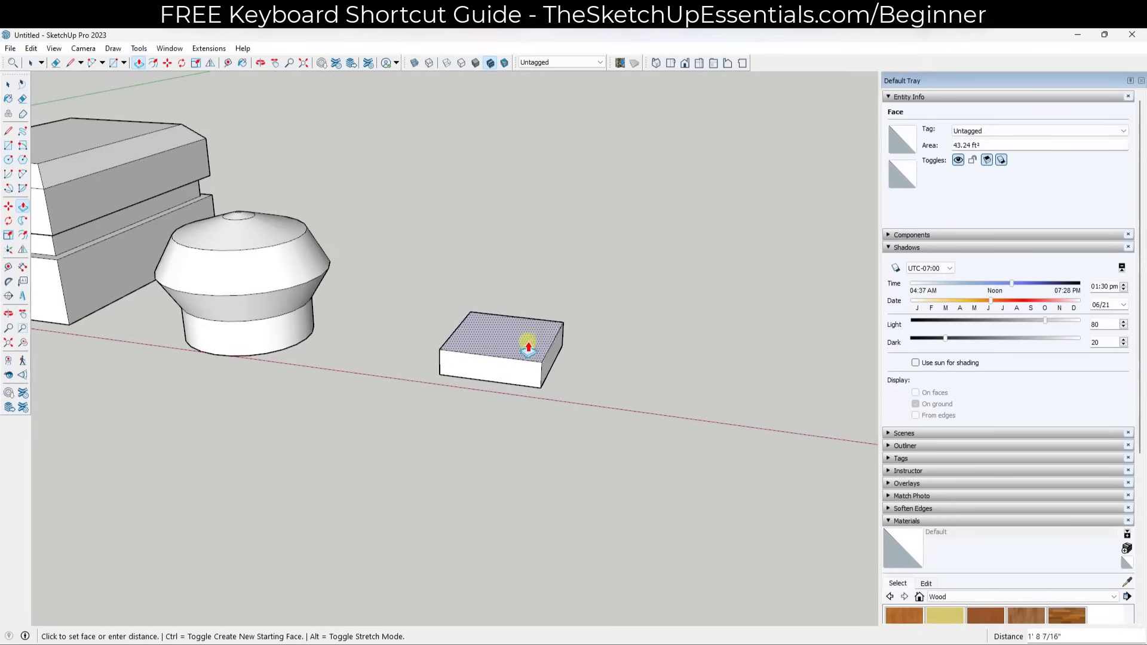
pyautogui.click(537, 289)
pyautogui.press('space')
pyautogui.scroll(-3, 442, 282)
# Step: Draw a smaller rectangle on the ground beside the tall box and extrude it into a lower box
pyautogui.press('r')
pyautogui.click(566, 365)
pyautogui.click(632, 355)
pyautogui.press('space')
pyautogui.press('p')
pyautogui.click(615, 362)
pyautogui.click(622, 324)
pyautogui.press('space')
# Step: Select both boxes with all their faces and edges and copy them farther along the red axis
pyautogui.scroll(3, 741, 316)
pyautogui.moveTo(741, 317); pyautogui.dragTo(541, 329, button='middle')
pyautogui.scroll(-1, 532, 327)
pyautogui.moveTo(307, 201); pyautogui.dragTo(648, 439)
pyautogui.scroll(-4, 375, 332)
pyautogui.moveTo(448, 332); pyautogui.dragTo(441, 340, button='middle')
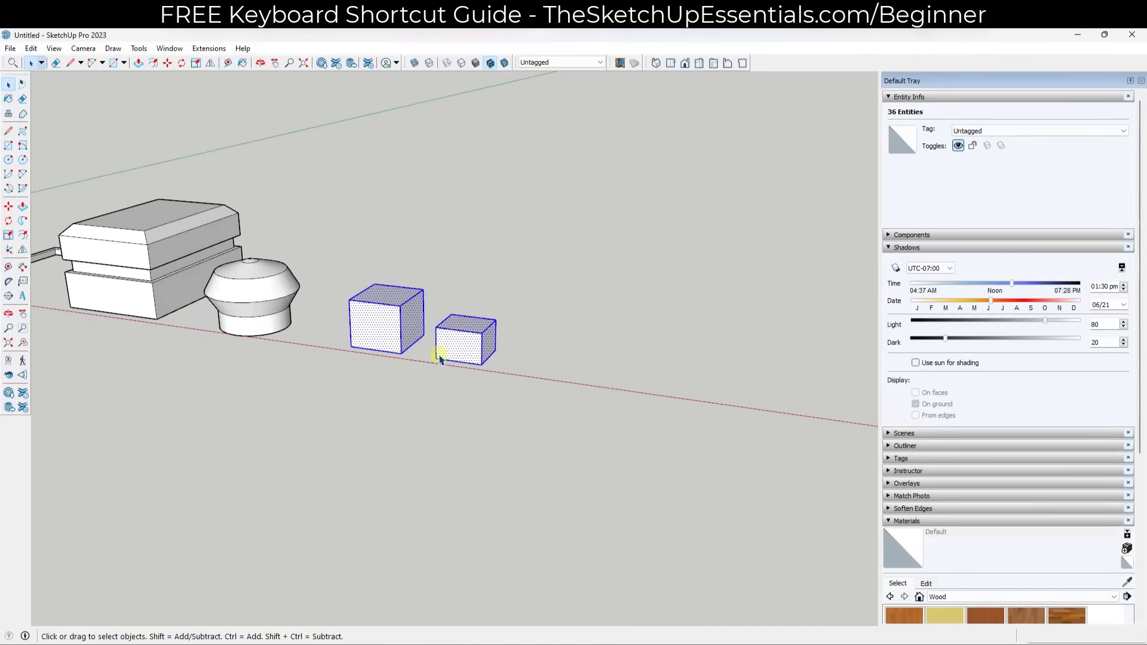
pyautogui.press('m')
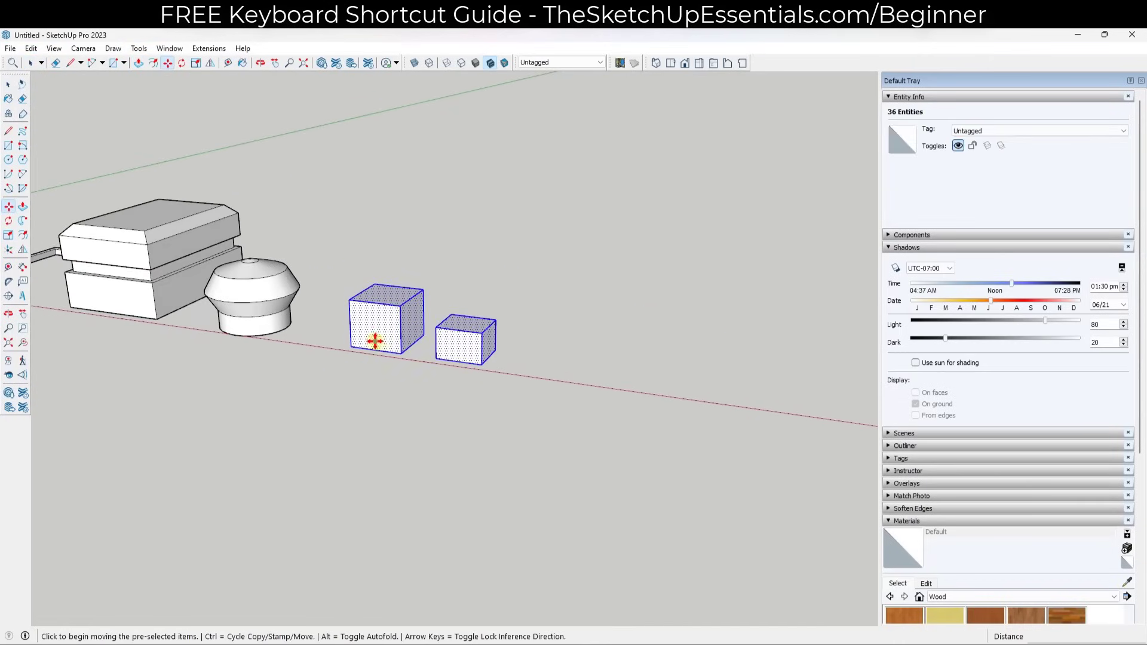
pyautogui.press('space')
pyautogui.moveTo(325, 248); pyautogui.dragTo(480, 390)
pyautogui.press('m')
pyautogui.press('ctrl')
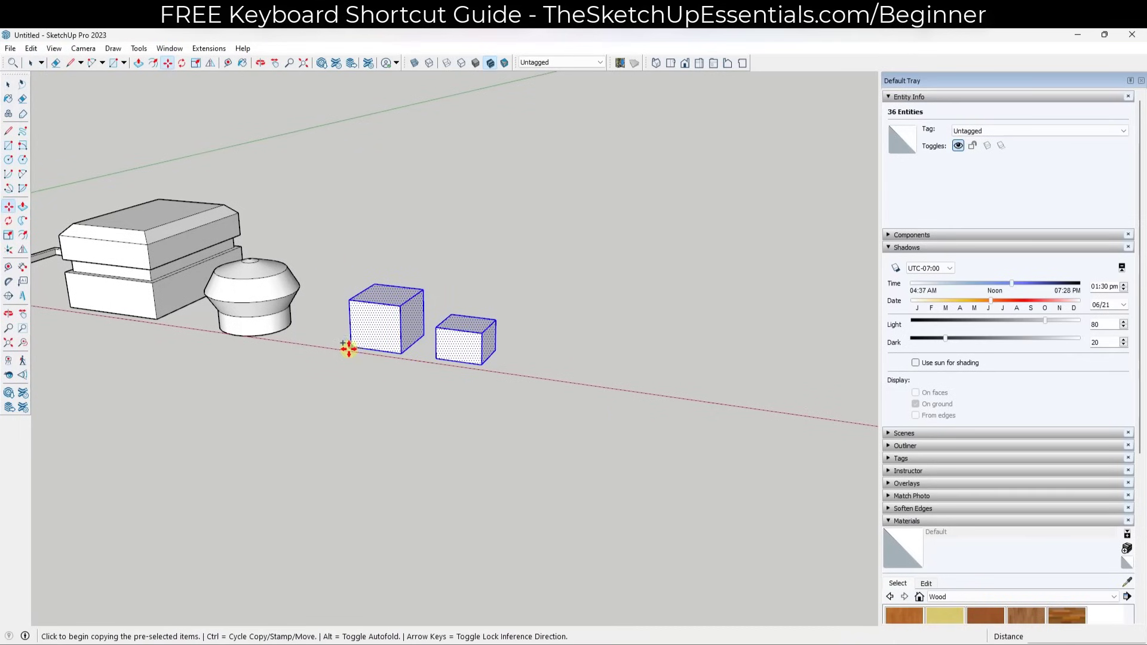
pyautogui.click(347, 349)
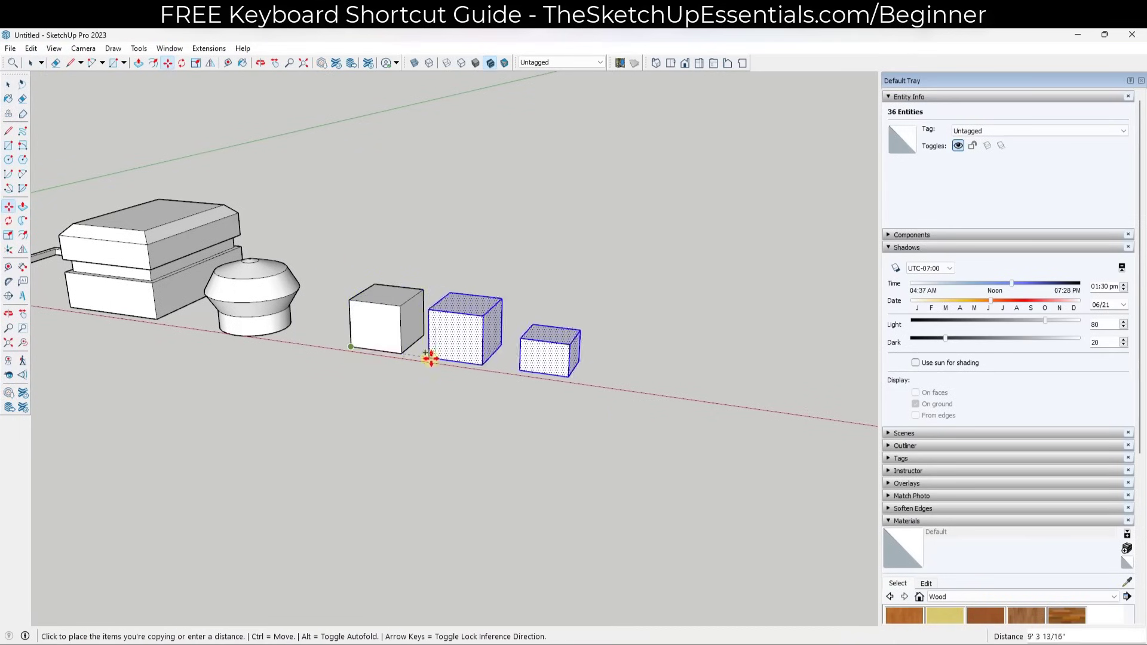
pyautogui.click(583, 383)
pyautogui.press('space')
# Step: Move the original smaller box so its lower front corner meets the larger box's near bottom corner
pyautogui.scroll(2, 759, 379)
pyautogui.scroll(-2, 697, 374)
pyautogui.scroll(2, 370, 358)
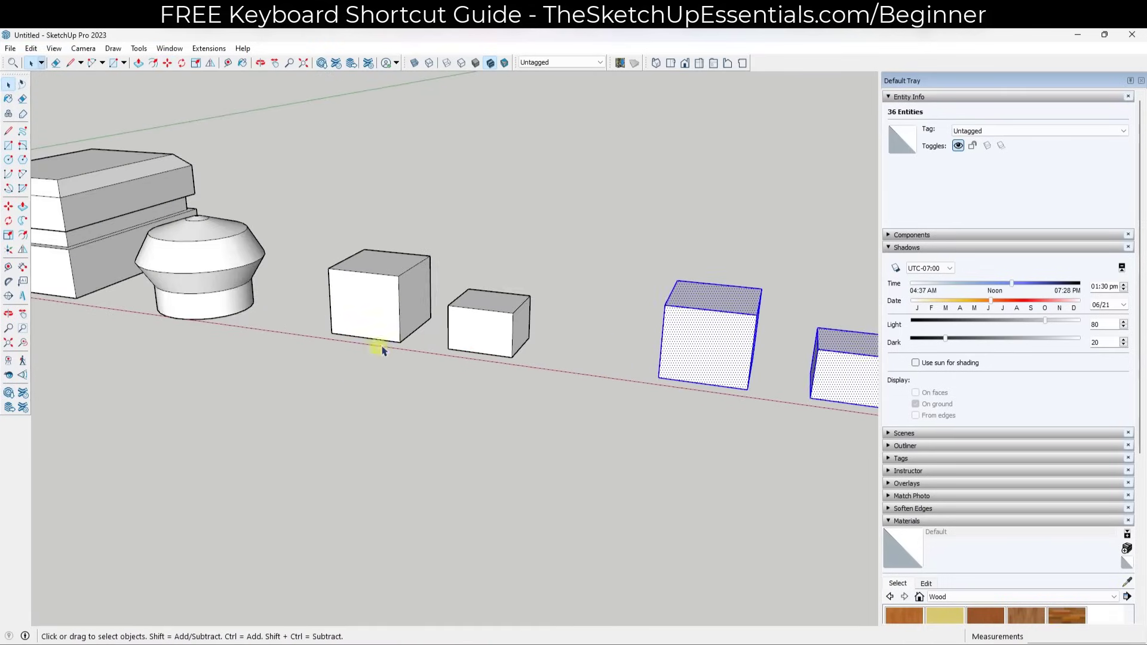
pyautogui.scroll(2, 376, 347)
pyautogui.middleClick(396, 313)
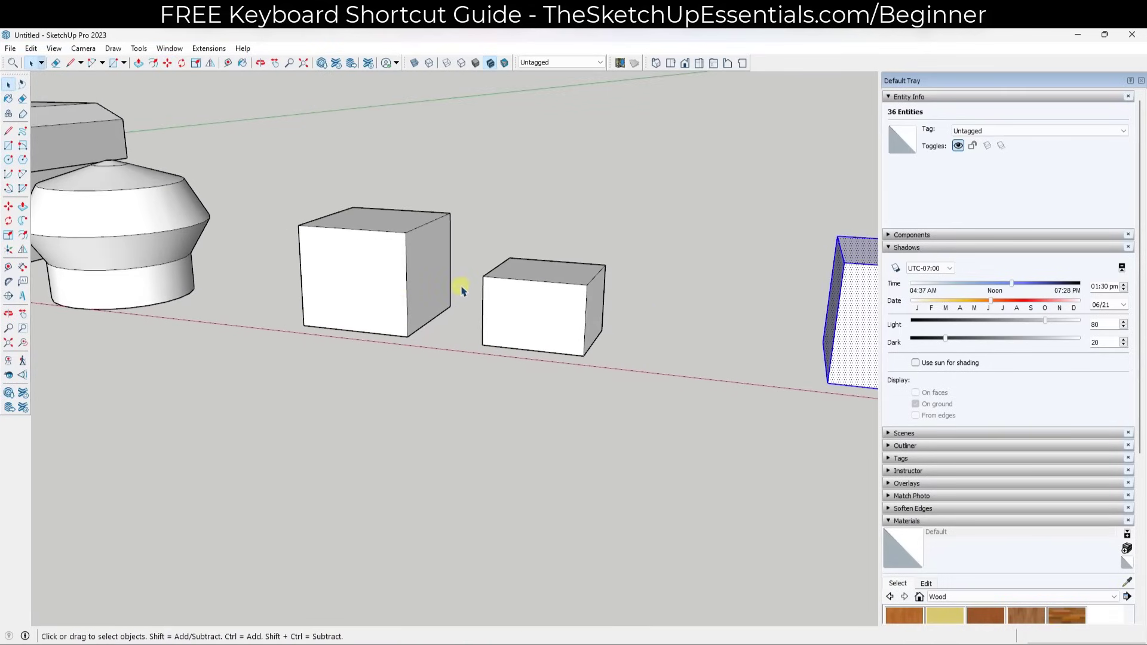
pyautogui.moveTo(461, 290); pyautogui.dragTo(460, 310, button='middle')
pyautogui.moveTo(472, 263); pyautogui.dragTo(670, 407)
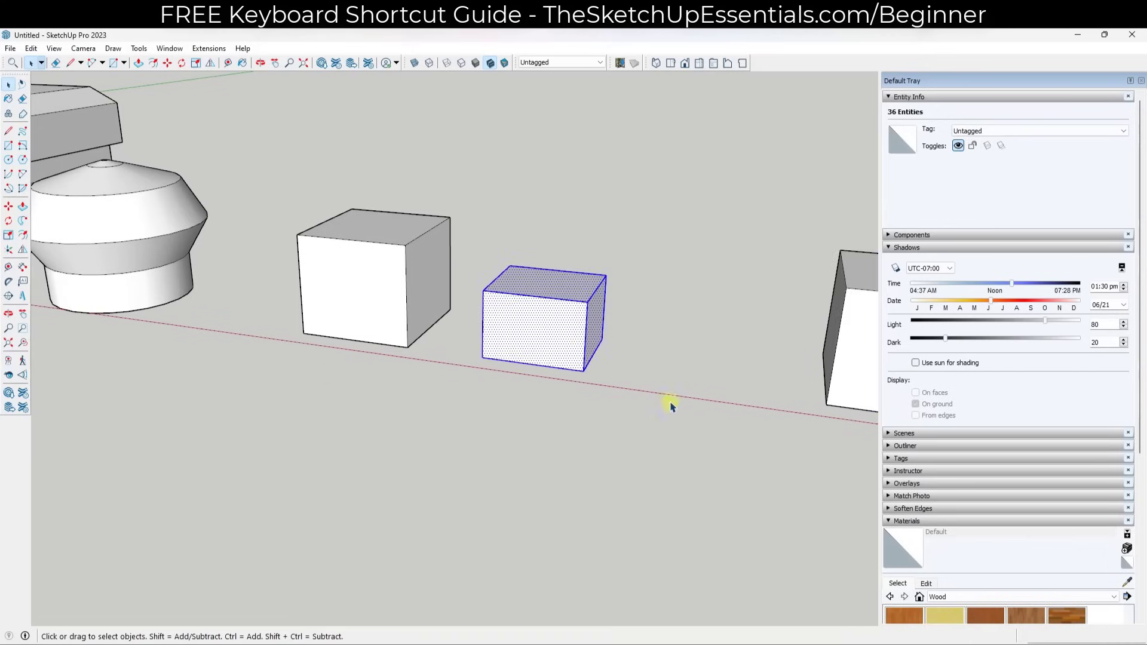
pyautogui.press('m')
pyautogui.click(483, 361)
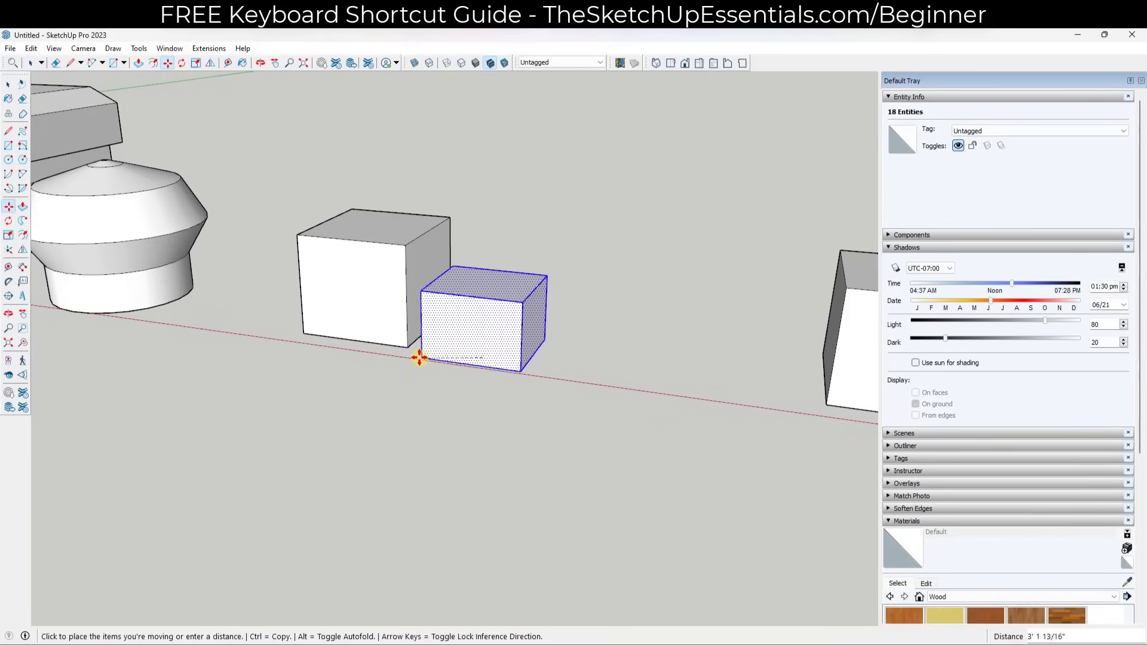
pyautogui.click(407, 349)
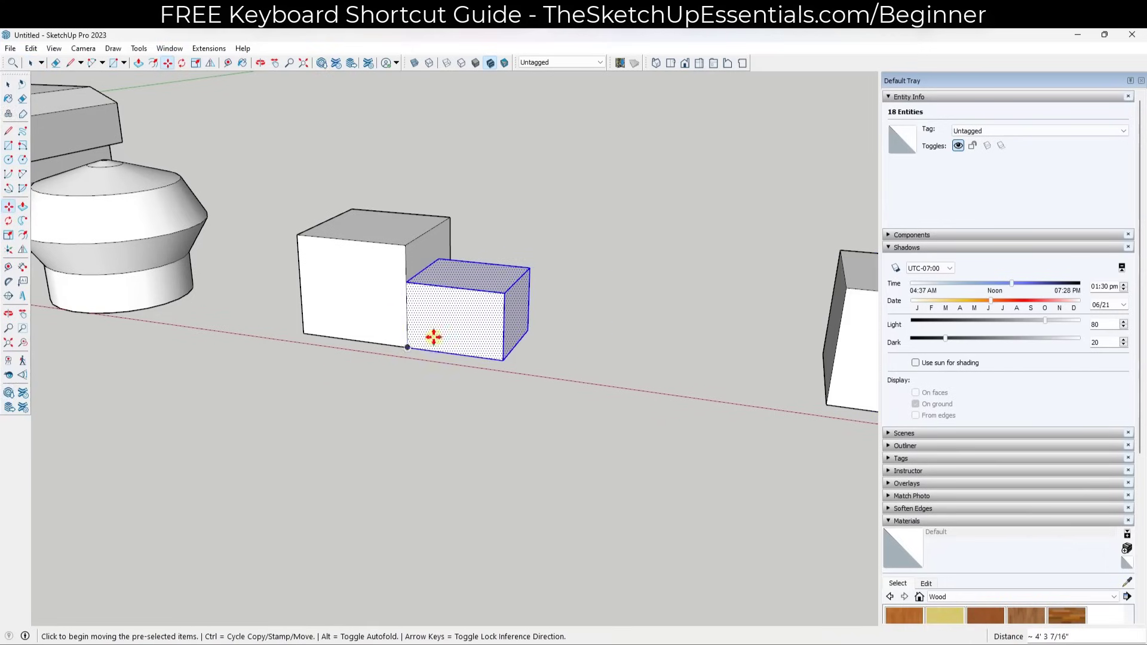
# Step: Move the joined smaller box back away from the larger box along the red axis, stretching their shared geometry
pyautogui.click(457, 323)
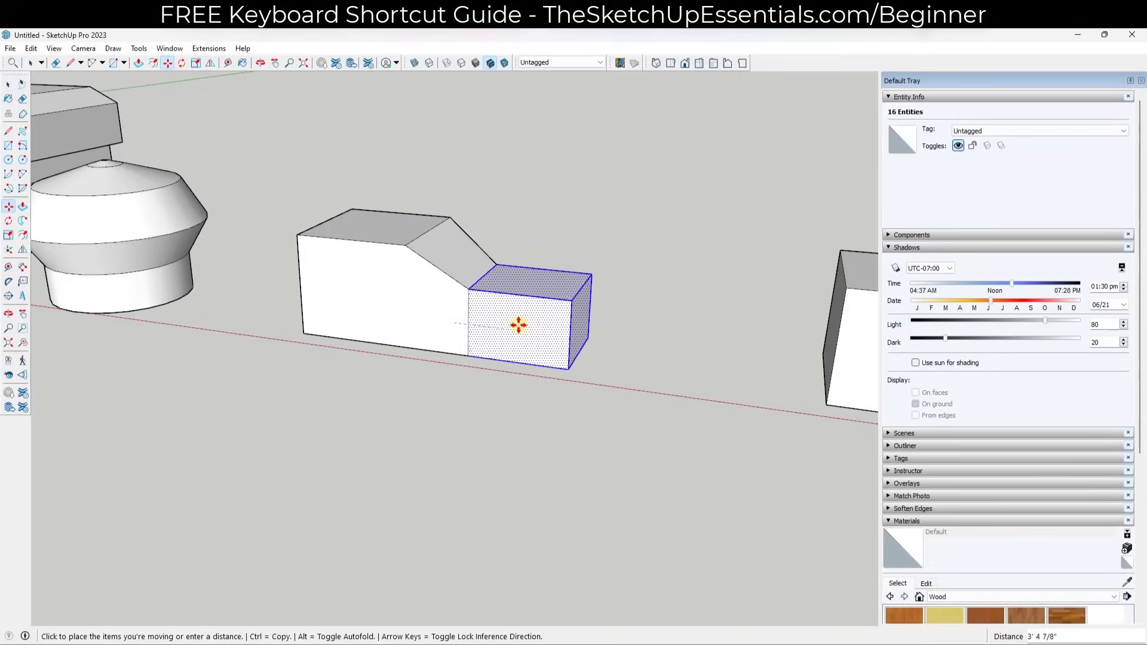
pyautogui.press('space')
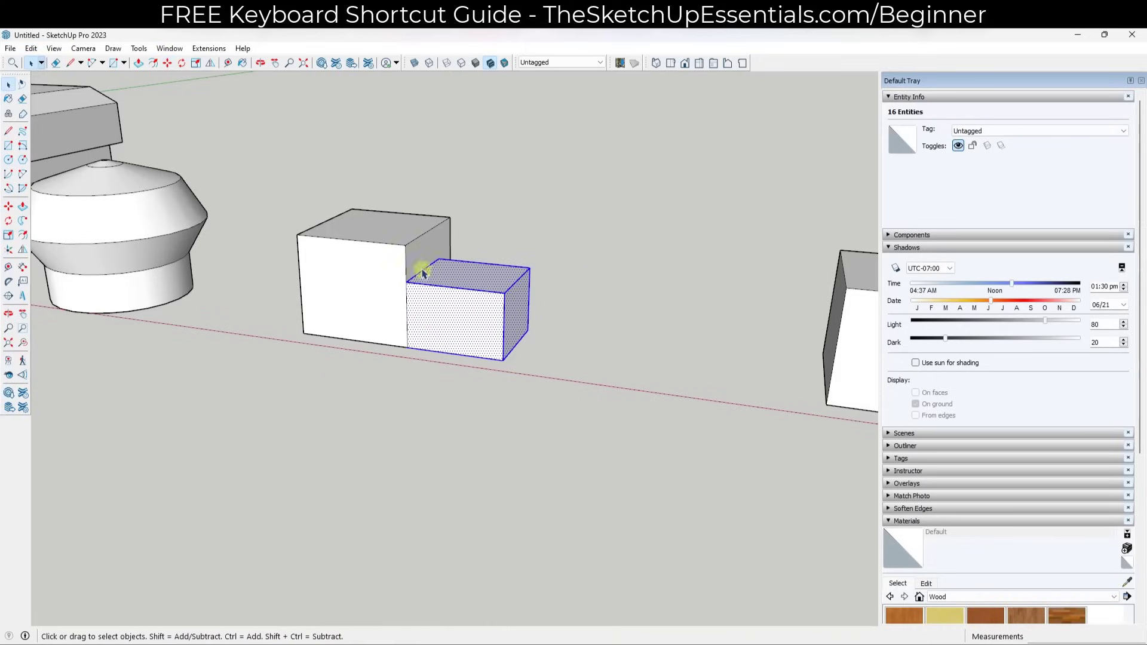
pyautogui.scroll(4, 436, 318)
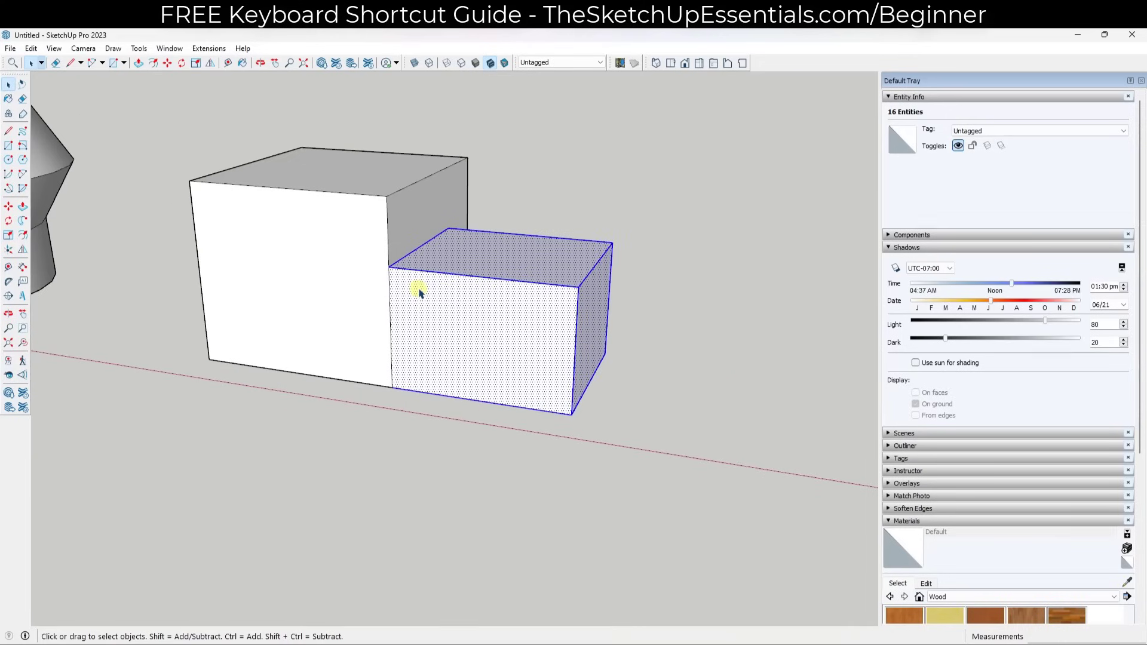
pyautogui.press('m')
pyautogui.click(455, 323)
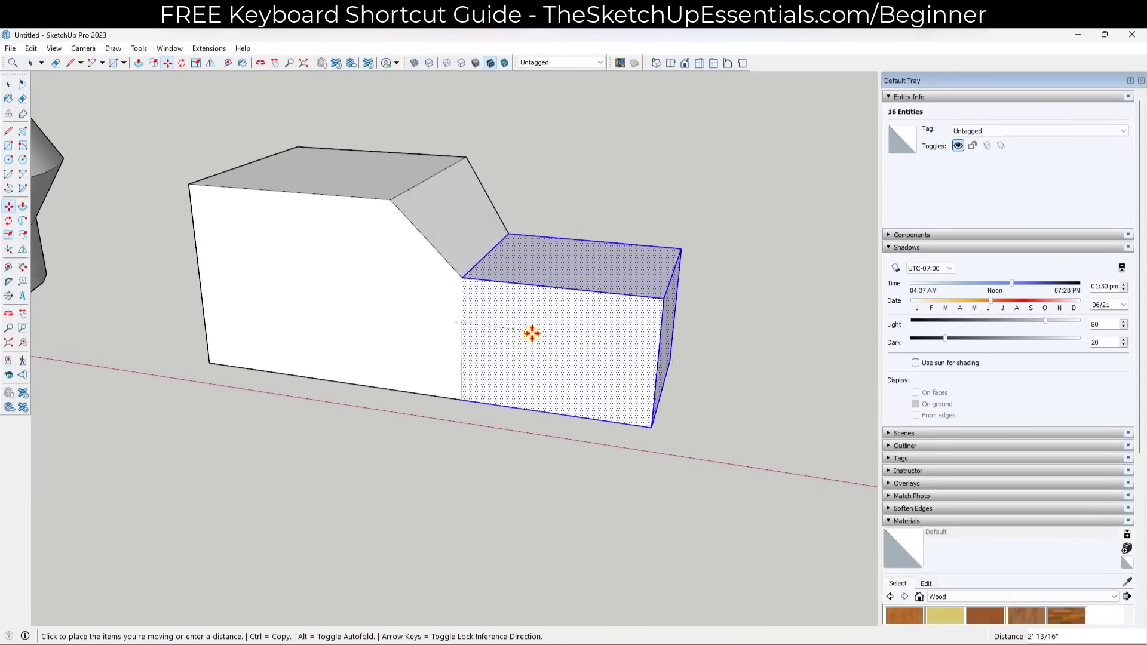
pyautogui.click(568, 341)
pyautogui.press('space')
# Step: Examine where the two ungrouped boxes are stuck together and how their shared geometry is deformed
pyautogui.scroll(-3, 447, 303)
pyautogui.moveTo(447, 304); pyautogui.dragTo(541, 276, button='middle')
pyautogui.scroll(-3, 470, 321)
pyautogui.scroll(2, 584, 240)
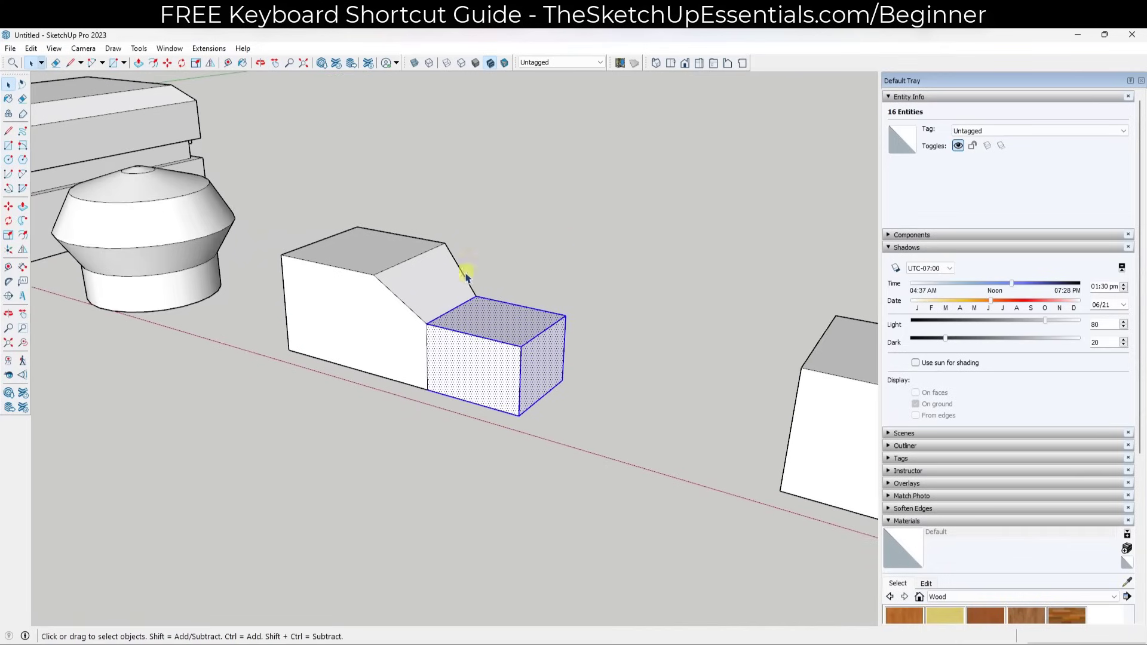
pyautogui.moveTo(404, 299); pyautogui.dragTo(532, 297, button='middle')
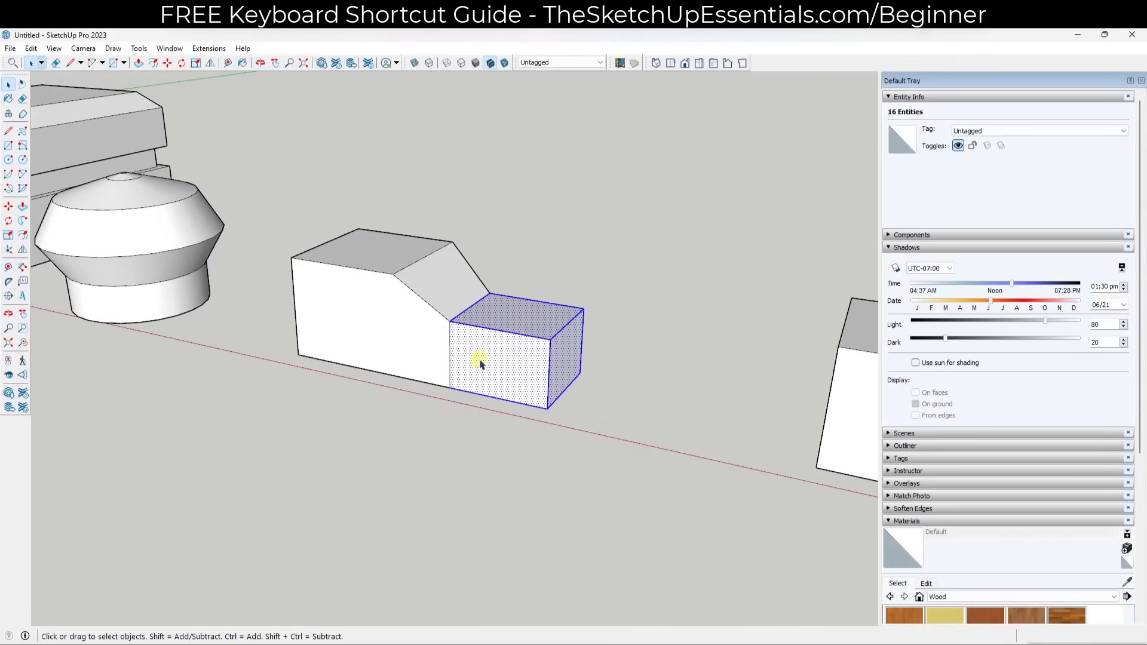
pyautogui.scroll(-2, 440, 303)
pyautogui.scroll(2, 439, 308)
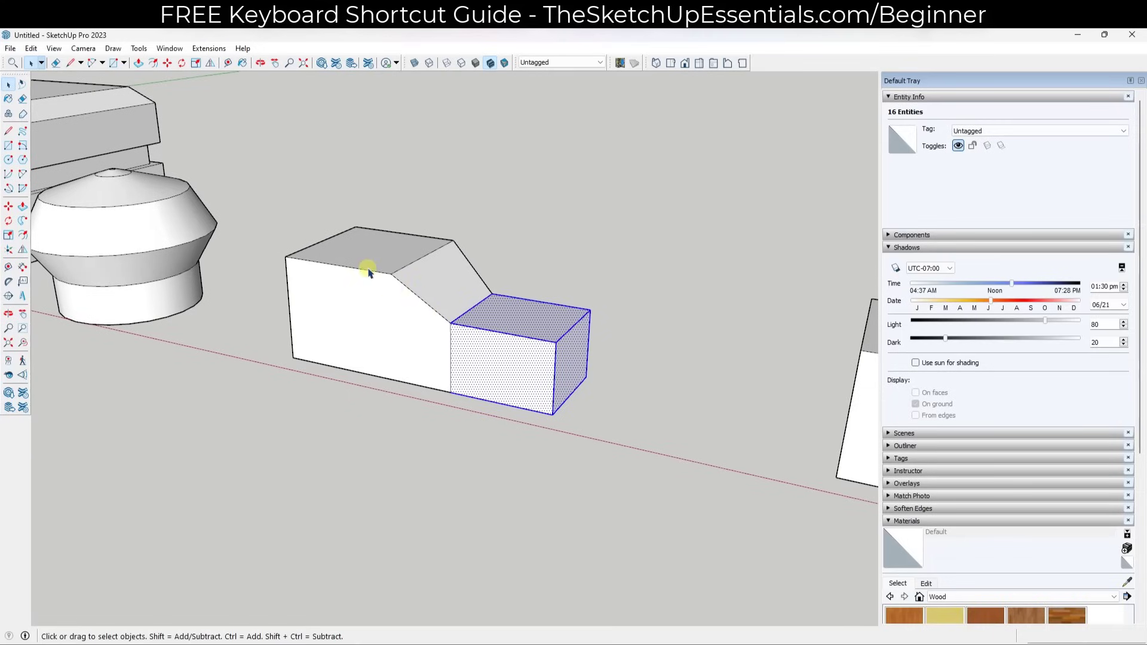
# Step: Select all geometry of the smaller copied box and make it a group
pyautogui.scroll(-4, 326, 257)
pyautogui.scroll(2, 598, 305)
pyautogui.scroll(2, 624, 317)
pyautogui.moveTo(456, 325); pyautogui.dragTo(489, 331, button='middle')
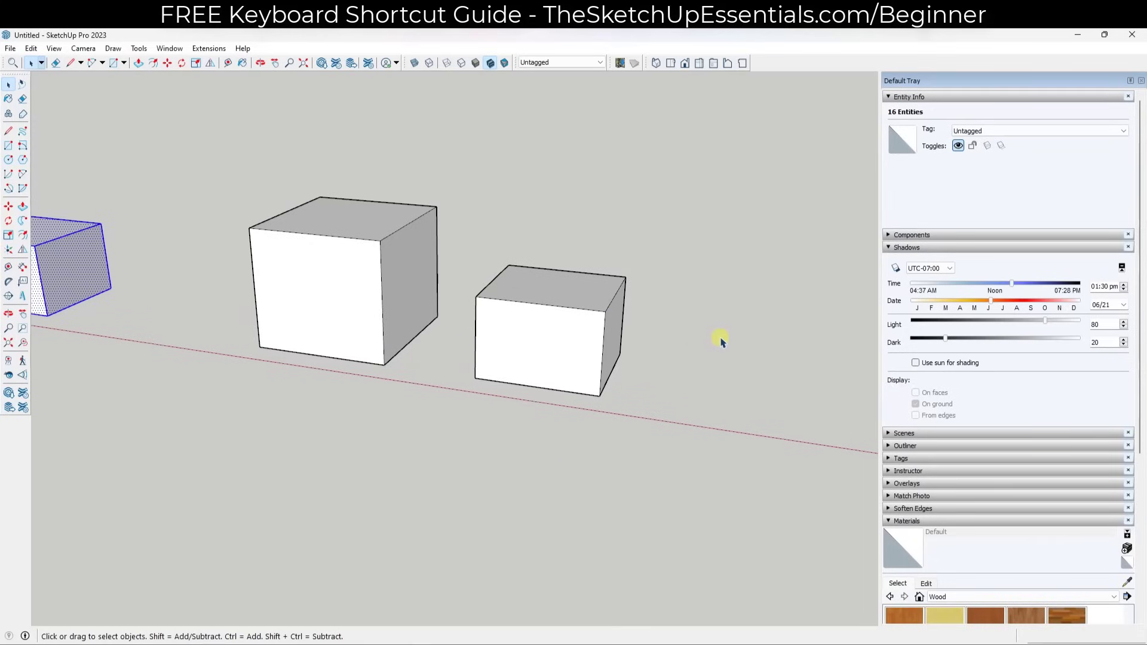
pyautogui.moveTo(463, 241); pyautogui.dragTo(775, 451)
pyautogui.rightClick(561, 335)
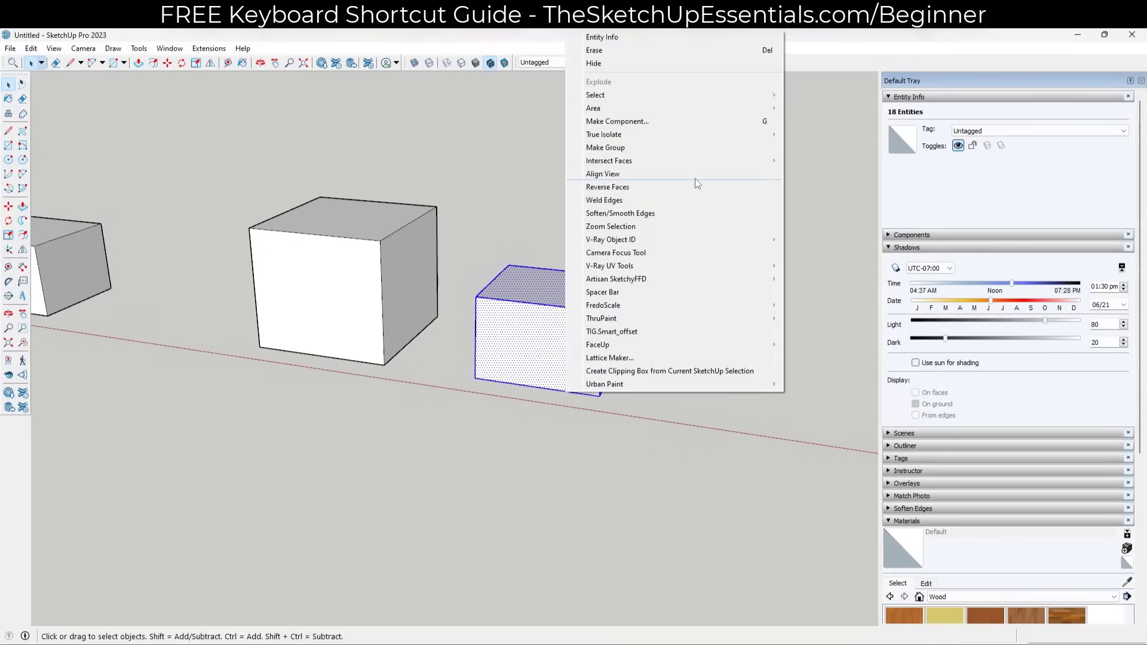
pyautogui.click(618, 149)
pyautogui.moveTo(671, 333); pyautogui.dragTo(628, 341, button='middle')
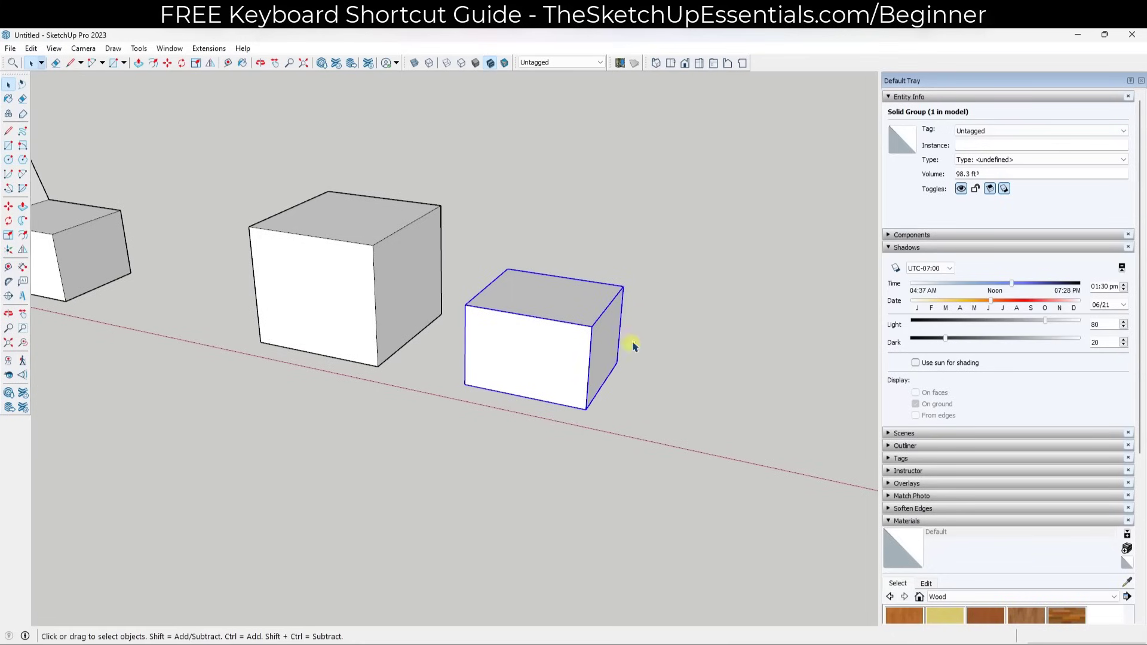
pyautogui.moveTo(586, 371); pyautogui.dragTo(582, 336, button='middle')
# Step: Select individual faces of the larger copied box to check how its ungrouped geometry responds to selection
pyautogui.click(355, 267)
pyautogui.click(395, 264)
pyautogui.click(367, 219)
pyautogui.click(358, 260)
pyautogui.click(412, 264)
pyautogui.click(384, 221)
pyautogui.click(348, 260)
pyautogui.click(411, 270)
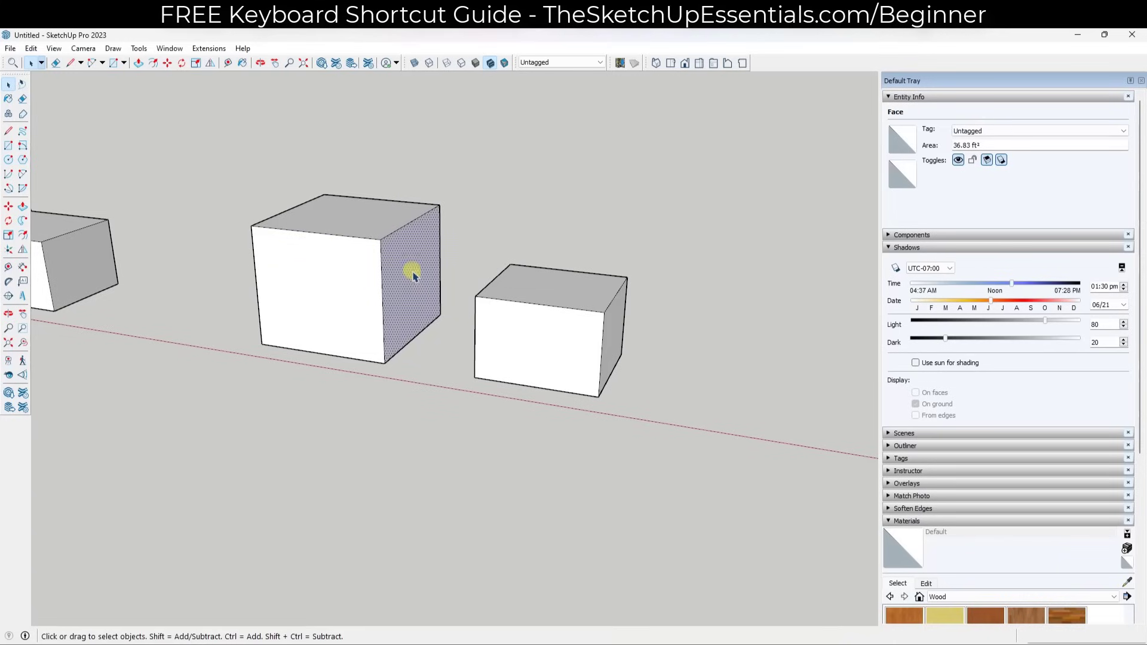
# Step: Select the grouped box and move it by its lower corner against the larger box and back away twice
pyautogui.click(546, 289)
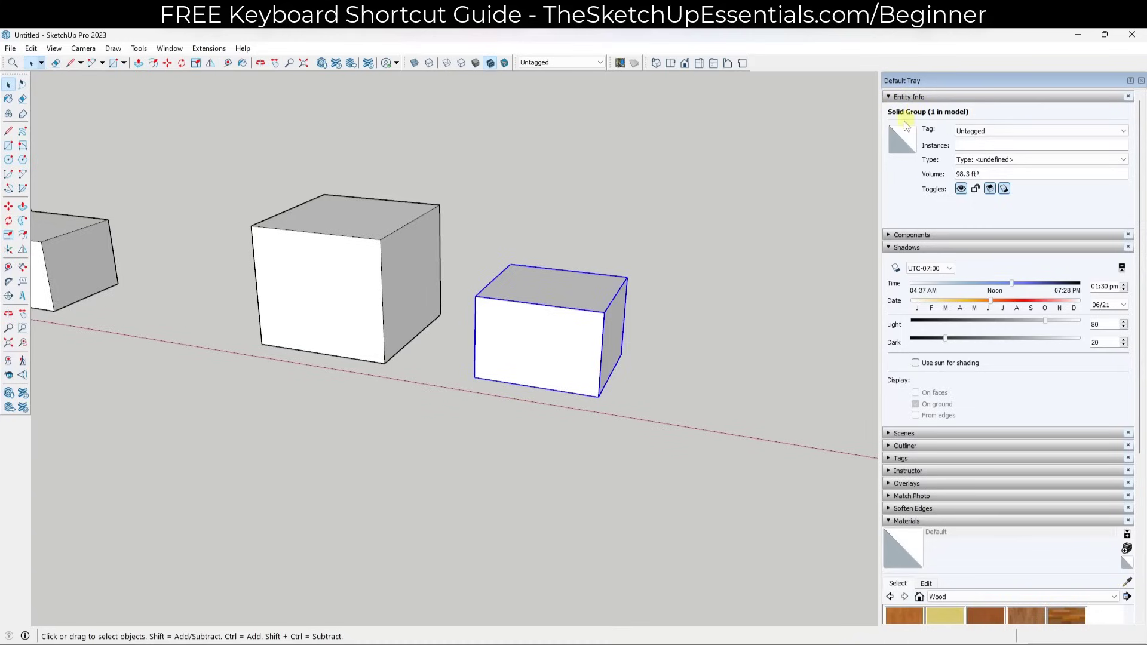
pyautogui.press('m')
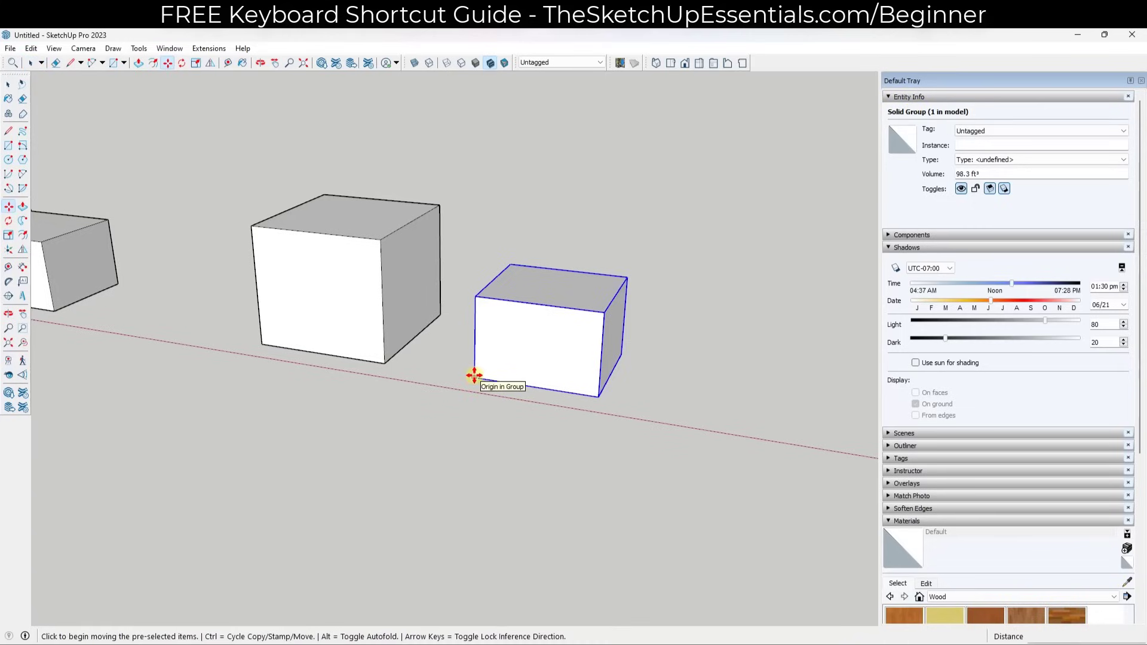
pyautogui.click(475, 378)
pyautogui.click(384, 366)
pyautogui.click(385, 363)
pyautogui.click(480, 378)
pyautogui.click(482, 379)
pyautogui.click(384, 365)
pyautogui.click(386, 365)
pyautogui.click(472, 381)
pyautogui.press('space')
# Step: Snap the grouped box to the larger box's bottom corner once more, and pull it clear along the red axis
pyautogui.moveTo(635, 349); pyautogui.dragTo(640, 313, button='middle')
pyautogui.scroll(3, 620, 279)
pyautogui.scroll(-2, 616, 282)
pyautogui.scroll(2, 580, 271)
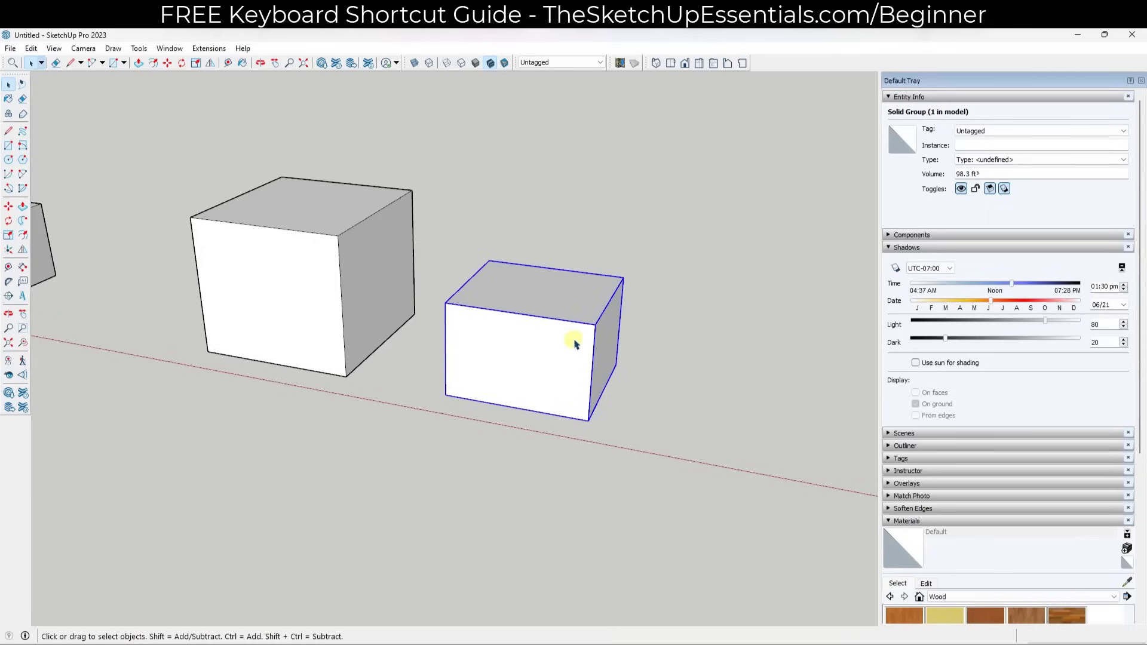
pyautogui.moveTo(609, 324)
pyautogui.mouseDown(button='middle')
pyautogui.moveTo(586, 307)
pyautogui.moveTo(650, 297)
pyautogui.moveTo(550, 299)
pyautogui.moveTo(603, 312)
pyautogui.mouseUp(button='middle')
pyautogui.press('m')
pyautogui.click(451, 392)
pyautogui.click(349, 378)
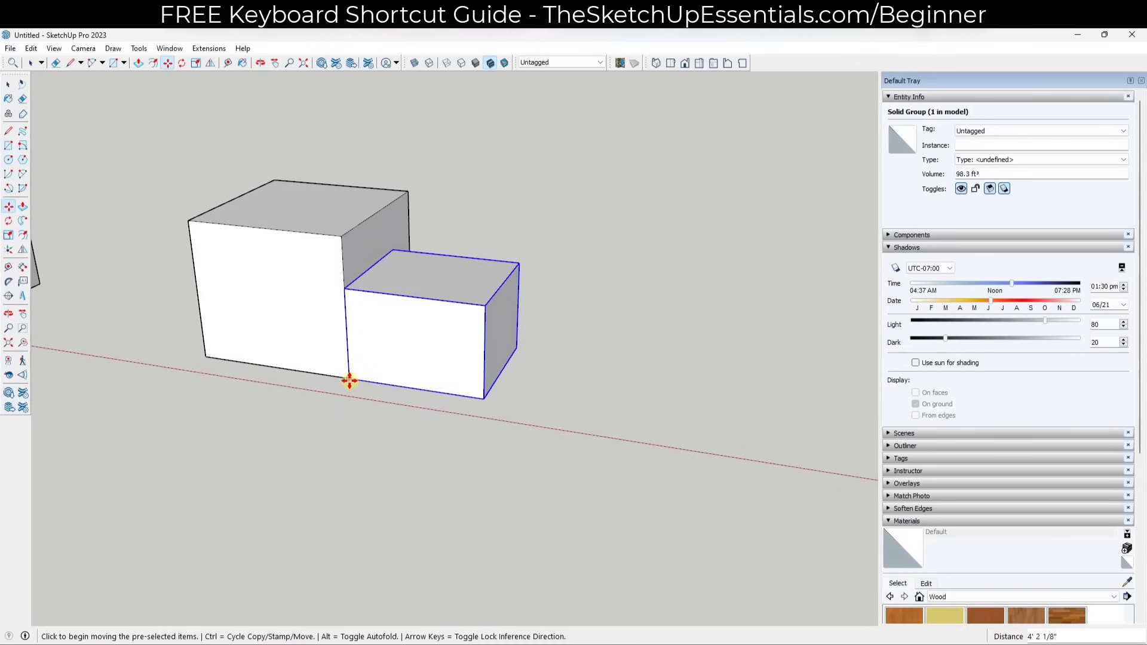
pyautogui.click(350, 379)
pyautogui.click(451, 397)
pyautogui.press('space')
pyautogui.moveTo(566, 334); pyautogui.dragTo(579, 351, button='middle')
pyautogui.scroll(-1, 556, 324)
pyautogui.scroll(1, 646, 321)
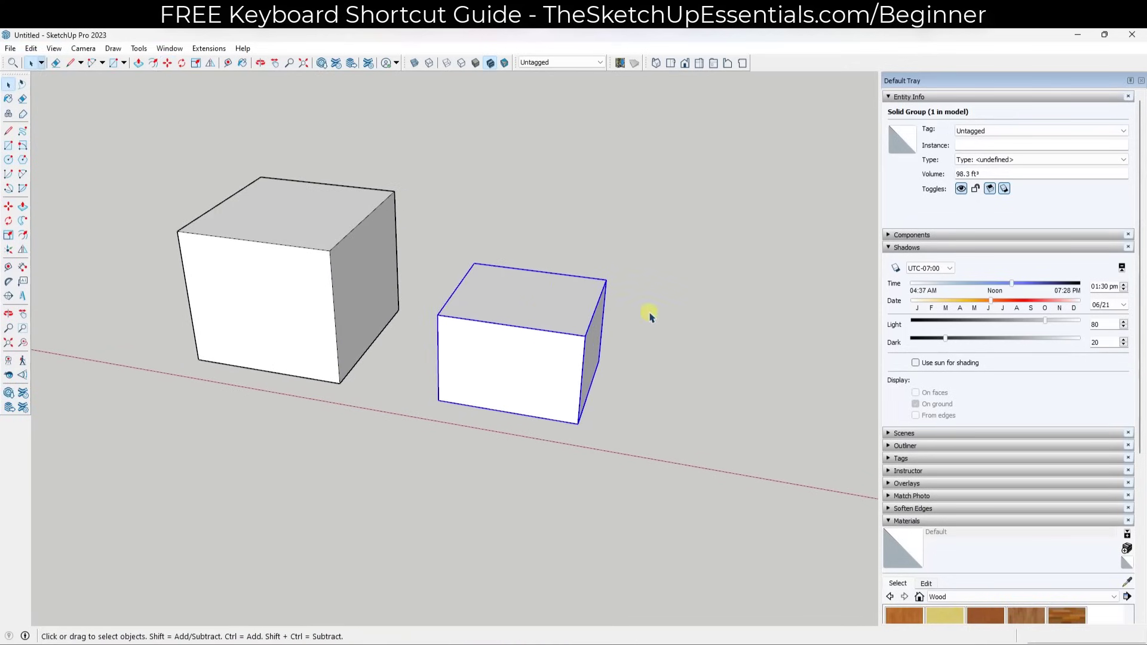
# Step: Open the smaller box's group for editing and push its top face down about 10 inches
pyautogui.moveTo(544, 389); pyautogui.dragTo(504, 327, button='middle')
pyautogui.doubleClick(489, 361)
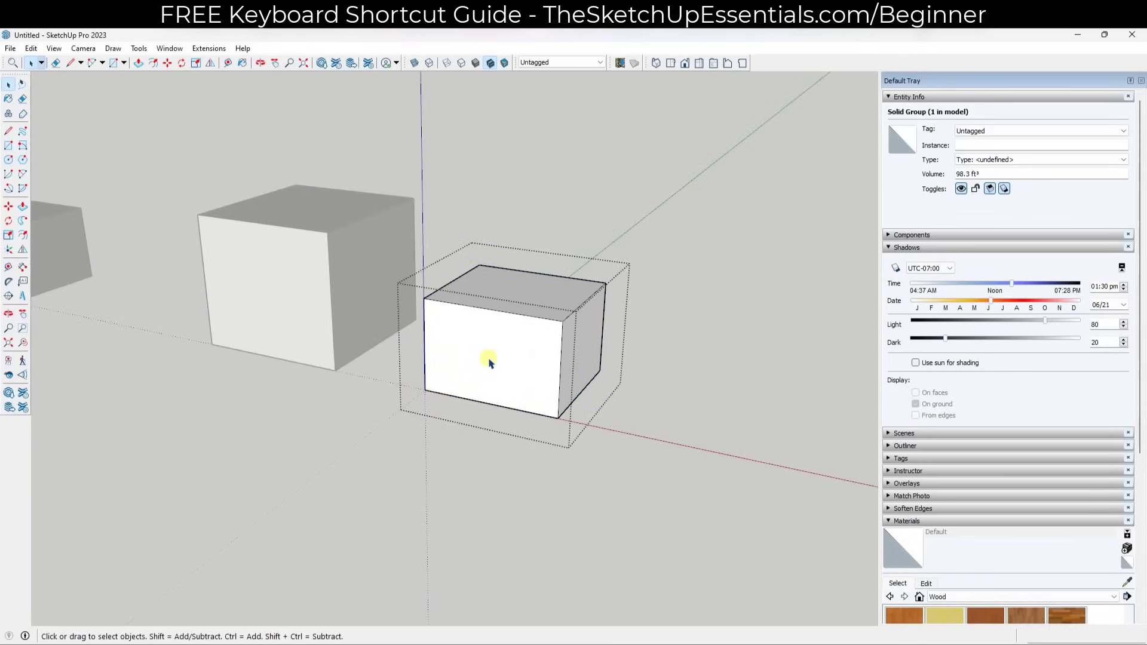
pyautogui.click(514, 307)
pyautogui.click(580, 349)
pyautogui.click(554, 303)
pyautogui.press('p')
pyautogui.click(553, 306)
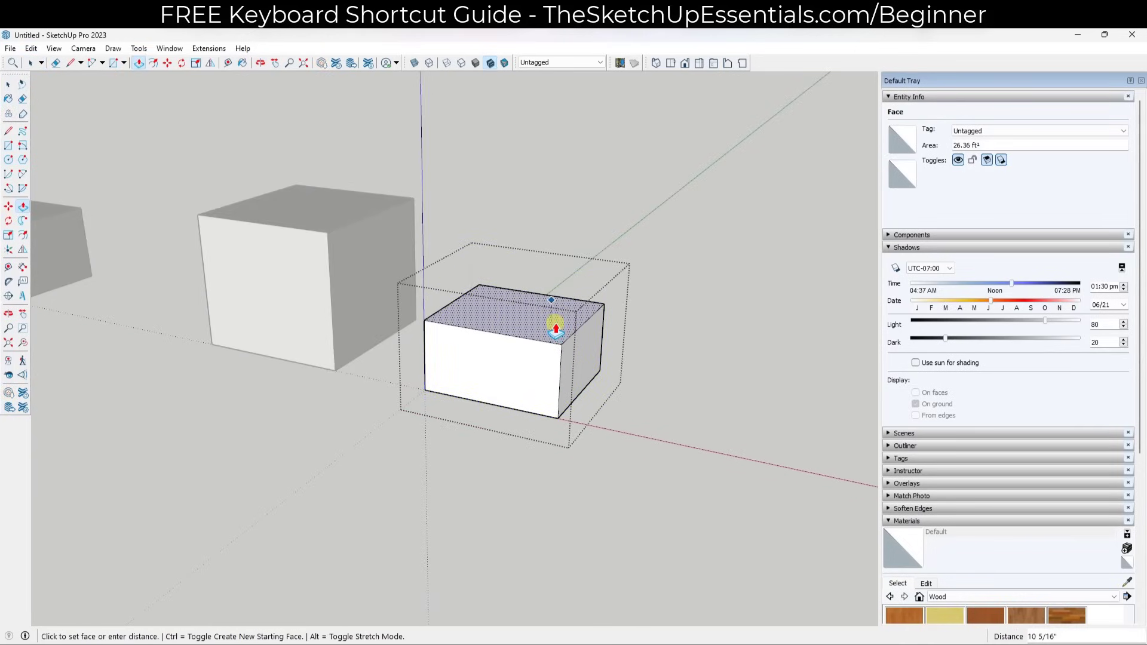
pyautogui.click(556, 327)
pyautogui.press('space')
# Step: Draw a line about 4' 10" long across the grouped box's top face, joining the midpoints of opposite edges
pyautogui.moveTo(528, 310); pyautogui.dragTo(527, 336, button='middle')
pyautogui.press('space')
pyautogui.press('l')
pyautogui.click(494, 348)
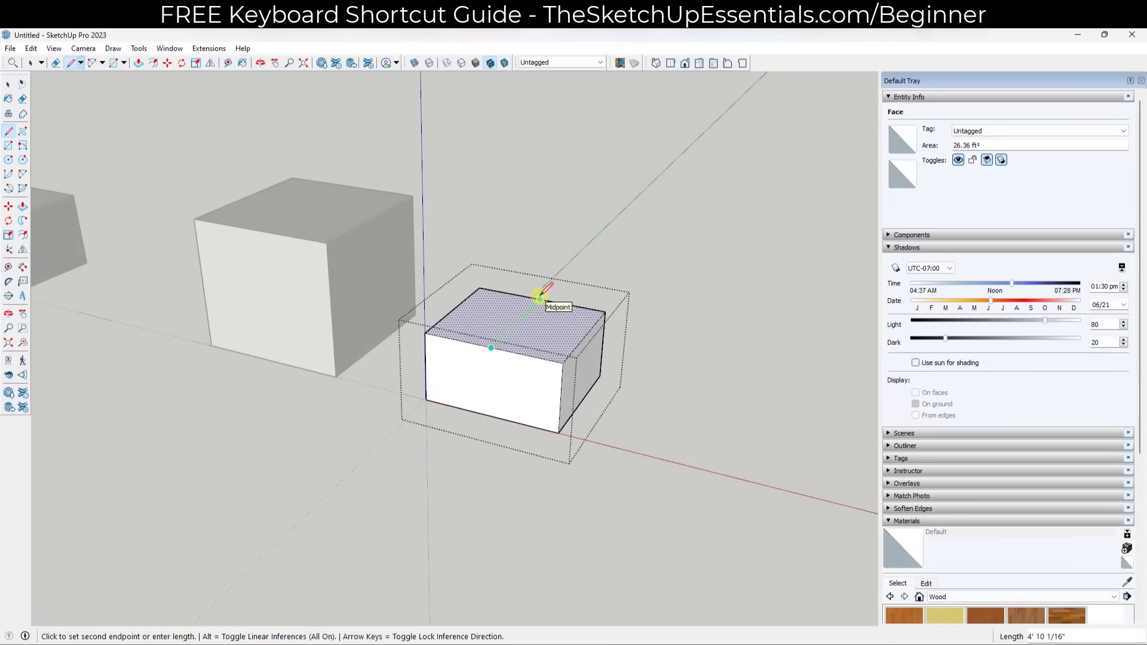
pyautogui.click(539, 300)
pyautogui.press('space')
# Step: Raise the top half nearest the larger box with Push/Pull to form a step, and close the group
pyautogui.press('p')
pyautogui.click(477, 328)
pyautogui.click(490, 262)
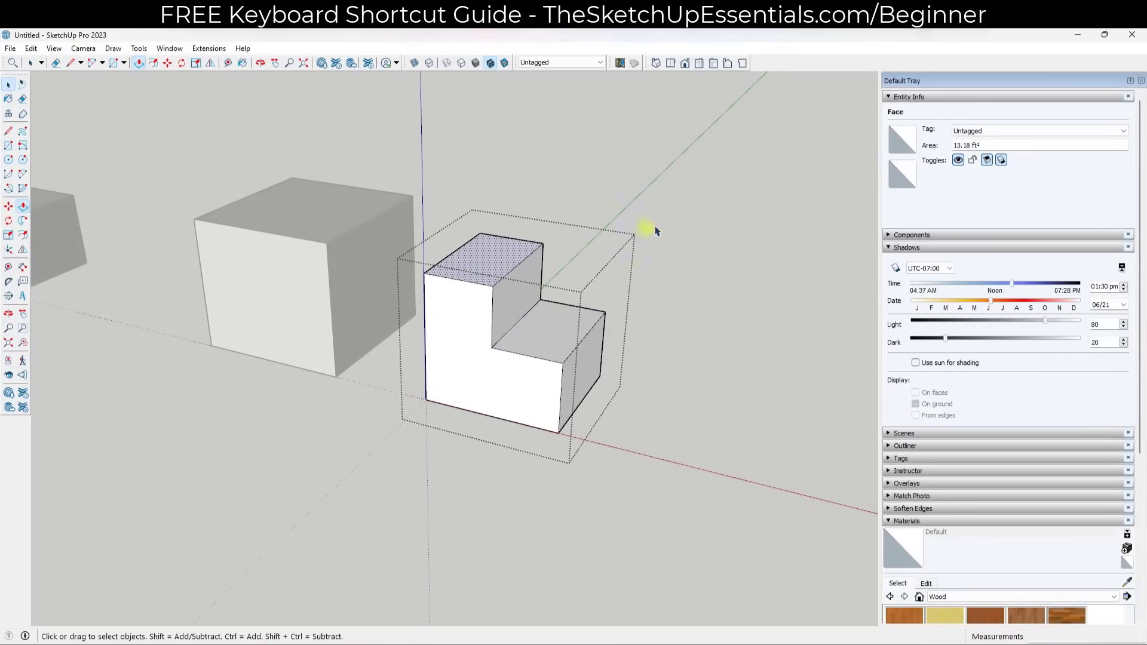
pyautogui.press('space')
pyautogui.click(664, 223)
pyautogui.moveTo(585, 324); pyautogui.dragTo(599, 283, button='middle')
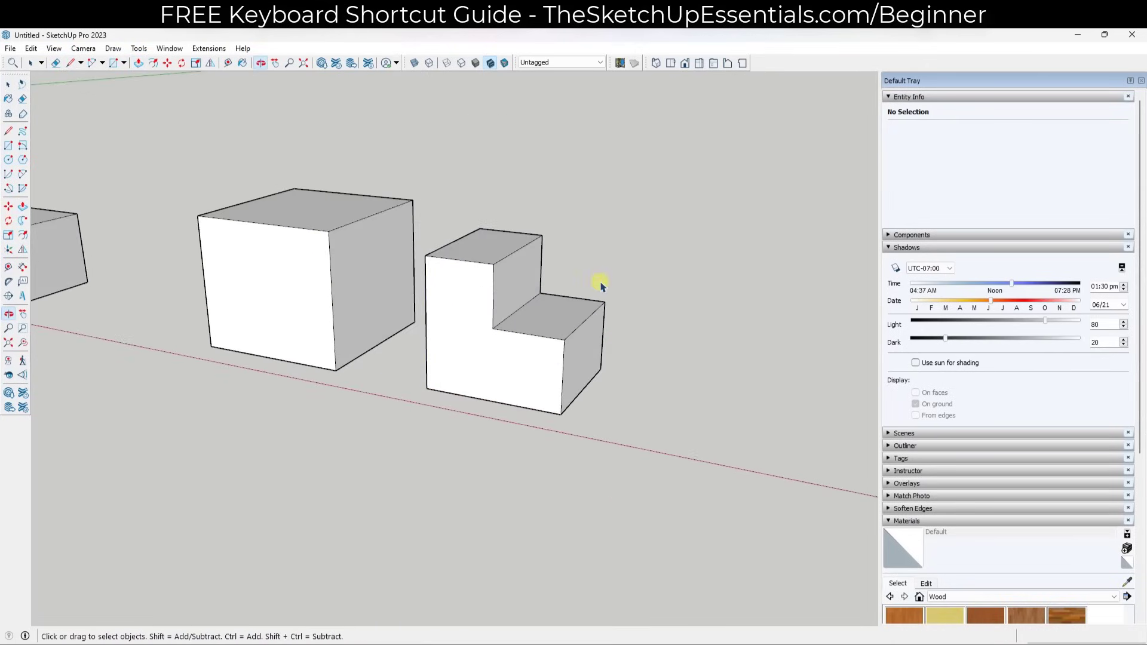
# Step: Select and deselect the stepped group, and open and close it once to check its editing mode
pyautogui.click(519, 312)
pyautogui.click(708, 299)
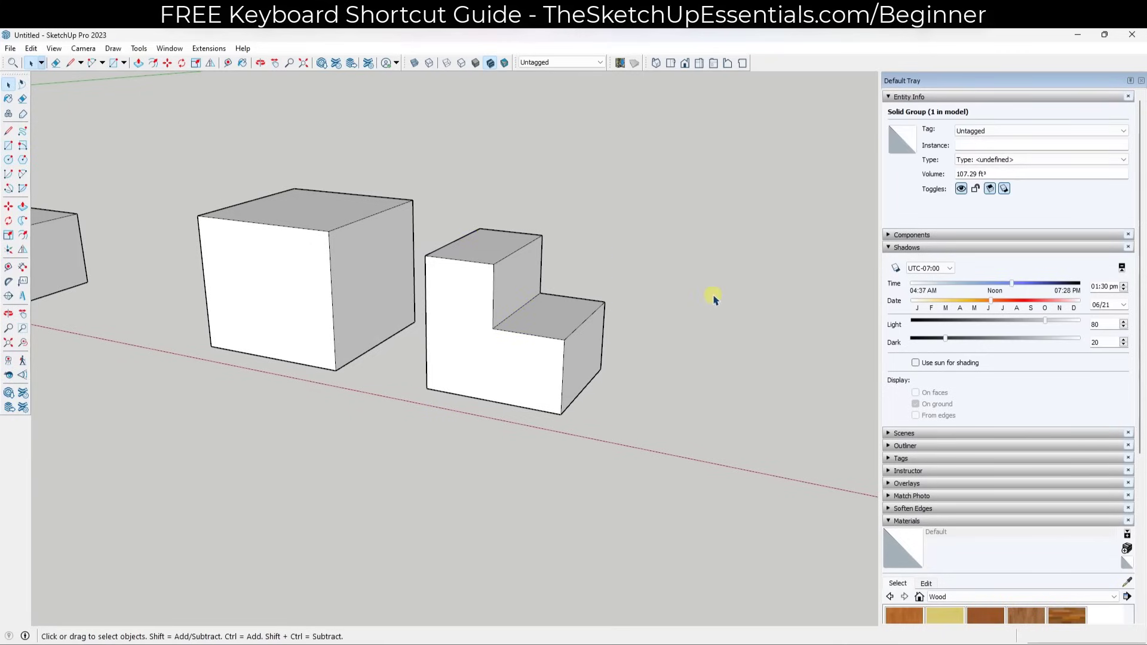
pyautogui.doubleClick(596, 319)
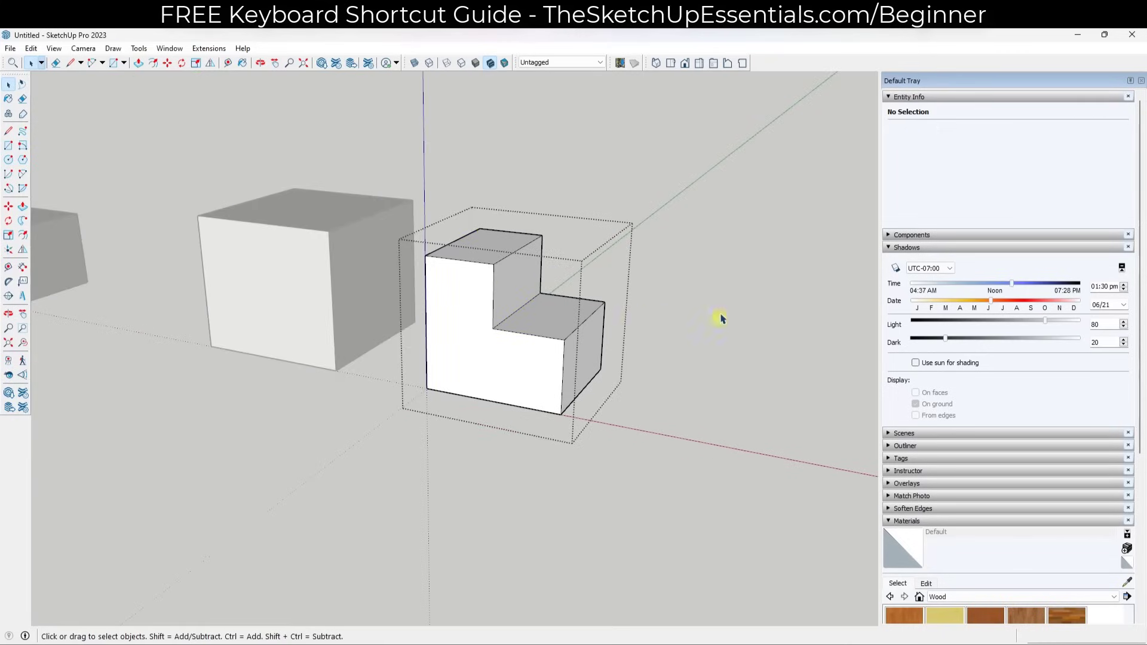
pyautogui.click(734, 276)
# Step: Reopen the stepped group for editing and select its L-shaped front face
pyautogui.doubleClick(519, 310)
pyautogui.moveTo(619, 287); pyautogui.dragTo(591, 258, button='middle')
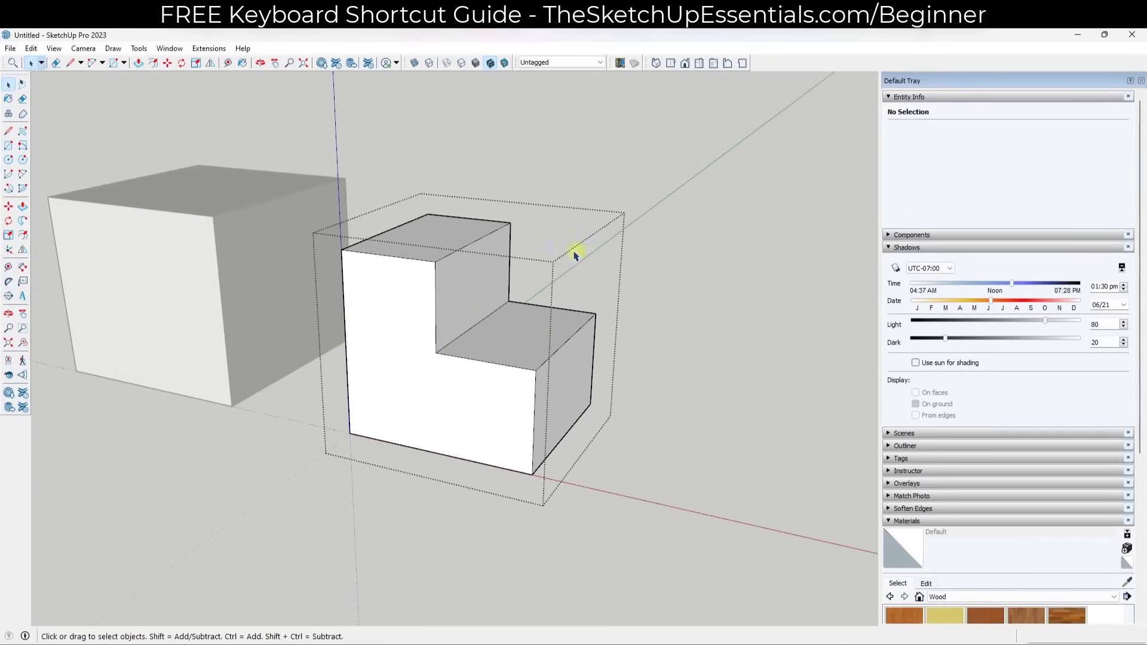
pyautogui.click(375, 311)
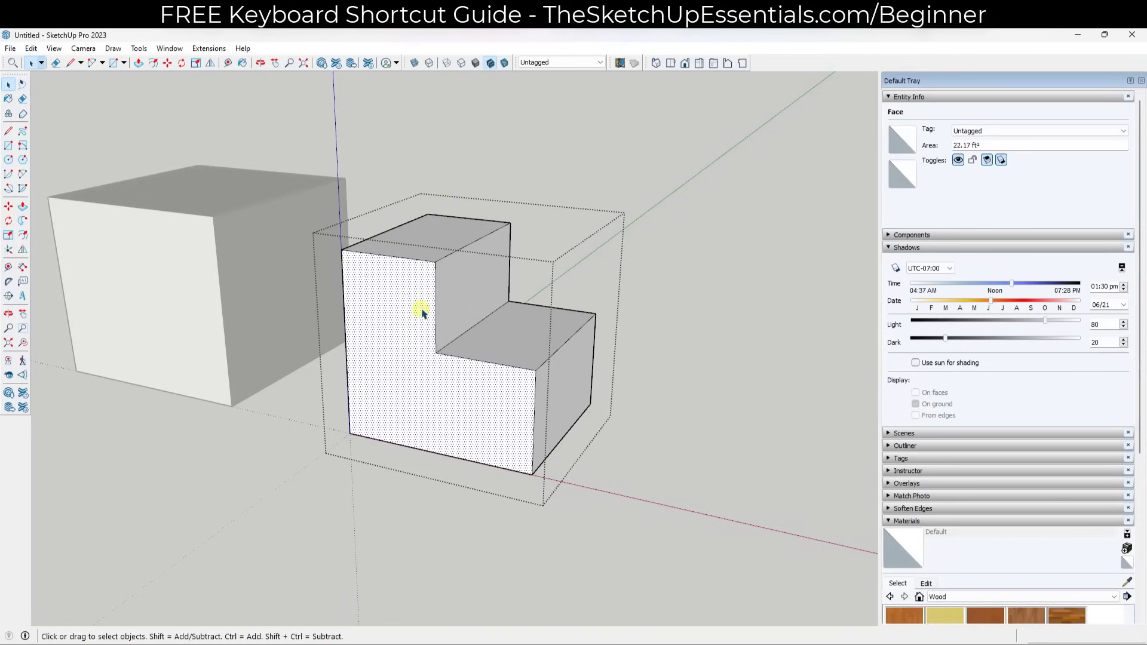
# Step: Bevel the upper step's outer edge by drawing a diagonal across its front corner and pushing the small triangle through the full depth
pyautogui.press('l')
pyautogui.click(404, 257)
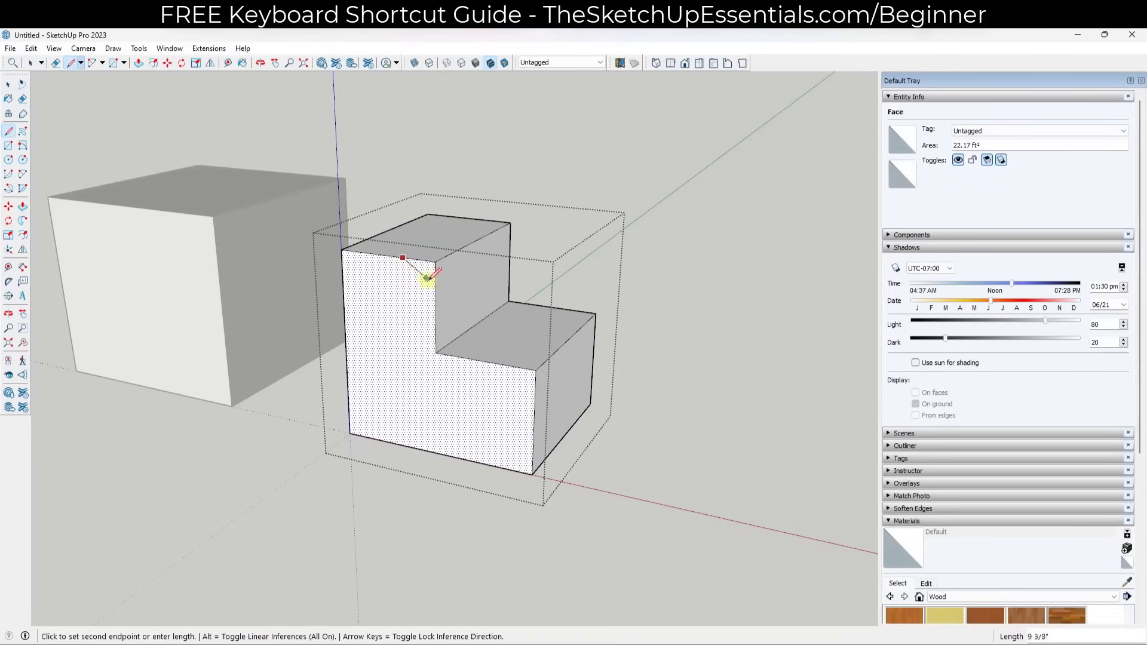
pyautogui.click(434, 287)
pyautogui.press('space')
pyautogui.click(432, 285)
pyautogui.press('p')
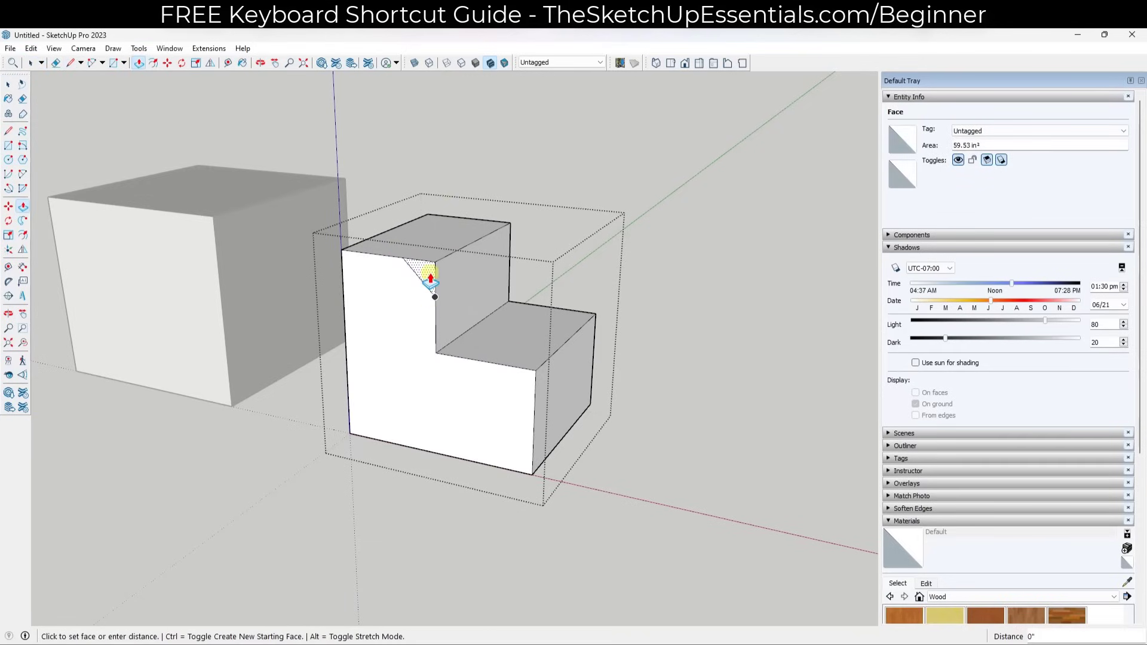
pyautogui.click(509, 235)
pyautogui.press('space')
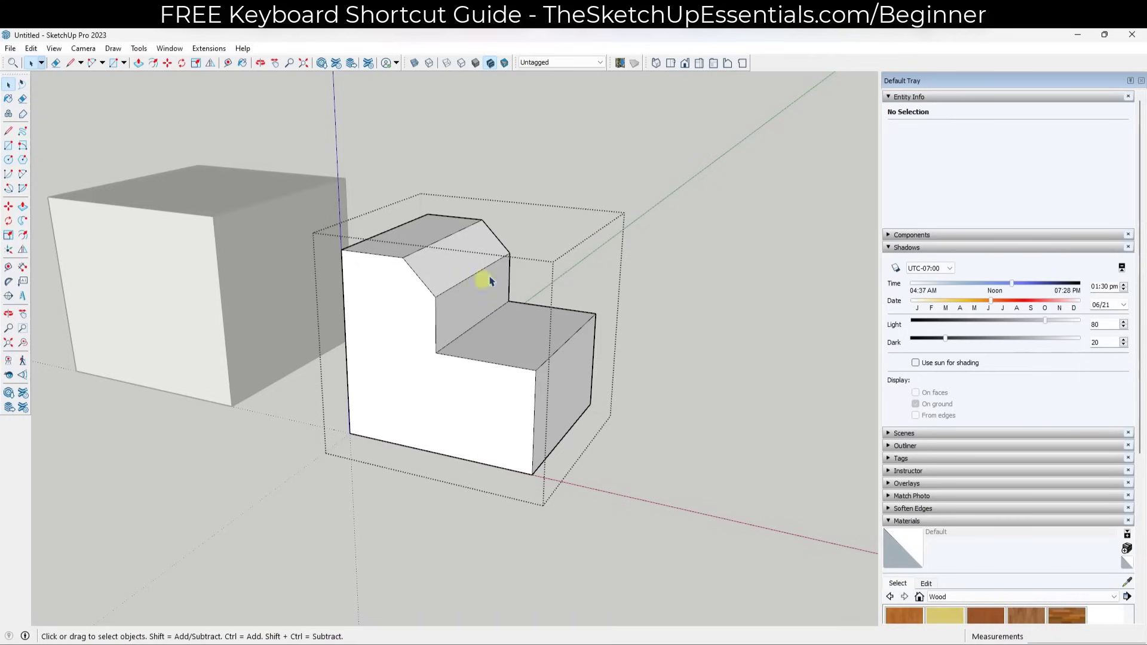
# Step: Bevel the lower step's outer edge by drawing a diagonal across its front corner and pushing the small triangle through the full depth
pyautogui.press('l')
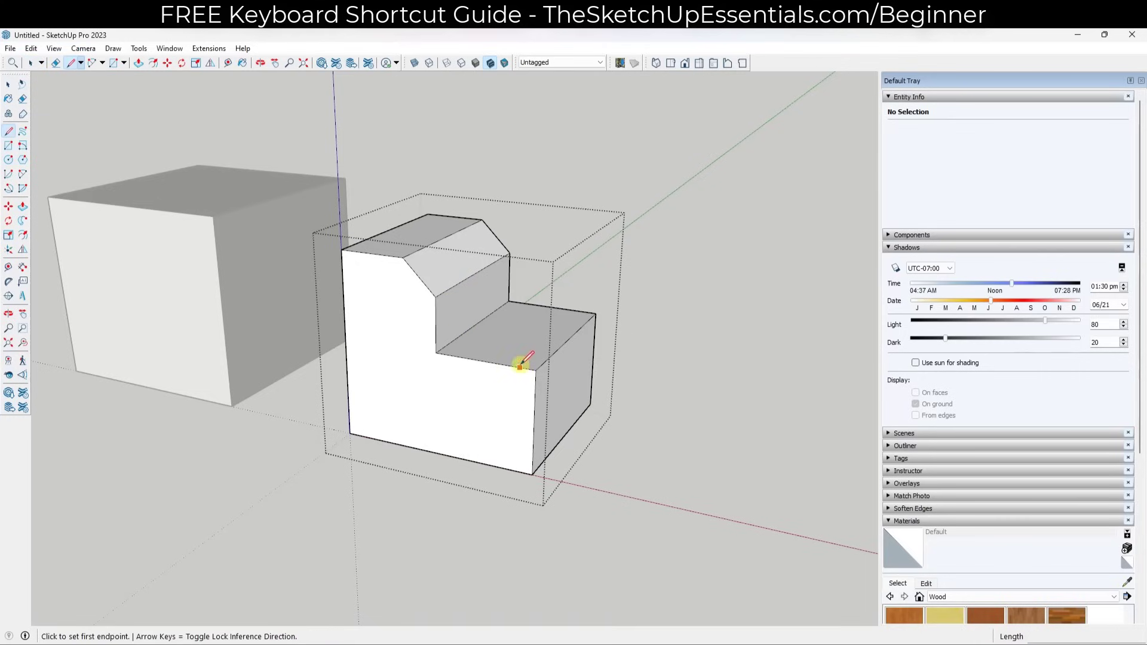
pyautogui.click(508, 366)
pyautogui.click(534, 393)
pyautogui.press('space')
pyautogui.press('p')
pyautogui.click(530, 395)
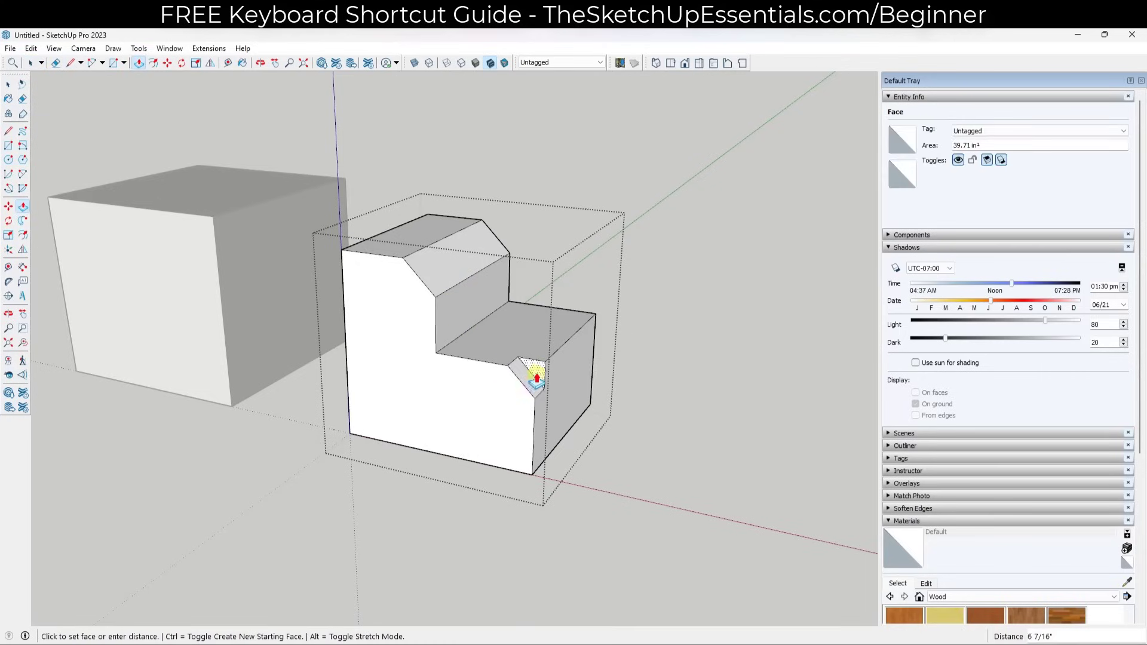
pyautogui.click(587, 320)
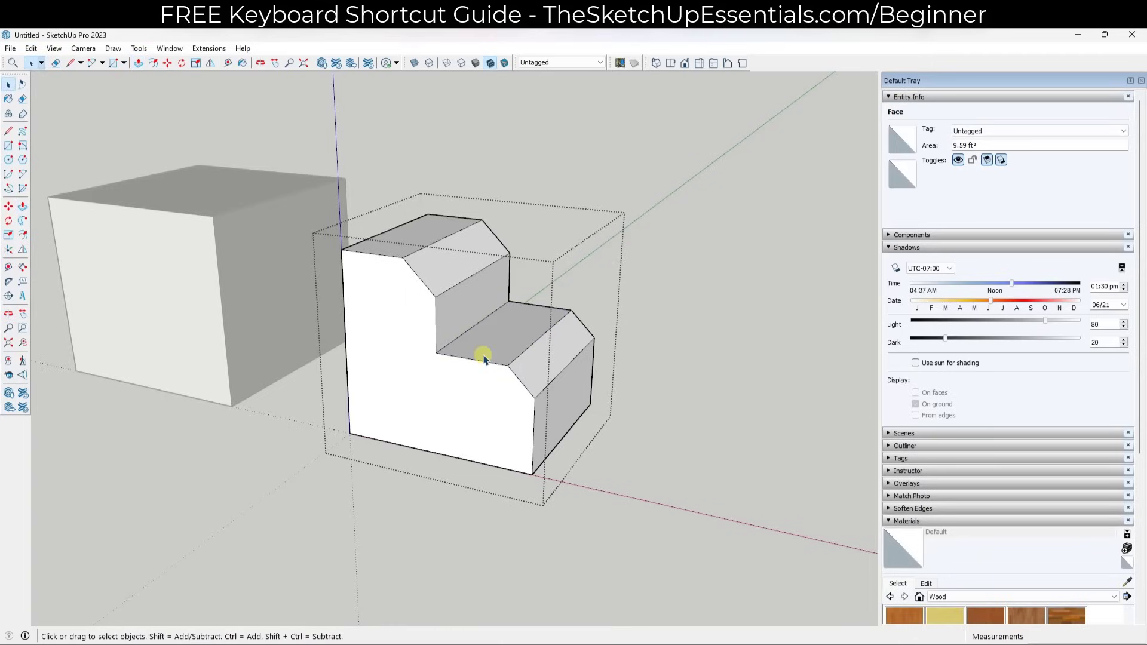
pyautogui.press('space')
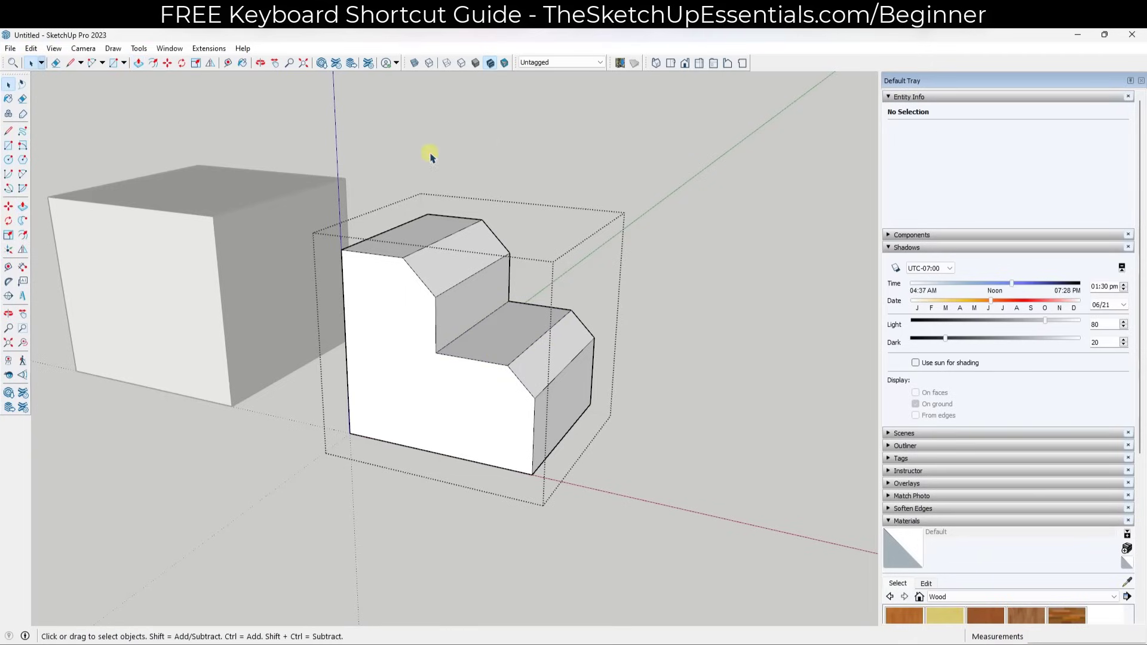
# Step: Close the stepped group, select it, and try moving it against the larger box as one object
pyautogui.click(703, 270)
pyautogui.moveTo(422, 279); pyautogui.dragTo(504, 335, button='middle')
pyautogui.click(492, 353)
pyautogui.moveTo(653, 339); pyautogui.dragTo(711, 333, button='middle')
pyautogui.scroll(-4, 612, 339)
pyautogui.press('m')
pyautogui.click(493, 300)
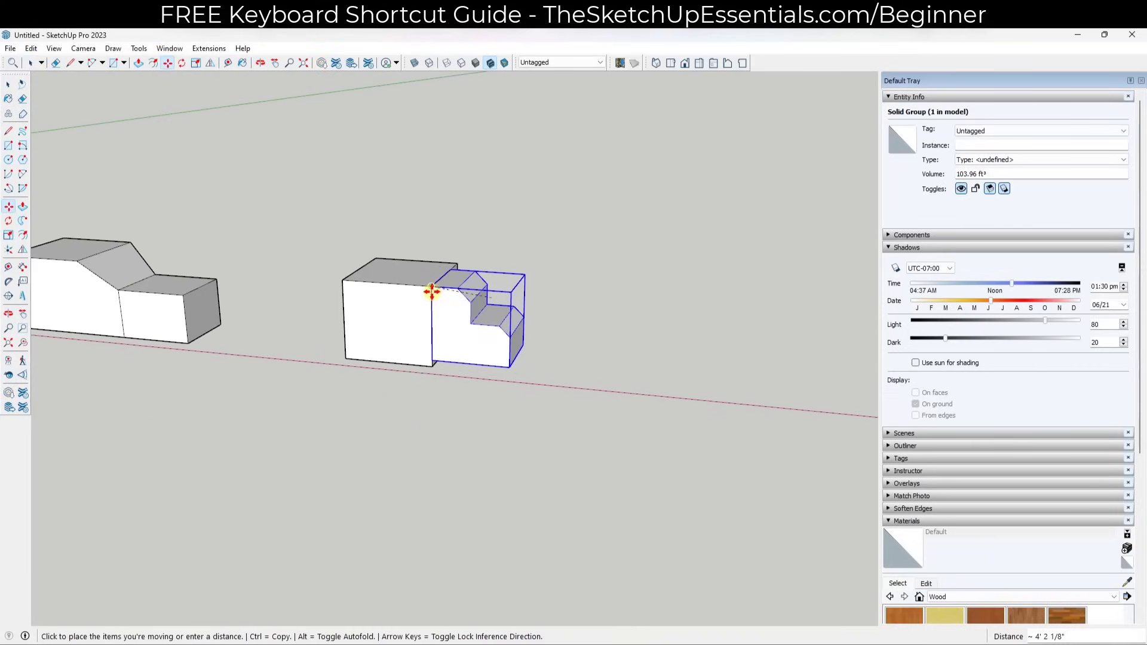
pyautogui.press('Escape')
pyautogui.moveTo(495, 355); pyautogui.dragTo(582, 323, button='middle')
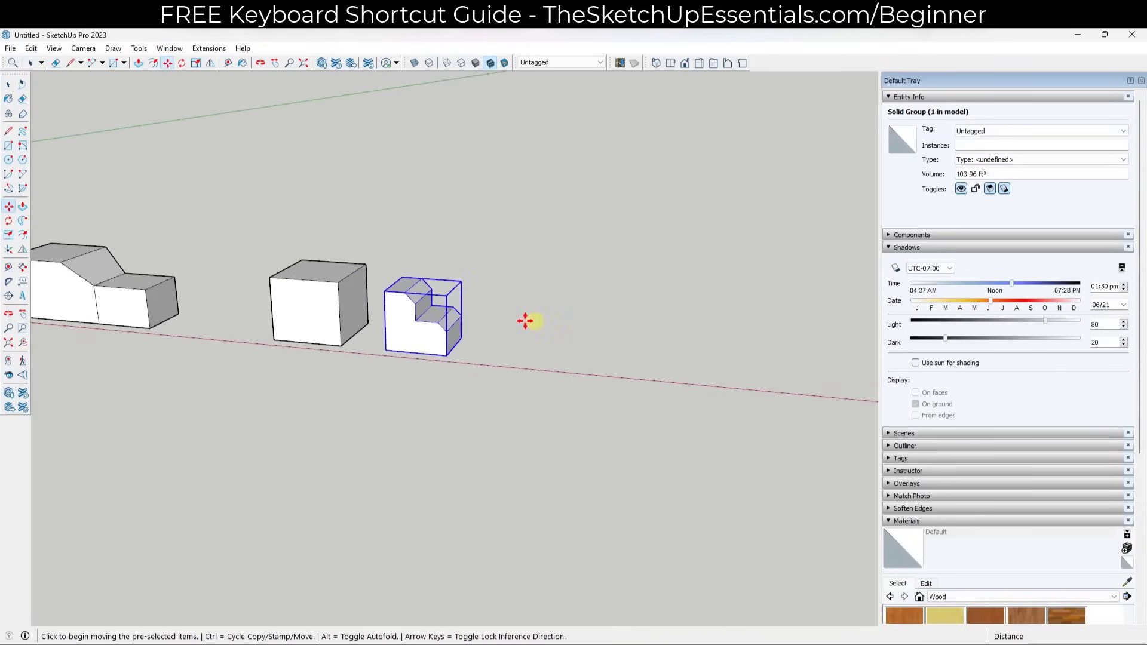
# Step: Copy the stepped group along the red axis away from the larger box, and place a second copy beside the first
pyautogui.click(448, 353)
pyautogui.press('ctrl')
pyautogui.click(706, 386)
pyautogui.moveTo(677, 374); pyautogui.dragTo(726, 361, button='middle')
pyautogui.click(721, 364)
pyautogui.click(595, 363)
pyautogui.scroll(5, 683, 308)
pyautogui.moveTo(652, 323); pyautogui.dragTo(815, 323, button='middle')
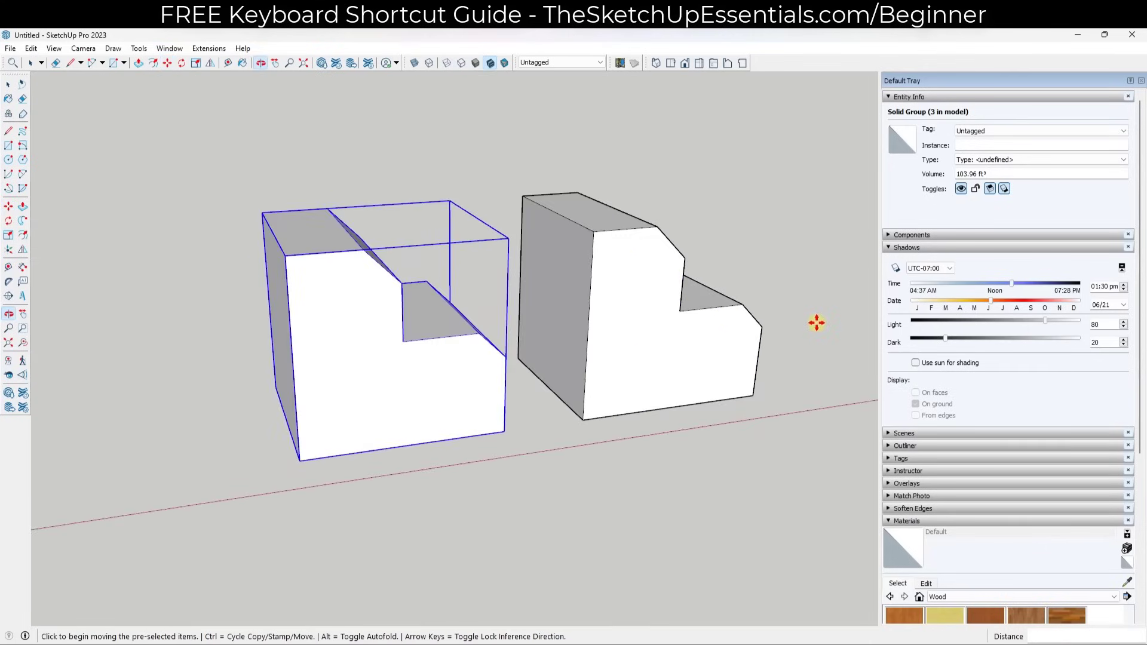
# Step: Flip the selected copy along the red axis and move it corner to corner against the other copy so their tall sides meet
pyautogui.click(396, 225)
pyautogui.press('space')
pyautogui.press('m')
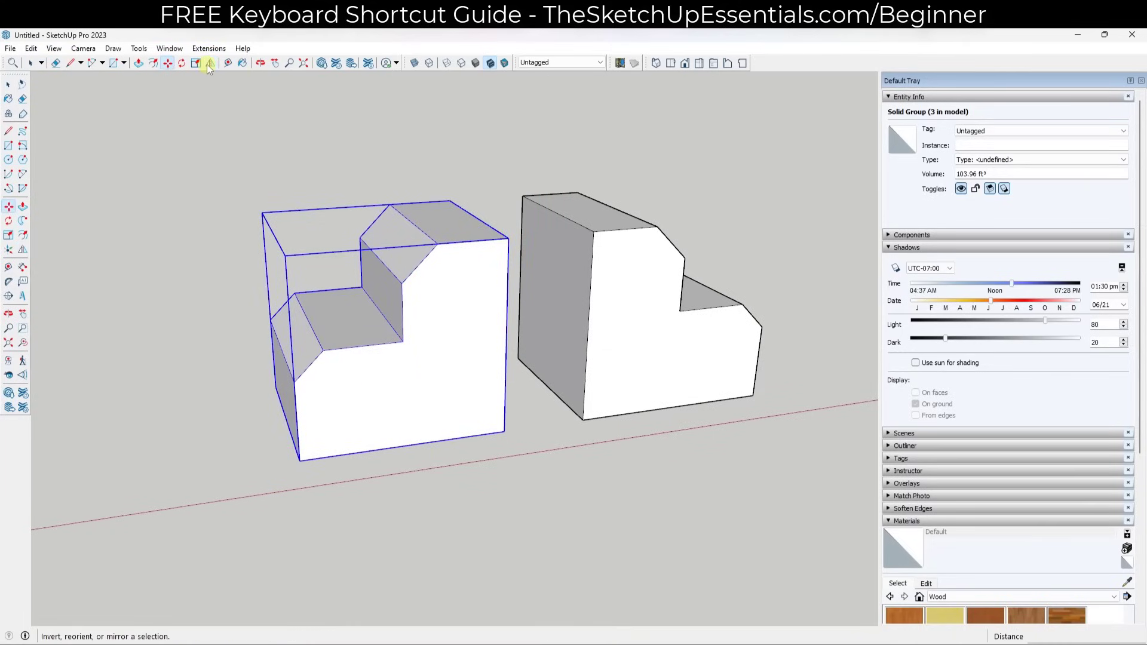
pyautogui.click(513, 244)
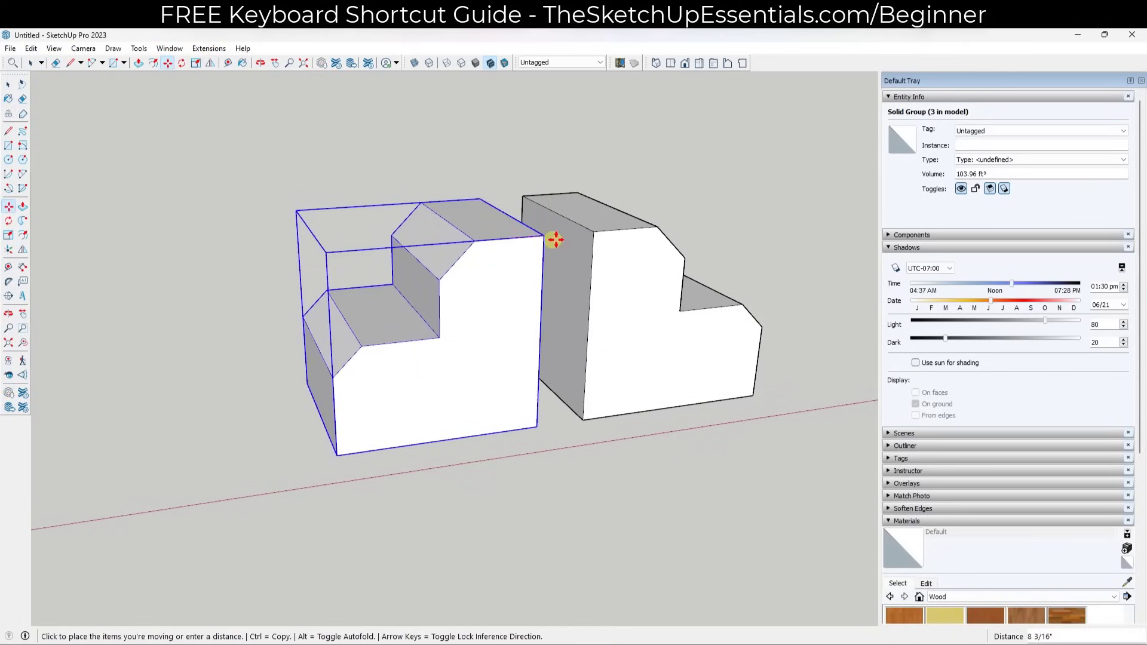
pyautogui.click(594, 233)
pyautogui.press('space')
pyautogui.moveTo(735, 279); pyautogui.dragTo(606, 268, button='middle')
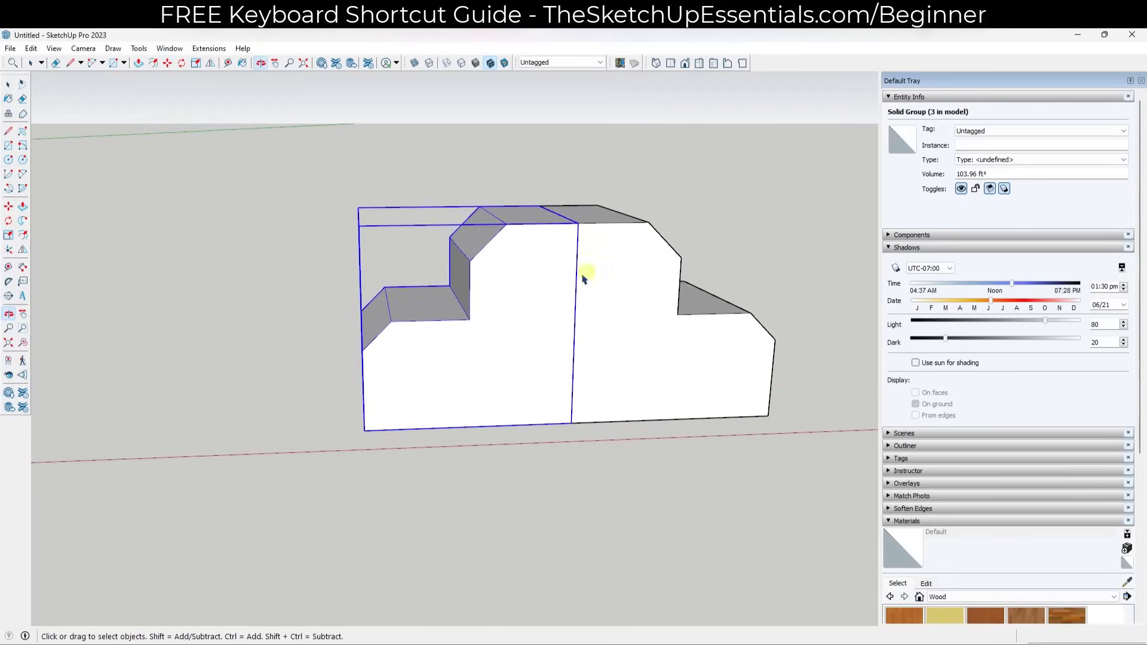
# Step: Select both adjoining mirrored stepped groups and explode them
pyautogui.scroll(-3, 462, 280)
pyautogui.scroll(-1, 318, 205)
pyautogui.moveTo(312, 156); pyautogui.dragTo(321, 163)
pyautogui.moveTo(616, 374); pyautogui.dragTo(616, 374)
pyautogui.moveTo(597, 359); pyautogui.dragTo(614, 324, button='middle')
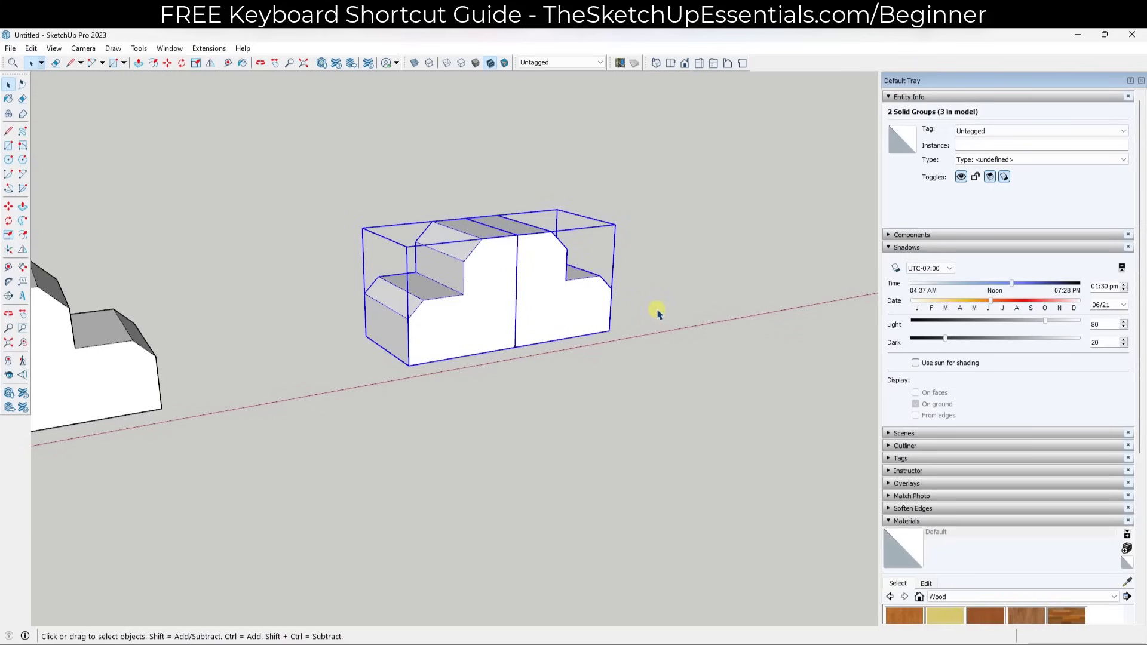
pyautogui.scroll(2, 666, 307)
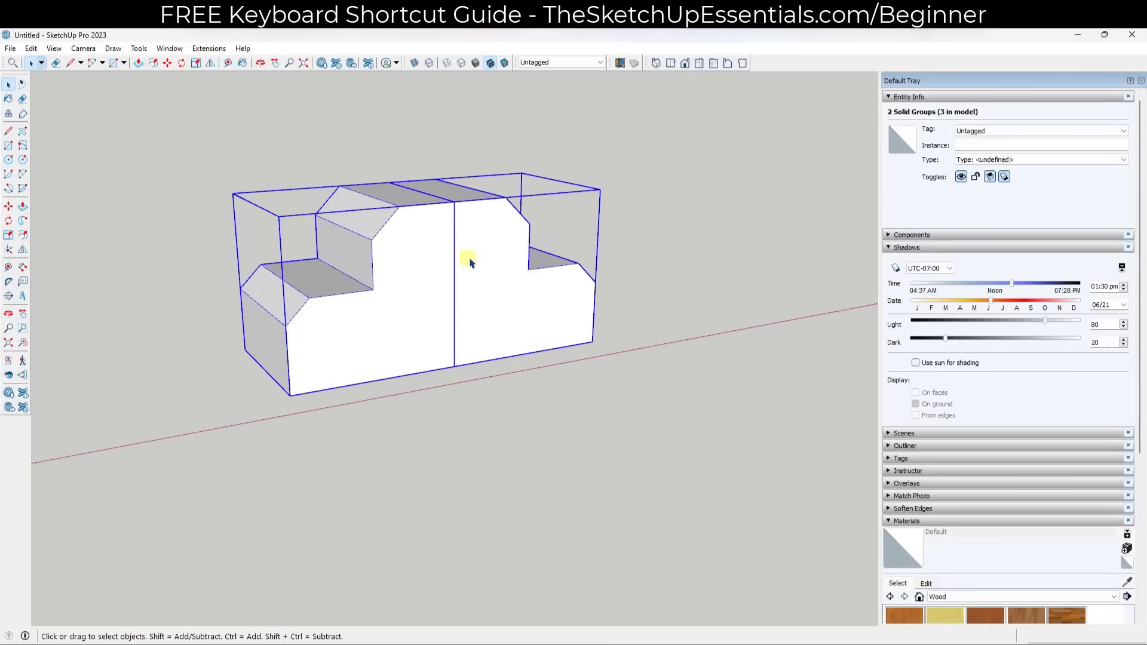
pyautogui.rightClick(495, 269)
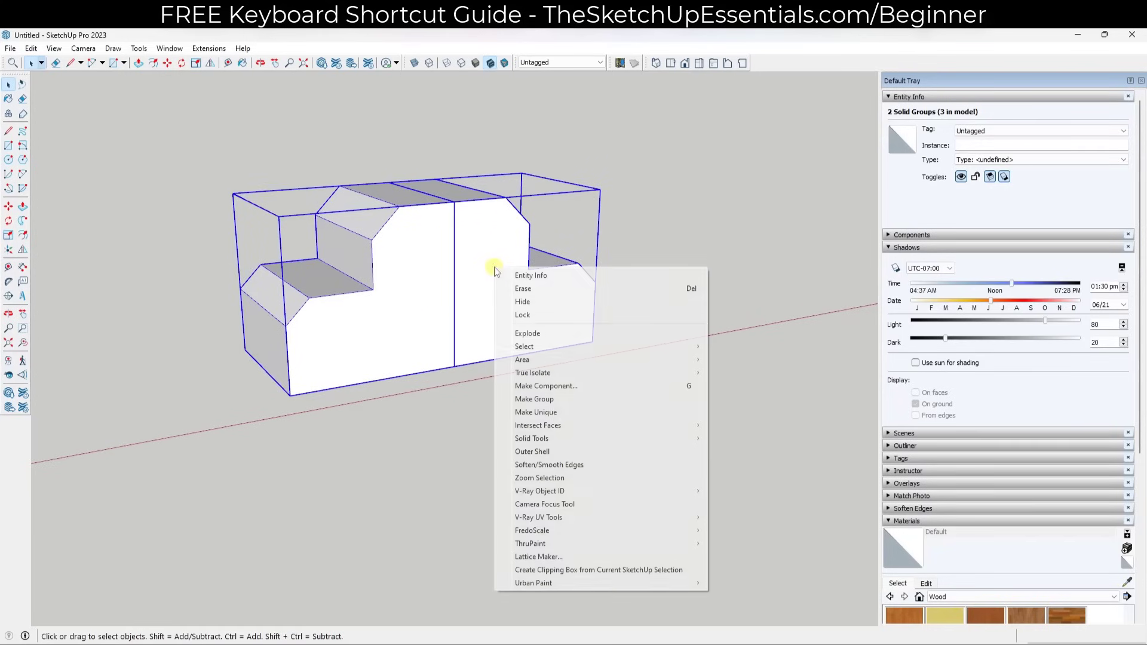
pyautogui.click(537, 333)
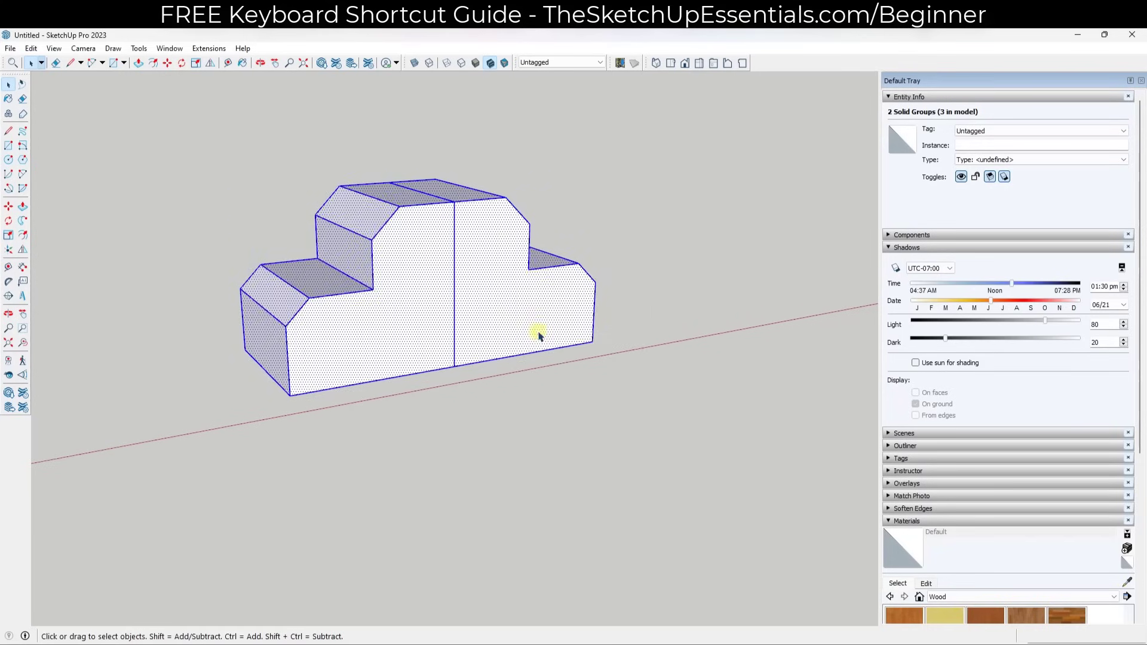
# Step: Clear the selection and select the front face of the half that was not flipped
pyautogui.press('o')
pyautogui.moveTo(656, 302); pyautogui.dragTo(389, 321)
pyautogui.moveTo(389, 321); pyautogui.dragTo(591, 293, button='middle')
pyautogui.moveTo(391, 262); pyautogui.dragTo(527, 233, button='middle')
pyautogui.click(416, 175)
pyautogui.click(487, 256)
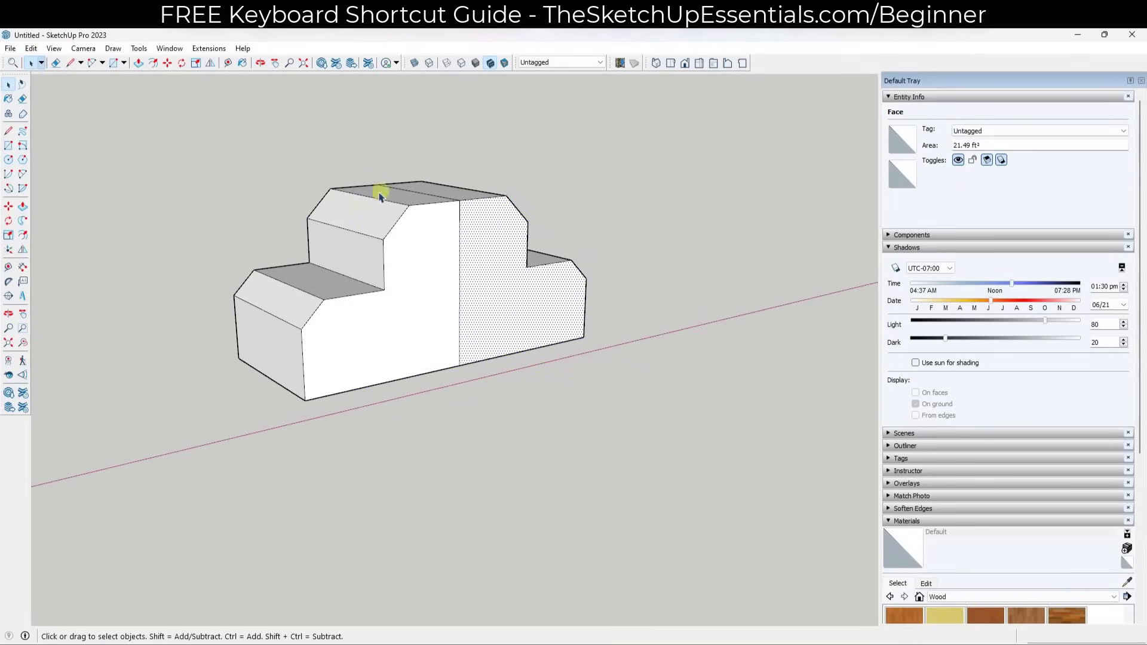
# Step: Try to move the selected front face away from the exploded shape to test whether the two halves are merged
pyautogui.moveTo(466, 328); pyautogui.dragTo(551, 328, button='middle')
pyautogui.press('m')
pyautogui.click(513, 321)
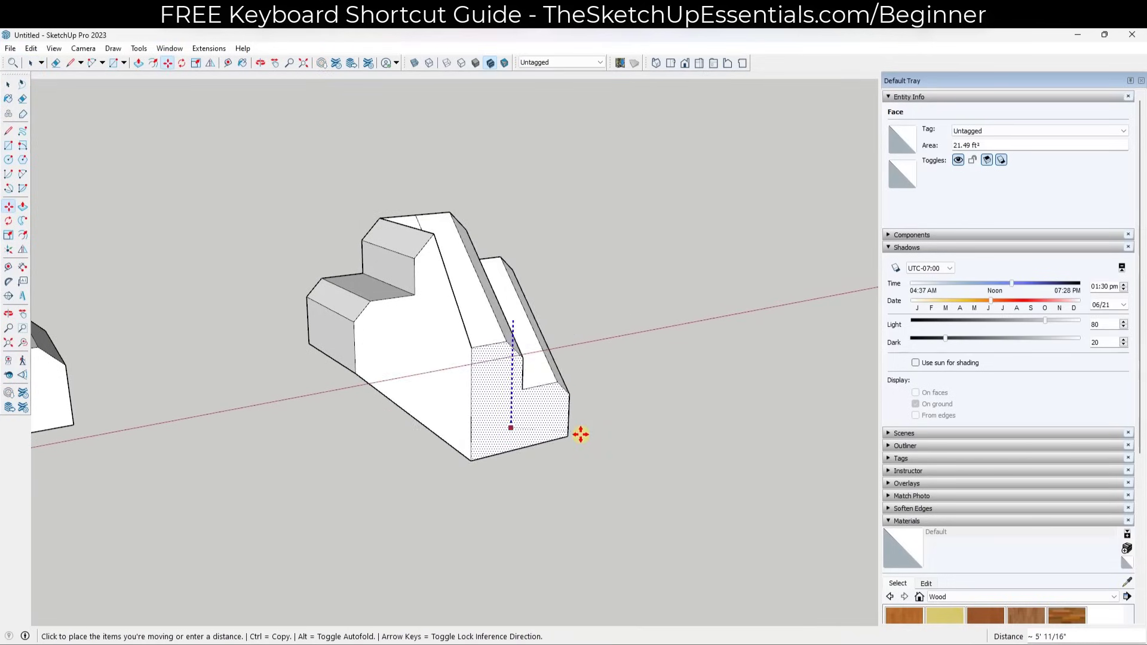
pyautogui.press('space')
pyautogui.moveTo(651, 354); pyautogui.dragTo(351, 295, button='middle')
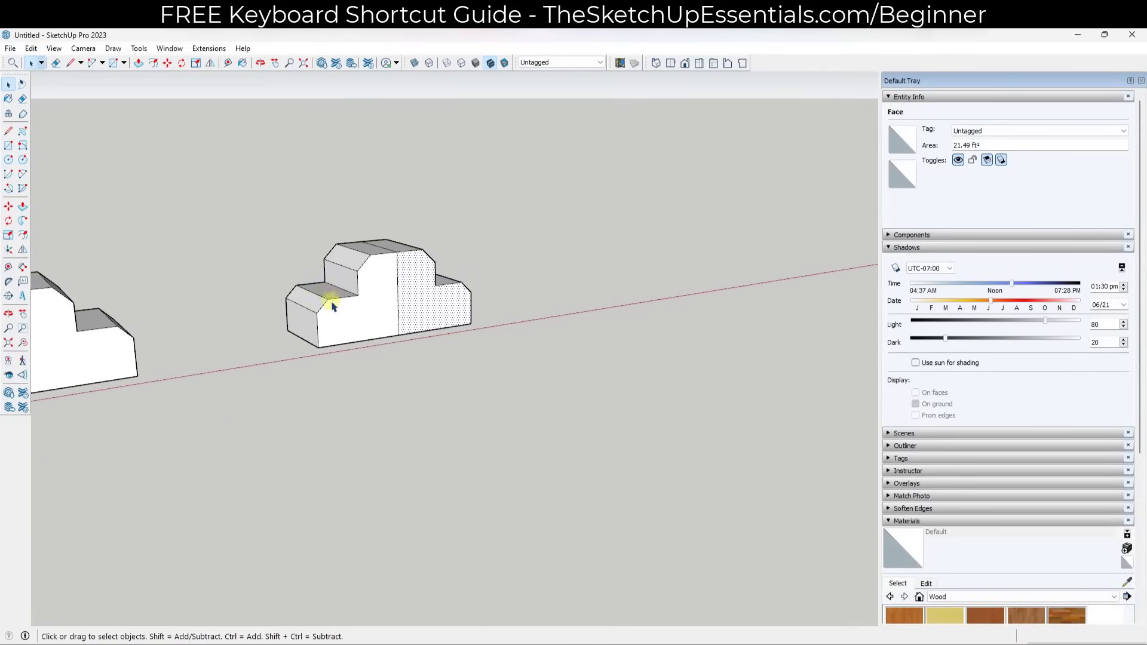
pyautogui.scroll(3, 243, 282)
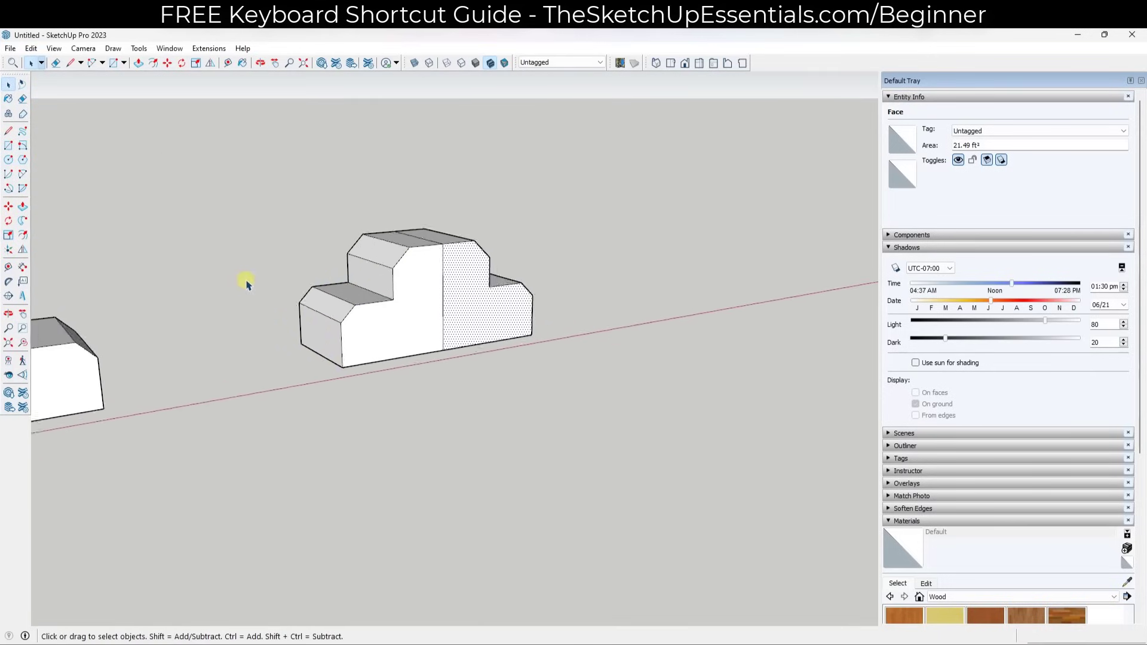
pyautogui.scroll(1, 503, 300)
pyautogui.scroll(1, 518, 306)
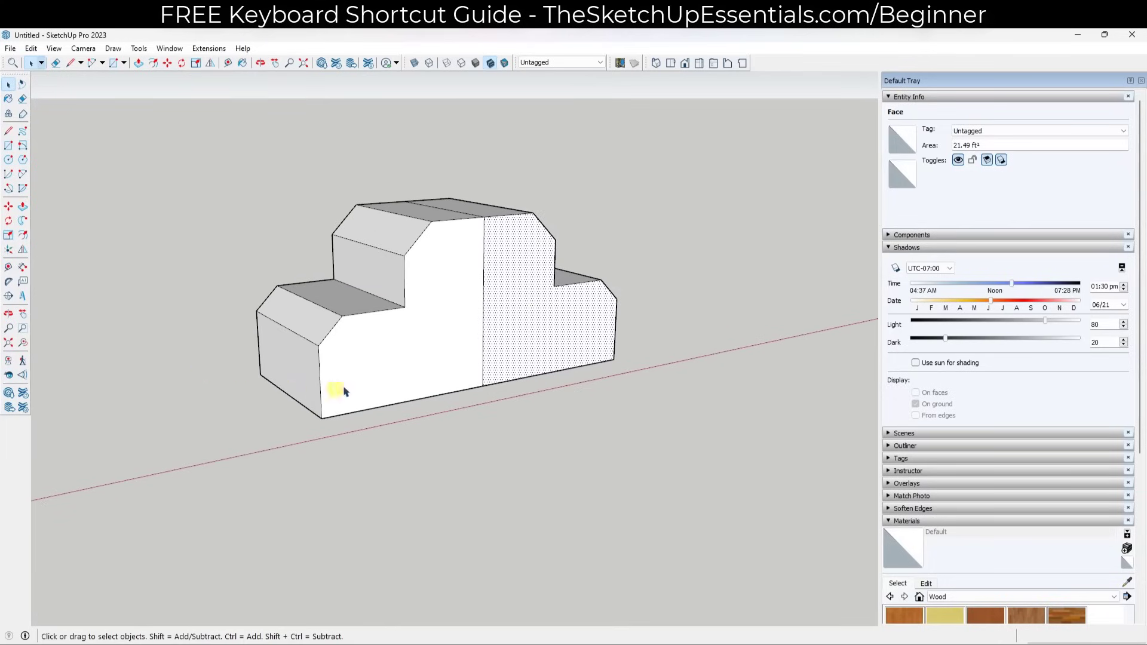
pyautogui.scroll(-2, 351, 317)
pyautogui.scroll(1, 434, 278)
pyautogui.moveTo(434, 256); pyautogui.dragTo(428, 257, button='middle')
pyautogui.moveTo(573, 330)
pyautogui.mouseDown(button='middle')
pyautogui.moveTo(64, 271)
pyautogui.moveTo(453, 318)
pyautogui.moveTo(491, 310)
pyautogui.moveTo(487, 325)
pyautogui.moveTo(669, 319)
pyautogui.mouseUp(button='middle')
pyautogui.scroll(-2, 430, 320)
pyautogui.scroll(3, 449, 328)
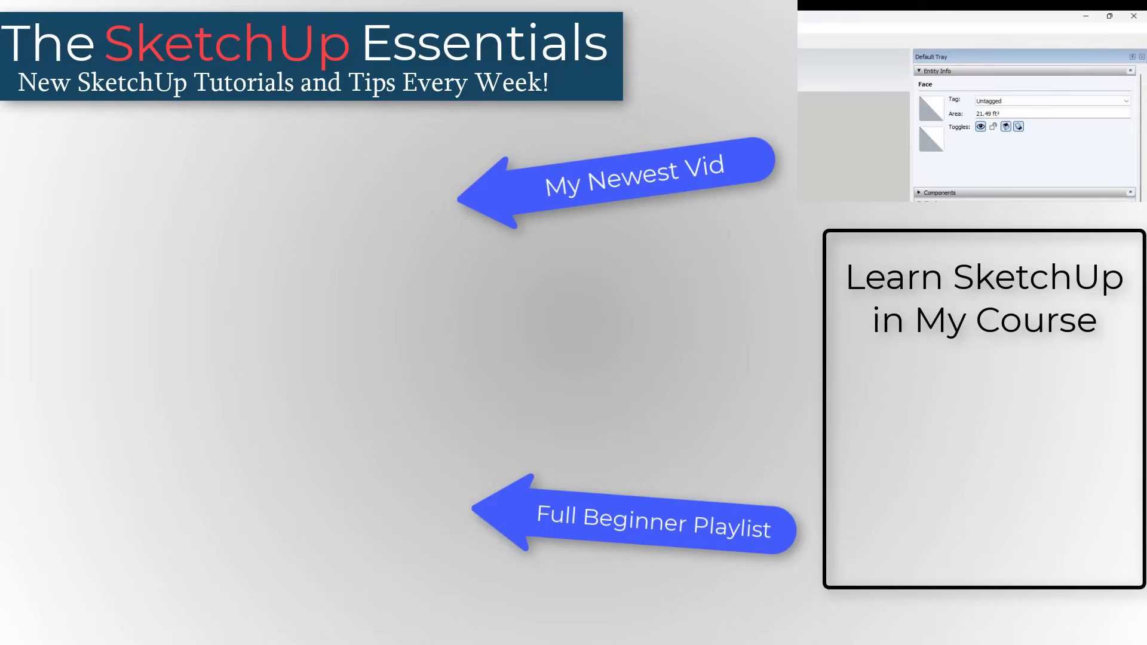